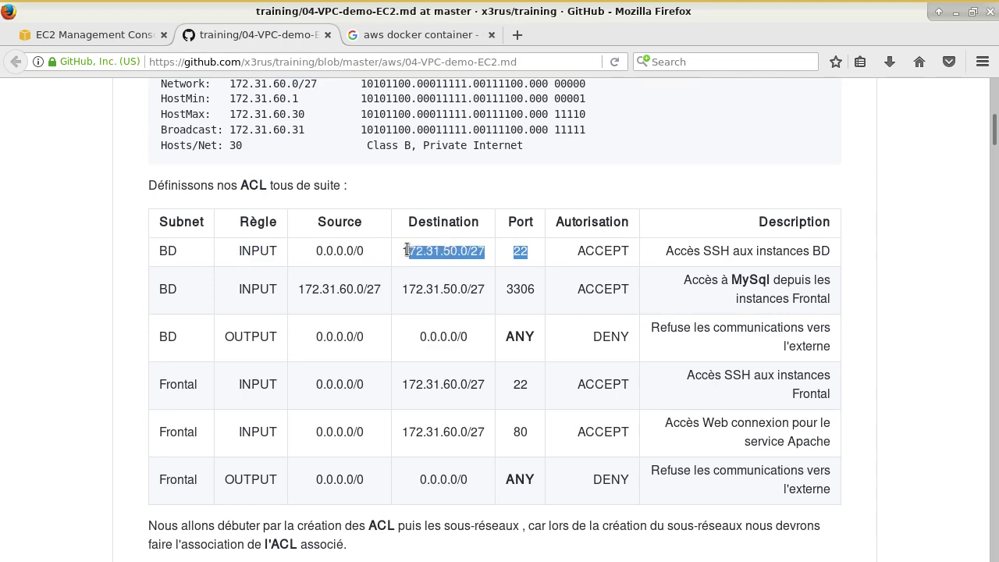
Open the demo VPC network diagram from the tutorial page as a full image and view its subnets
click(486, 256)
scroll(486, 257, up, 1)
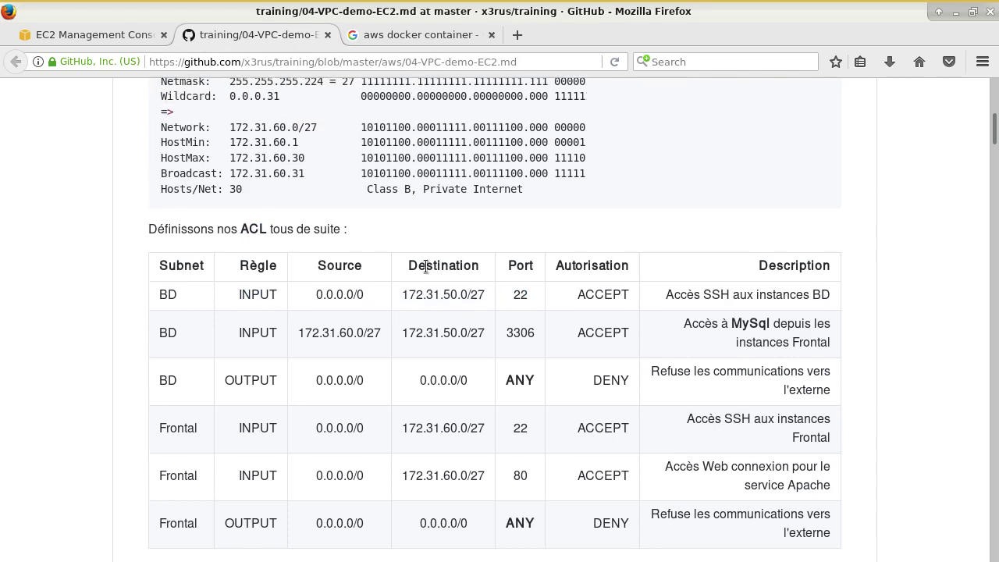
drag(440, 295, 478, 295)
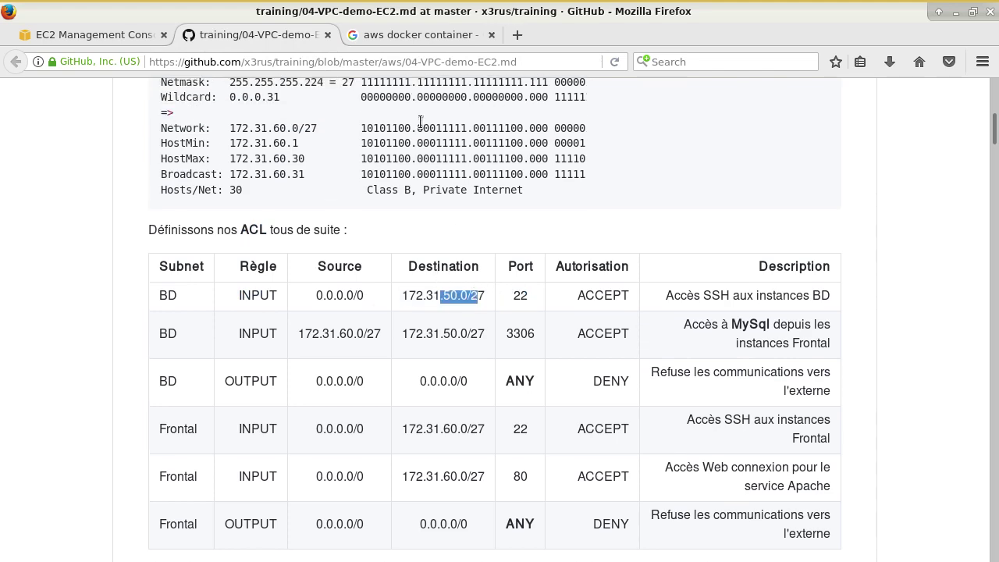
scroll(343, 197, up, 15)
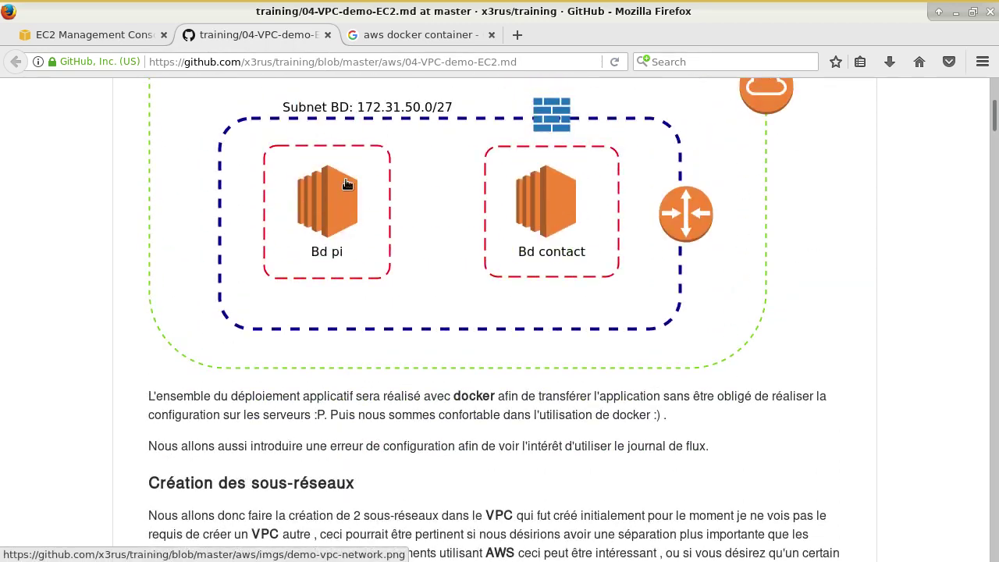
right_click(346, 180)
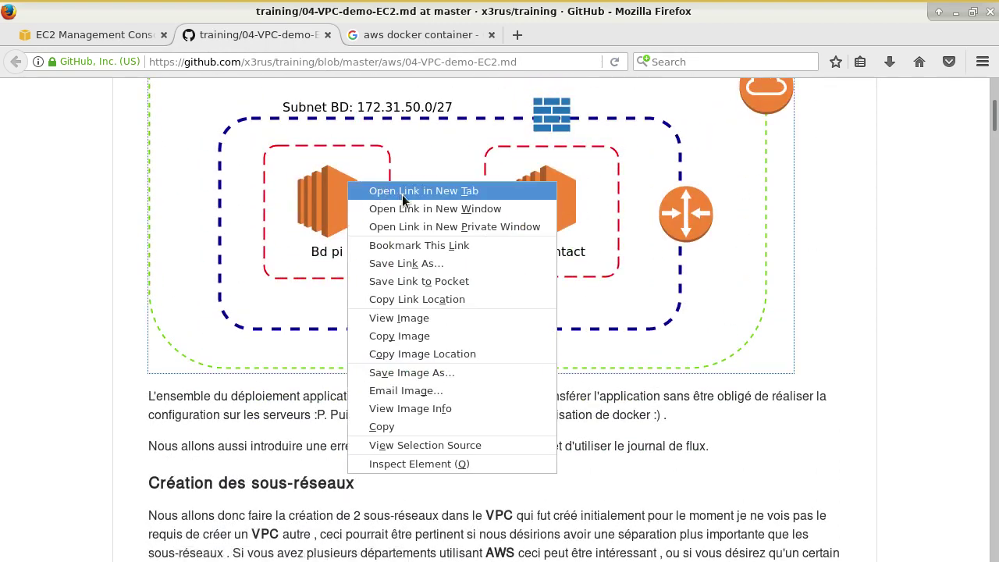
click(412, 319)
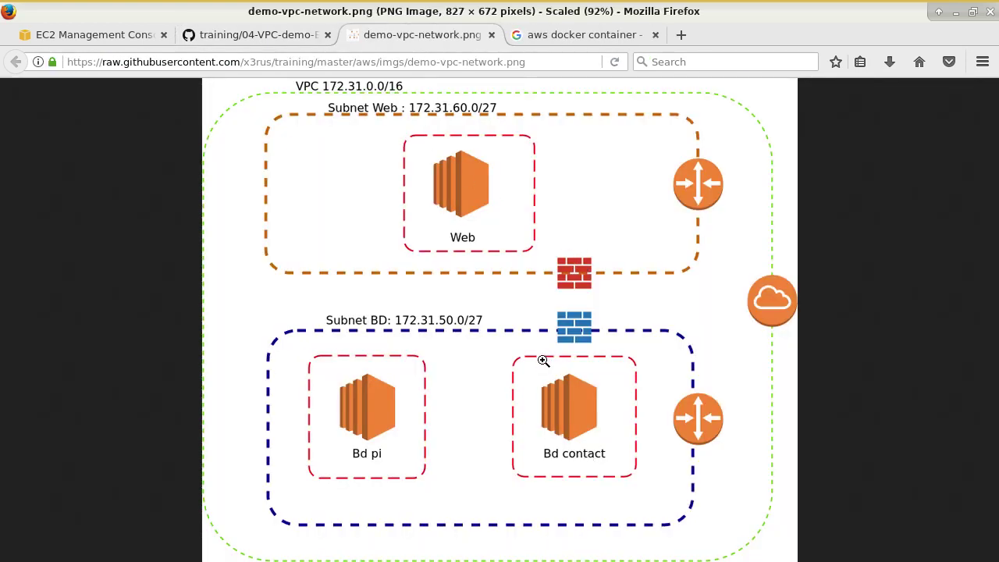
Return to the tutorial page and review the source, destination and port of the BD subnet rules in the ACL table
click(279, 39)
scroll(455, 455, down, 15)
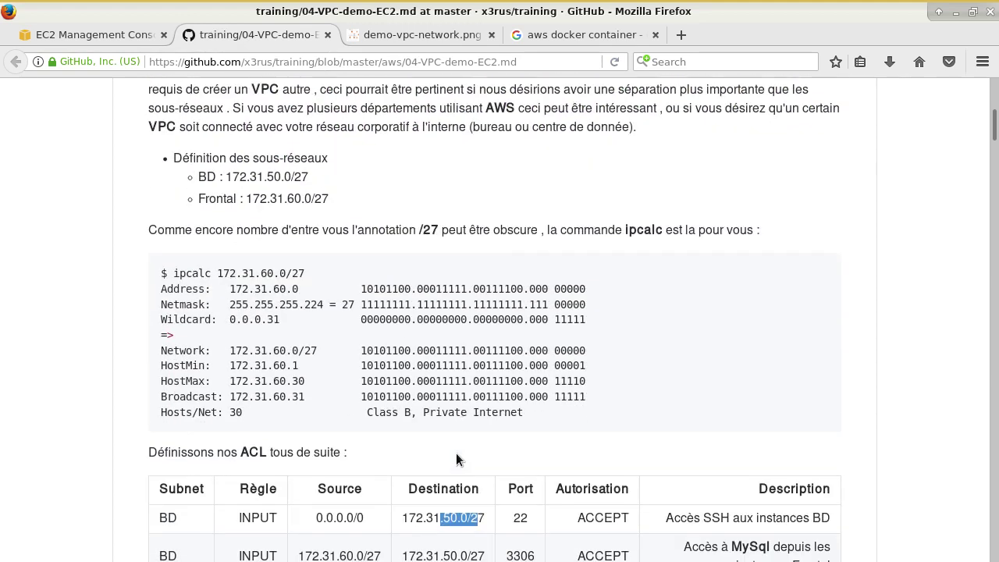
scroll(310, 290, up, 2)
drag(311, 290, 366, 297)
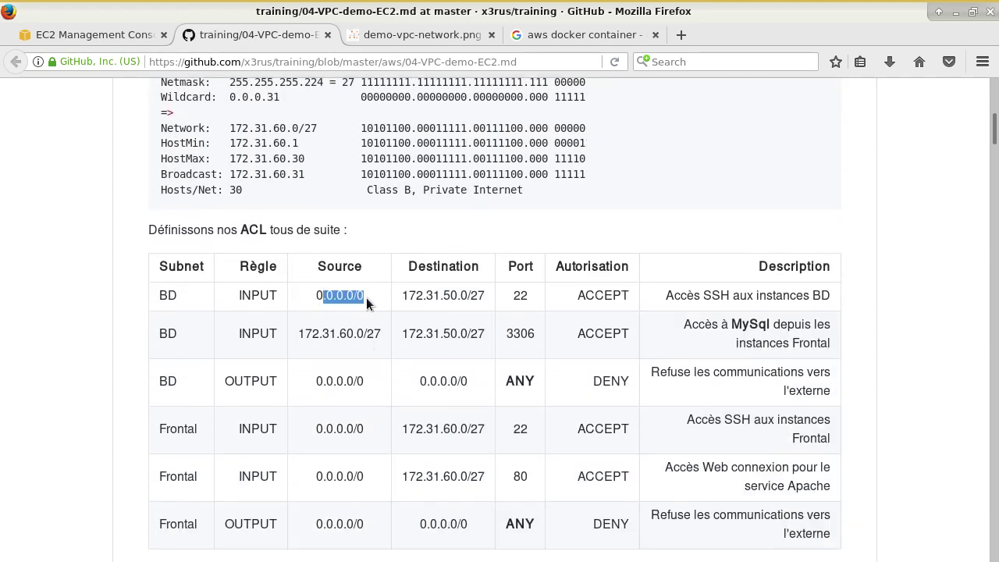
click(320, 293)
double_click(320, 294)
drag(521, 295, 531, 303)
scroll(312, 336, down, 1)
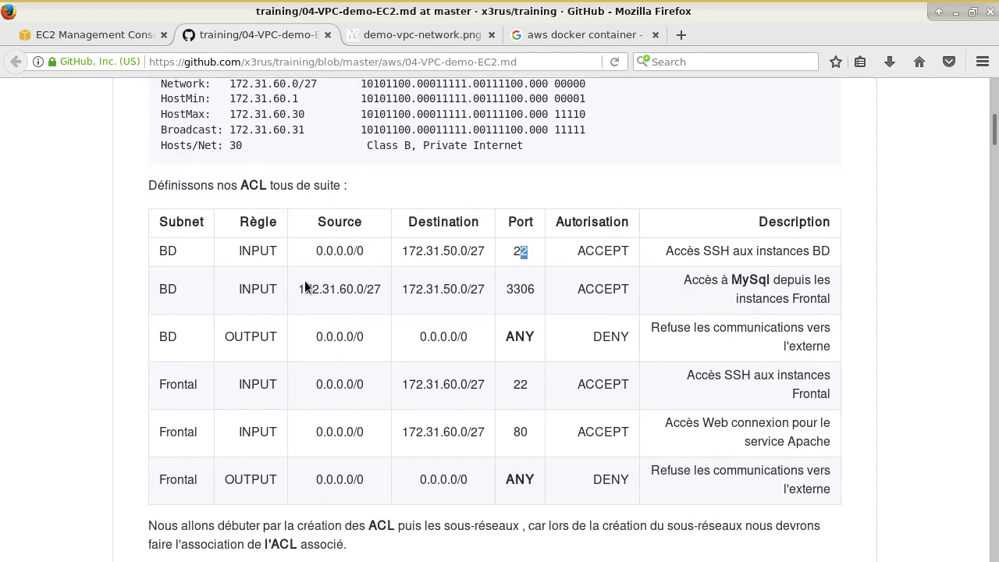
drag(302, 289, 474, 291)
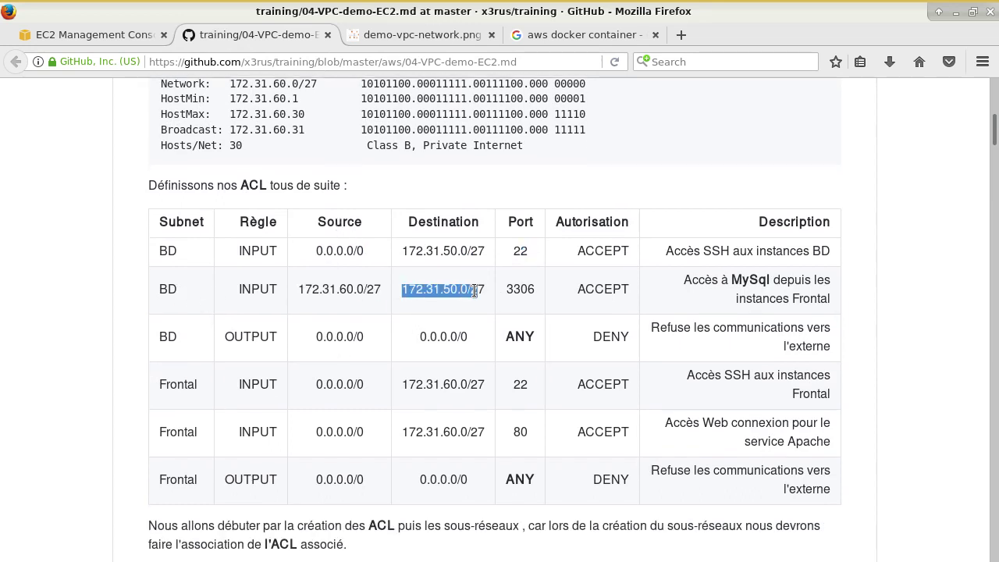
double_click(511, 289)
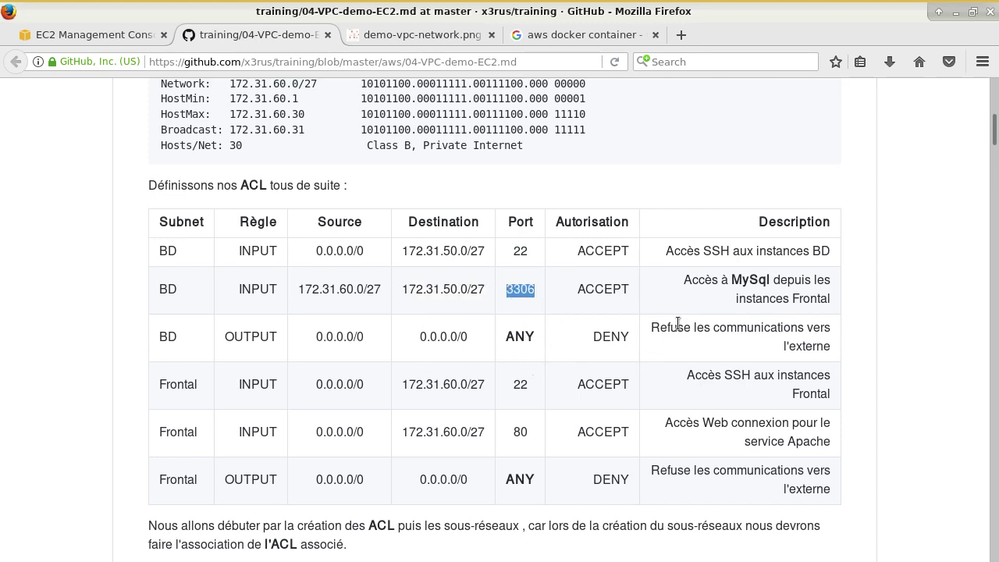
click(829, 345)
drag(828, 346, 158, 338)
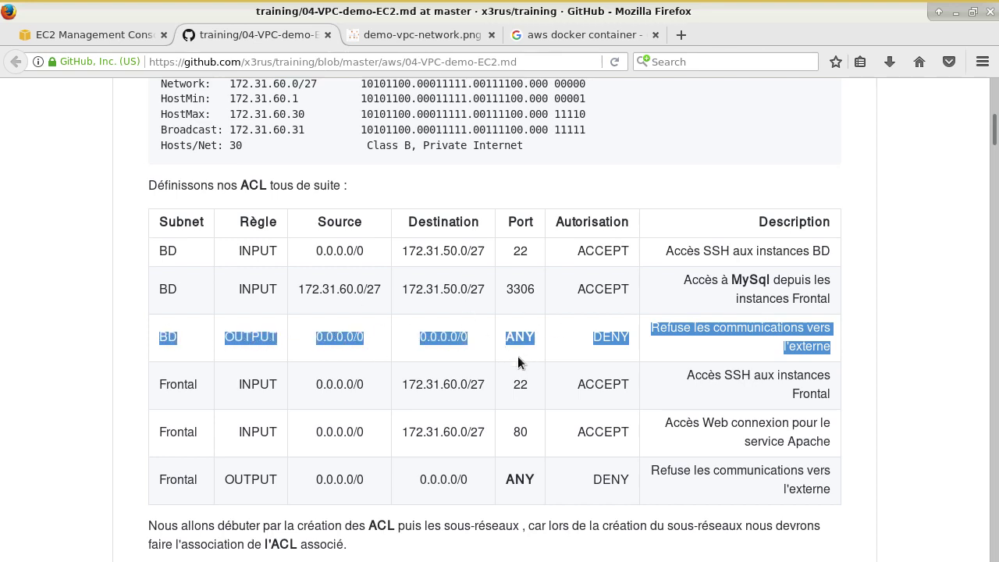
Review the Frontal subnet rules in the ACL table and compare their ports with the BD subnet's MySQL rule
scroll(518, 356, down, 2)
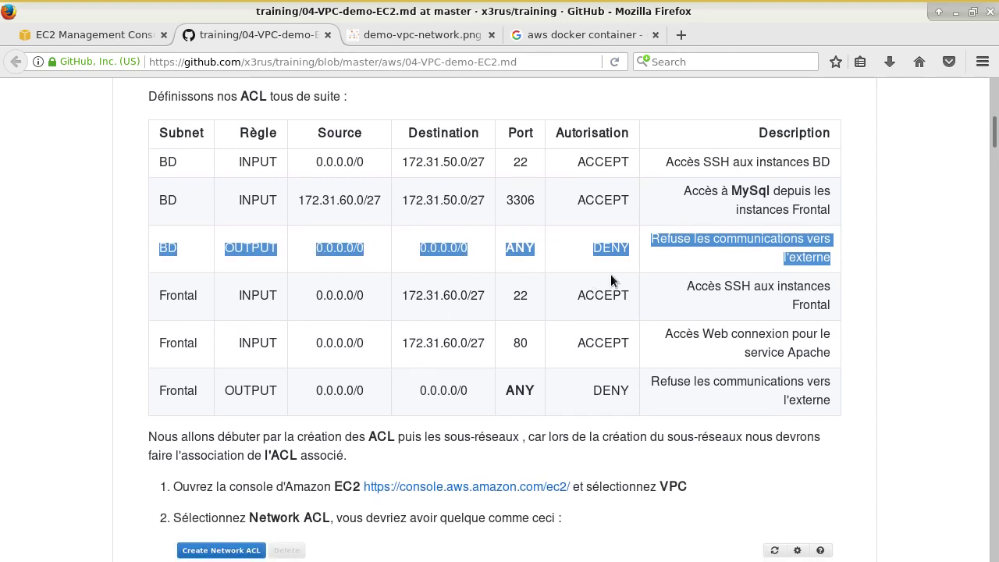
click(203, 311)
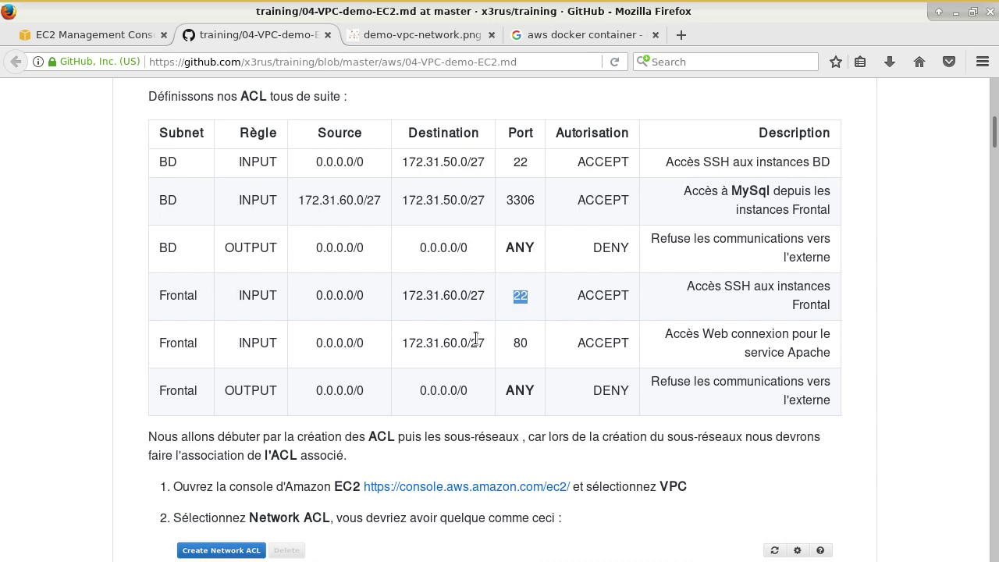
drag(505, 343, 536, 349)
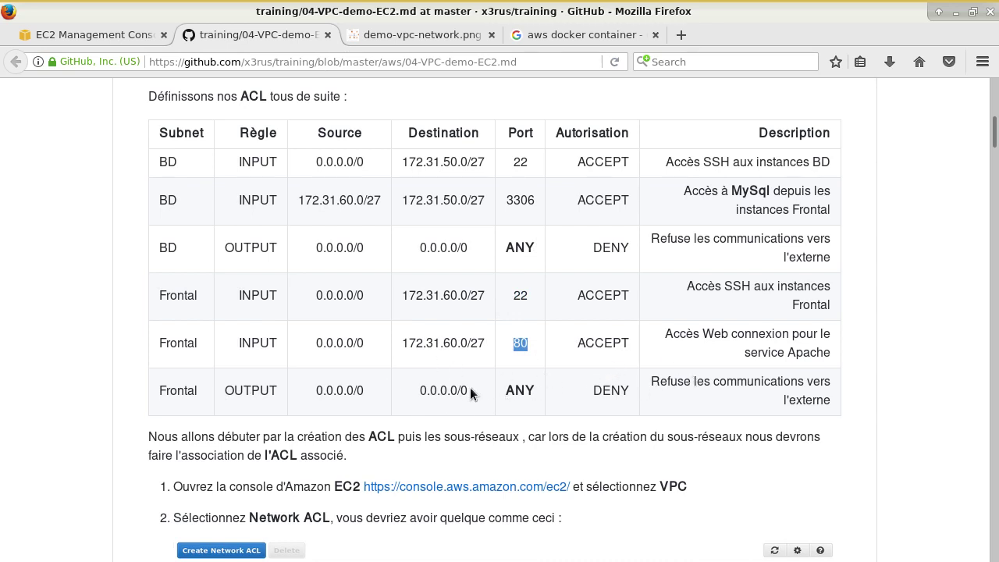
double_click(520, 200)
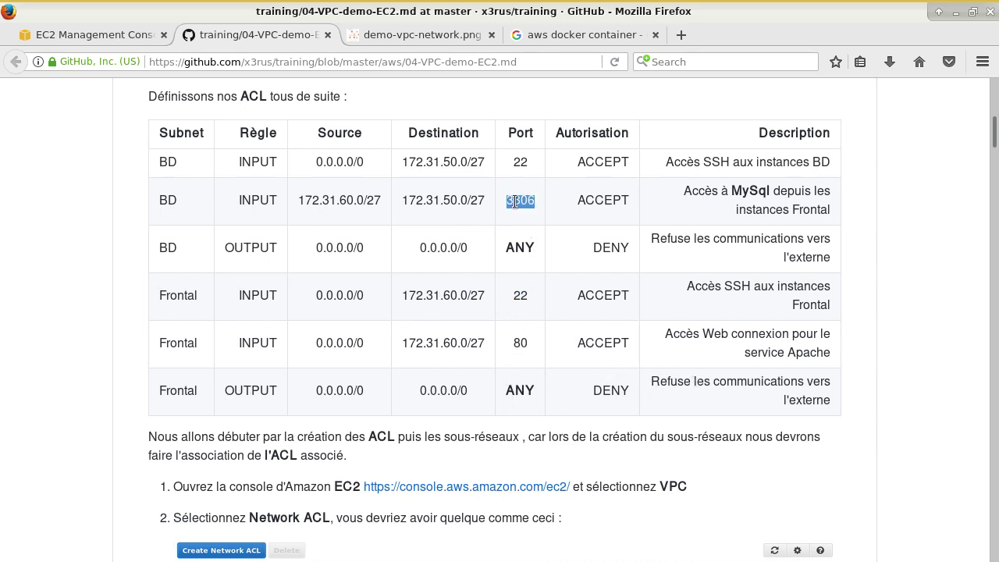
Read the tutorial's instructions below the ACL table for creating the Network ACLs
scroll(511, 412, down, 1)
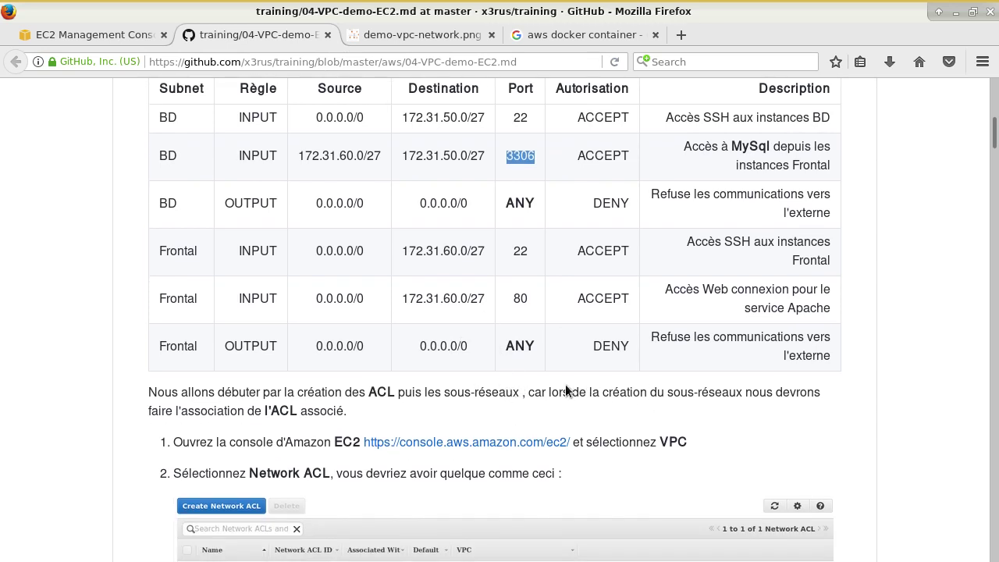
scroll(565, 384, down, 1)
scroll(450, 333, down, 1)
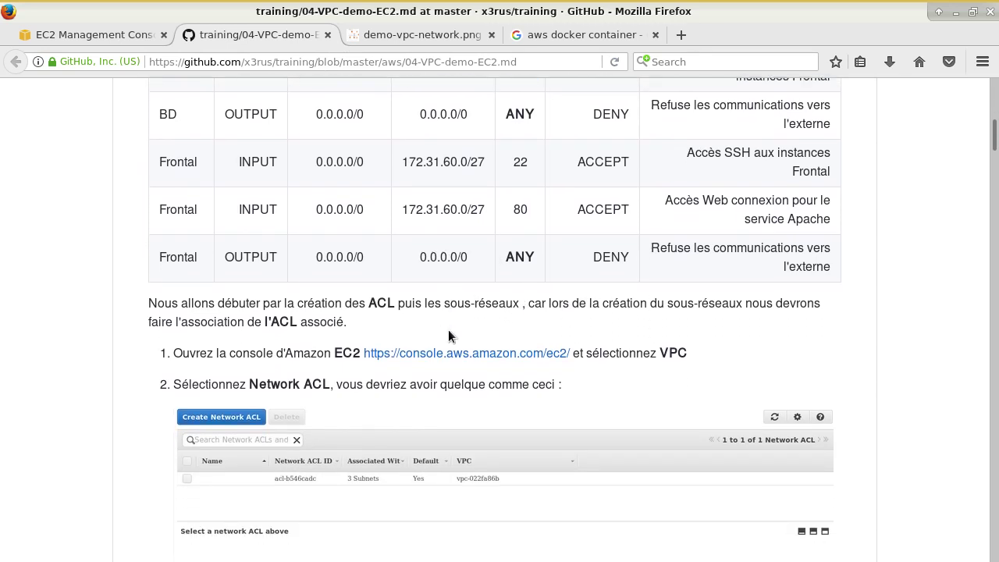
scroll(462, 335, down, 1)
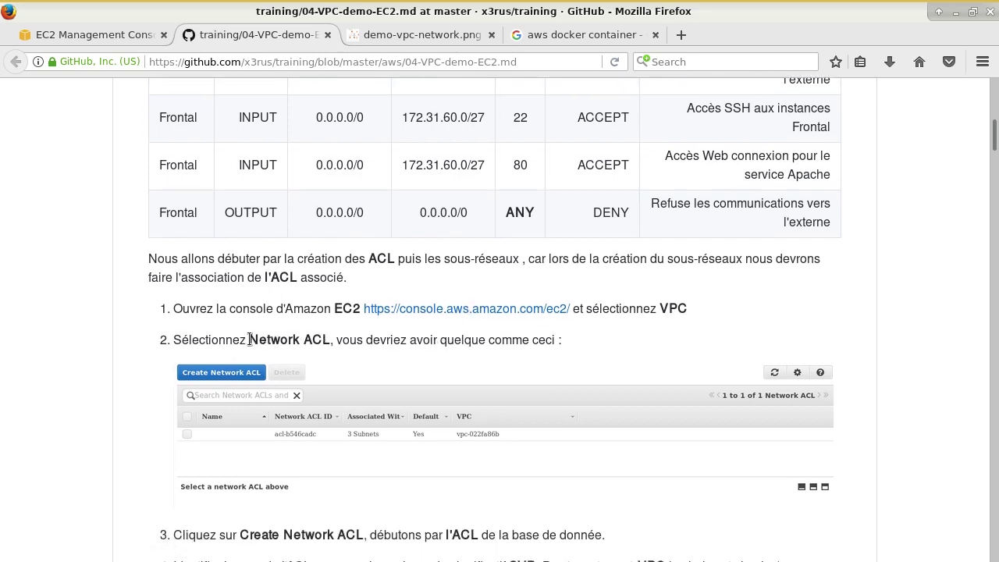
drag(249, 340, 339, 339)
scroll(378, 295, up, 6)
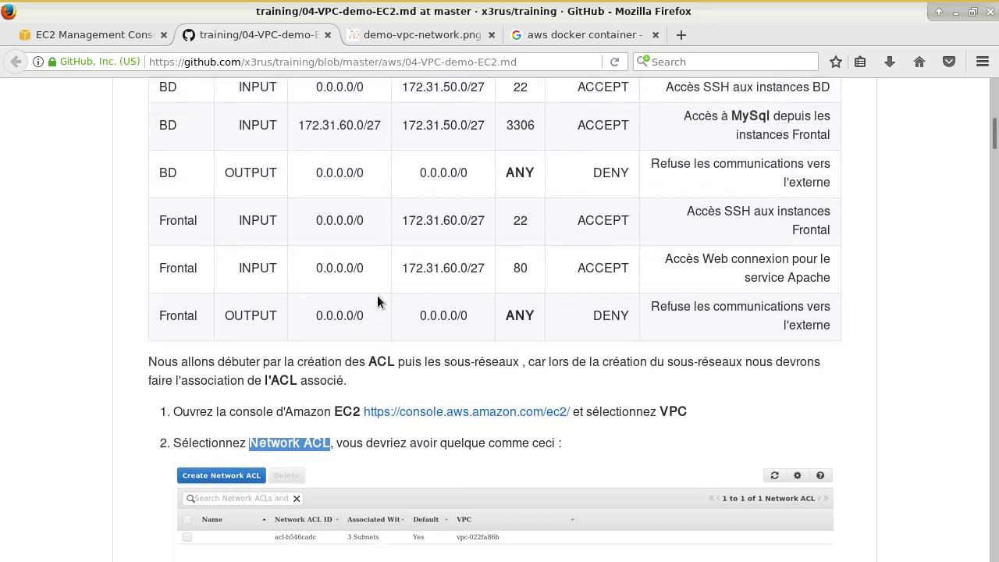
scroll(380, 290, up, 4)
scroll(382, 291, down, 10)
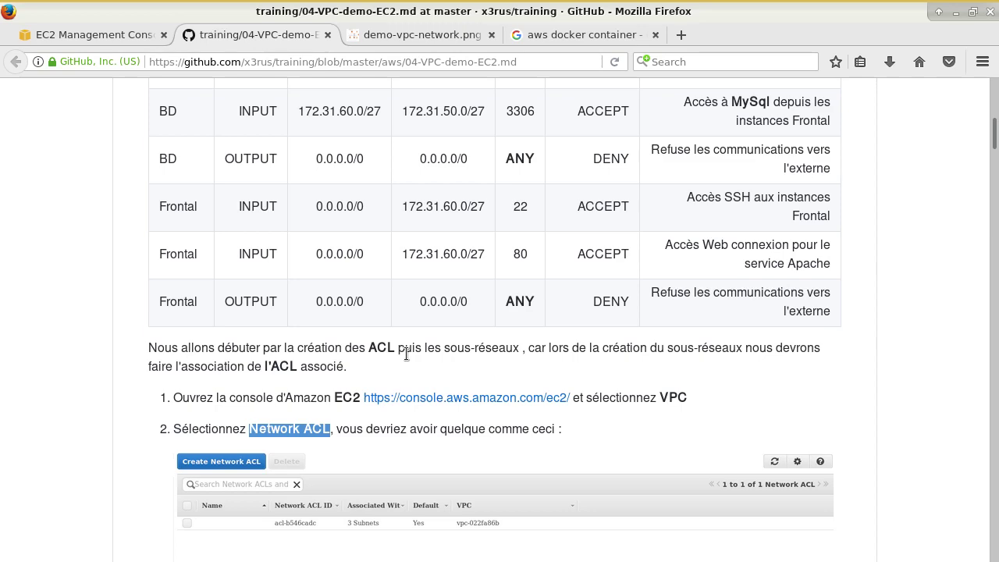
scroll(406, 354, down, 3)
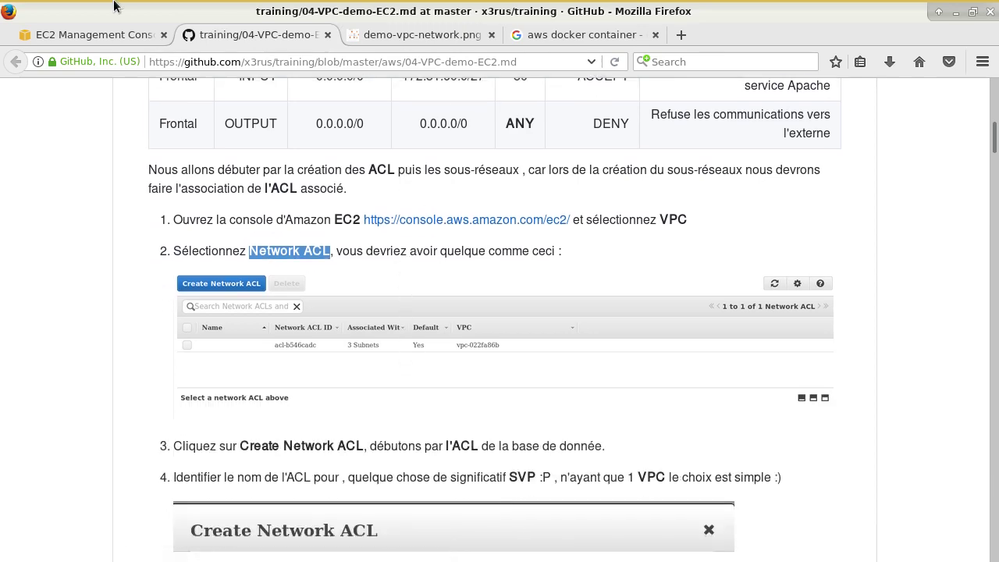
Switch to the AWS console, open the VPC service, check the existing VPC and list its subnets
click(94, 36)
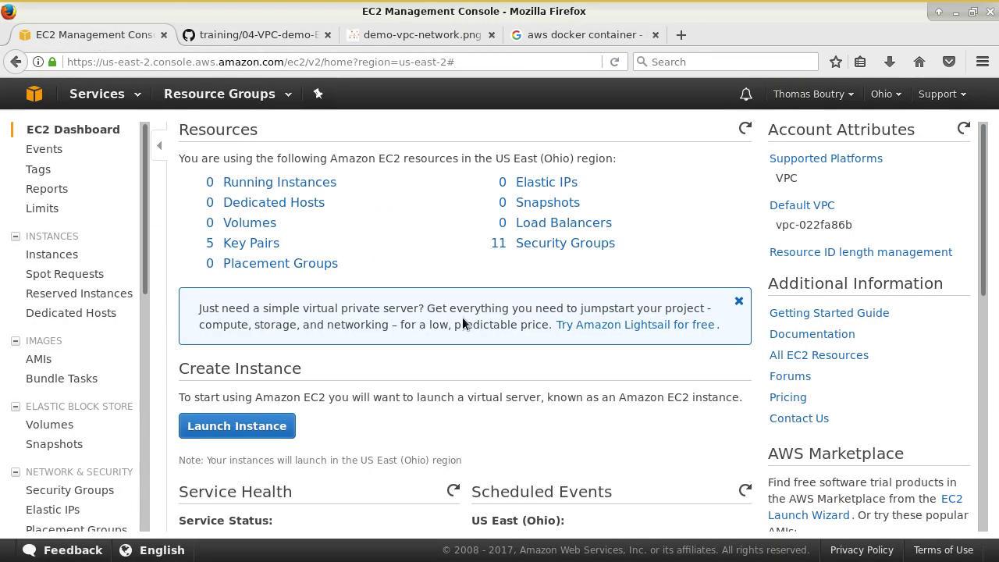
click(97, 94)
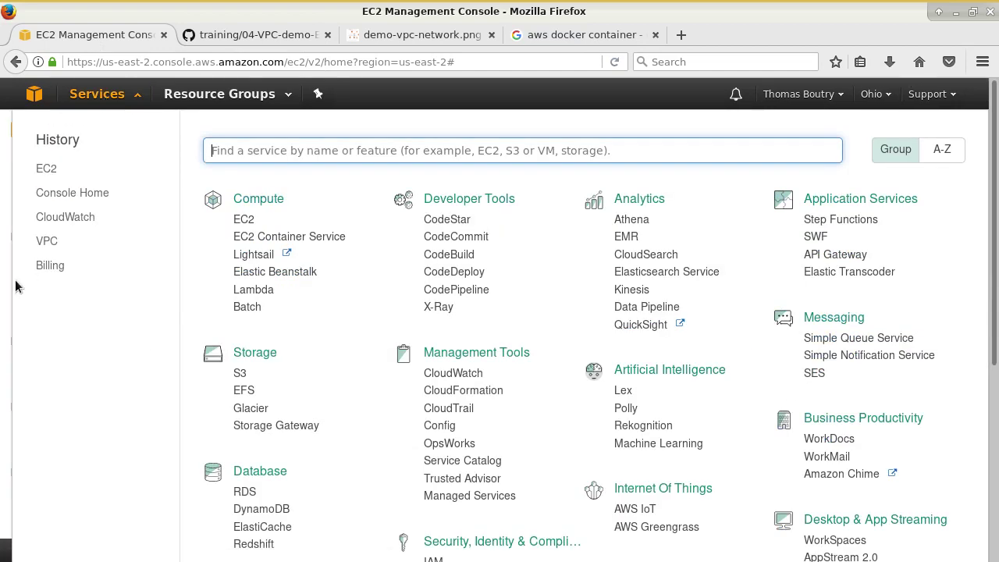
click(44, 241)
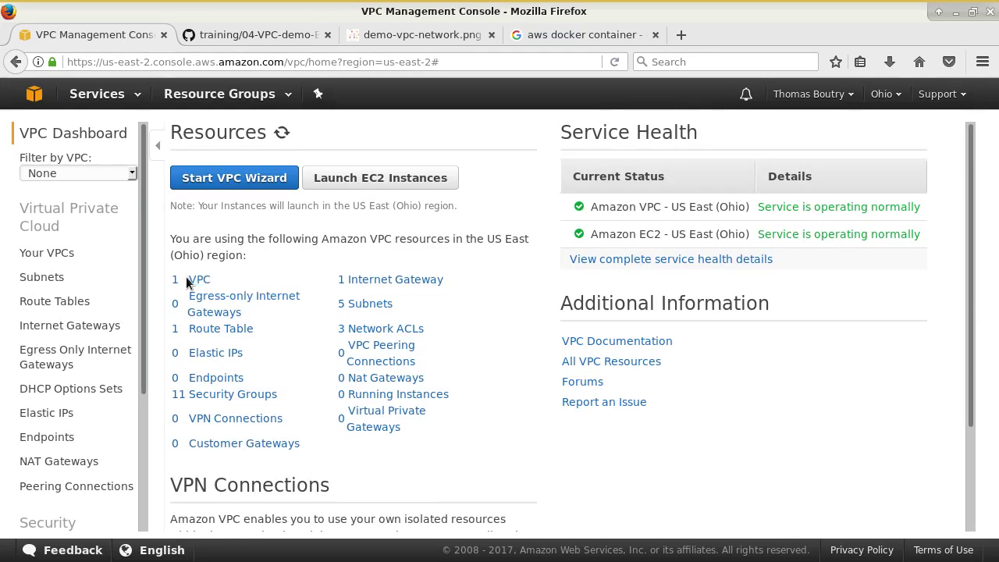
click(221, 279)
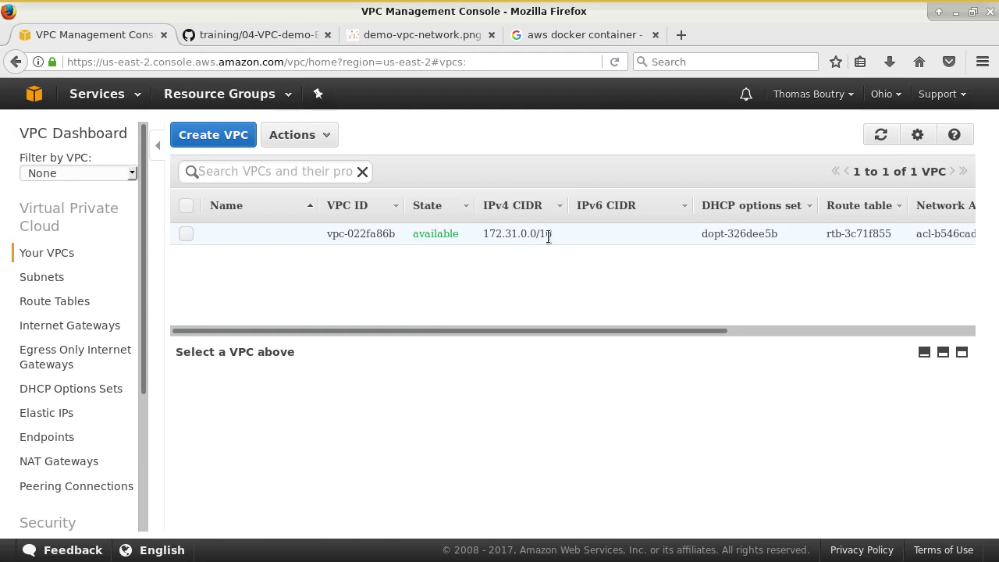
click(43, 278)
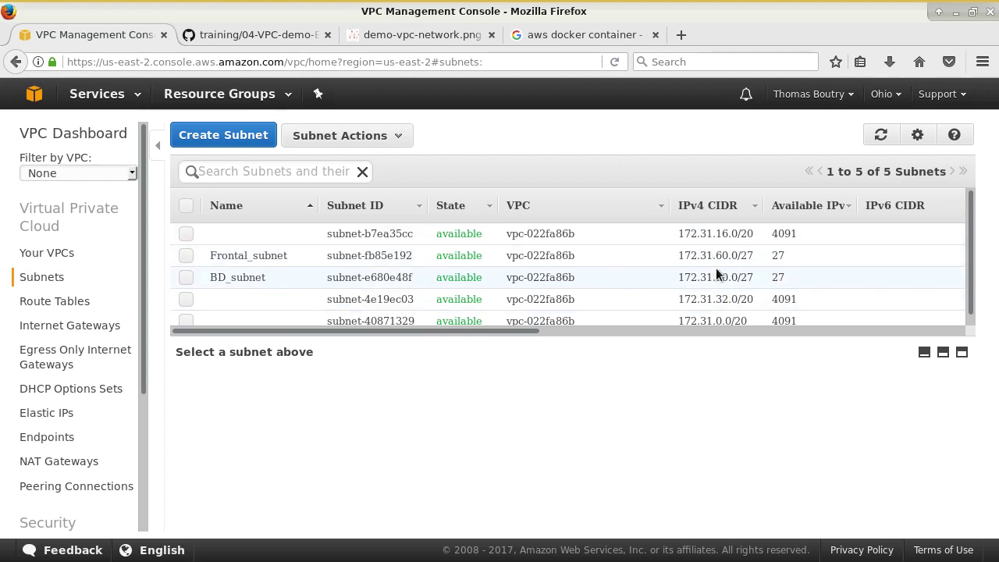
Start a new subnet with the name tag Frontal-demo, keeping the availability zone at No Preference
click(219, 142)
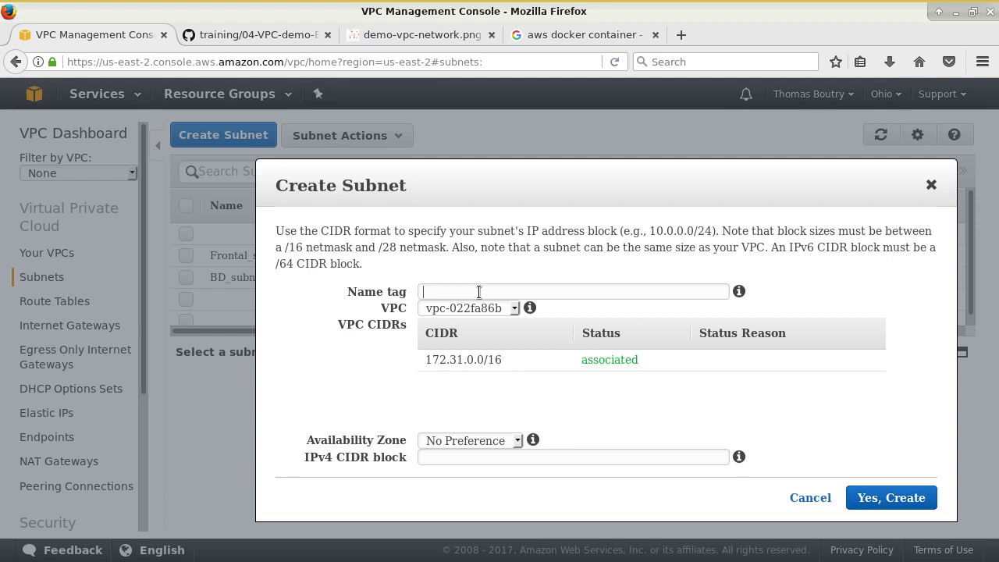
text(Frontal-demo)
click(510, 440)
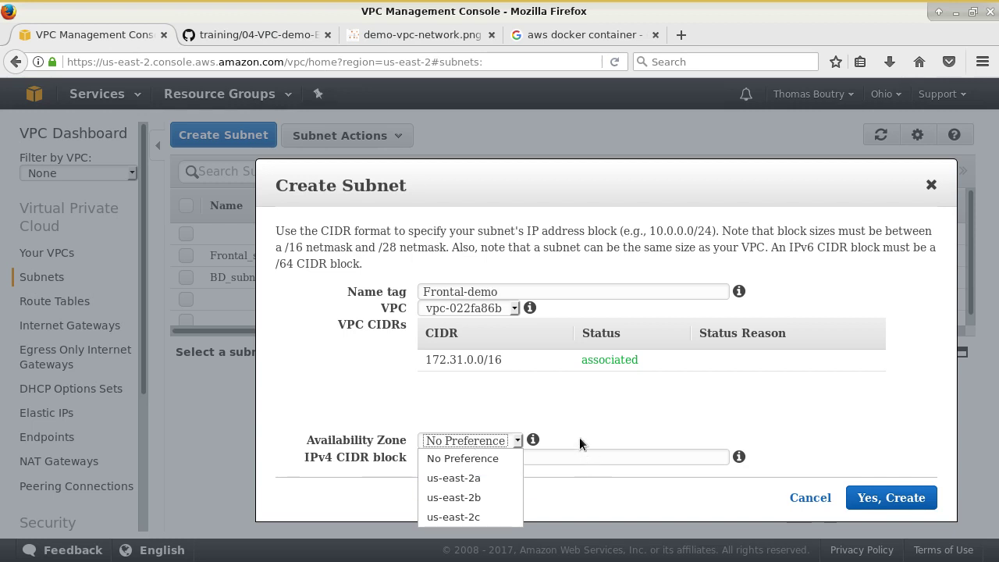
click(555, 409)
Enter 172.31.70.0 as the new subnet's IPv4 CIDR address, checking the addressing against the network diagram
click(520, 457)
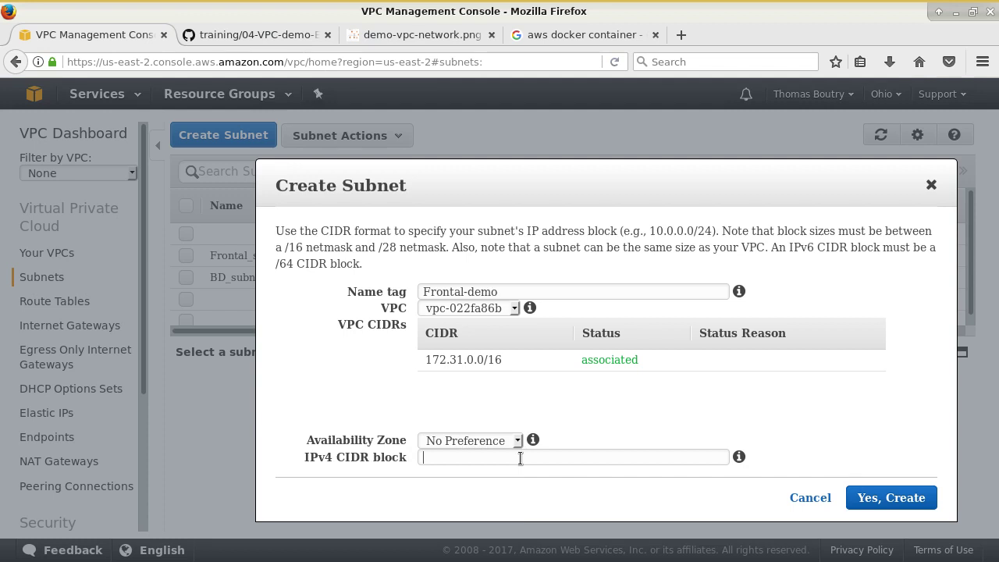
text(172.31.70)
click(422, 30)
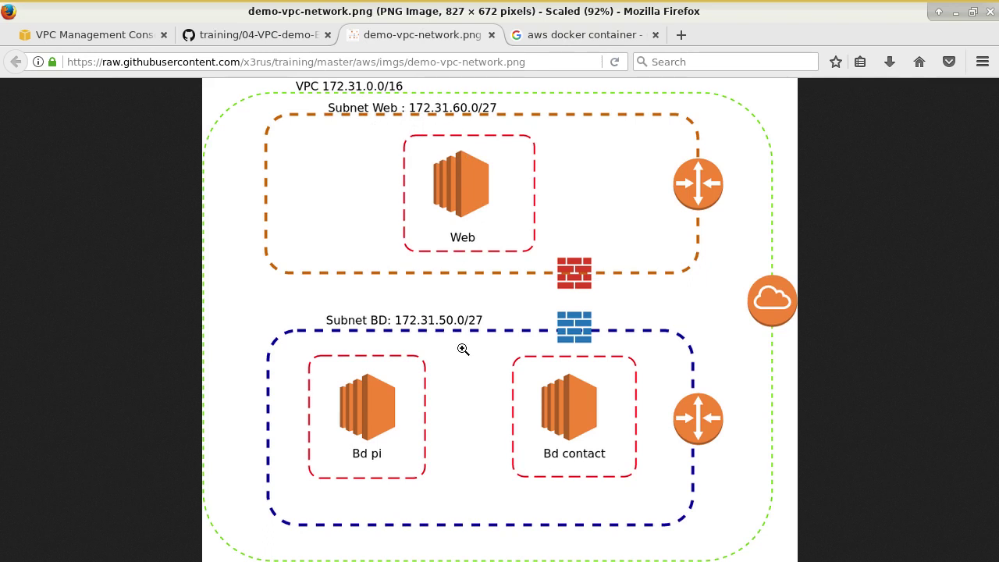
click(136, 35)
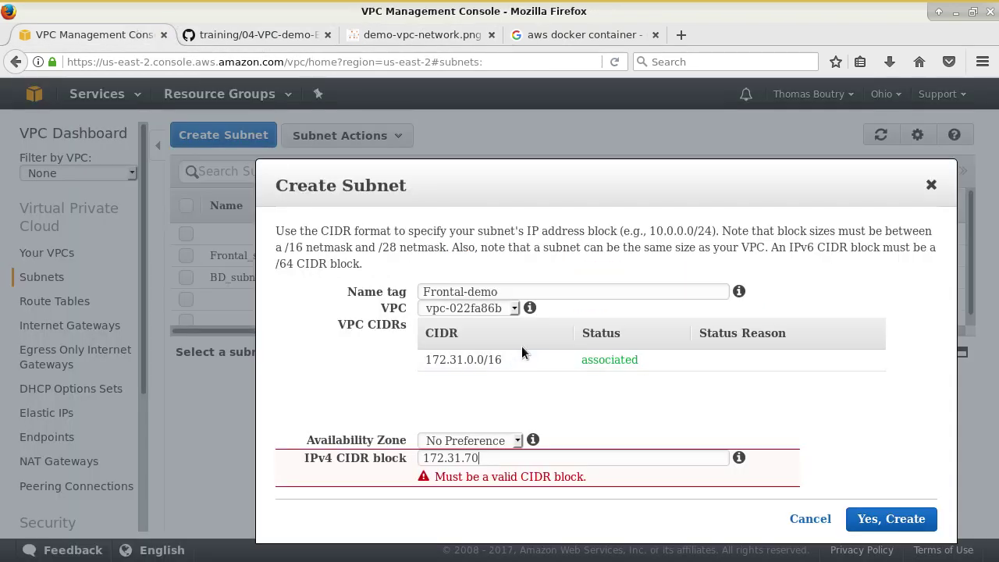
text(0#)
key(BackSpace)
Switch to the terminal and set the keyboard layout to Canadian with setxkbmap ca
click(286, 9)
text(setxkbmap ca)
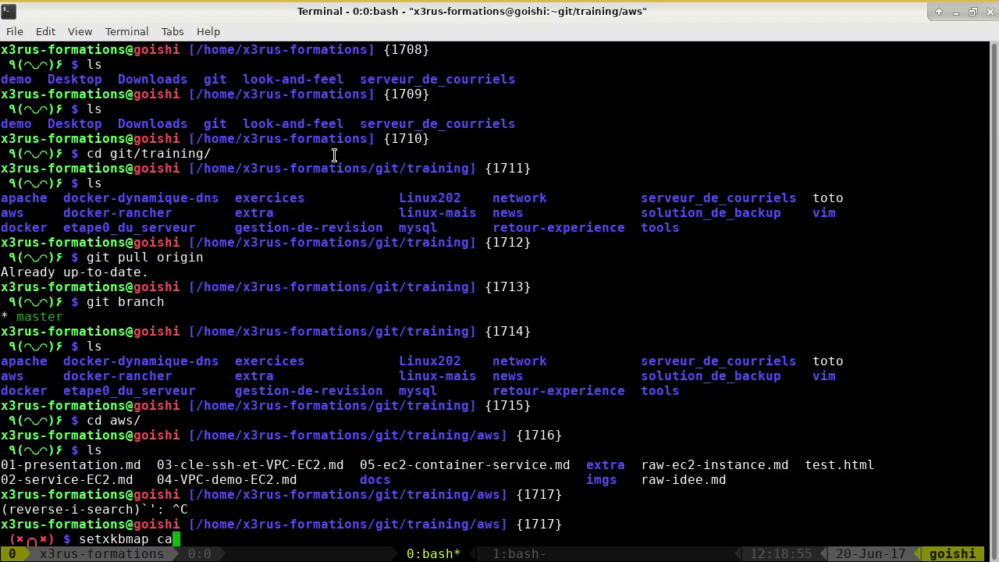
key(Return)
Return to the browser, complete the IPv4 CIDR block as 172.31.70.0/27 and create the subnet
key(alt+Tab)
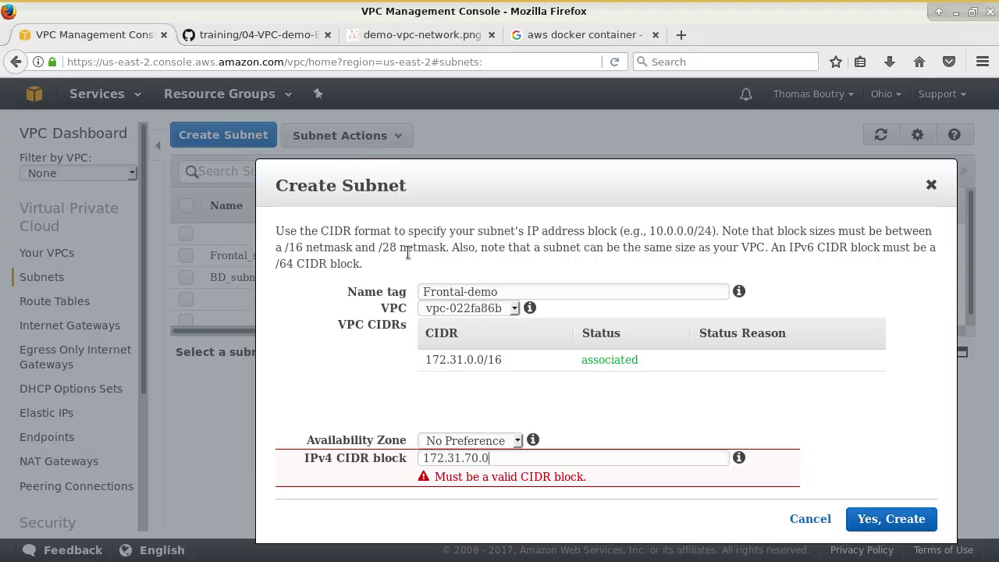
text(/27)
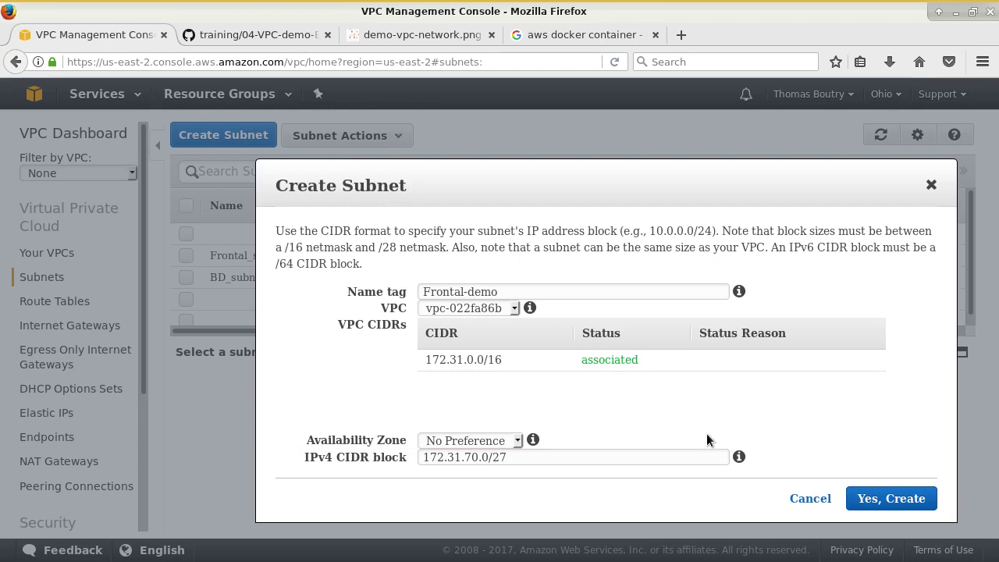
click(873, 499)
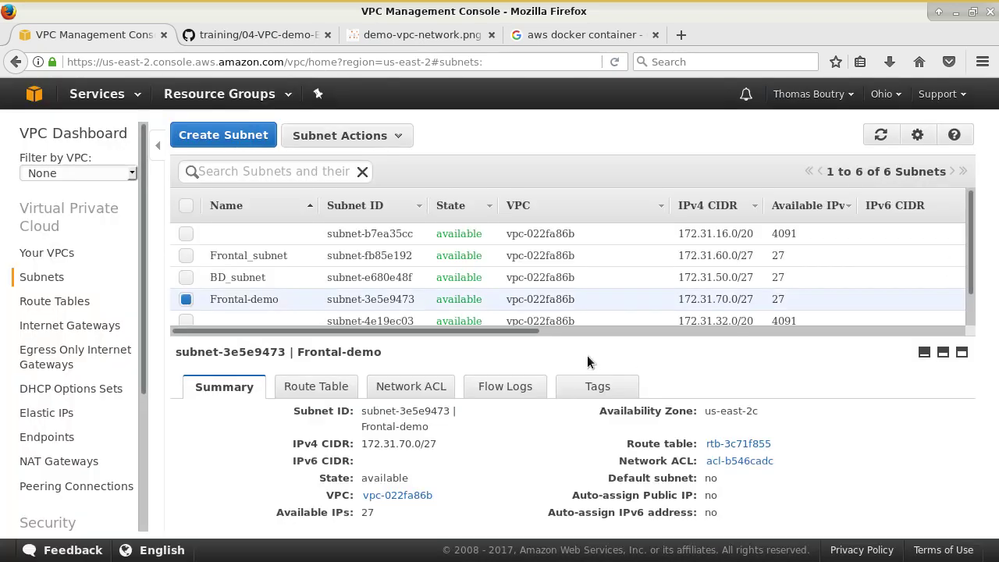
Check the Frontal-demo subnet's Auto-assign Public IP setting and its route table entries
scroll(396, 306, down, 1)
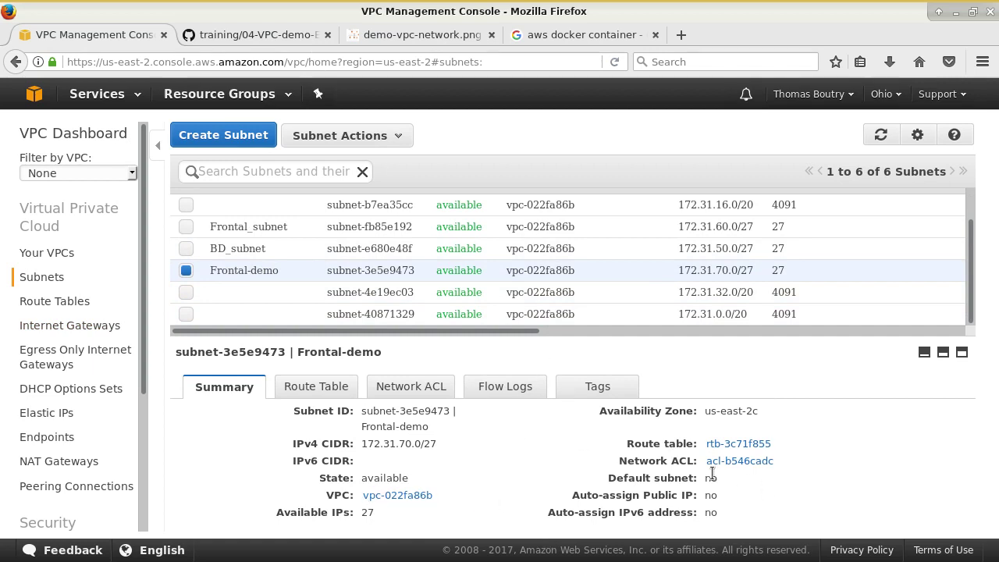
drag(573, 493, 742, 501)
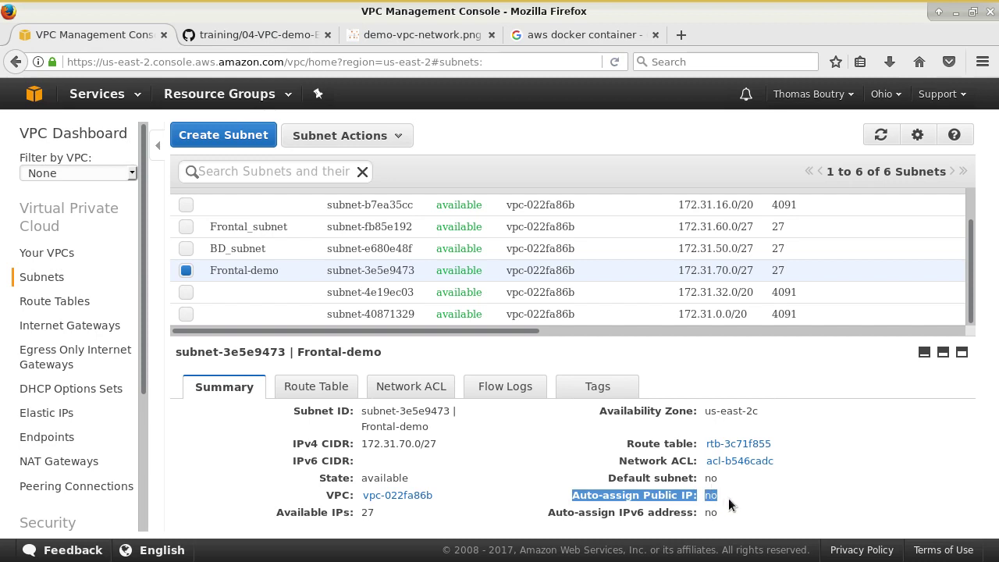
click(728, 498)
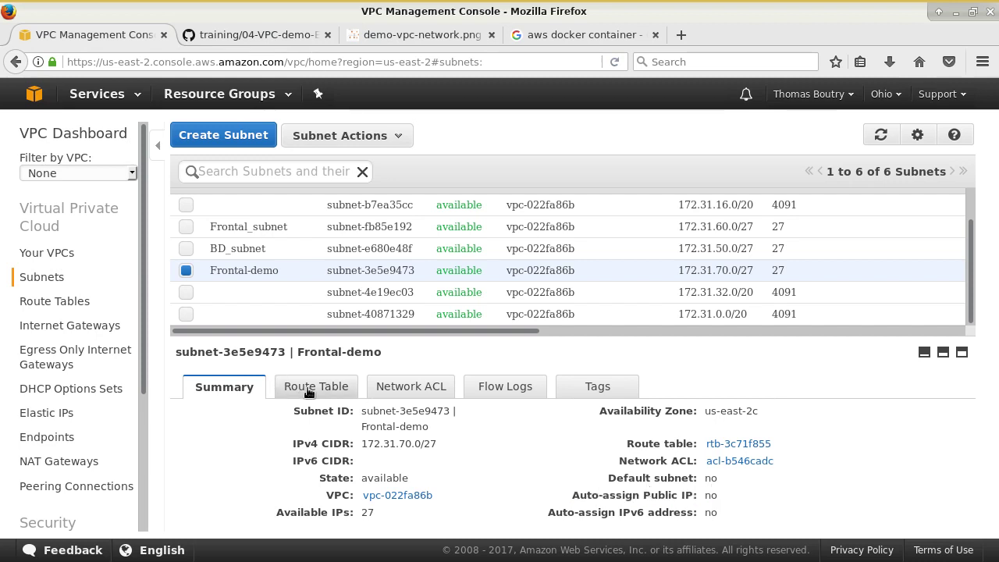
key(XF86MonBrightnessDown)
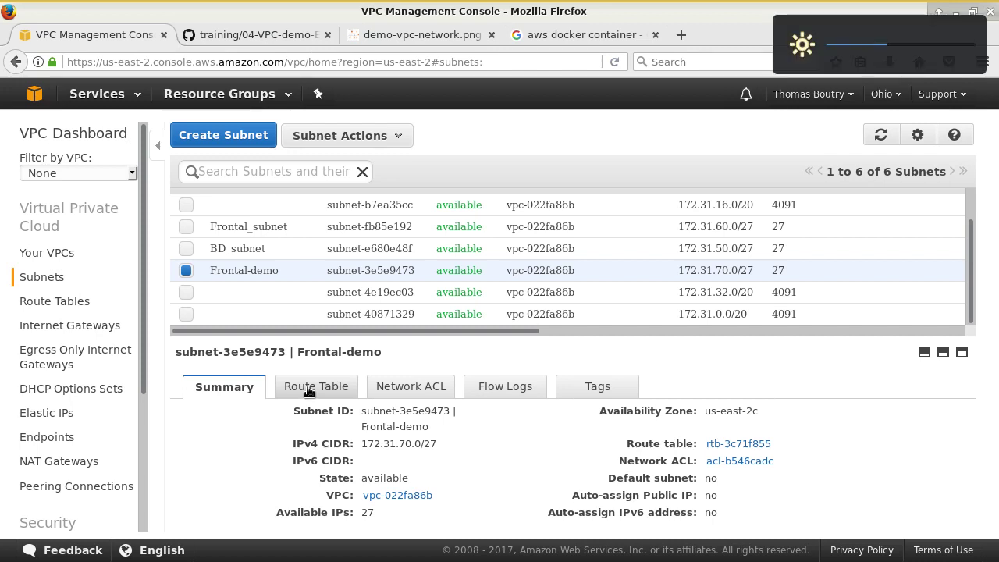
click(309, 385)
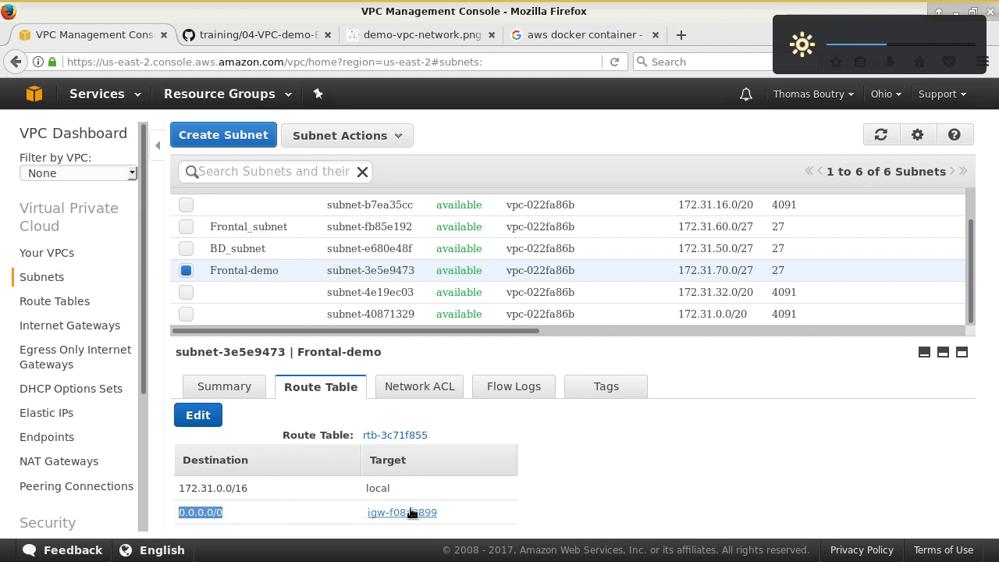
click(695, 475)
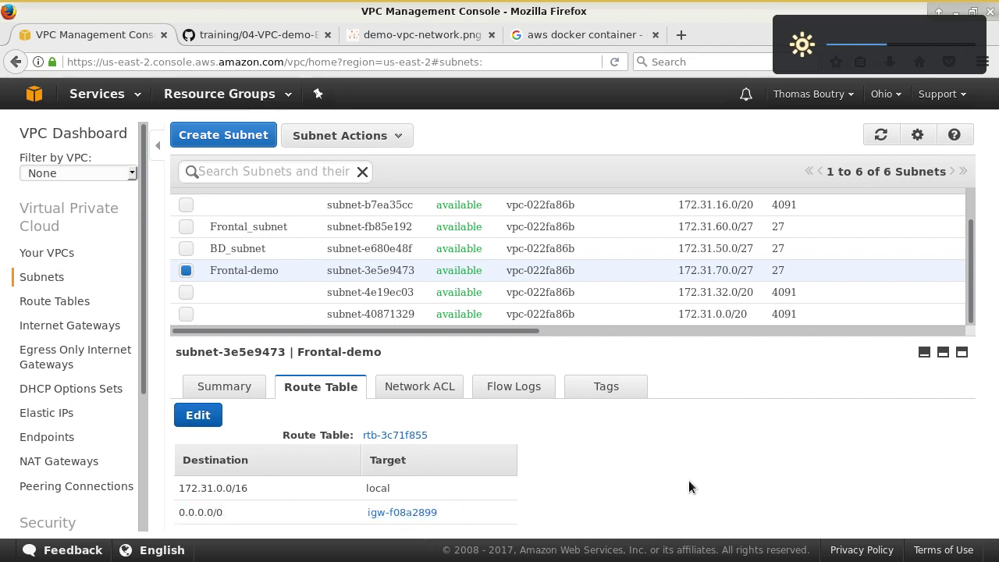
Examine the inbound and outbound network ACL rules applied to the Frontal-demo subnet, enlarging the details area
click(451, 385)
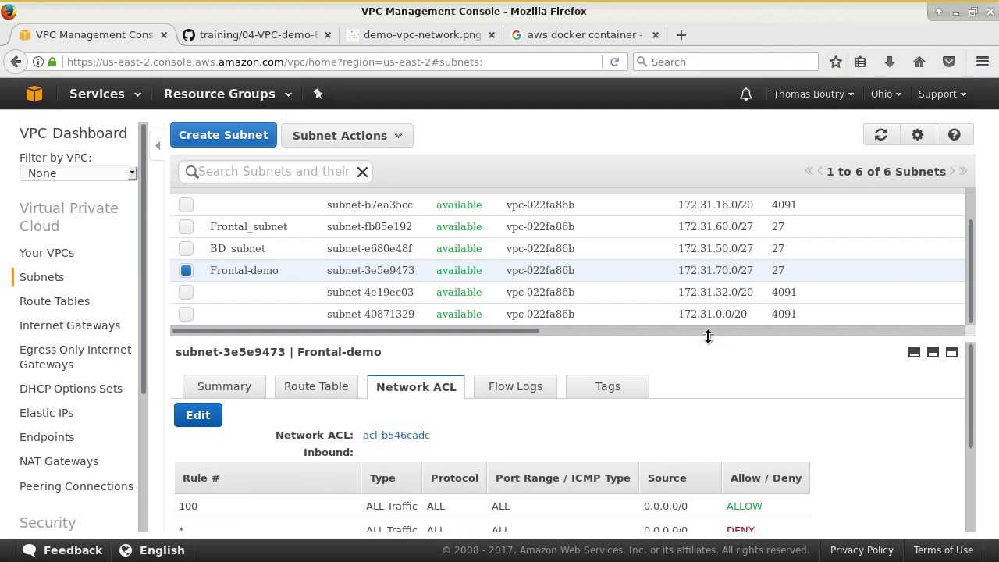
drag(709, 337, 712, 215)
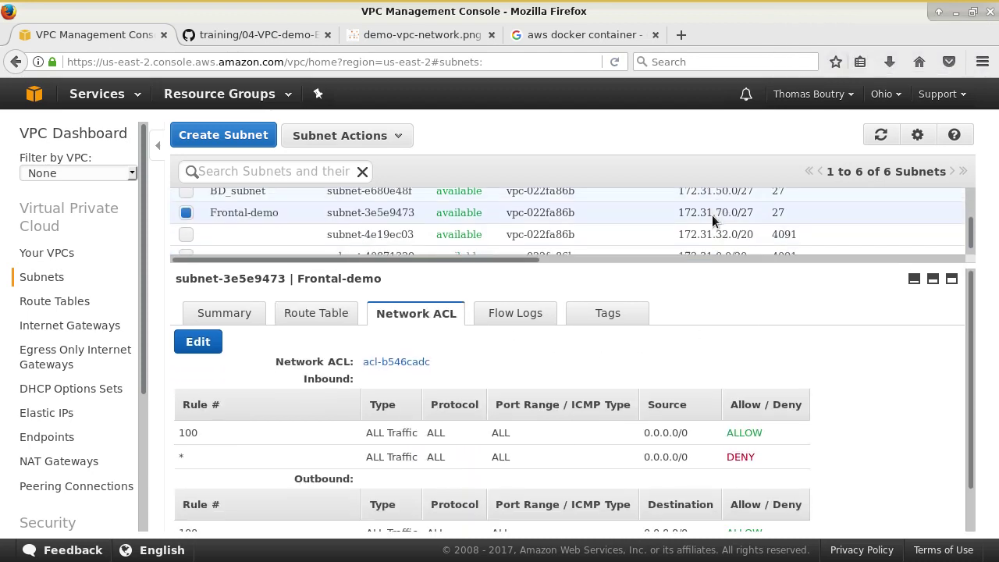
scroll(712, 214, down, 1)
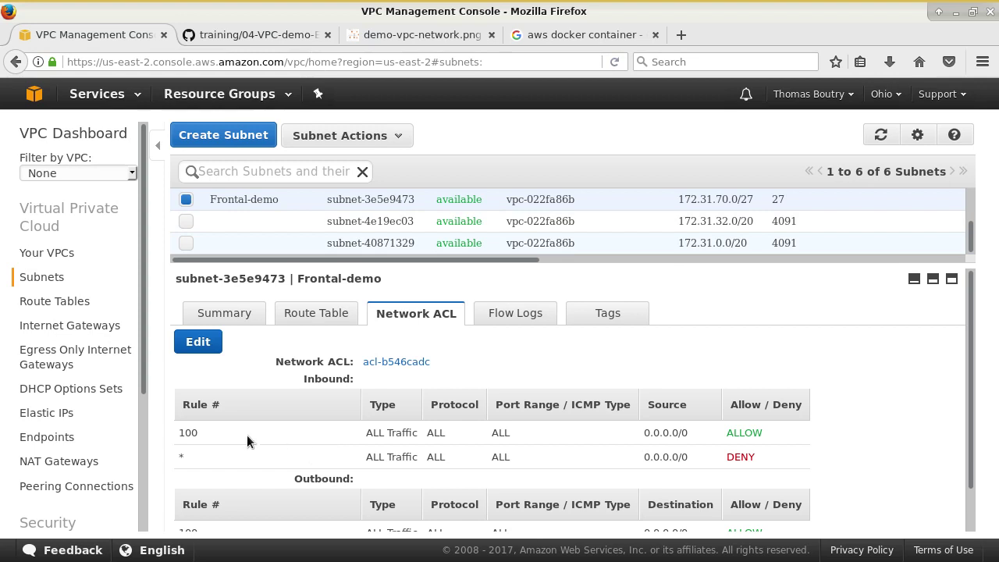
drag(305, 384, 362, 385)
drag(776, 437, 194, 426)
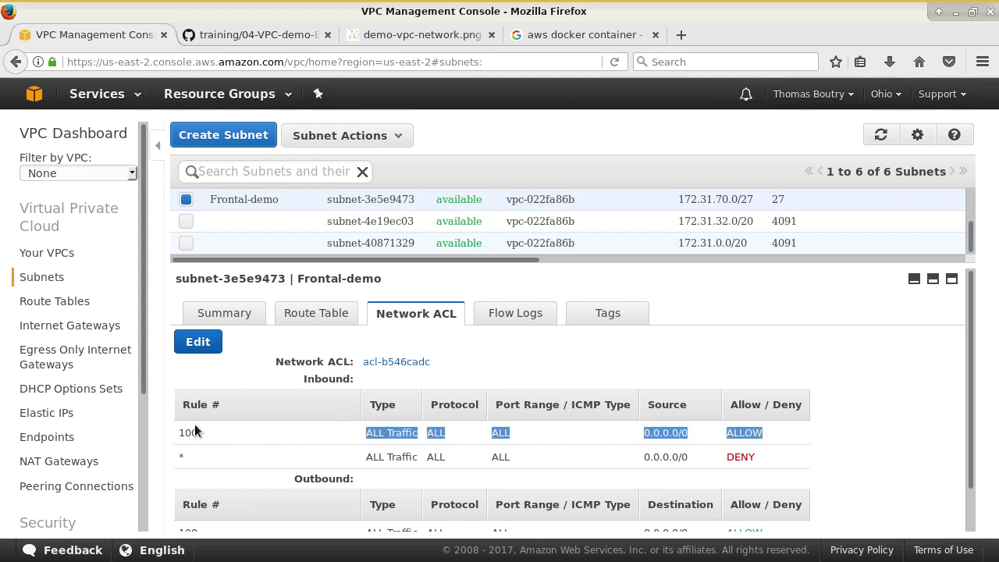
scroll(414, 459, down, 1)
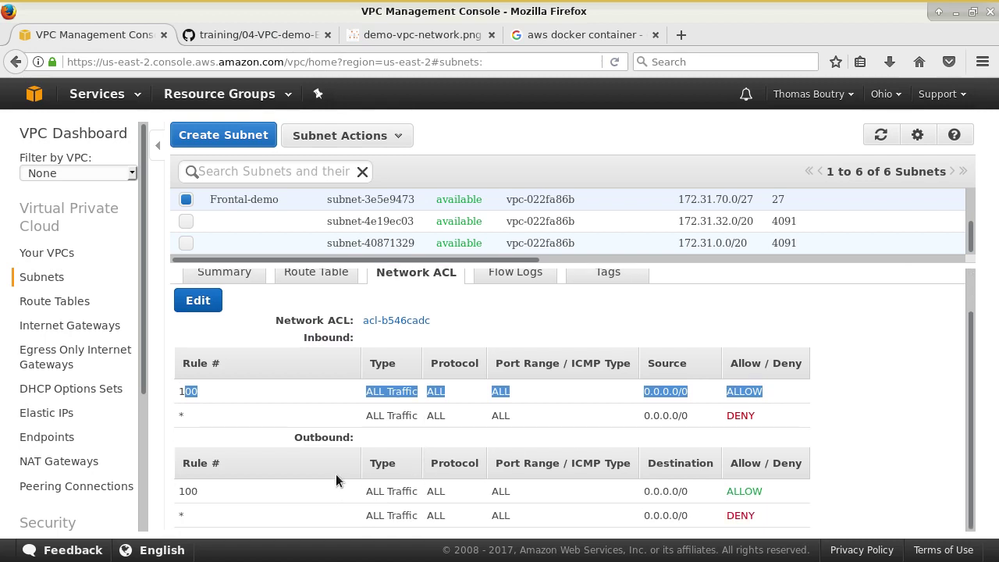
drag(277, 490, 764, 499)
click(786, 494)
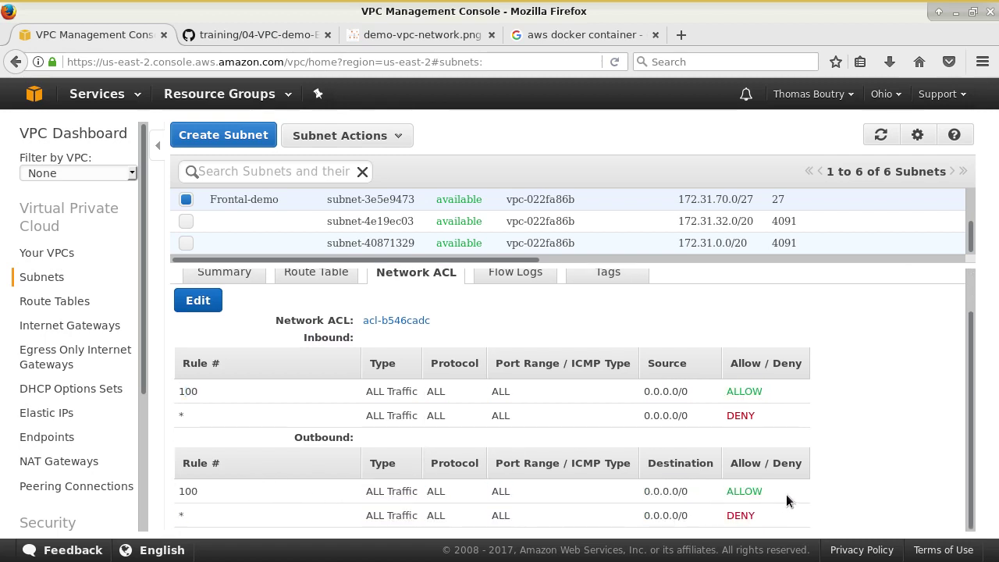
View the Frontal-demo subnet's flow logs and tags, and return to its network ACL rules
click(524, 280)
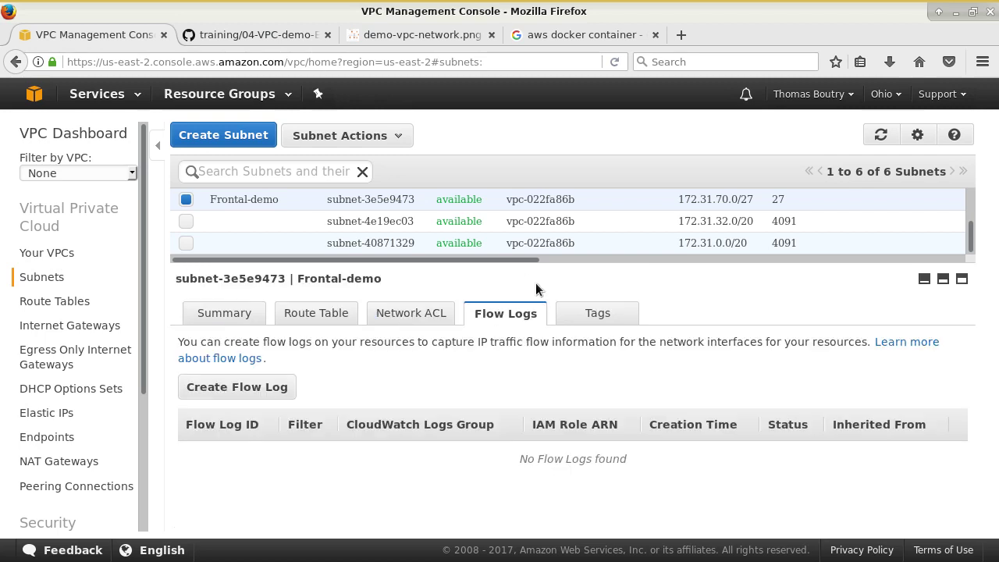
click(601, 315)
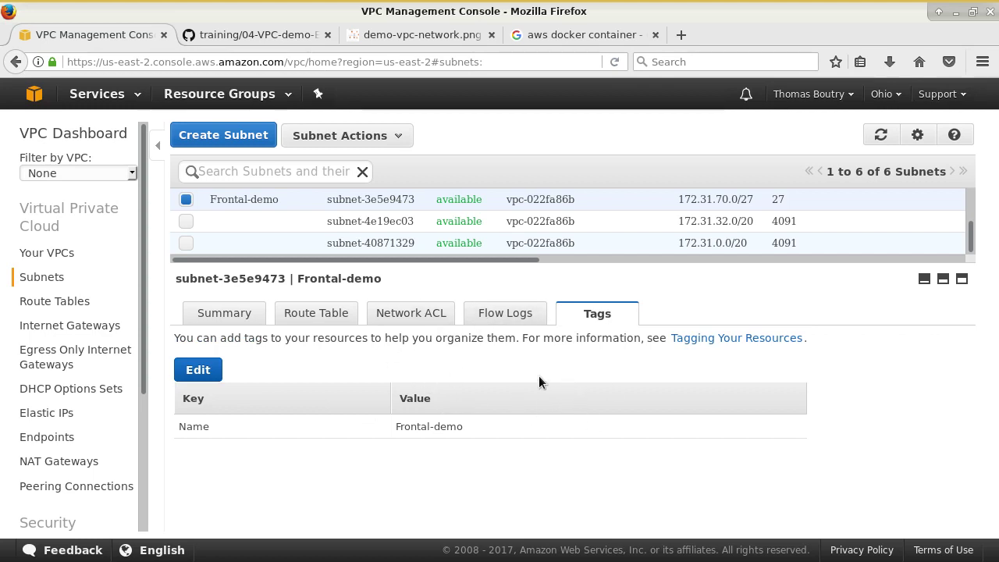
click(415, 314)
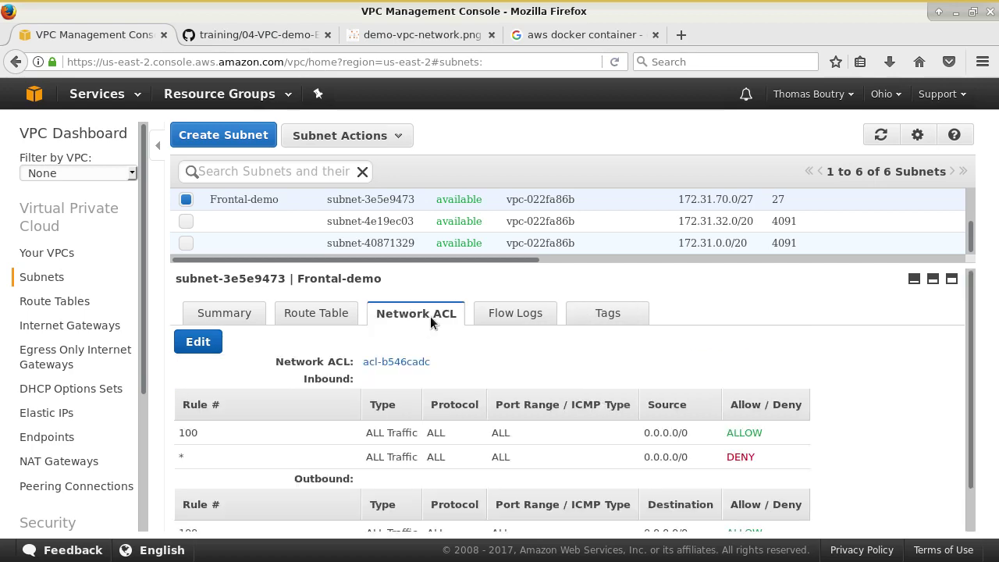
scroll(470, 380, down, 1)
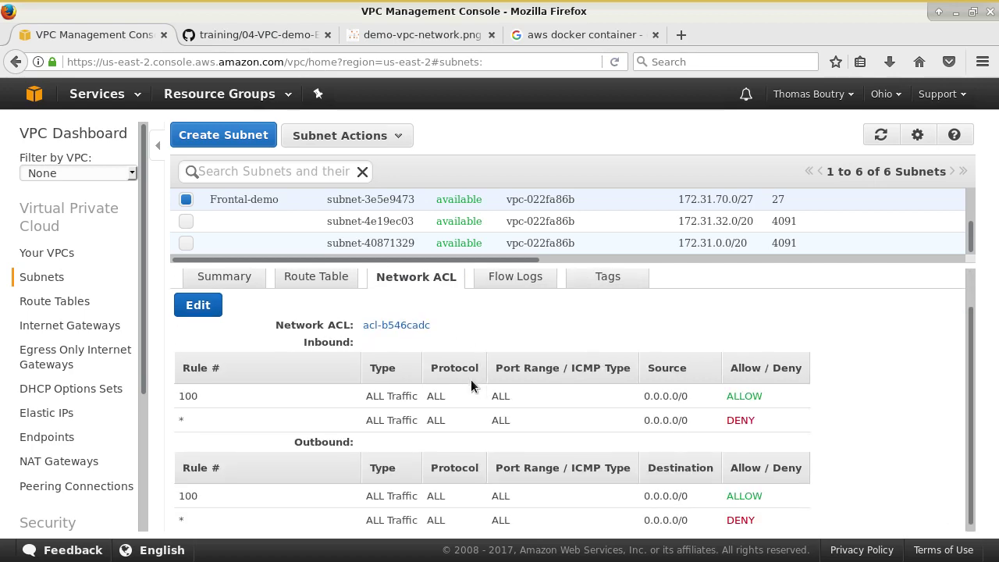
Read the GitHub training page's instructions for creating a network ACL and viewing its default rules
click(293, 36)
scroll(511, 367, down, 5)
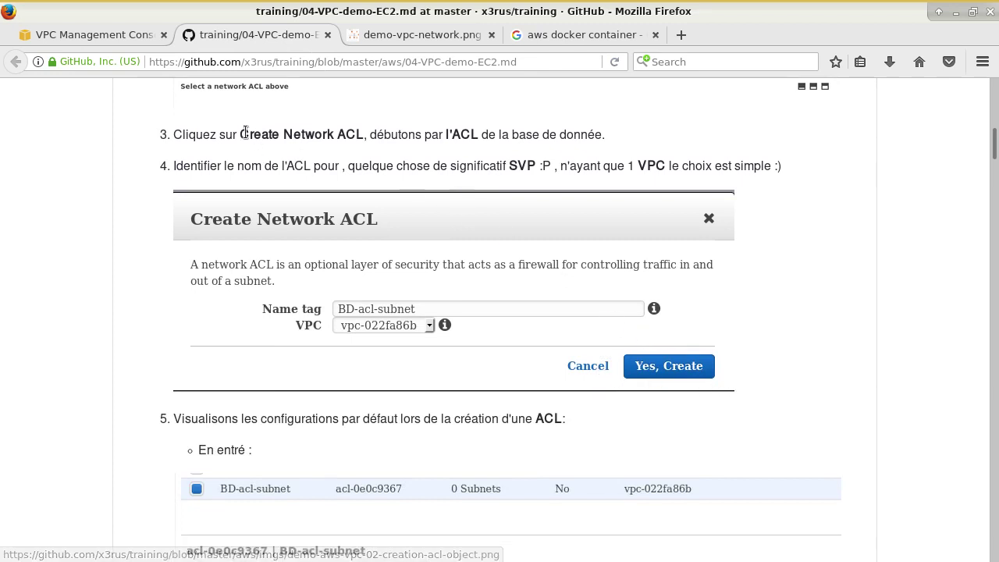
drag(365, 136, 239, 136)
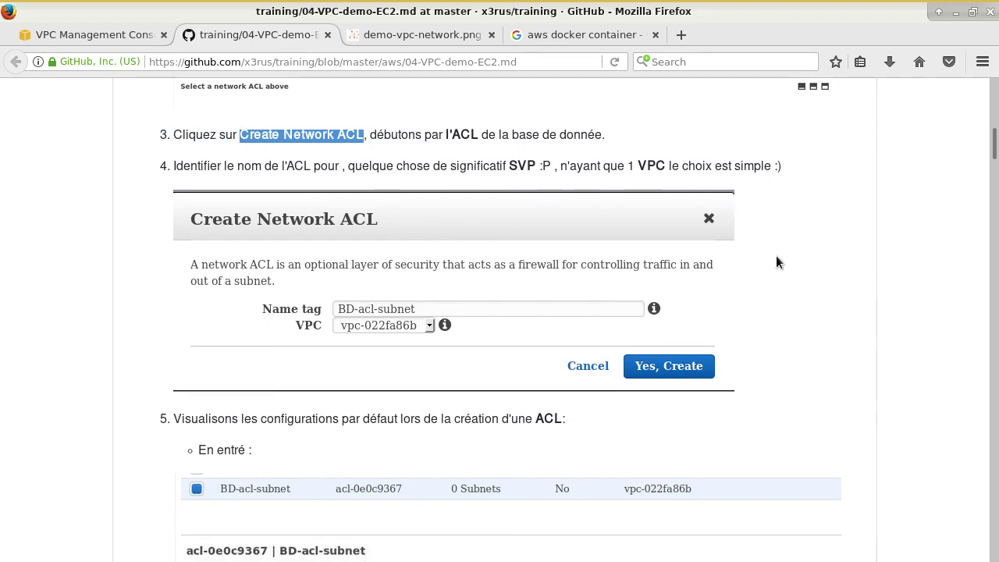
scroll(784, 260, down, 3)
scroll(783, 261, down, 2)
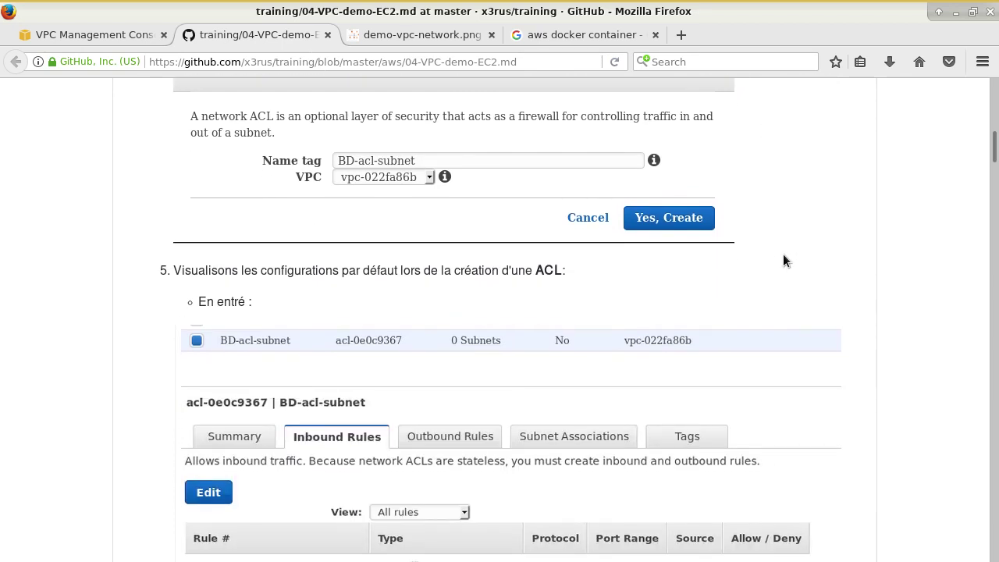
Return to the VPC console, open the subnet's associated network ACL and view its inbound and outbound rules
click(148, 34)
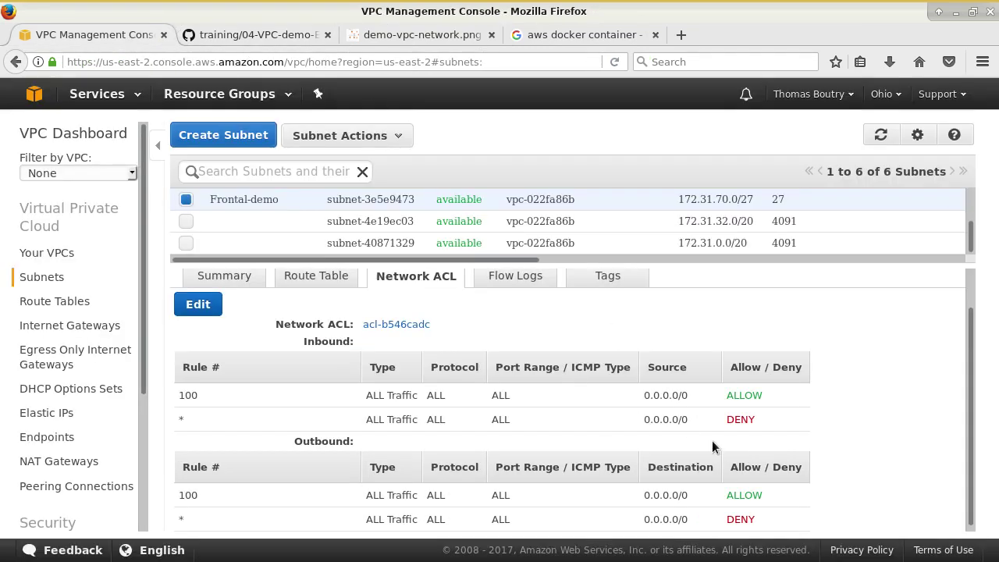
scroll(465, 341, up, 1)
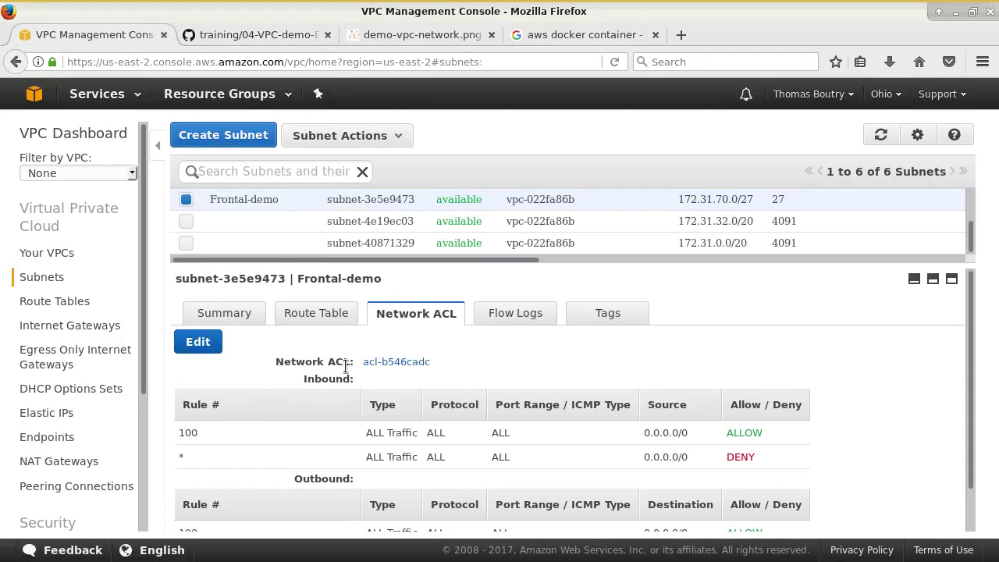
click(402, 362)
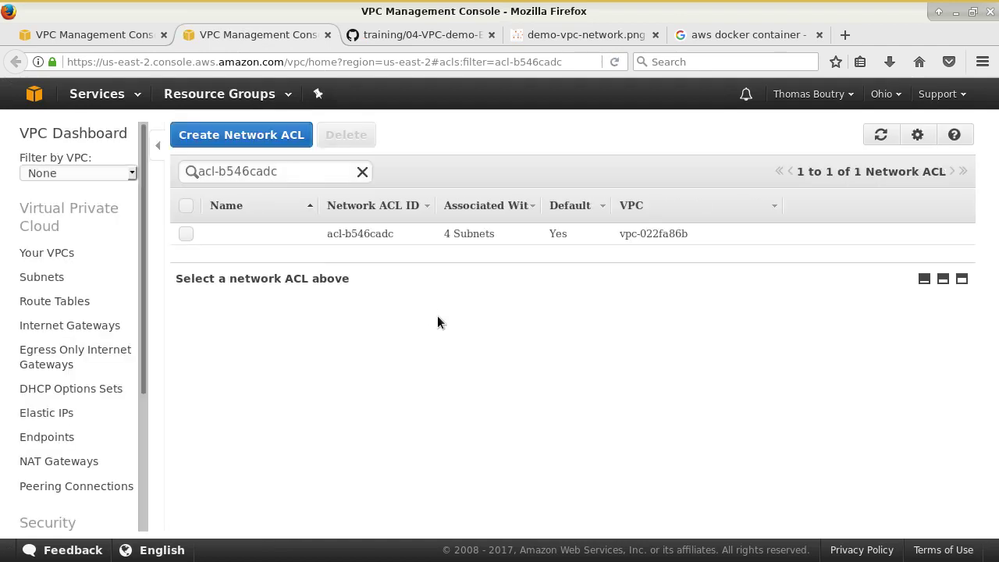
click(422, 234)
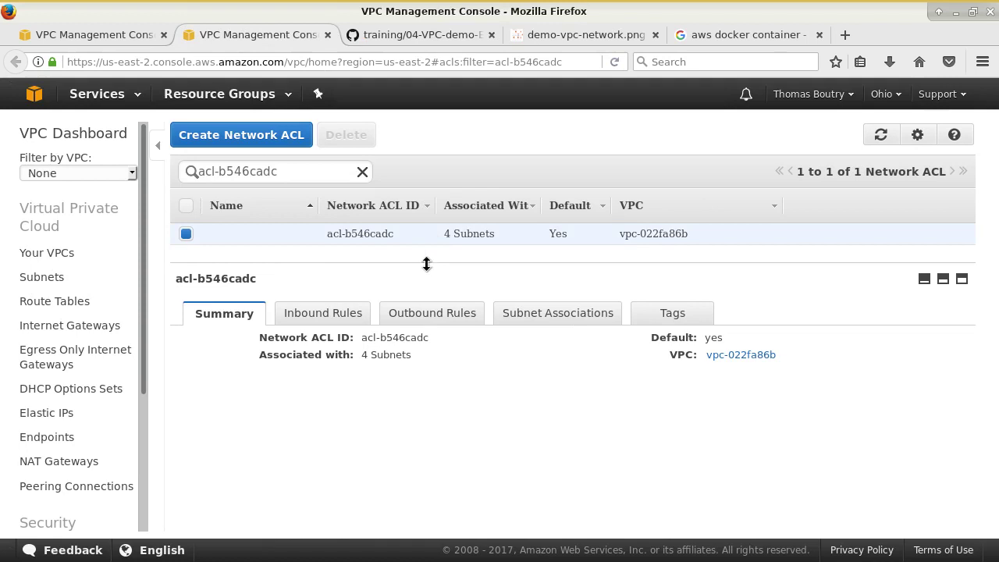
click(344, 317)
click(440, 319)
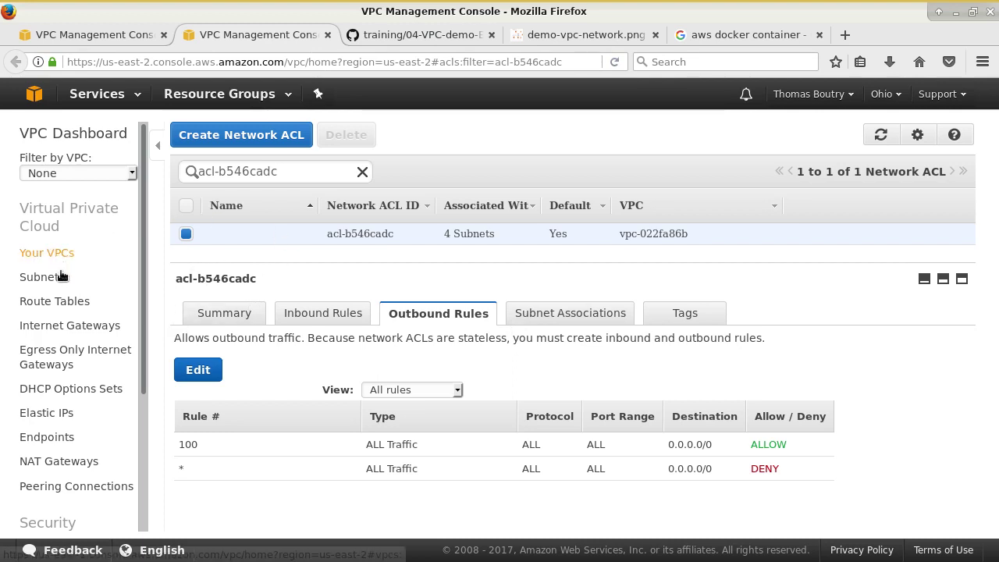
List all network ACLs by clearing the acl-b546cadc search filter
scroll(132, 364, down, 2)
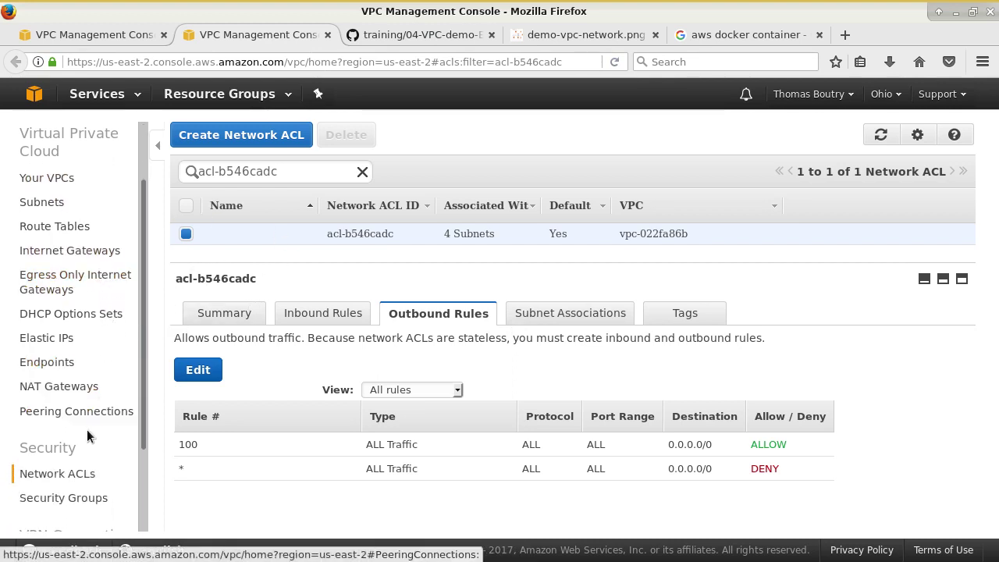
click(78, 477)
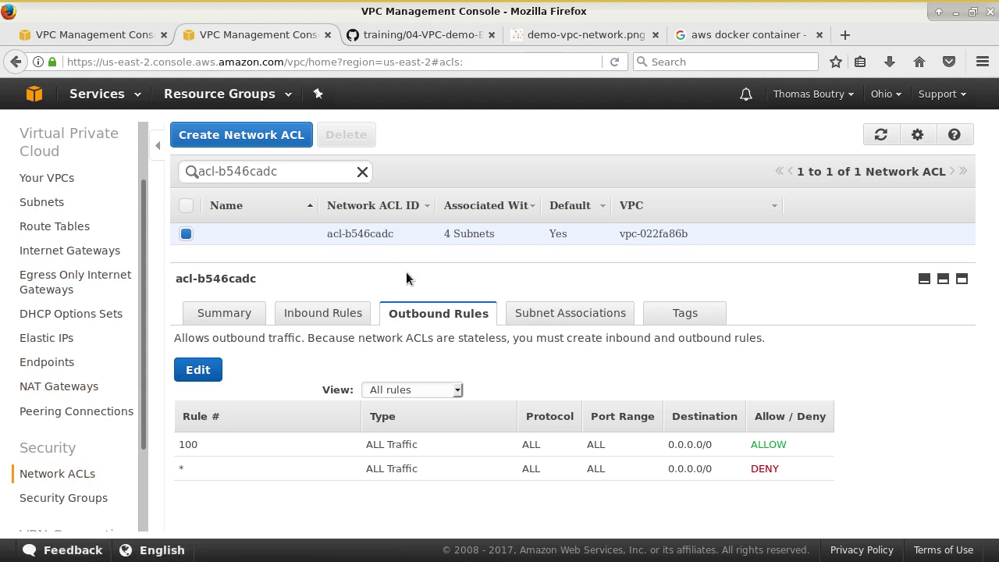
click(363, 173)
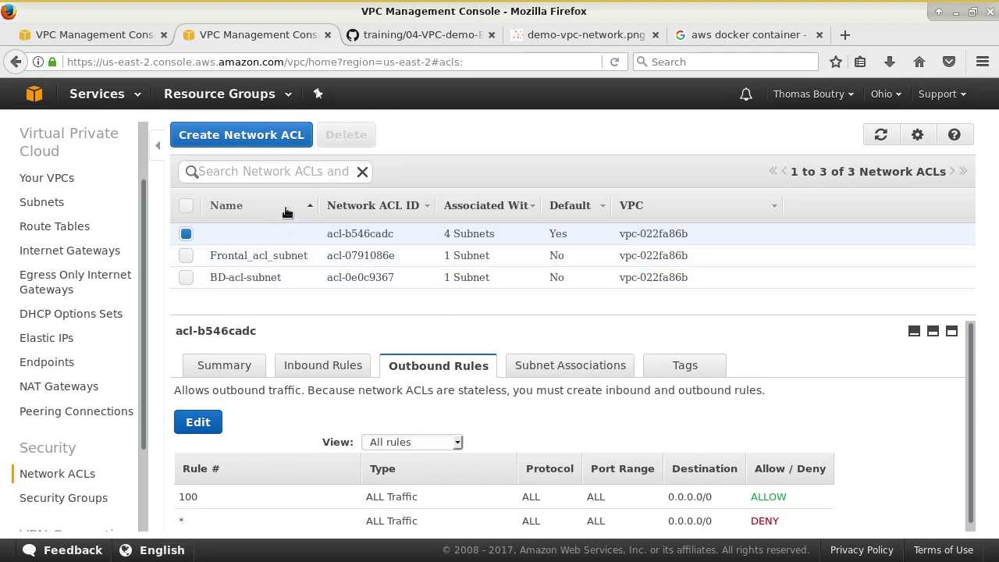
Create a network ACL with the name tag Front-demo in VPC vpc-022fa86b
click(264, 139)
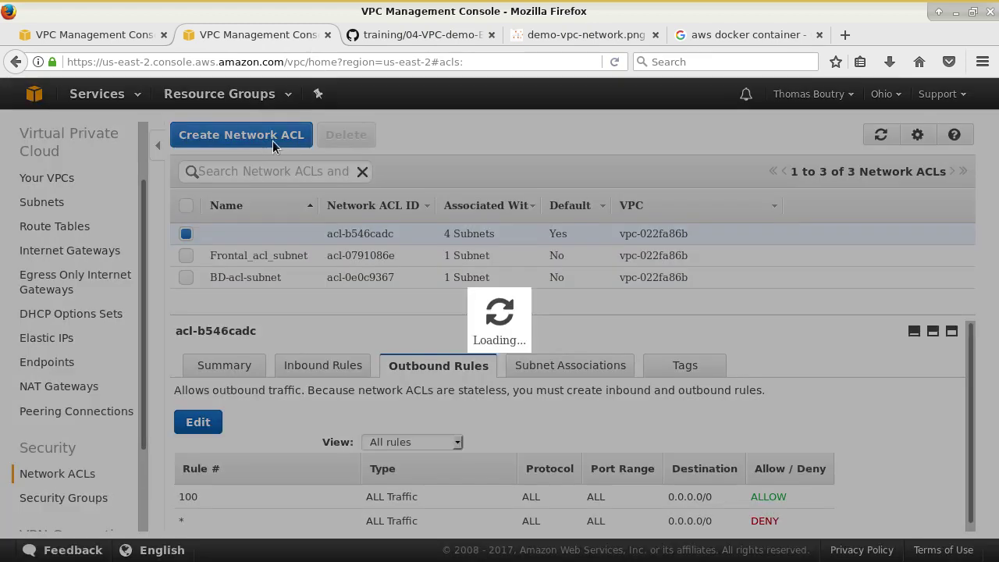
click(524, 277)
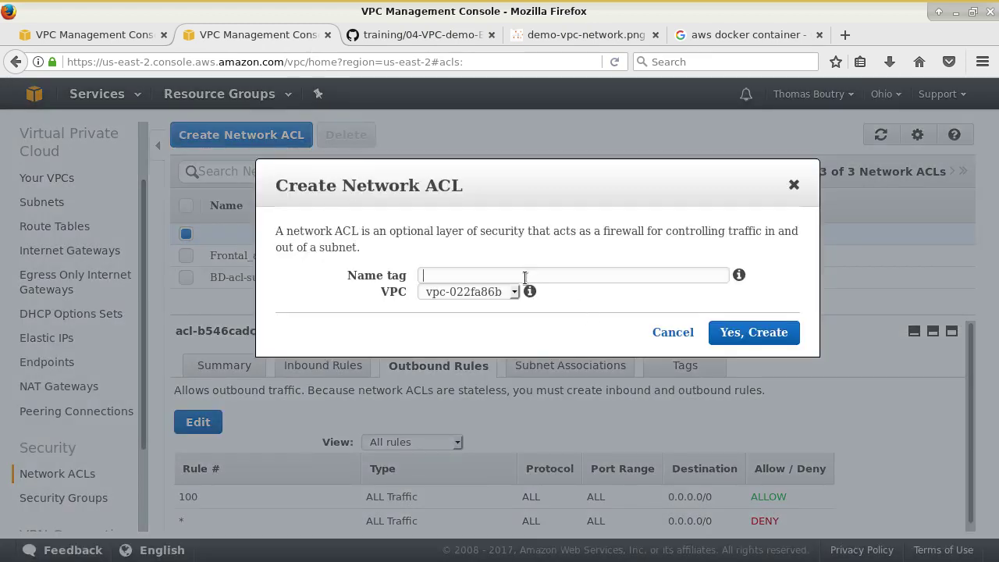
text(Front-demo)
click(739, 333)
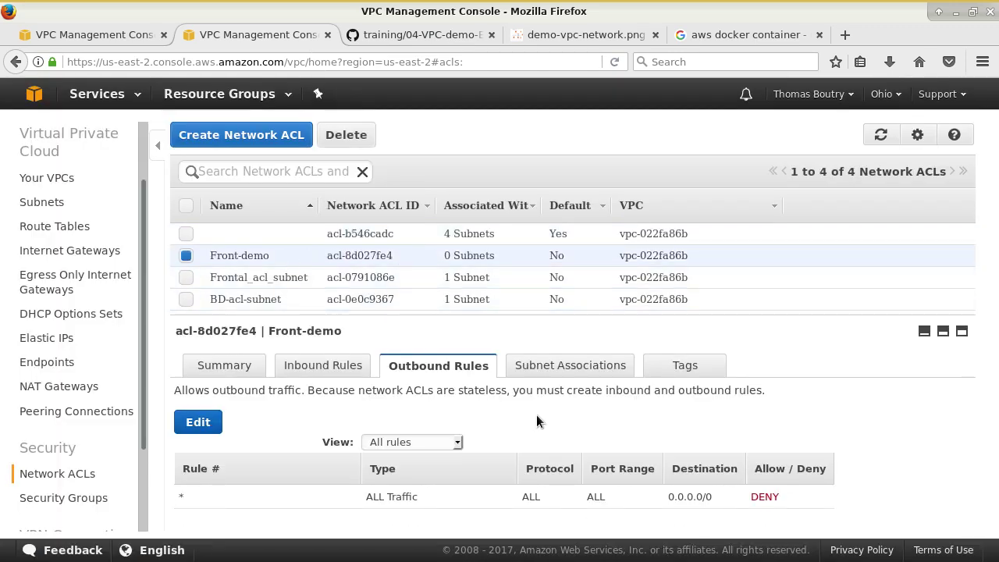
Start editing the Front-demo ACL's inbound rules and add rule 100 of type SSH (22)
click(344, 366)
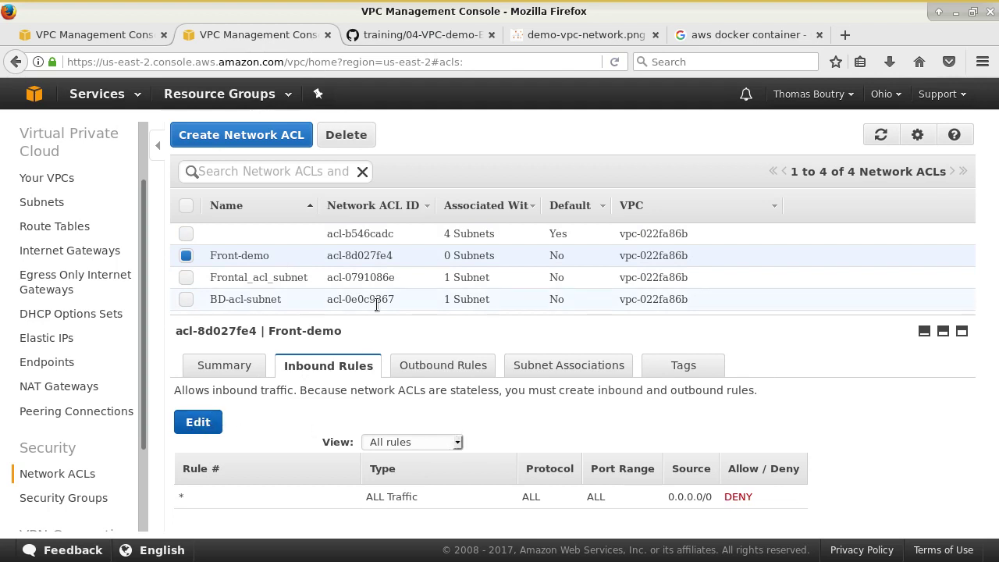
drag(381, 314, 385, 259)
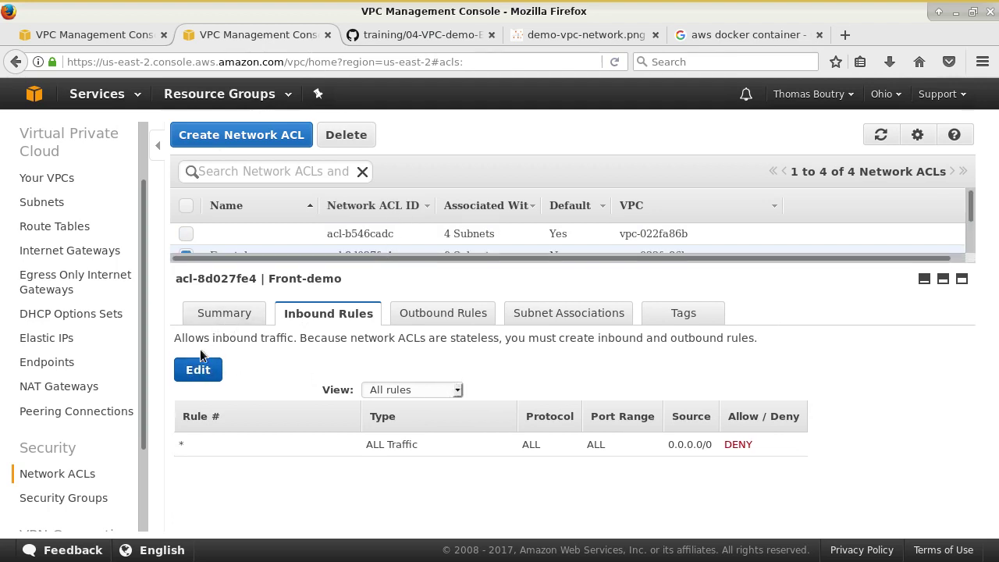
click(200, 370)
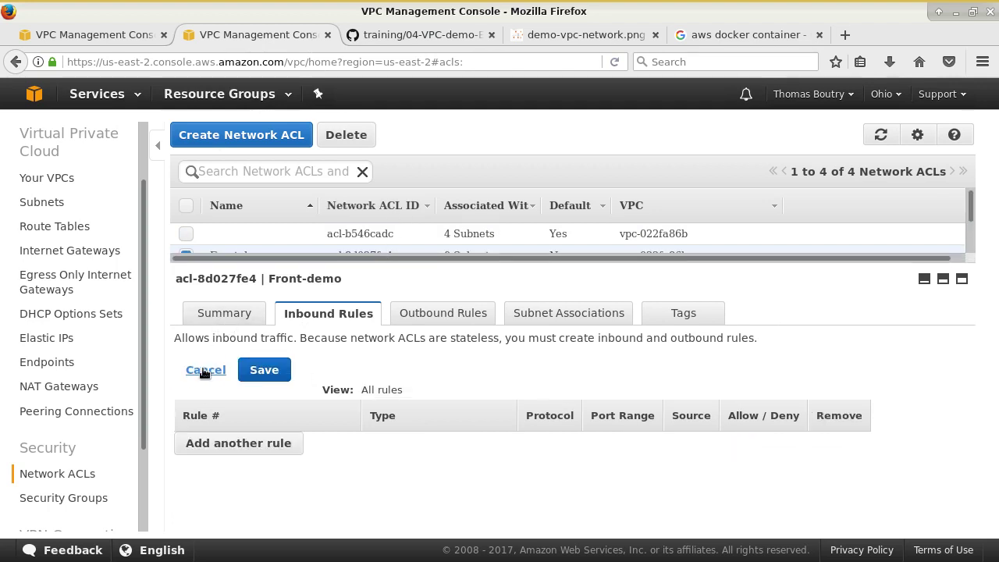
click(282, 442)
click(254, 443)
text(1)
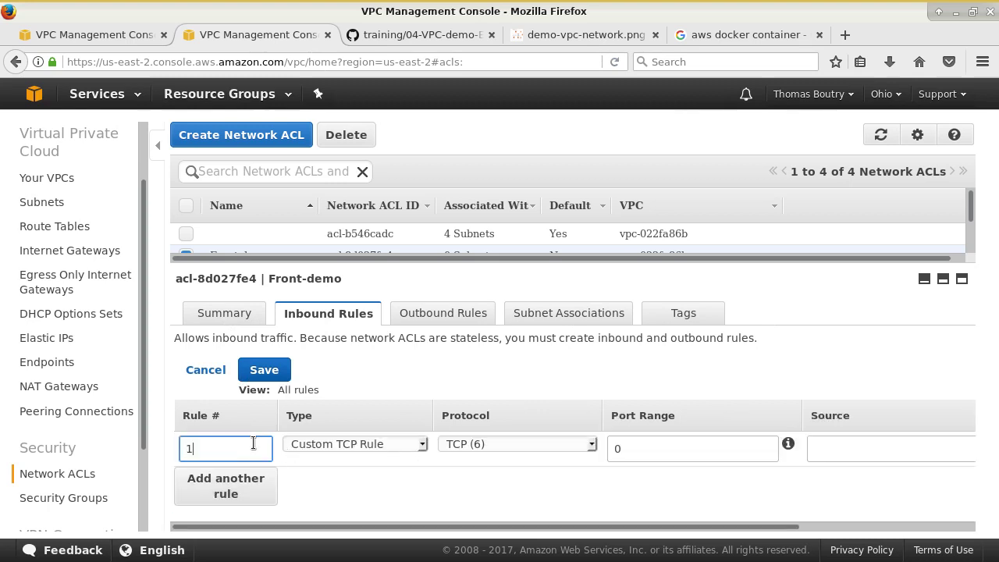
text(00)
click(409, 444)
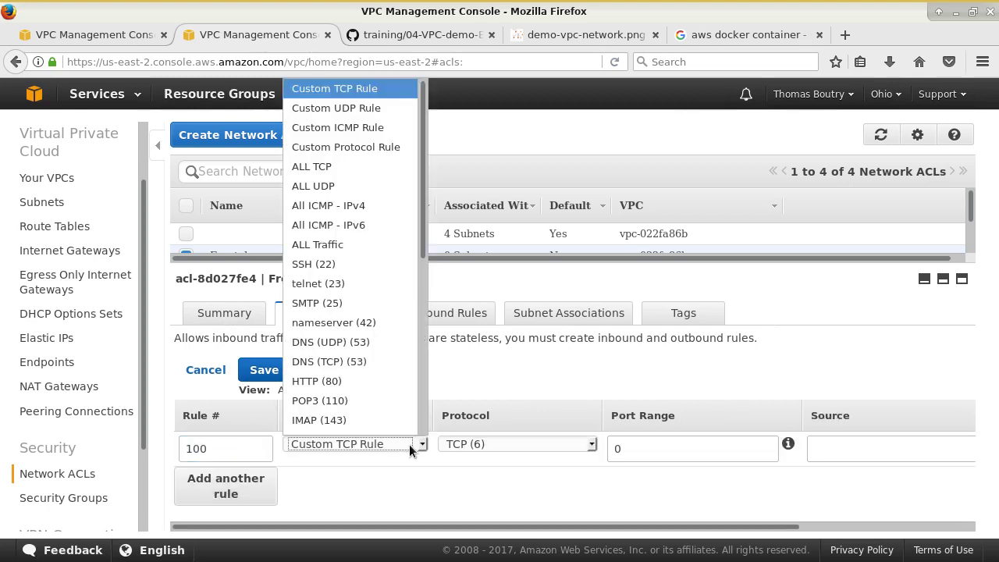
click(390, 304)
click(396, 445)
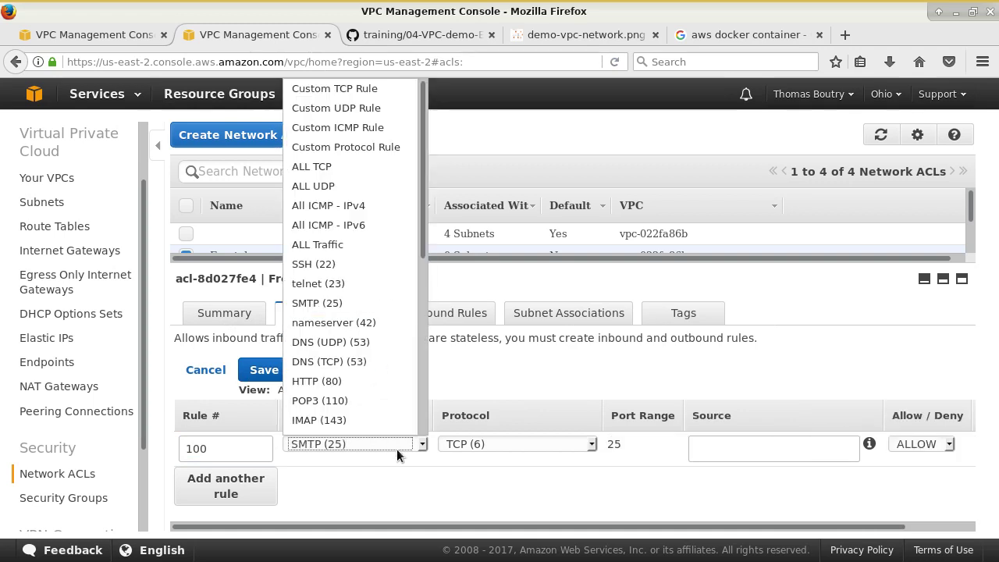
click(343, 265)
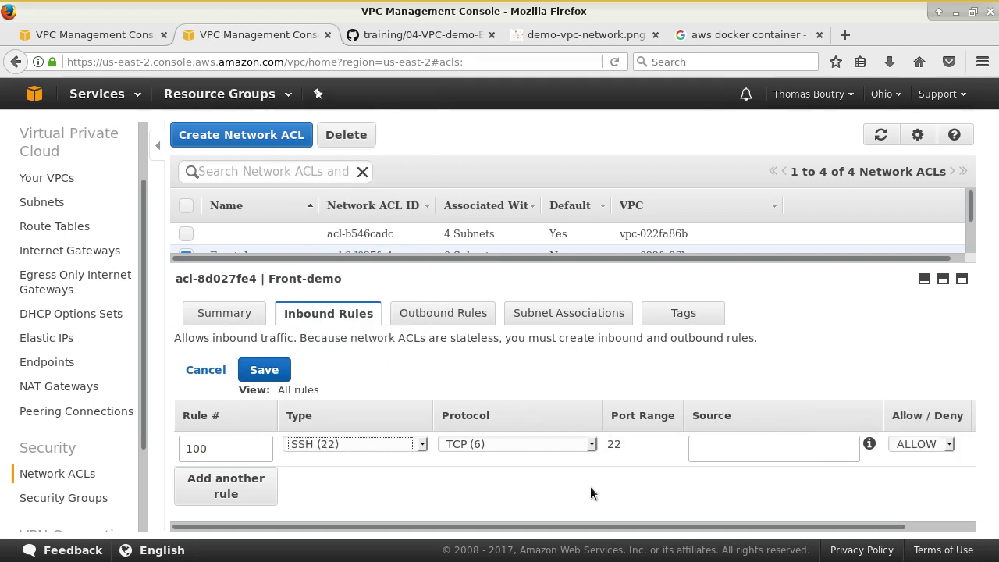
Set the source of inbound rule 100 to 0.0.0.0/0
click(739, 453)
text(0)
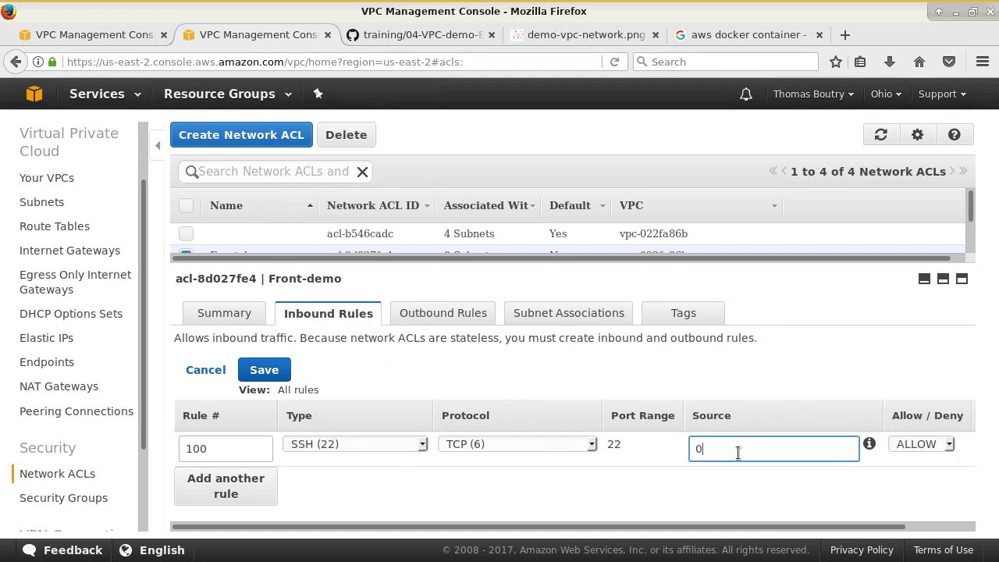
text(.0.0.0)
key(Return)
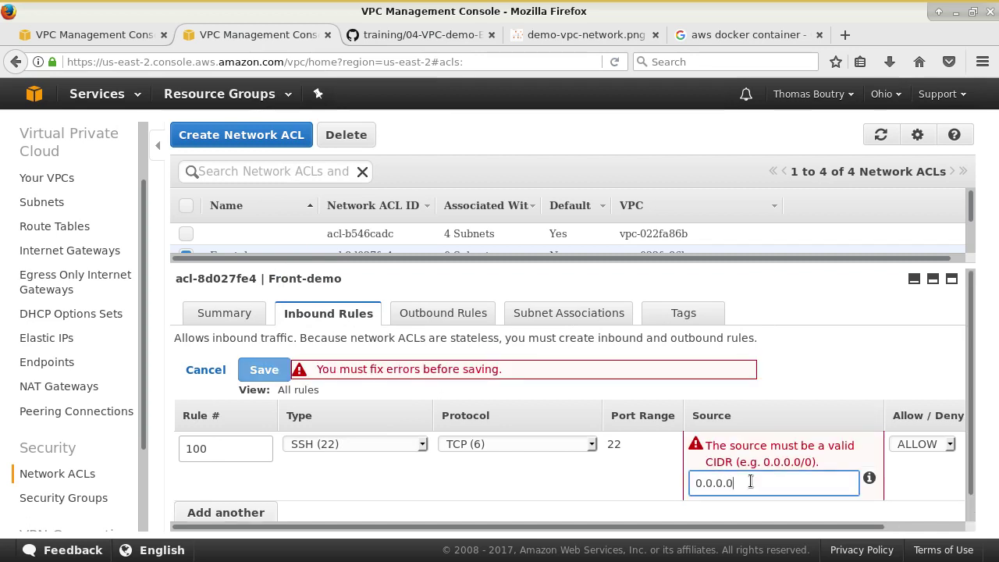
text(/0)
click(652, 473)
Add inbound rule 200 of type HTTP (80) with source 0.0.0.0/0
click(245, 484)
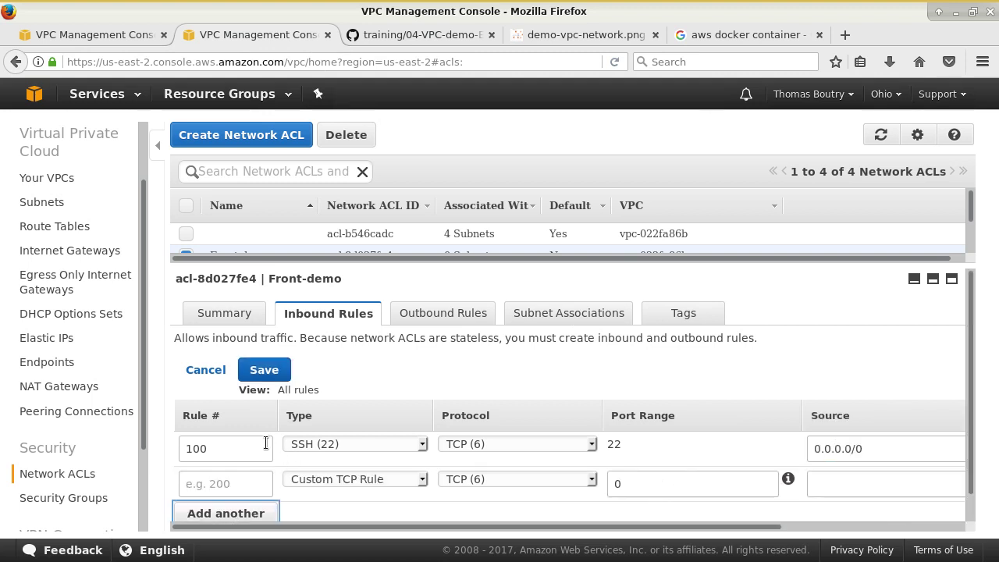
click(230, 484)
text(200)
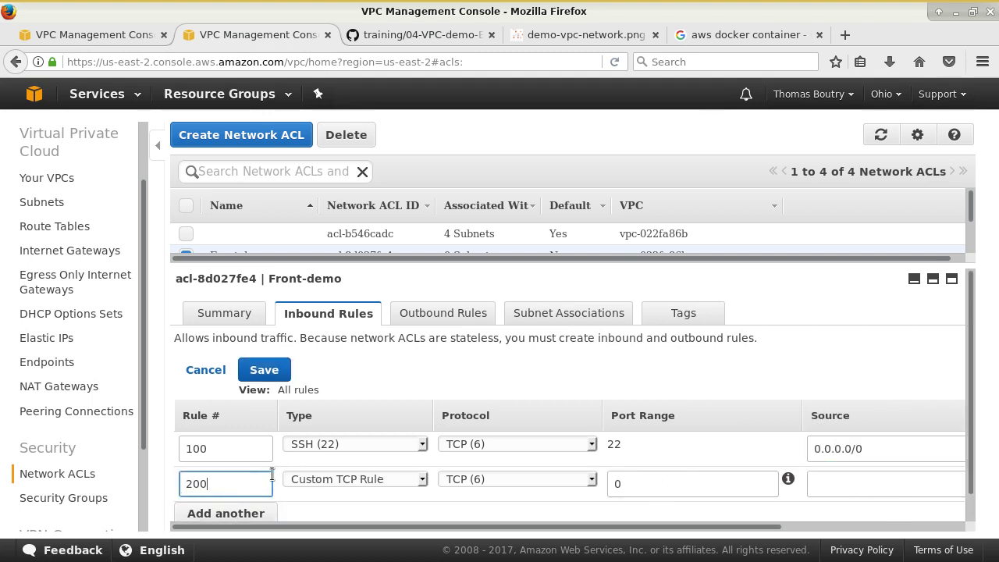
click(332, 478)
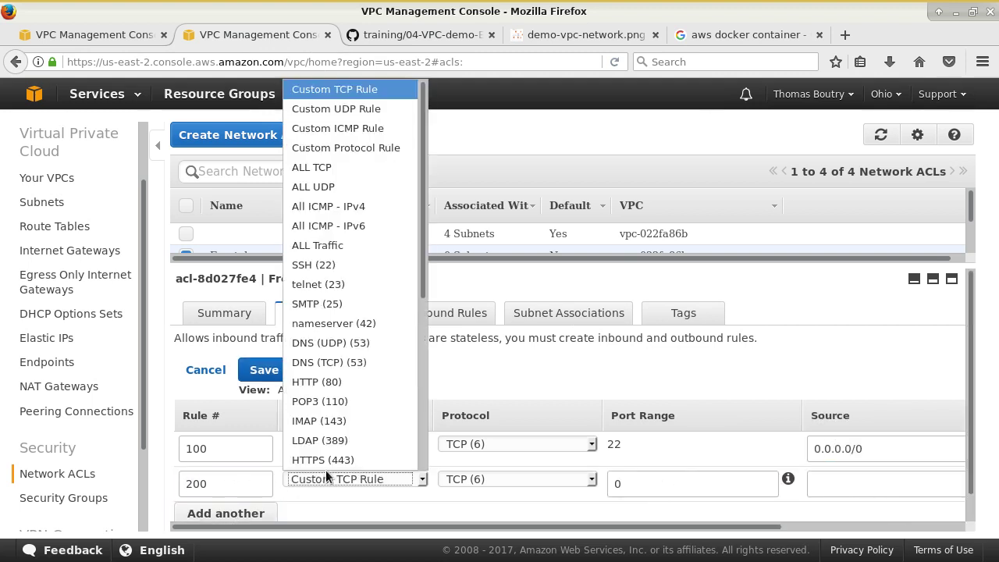
click(322, 382)
click(695, 482)
text(0)
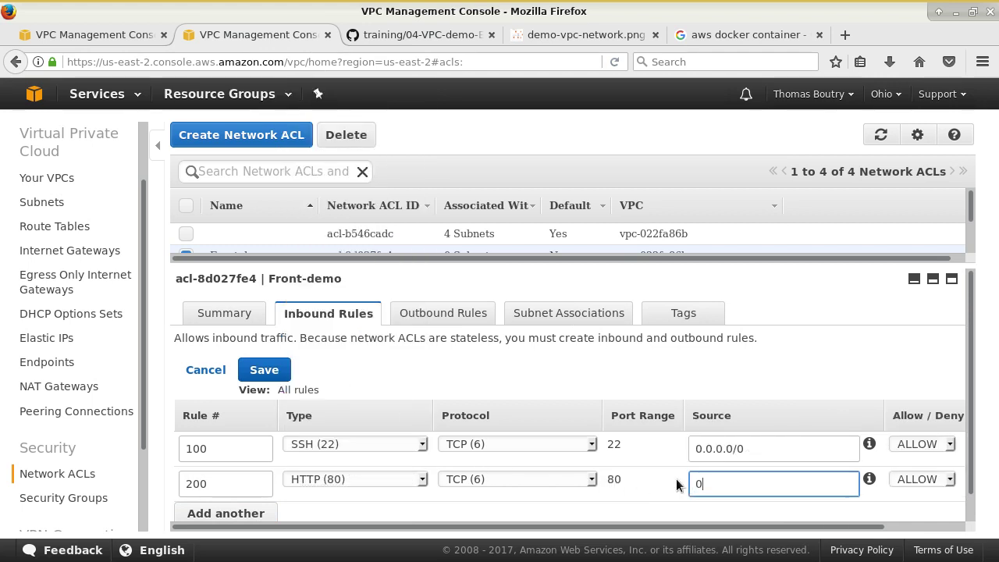
text(.0.0.0/0)
click(747, 393)
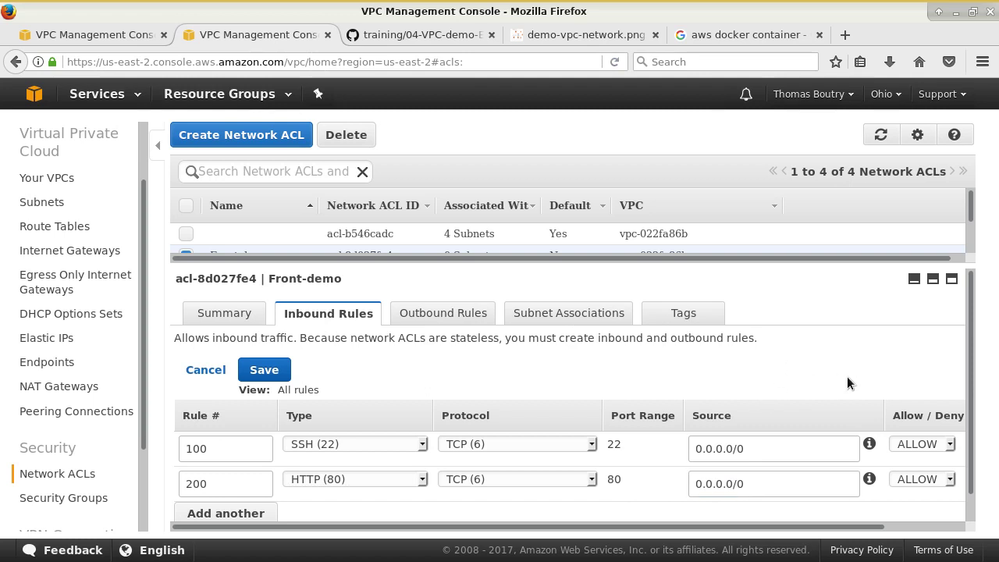
Check the allow/deny choices for inbound rule 200, keep it on ALLOW, and save the inbound rules
scroll(964, 492, down, 1)
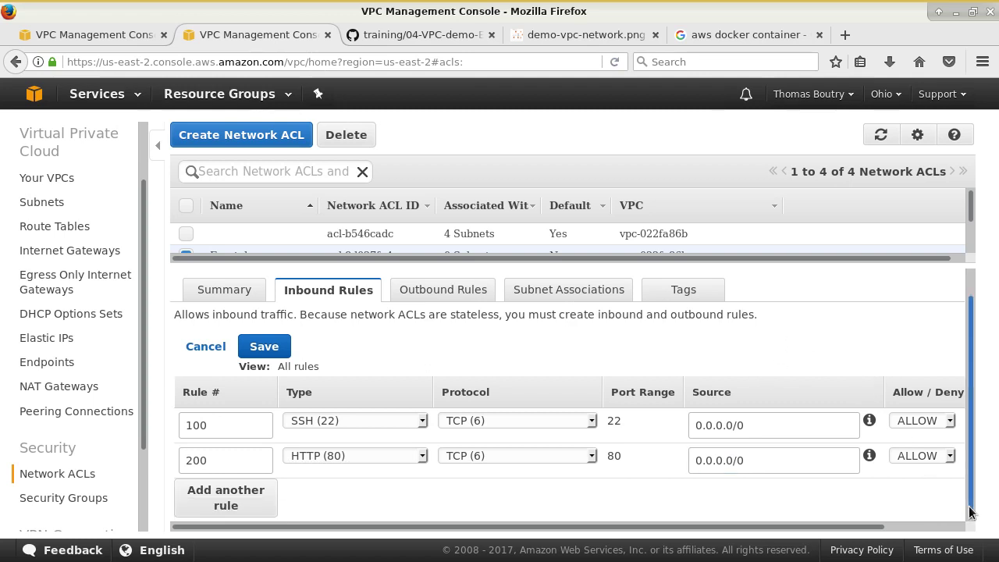
click(951, 457)
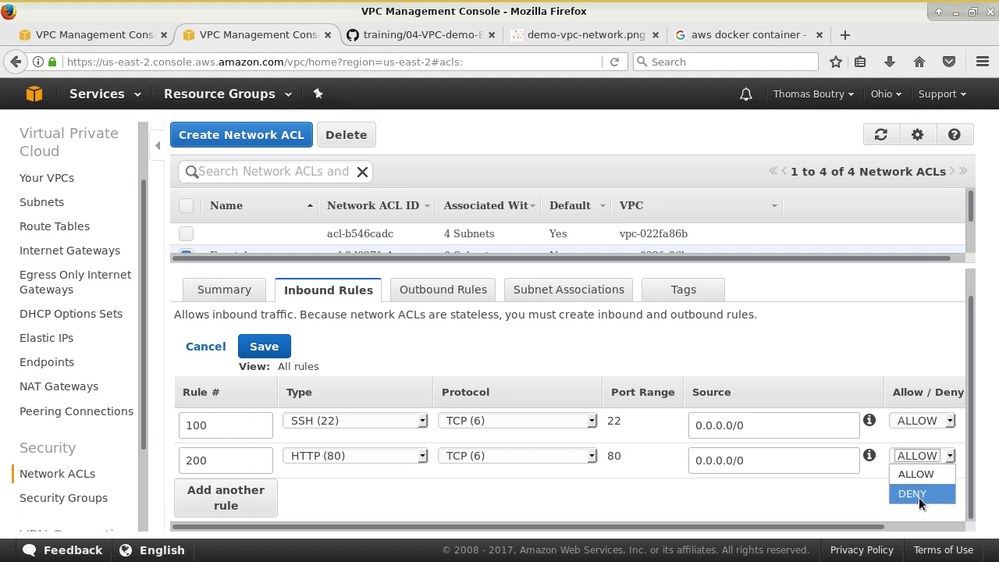
click(763, 346)
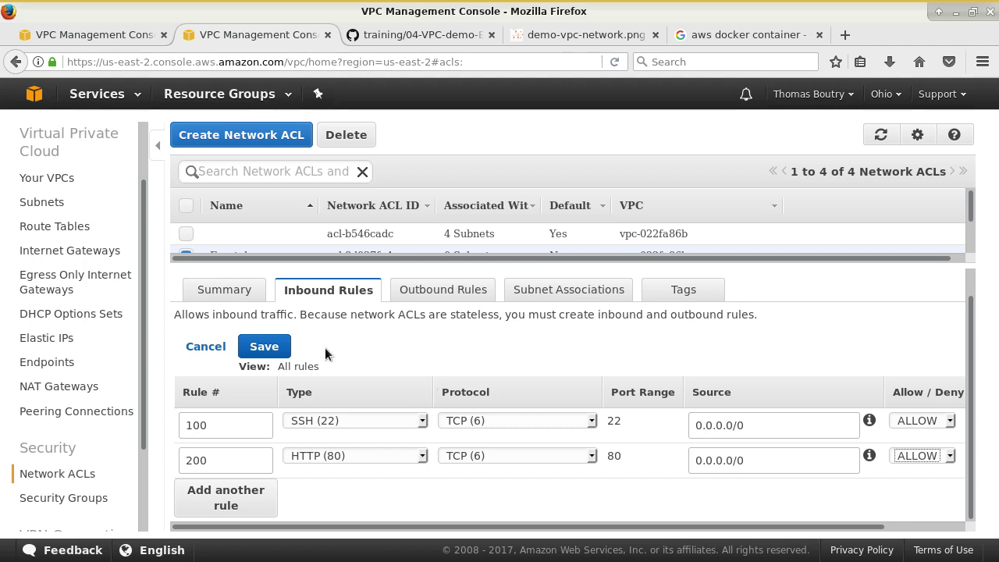
click(265, 347)
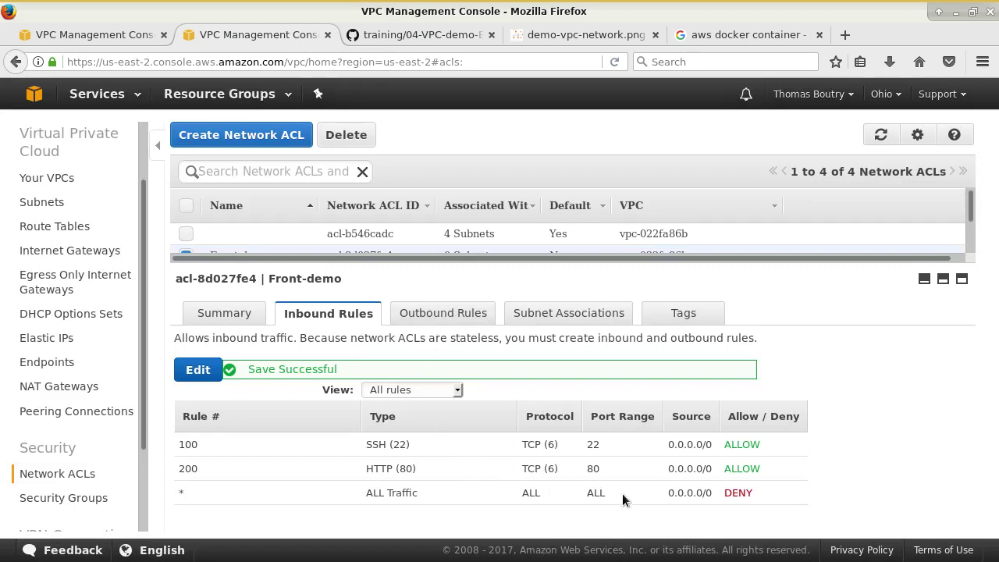
Start editing the Front-demo ACL's outbound rules and add rule 100 of type MySQL/Aurora (3306)
click(442, 322)
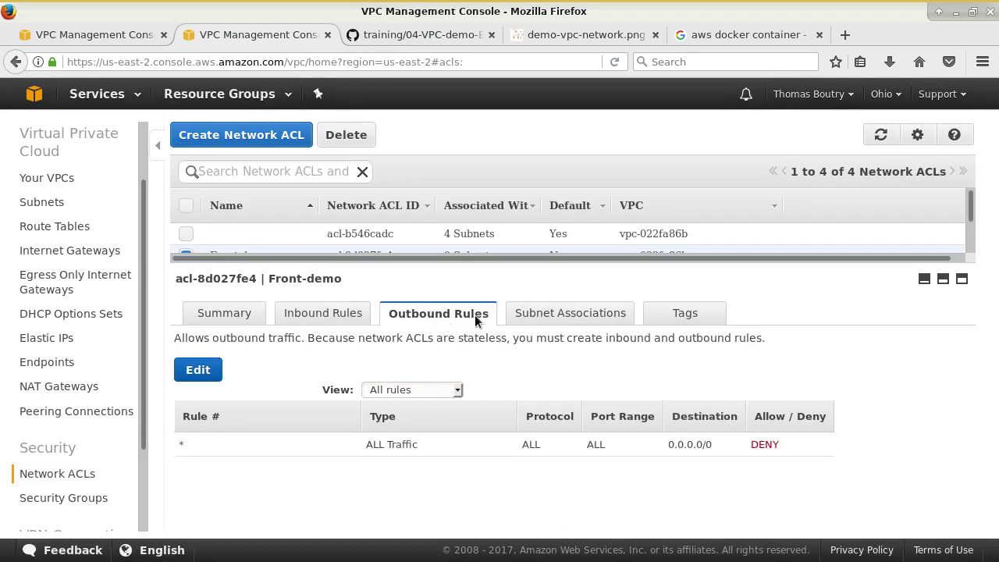
drag(520, 444, 698, 459)
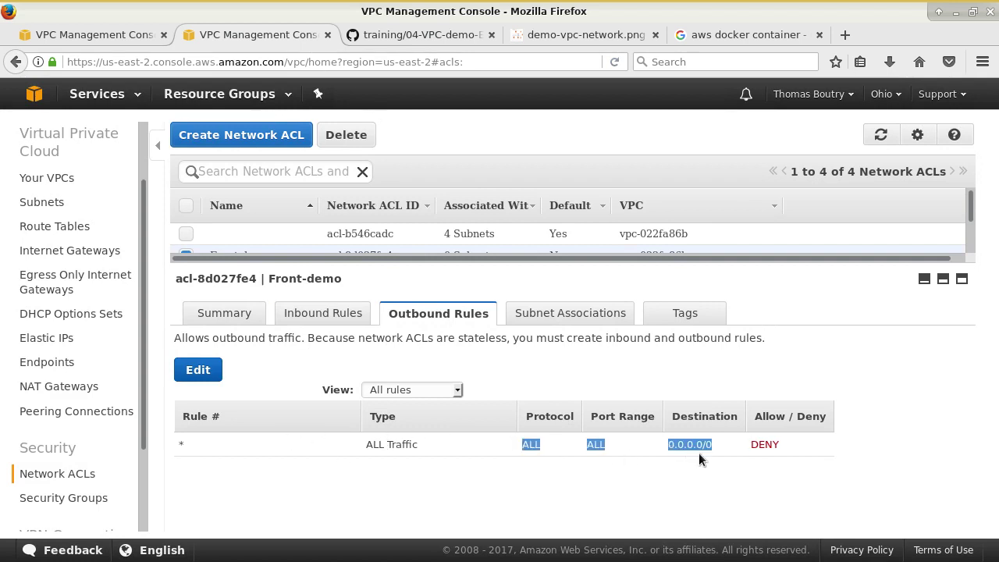
click(210, 376)
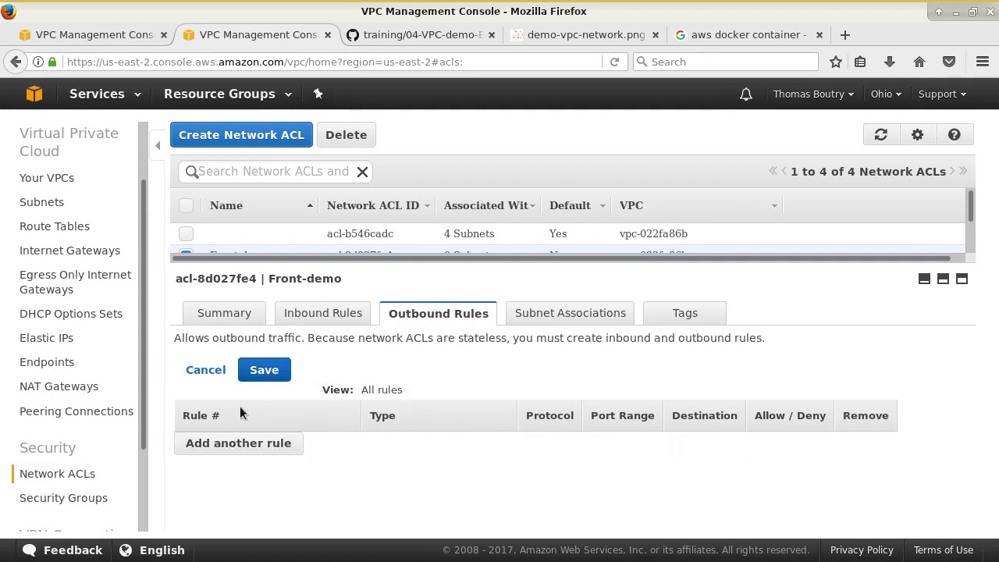
click(254, 446)
click(270, 445)
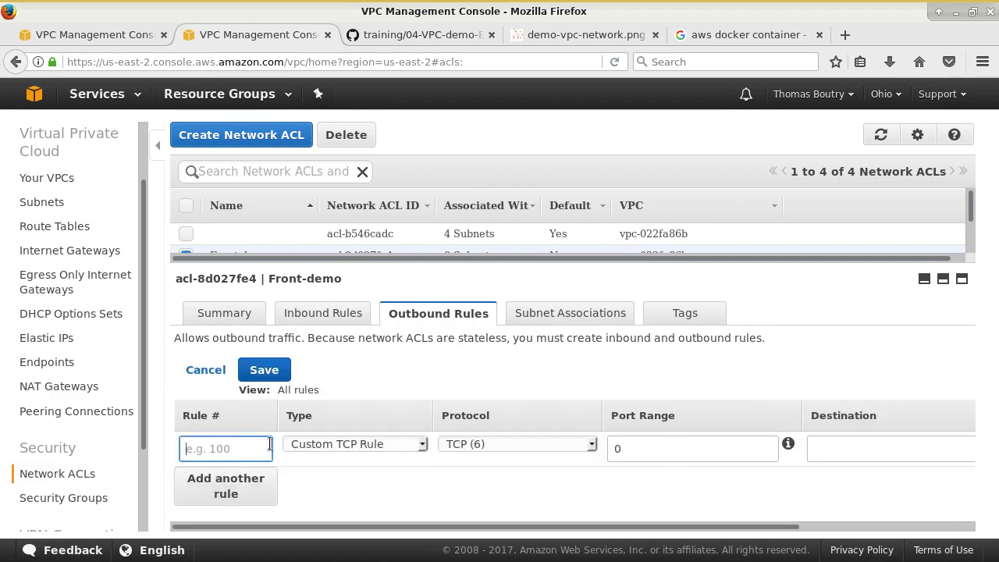
text(100)
click(338, 442)
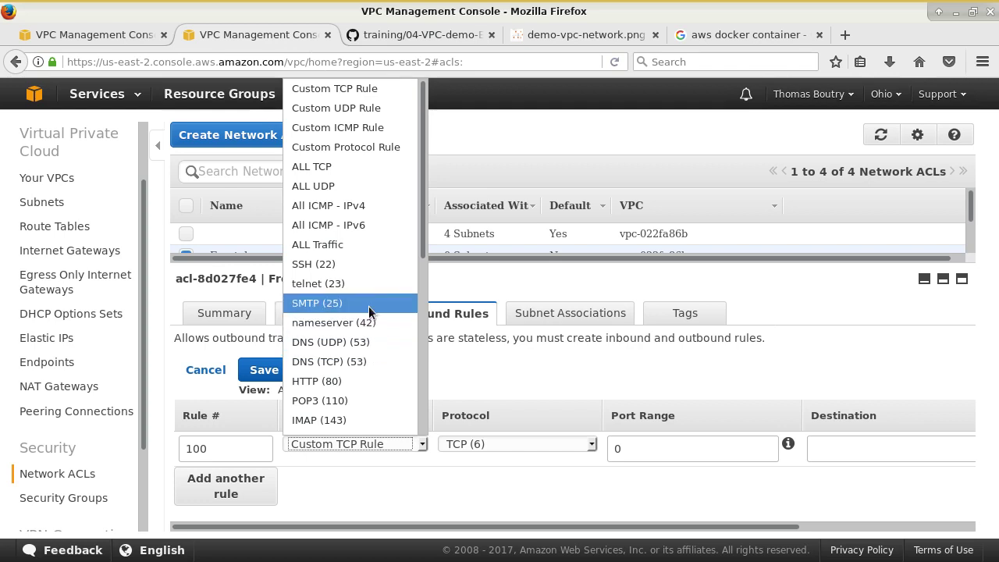
scroll(375, 305, down, 3)
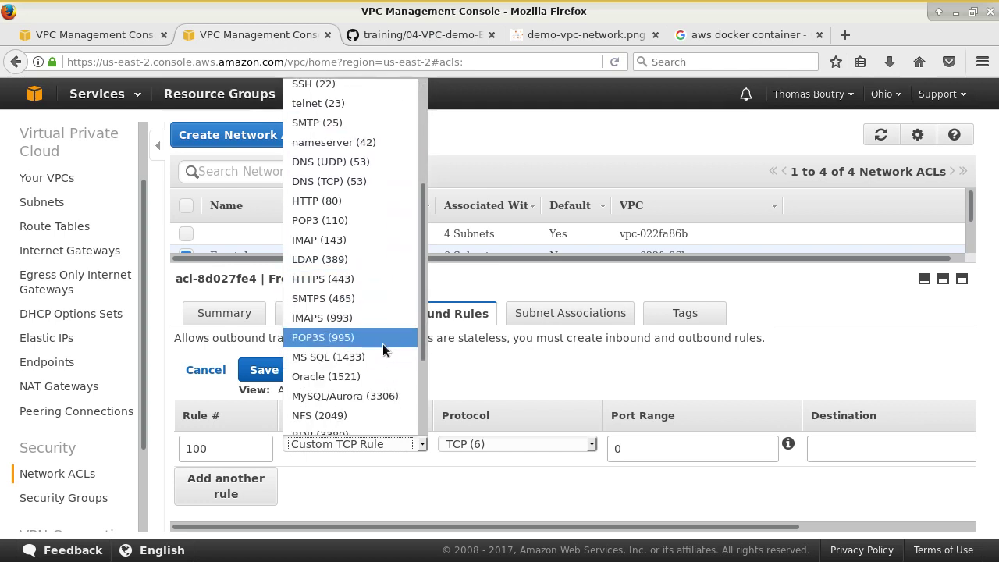
scroll(383, 344, down, 1)
click(370, 367)
Set the destination of outbound rule 100 to 172.31.40.0/27 and save the outbound rules
click(756, 447)
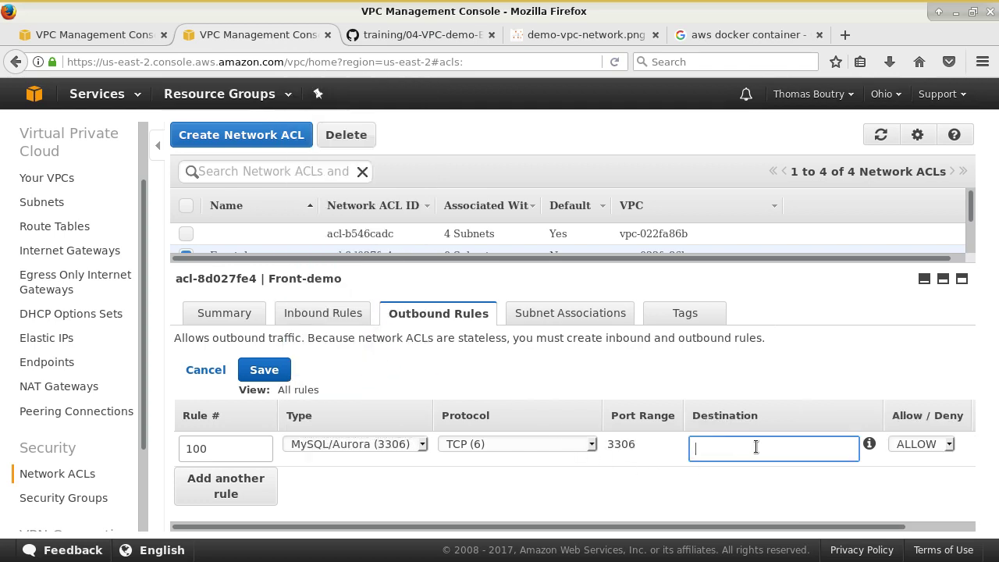
text(172.31.40.0/27)
click(264, 369)
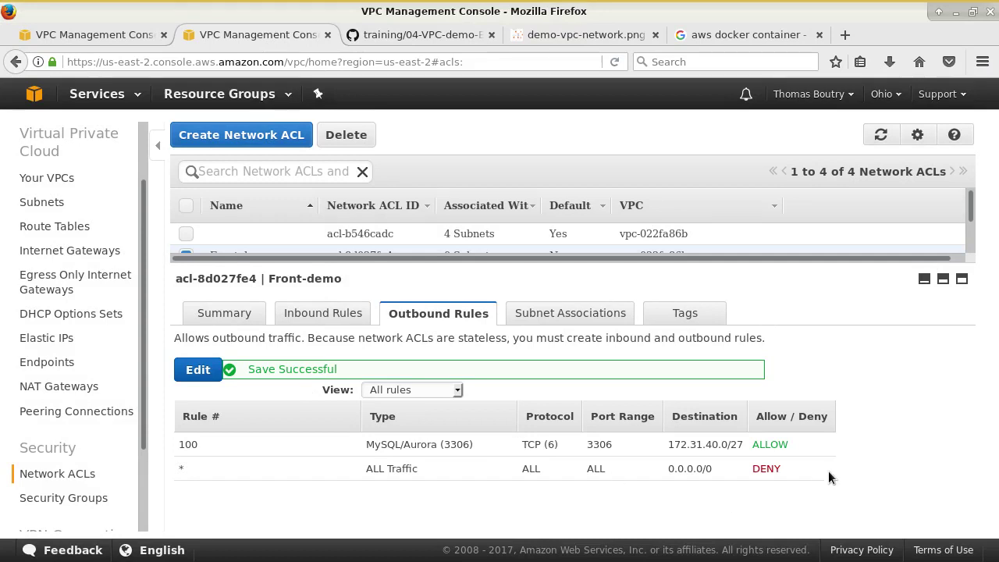
Review the saved outbound and inbound rules of the Front-demo network ACL
drag(829, 471, 631, 476)
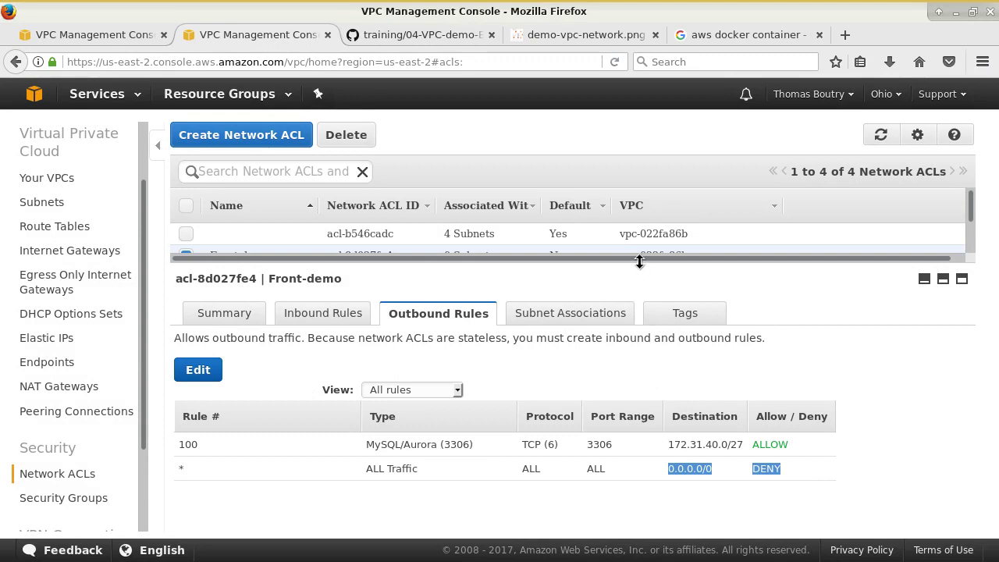
drag(596, 260, 602, 282)
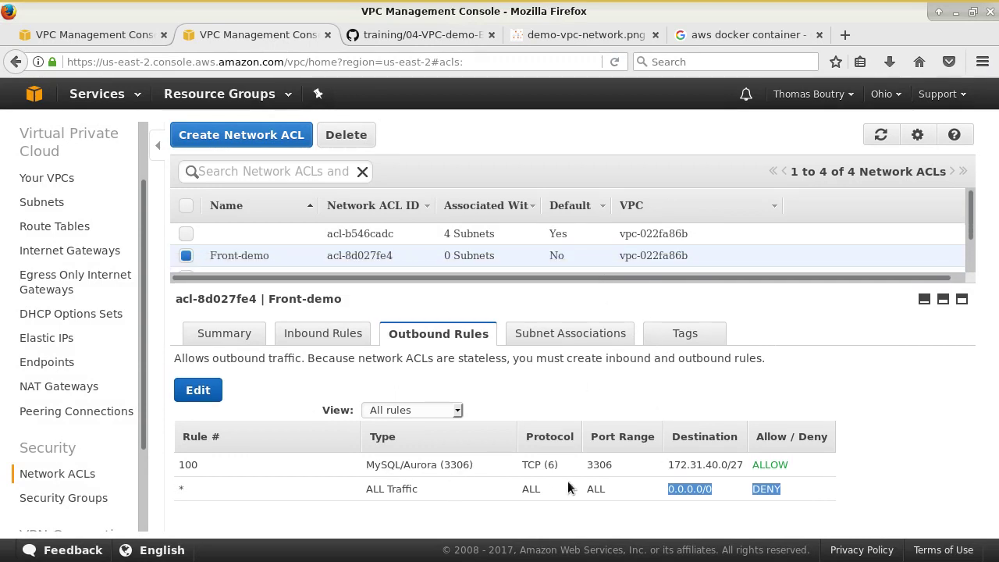
click(319, 331)
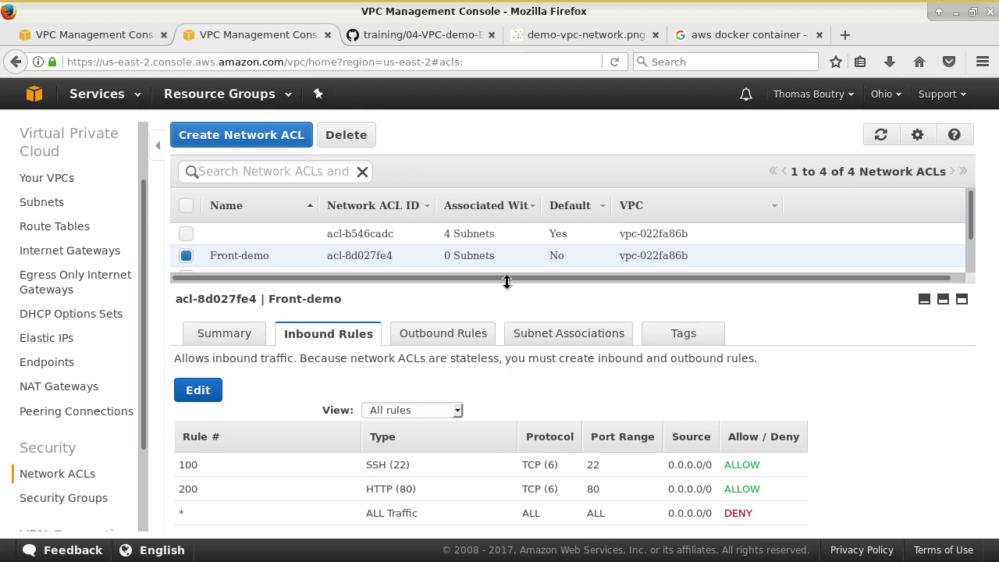
drag(508, 281, 475, 337)
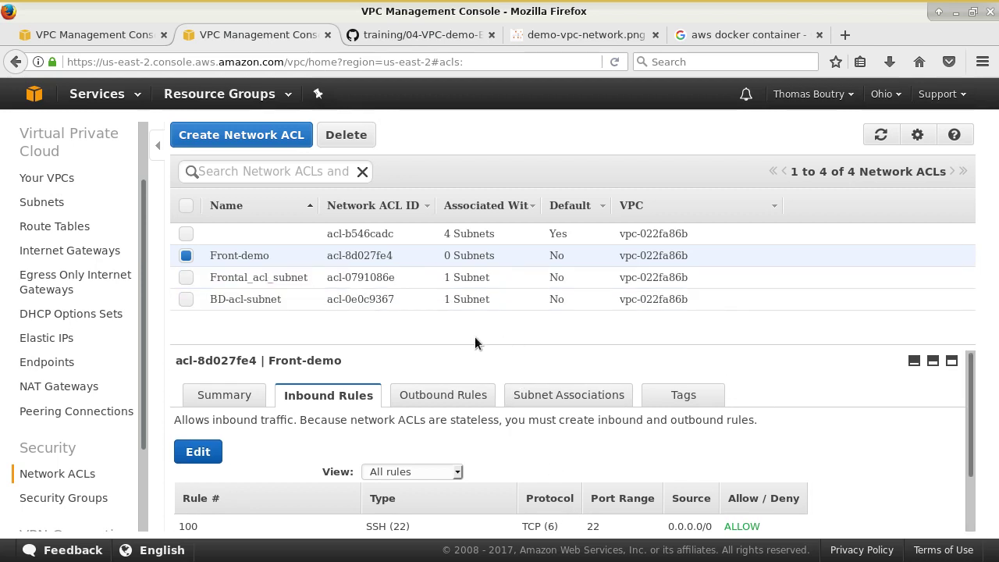
Select the Frontal_acl_subnet network ACL and examine the sources and port ranges of its inbound rules
click(411, 281)
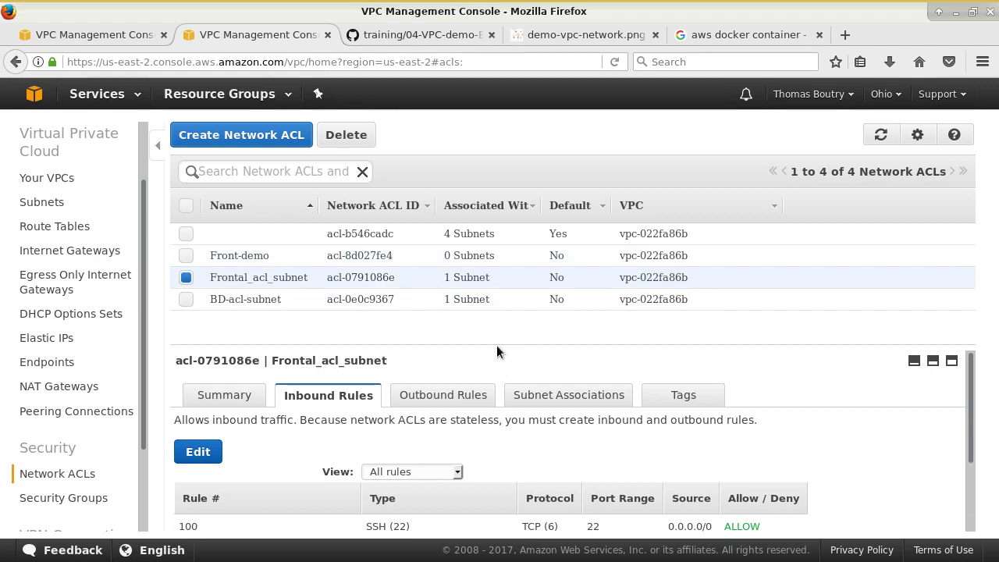
drag(498, 347, 506, 240)
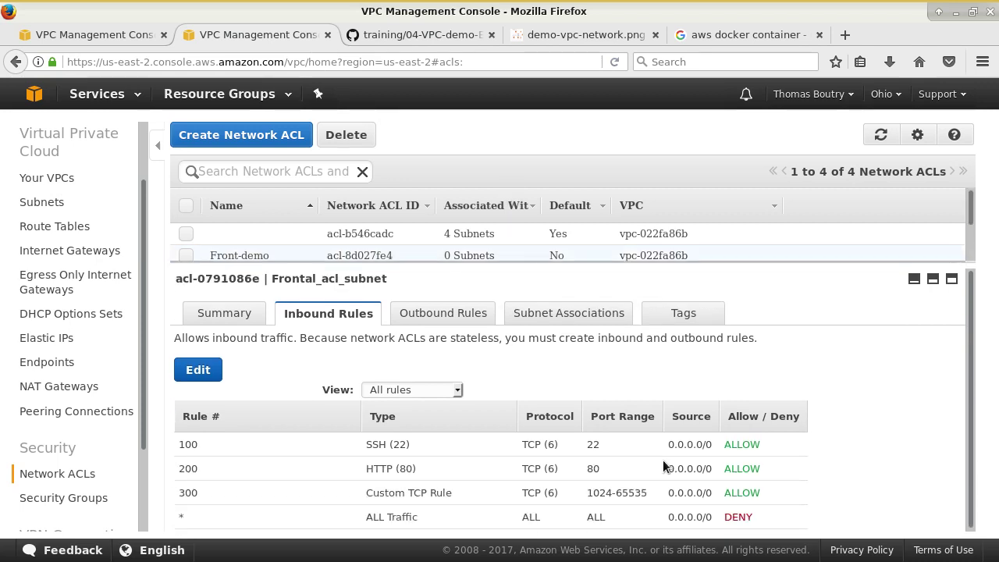
drag(669, 446, 712, 446)
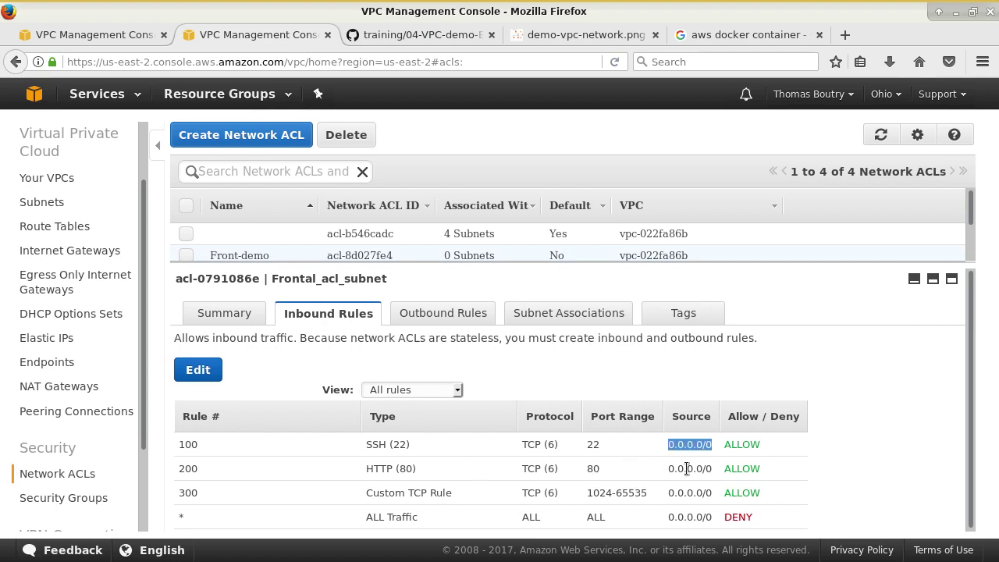
double_click(593, 446)
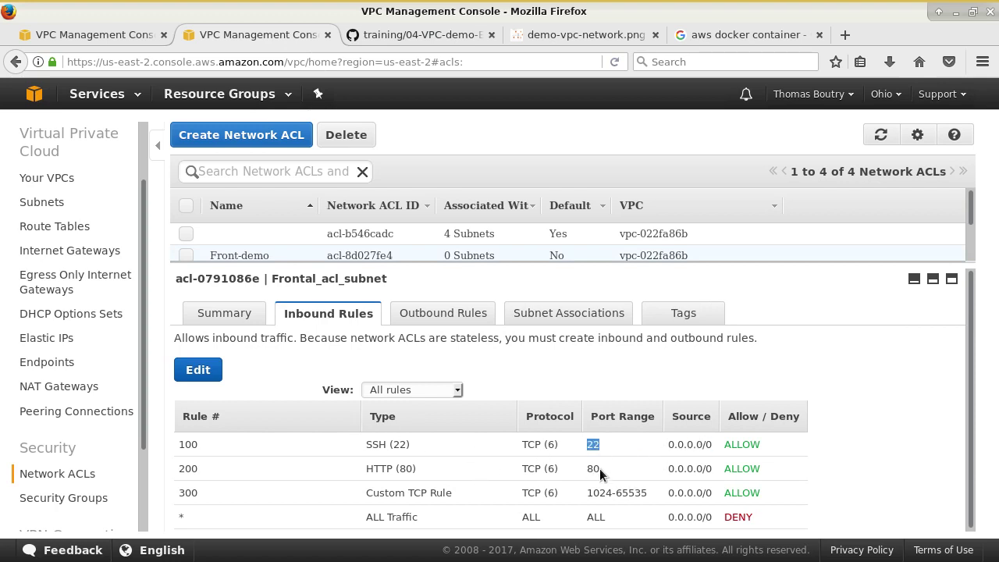
double_click(597, 468)
drag(659, 490, 578, 491)
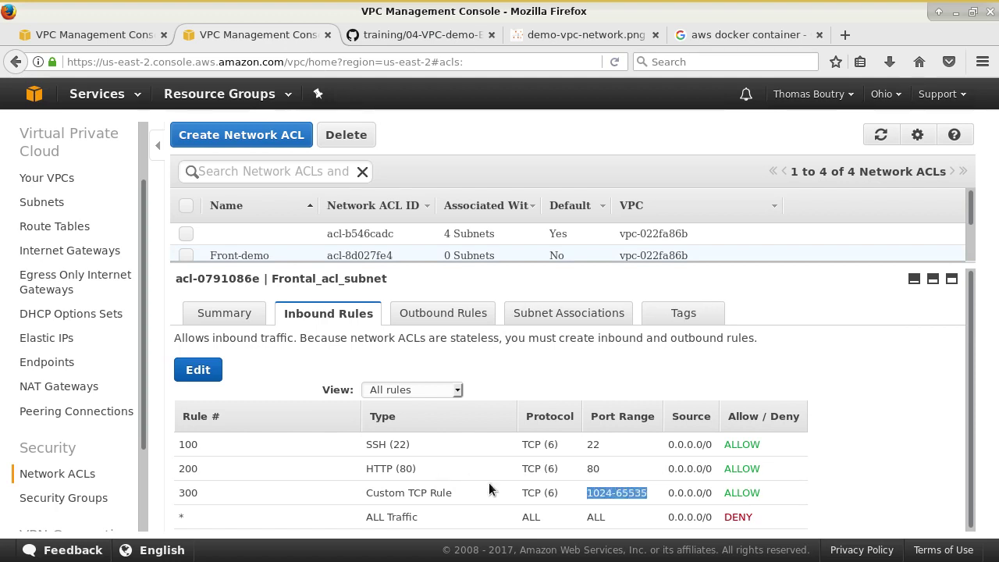
click(627, 501)
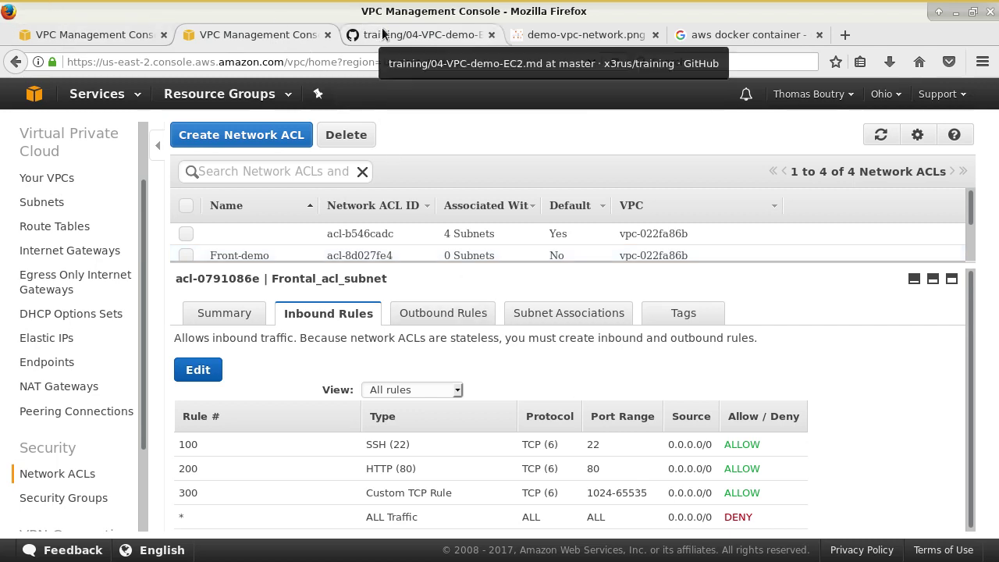
click(512, 39)
click(687, 35)
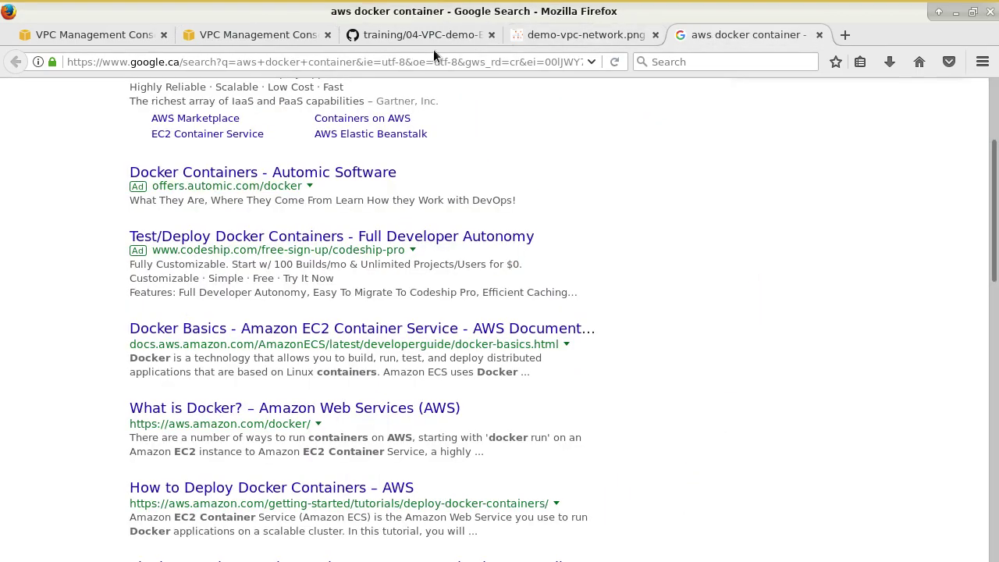
click(447, 61)
text(file)
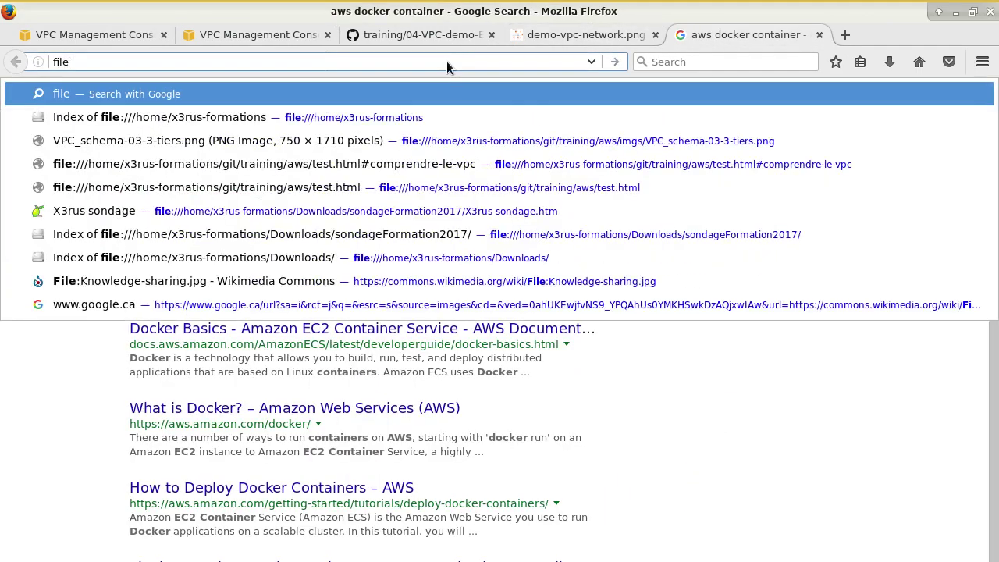
key(Down)
key(Down)
key(Down)
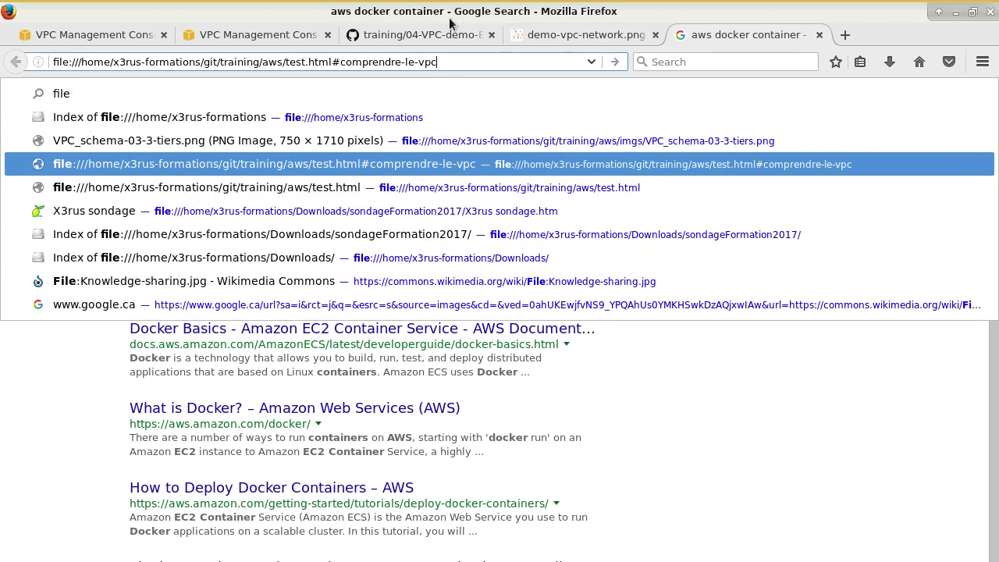
Switch to the terminal, list the training/aws folder and open test.html in Firefox
key(alt+Tab)
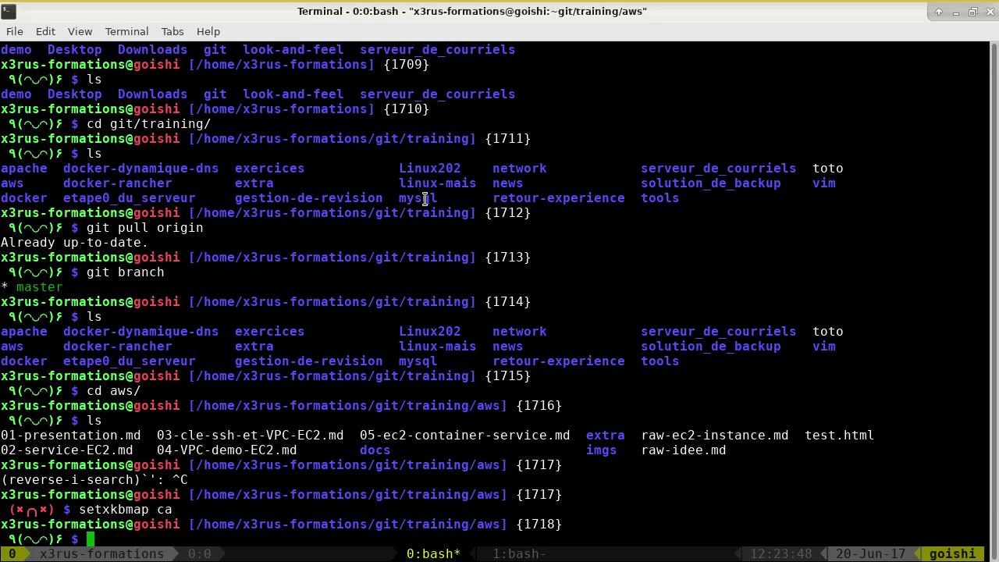
text(ls)
key(Return)
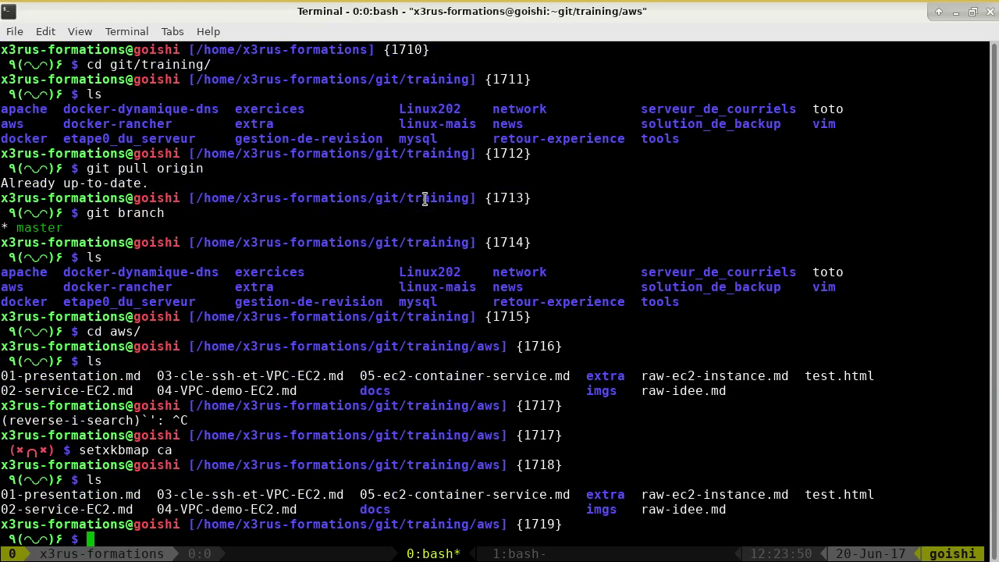
text(firefox test.html)
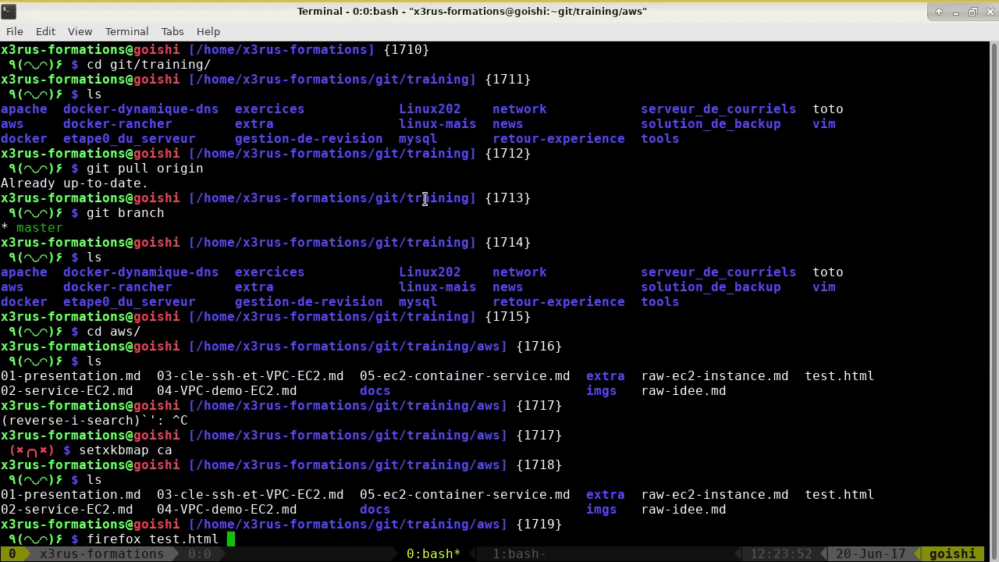
key(Return)
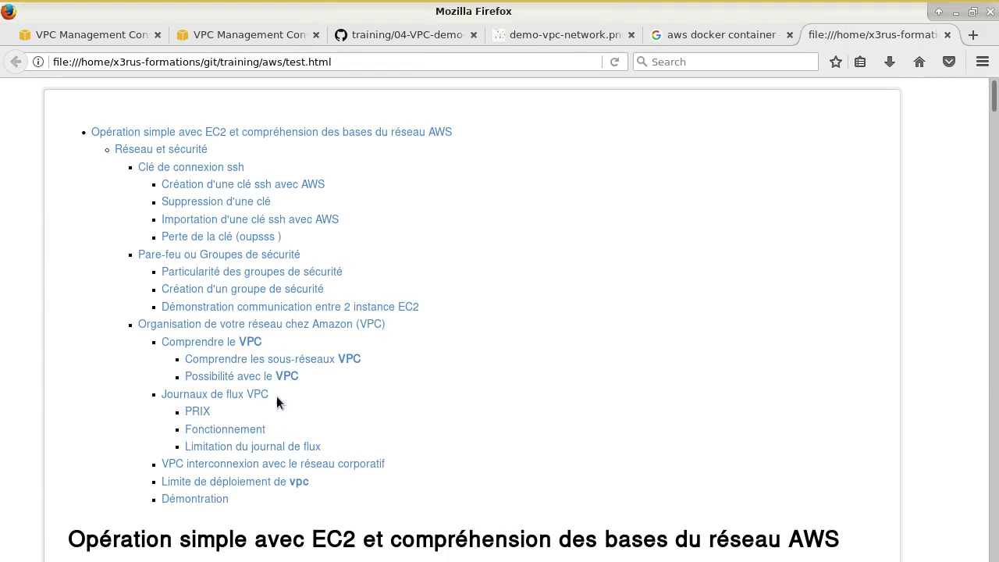
Look through test.html for the stateful and stateless firewall explanation and examine its Syn, Syn/Ack, Ack communication diagram
scroll(499, 390, down, 10)
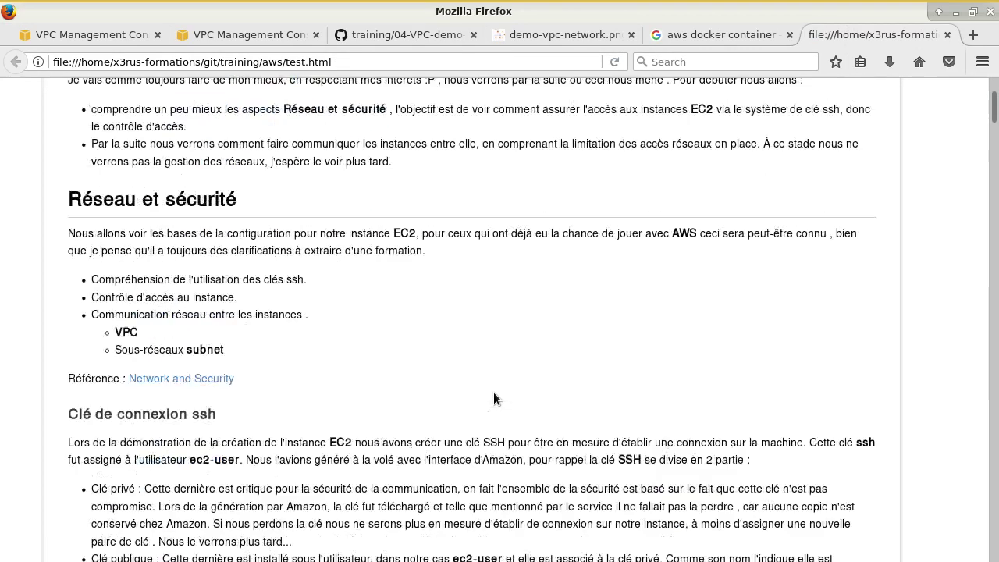
scroll(494, 399, down, 4)
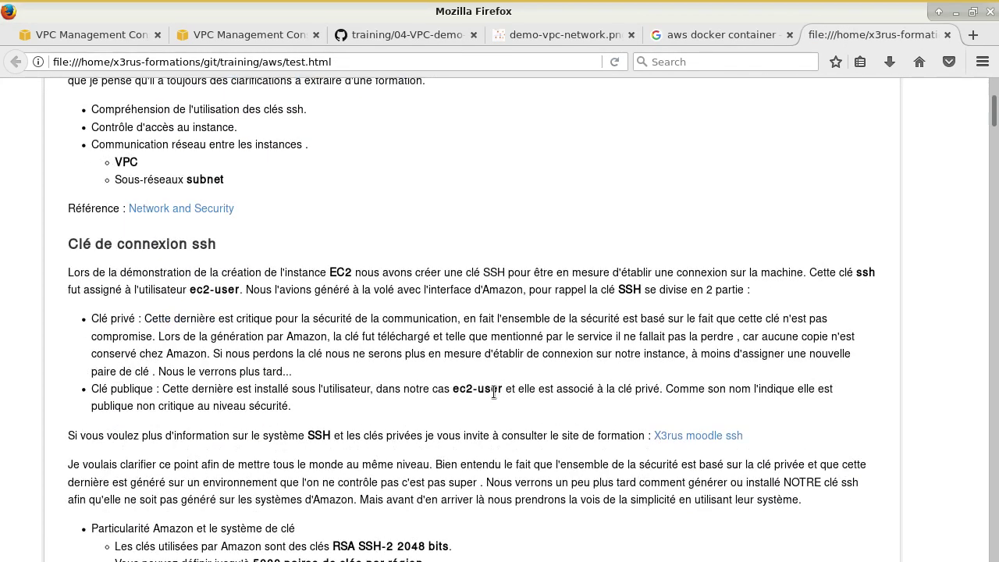
scroll(494, 393, down, 20)
scroll(494, 394, up, 10)
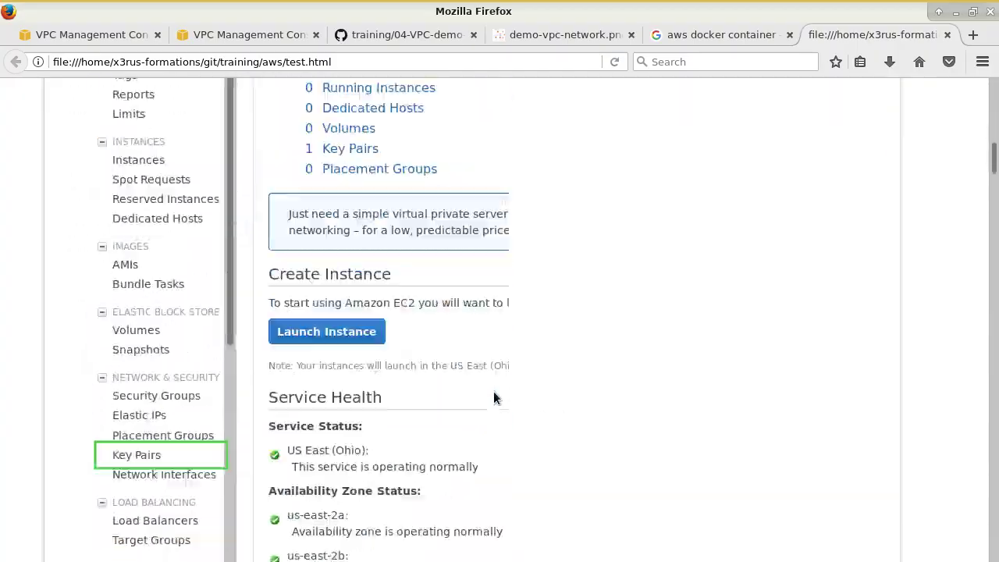
scroll(494, 398, down, 20)
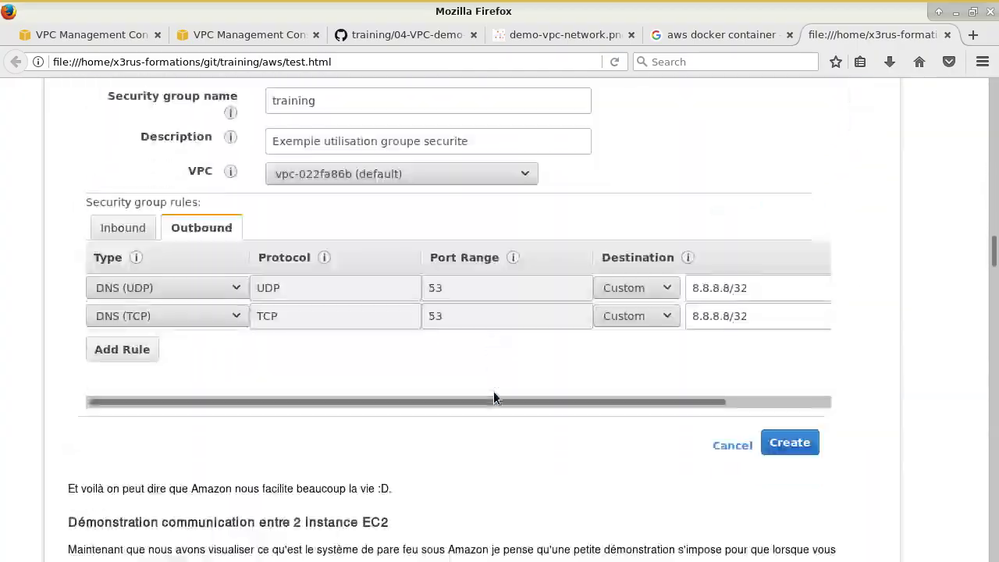
scroll(494, 398, down, 20)
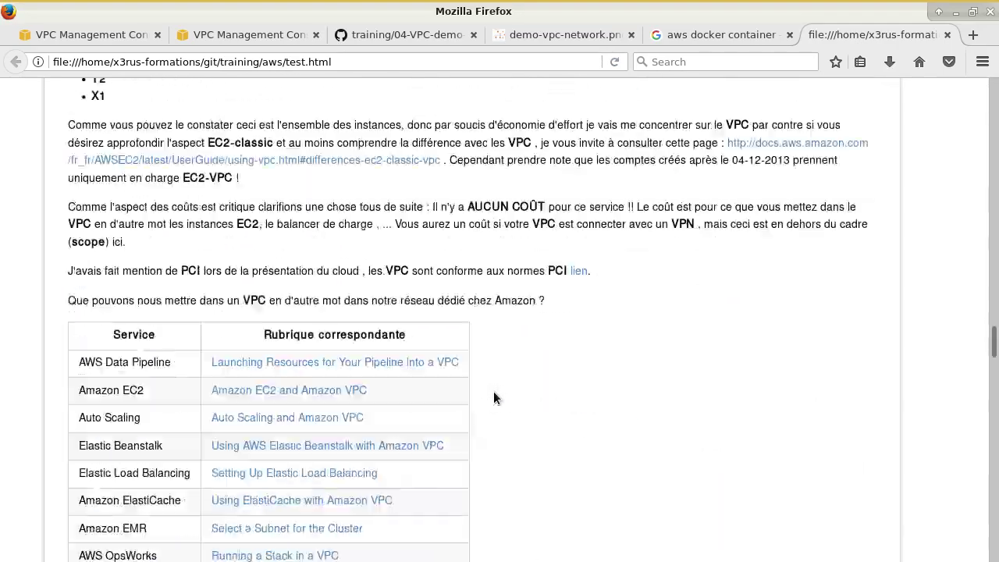
scroll(493, 399, down, 20)
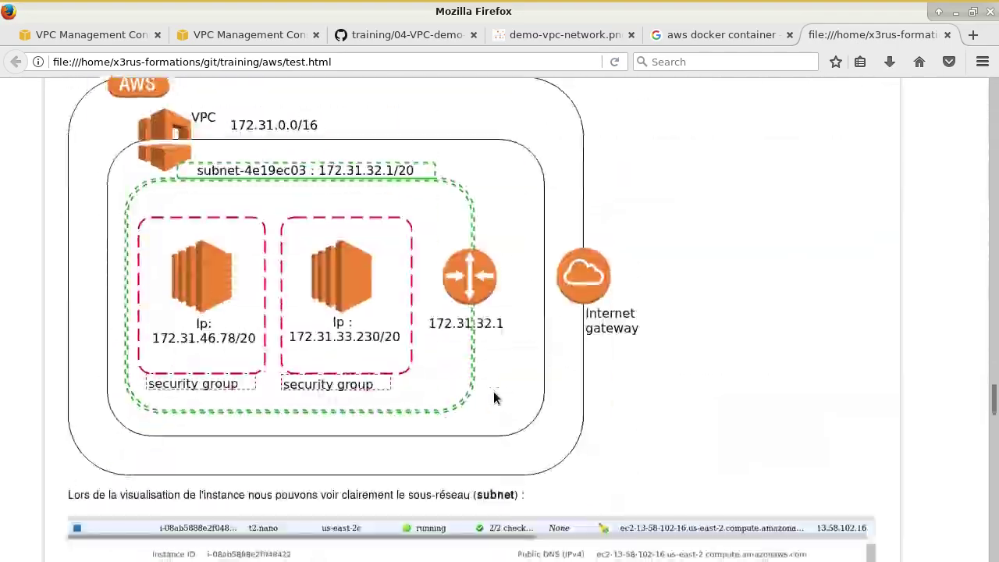
scroll(493, 398, down, 20)
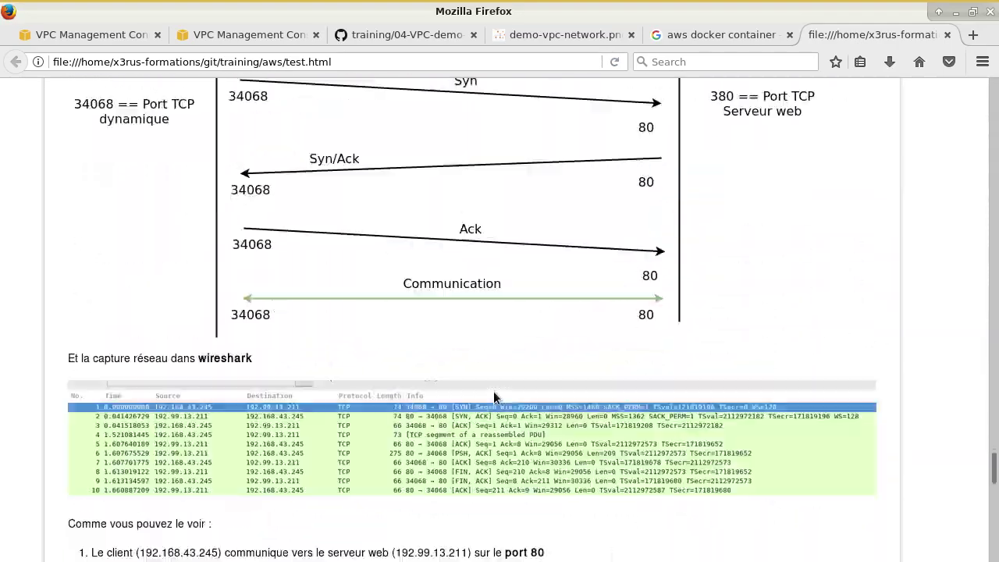
scroll(494, 397, down, 7)
scroll(494, 397, up, 10)
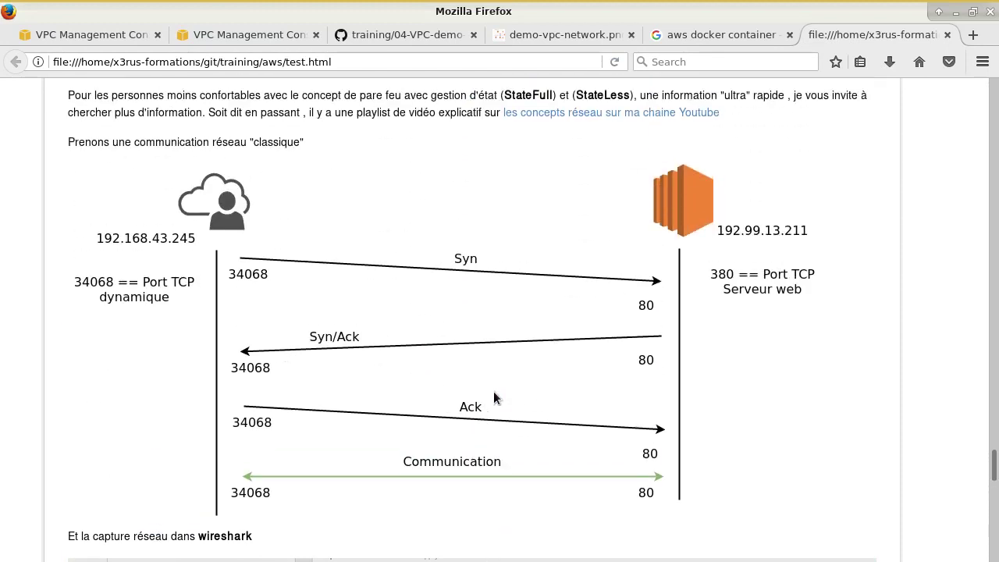
scroll(495, 393, up, 1)
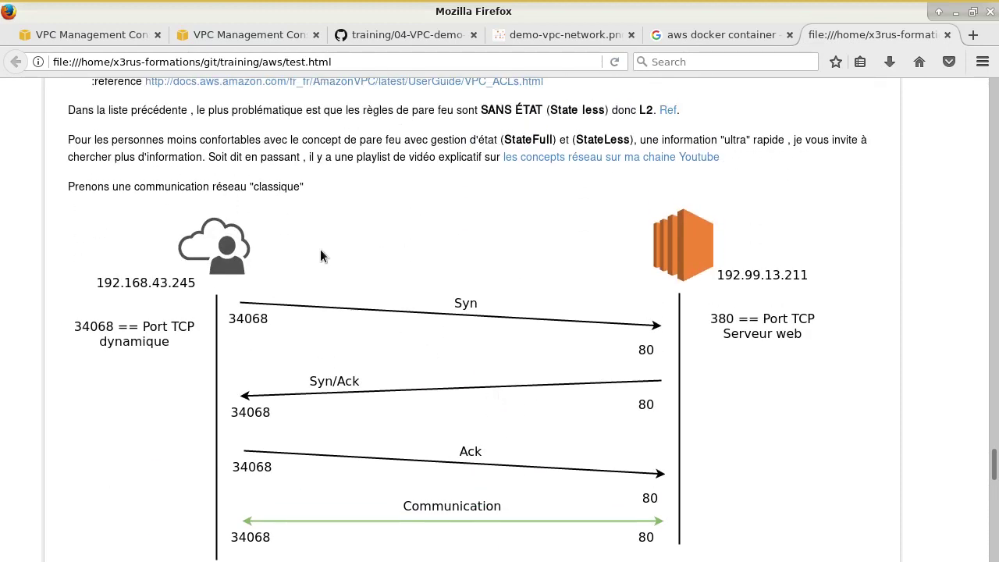
scroll(329, 261, down, 1)
scroll(329, 260, down, 1)
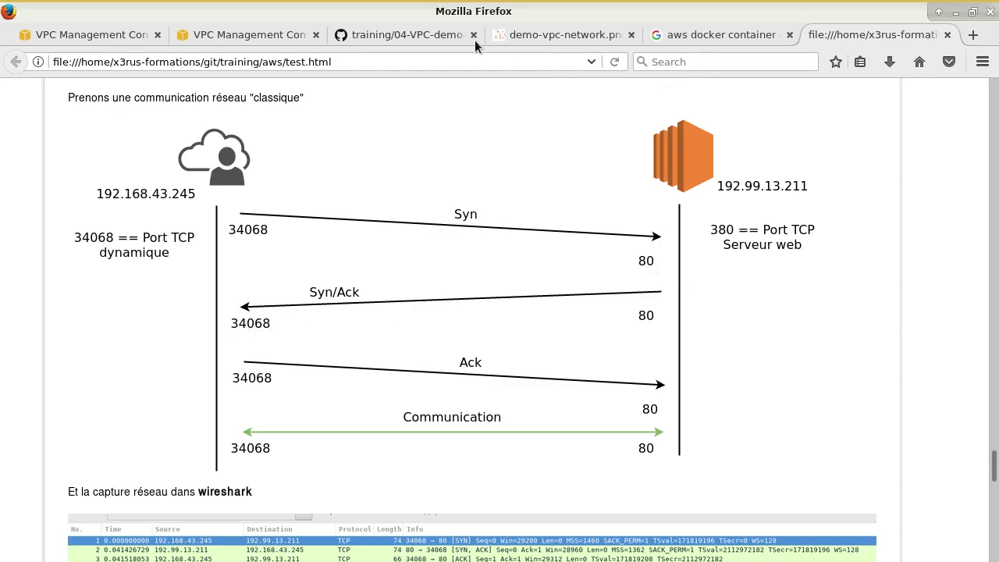
Compare inbound rule 300 of Frontal_acl_subnet with the communication diagram in test.html, and examine rules 100 to 300 together
click(248, 34)
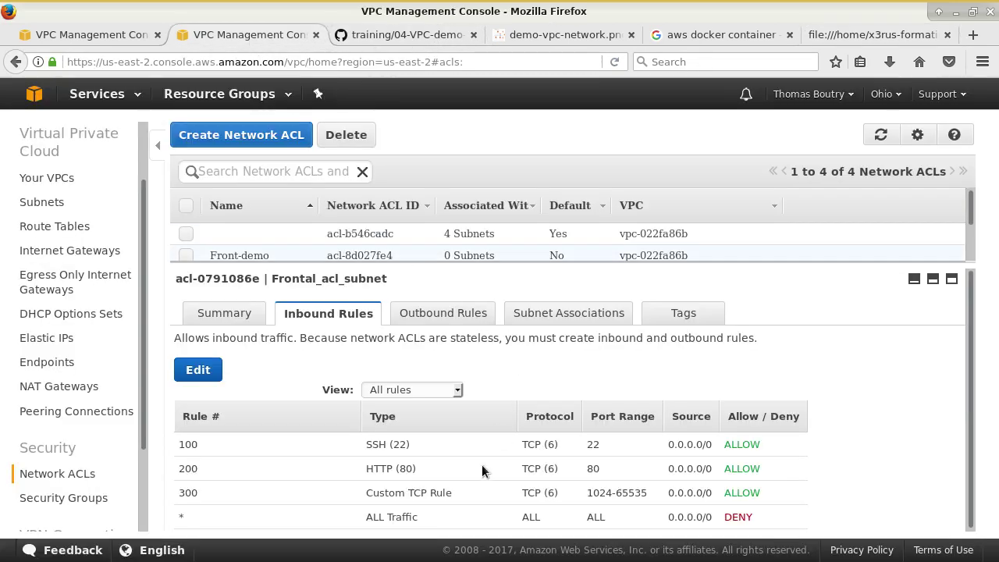
drag(587, 493, 773, 497)
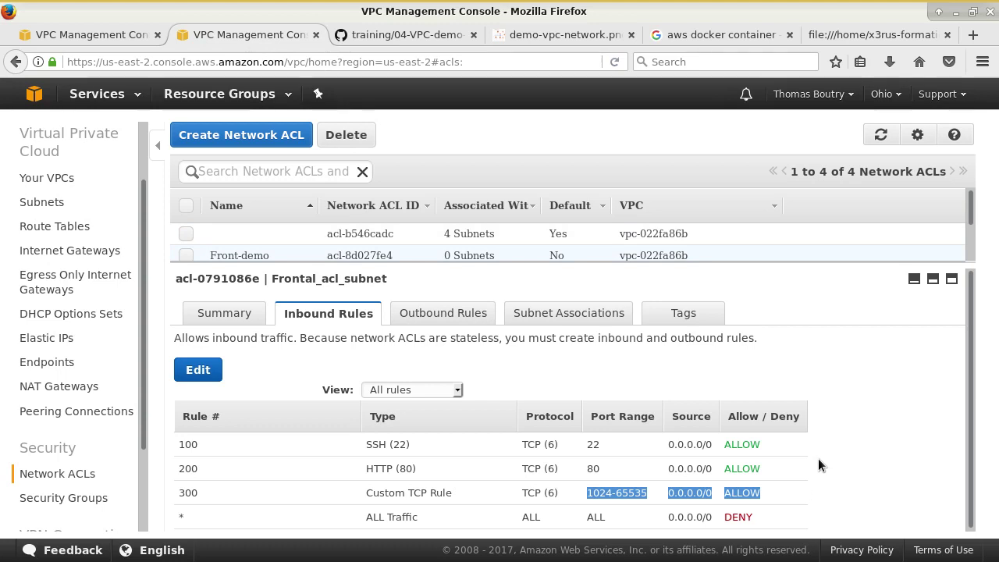
click(871, 34)
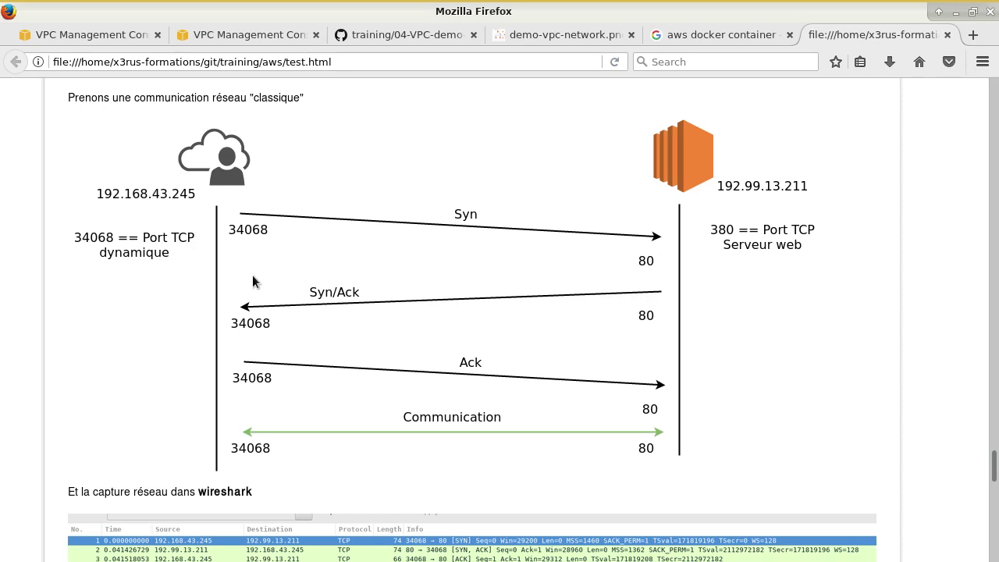
click(282, 35)
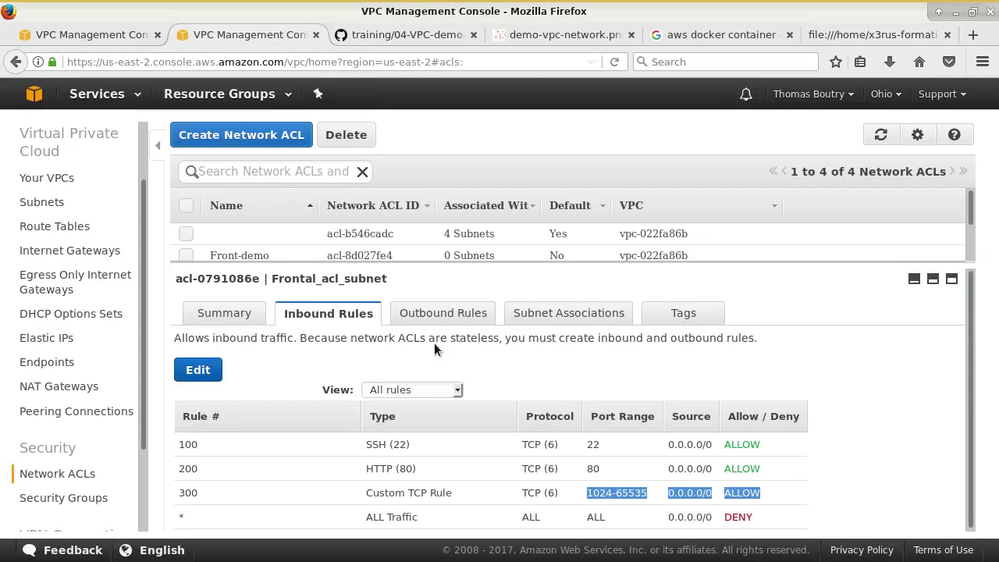
click(617, 455)
drag(763, 490, 175, 414)
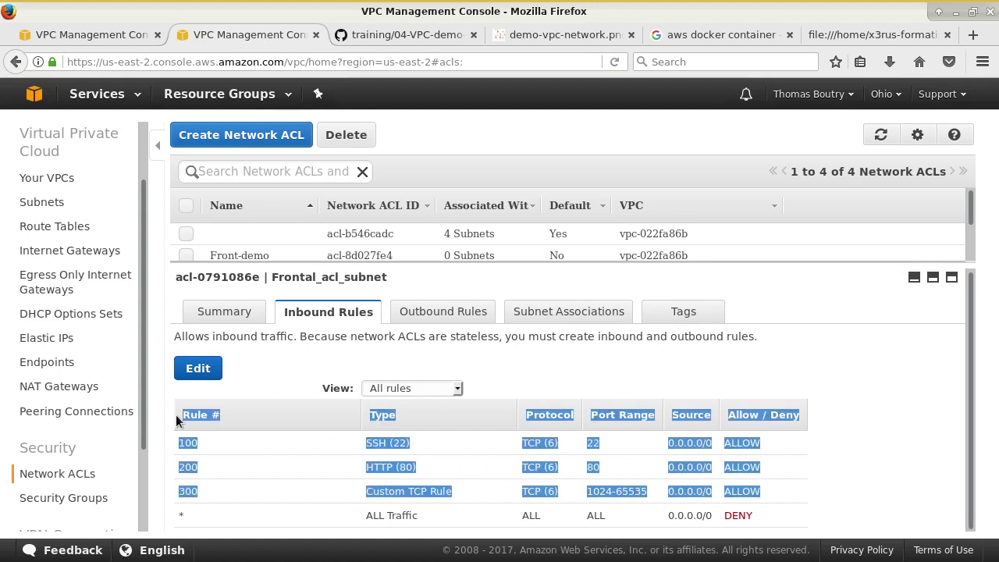
click(388, 338)
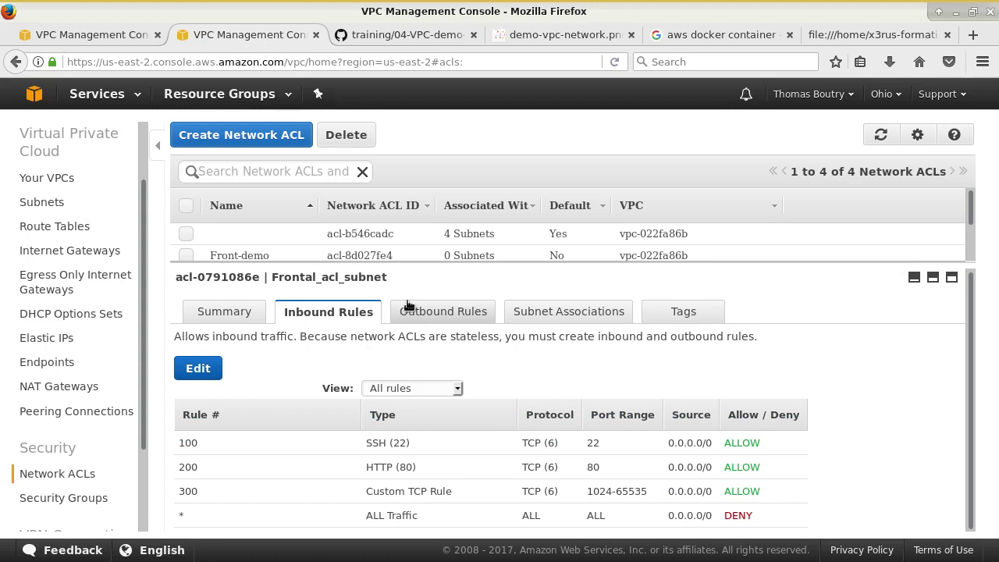
Examine the port range of Frontal_acl_subnet's outbound rule 100 and compare it with the communication diagram in test.html
click(428, 311)
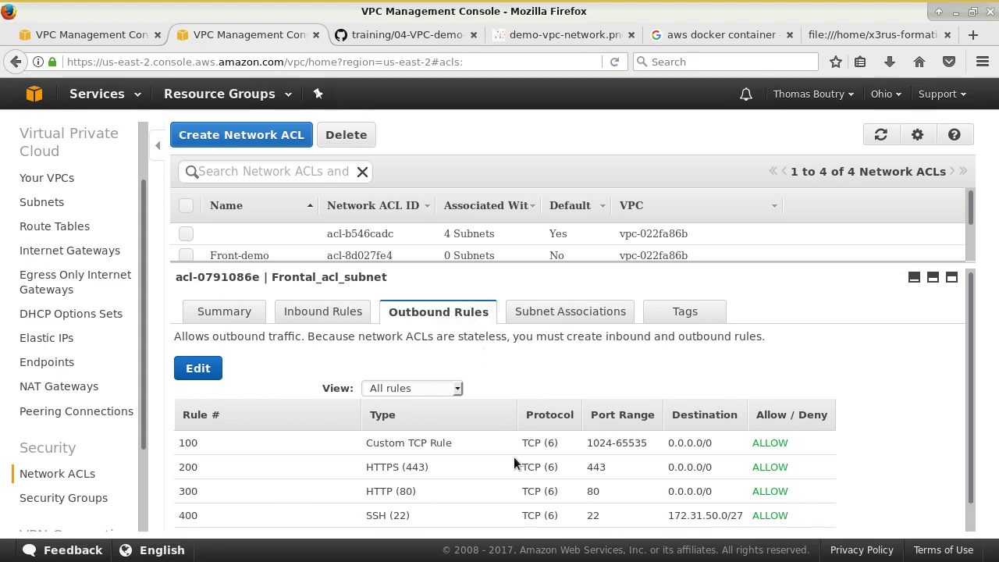
drag(593, 444, 649, 446)
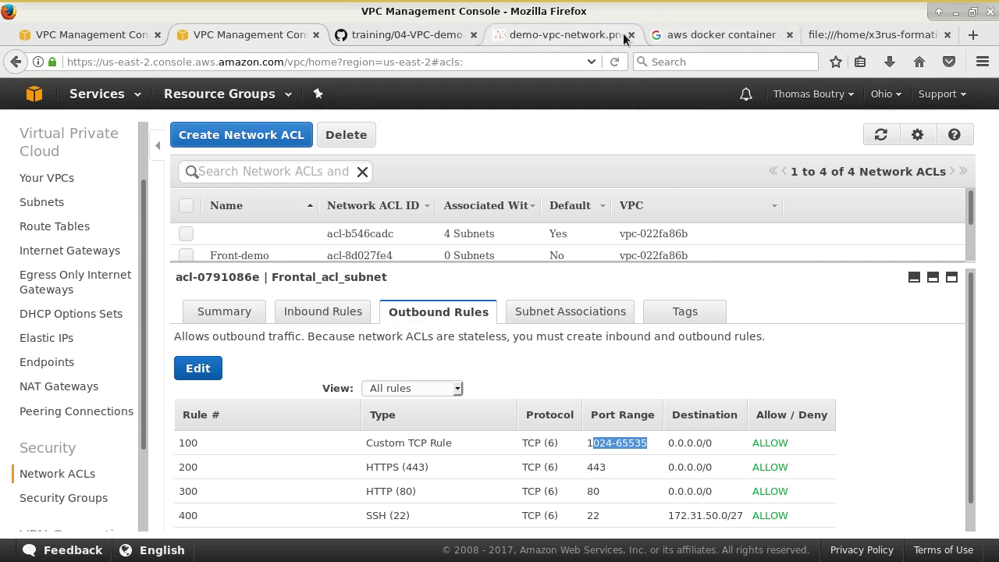
click(865, 35)
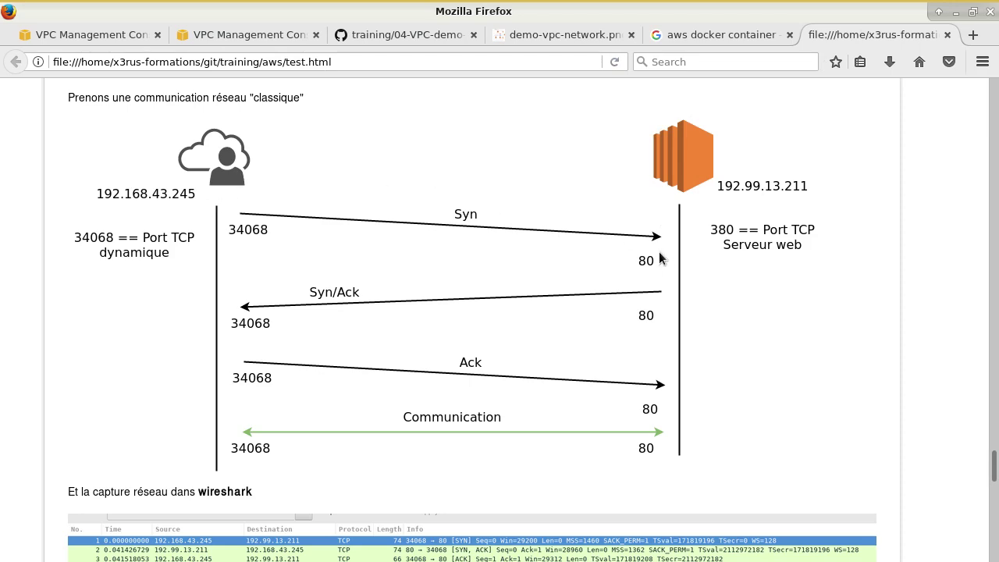
Examine the HTTP inbound rule of Frontal_acl_subnet and compare it with the communication diagram in test.html
click(289, 36)
click(295, 312)
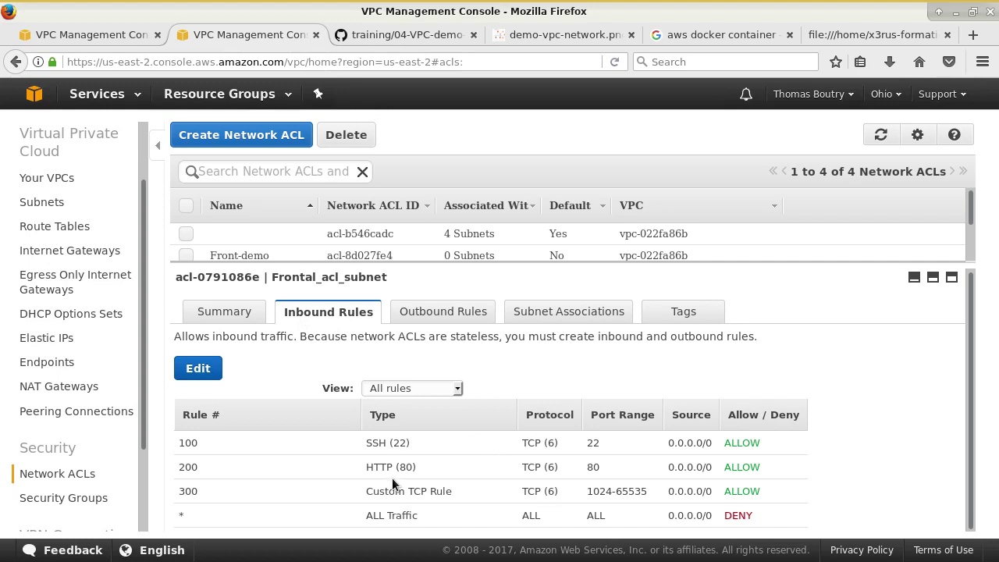
drag(388, 473, 682, 472)
click(682, 472)
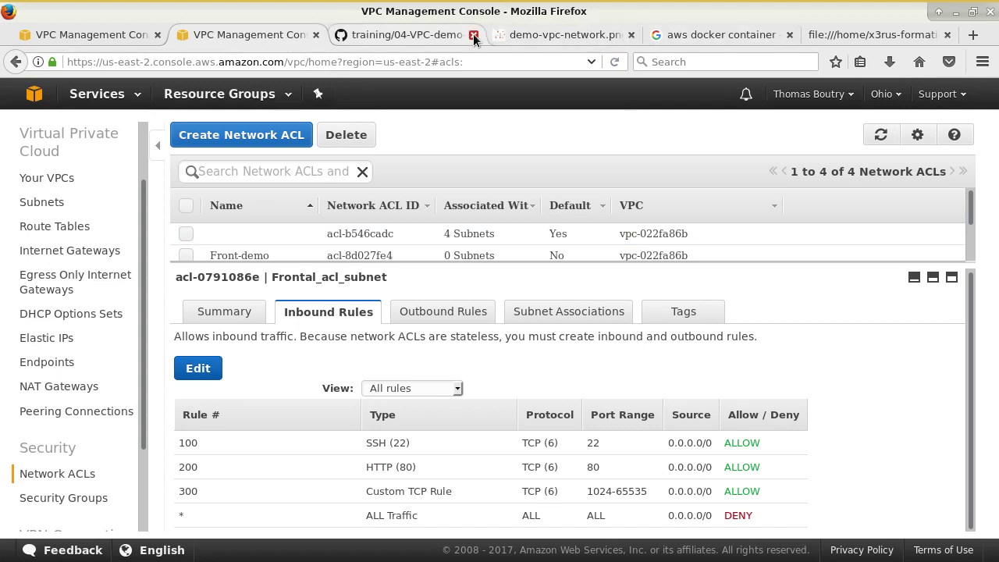
click(859, 34)
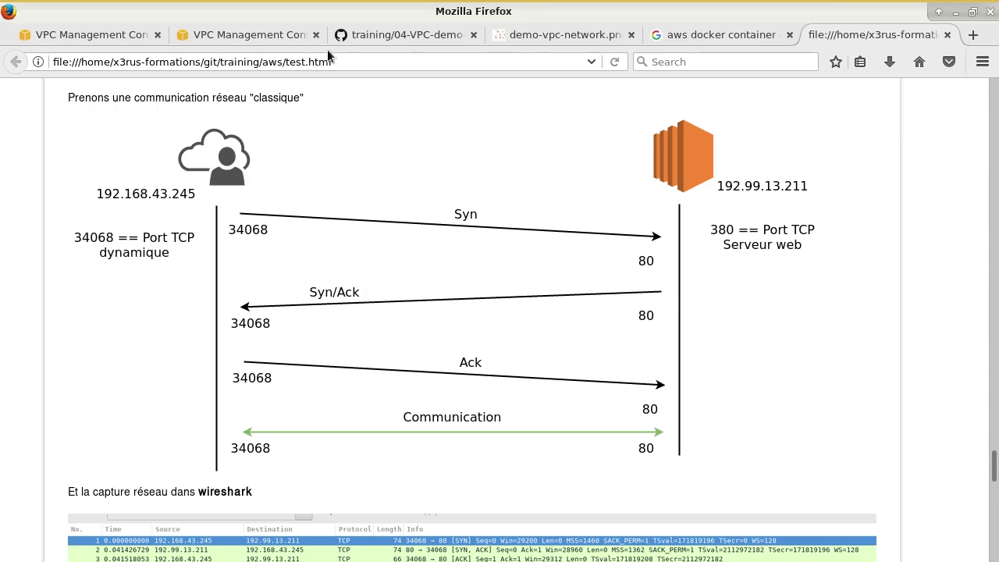
Review all outbound rules of Frontal_acl_subnet, highlighting the port range of the custom TCP rule
click(286, 42)
click(443, 312)
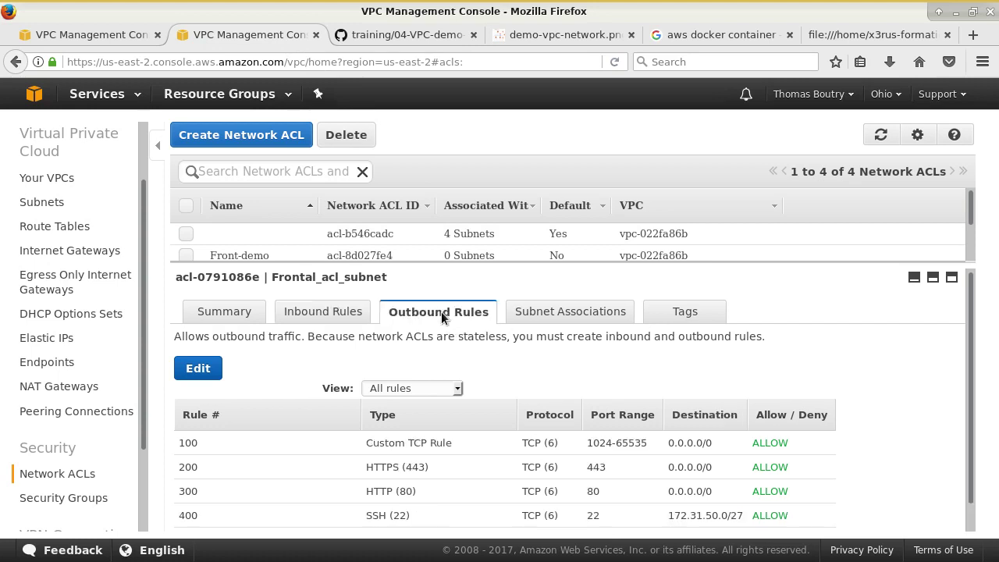
drag(651, 442, 585, 443)
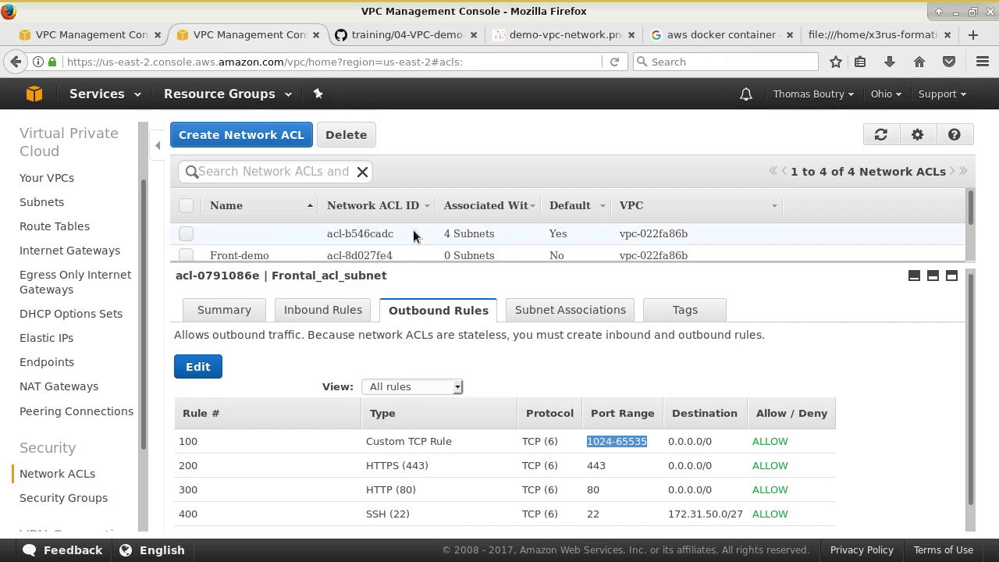
scroll(451, 299, down, 1)
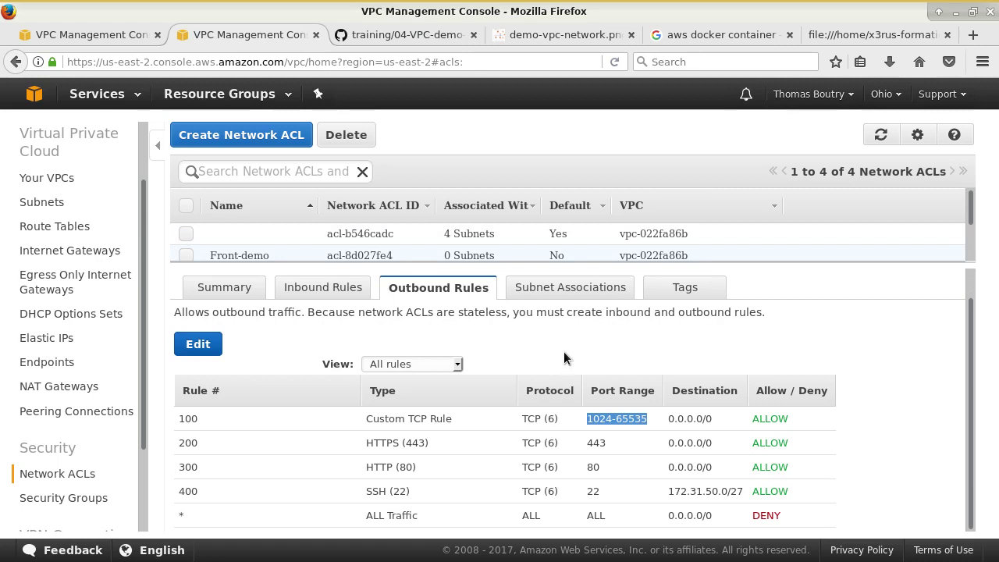
scroll(540, 396, up, 1)
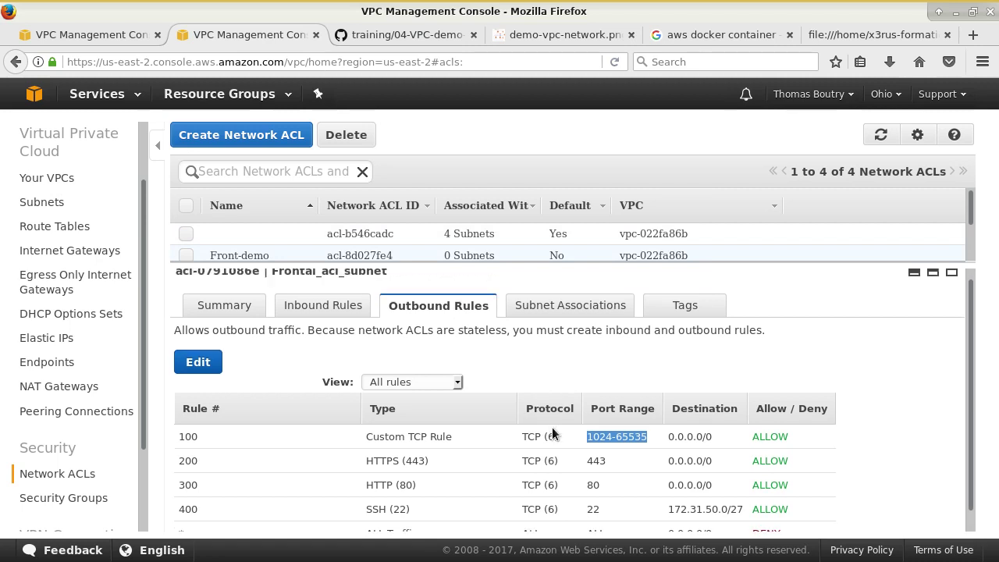
scroll(609, 422, down, 1)
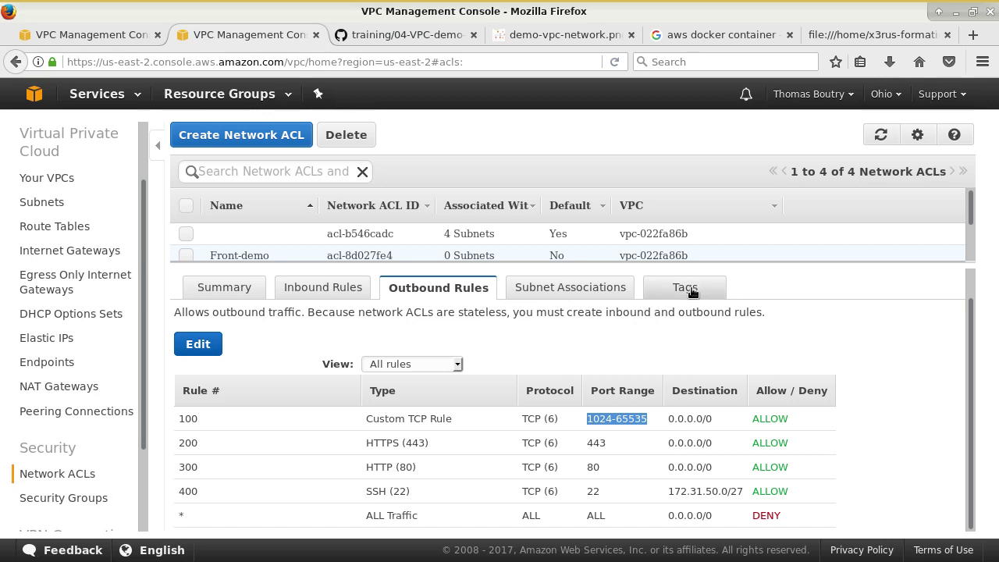
Review the demo-vpc-network.png diagram and the GitHub tutorial's default and edited inbound rules for BD-acl-subnet, highlighting the word REFUS
click(525, 38)
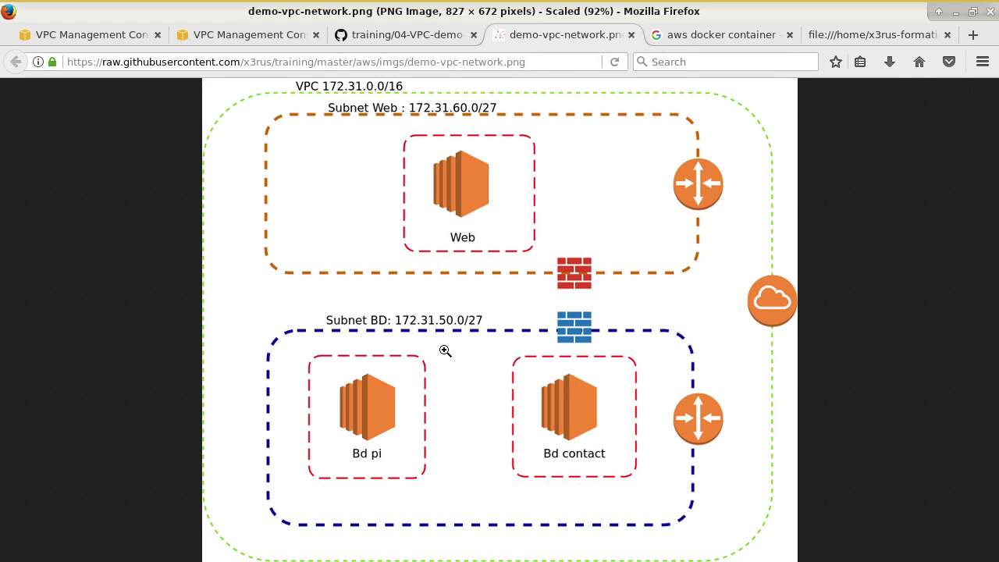
click(400, 39)
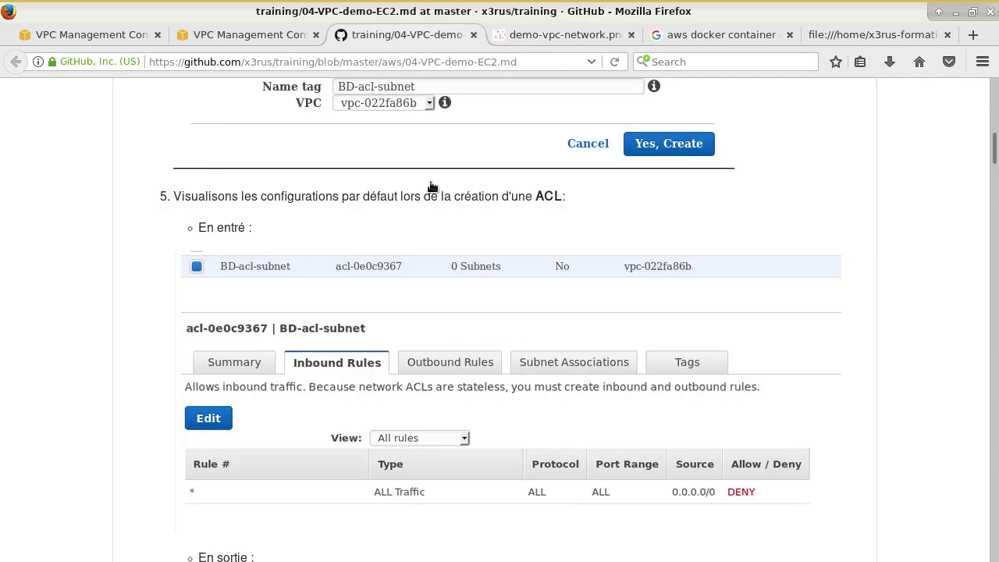
scroll(434, 285, down, 2)
scroll(434, 285, down, 1)
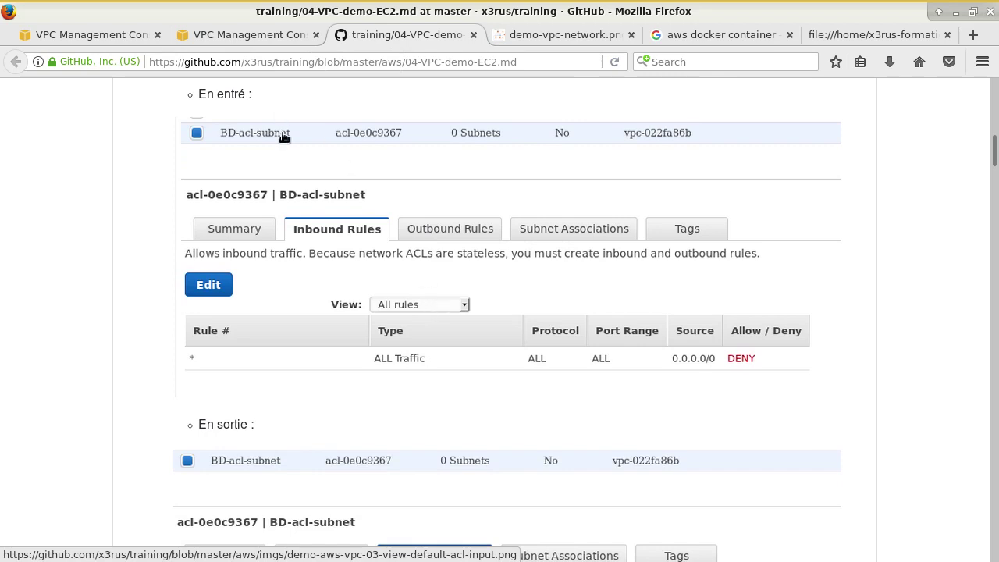
scroll(336, 328, down, 3)
scroll(338, 353, down, 8)
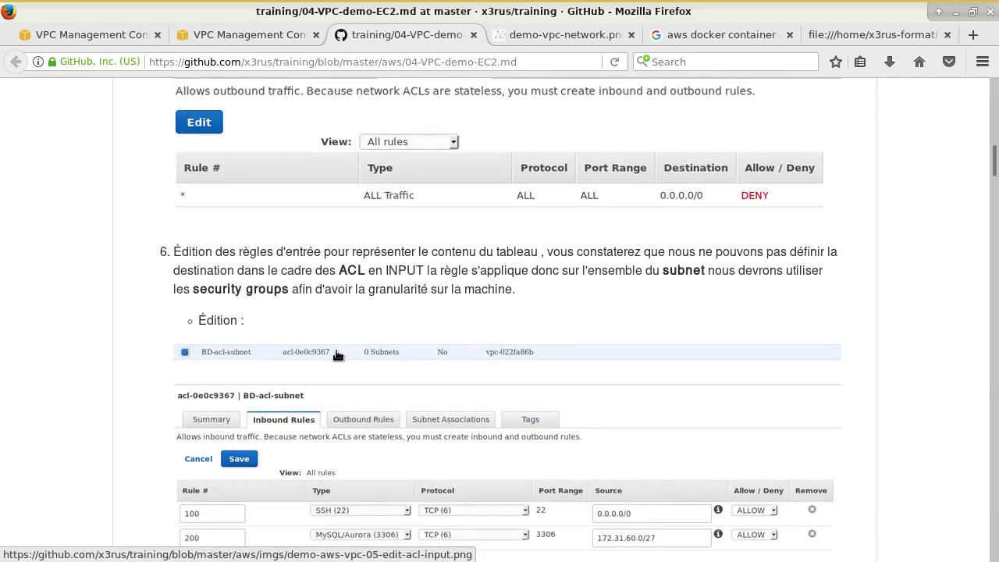
scroll(357, 309, down, 1)
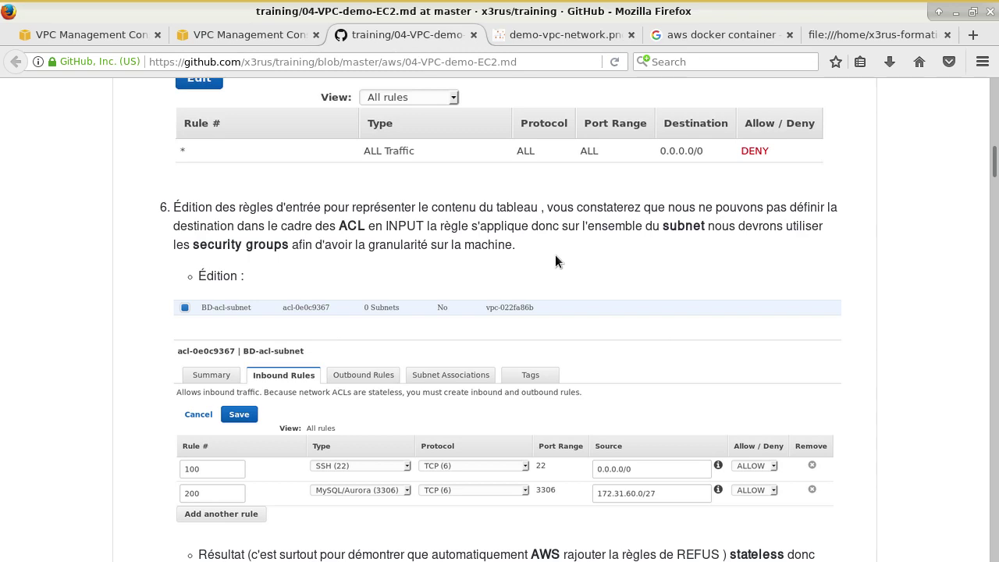
scroll(551, 236, down, 4)
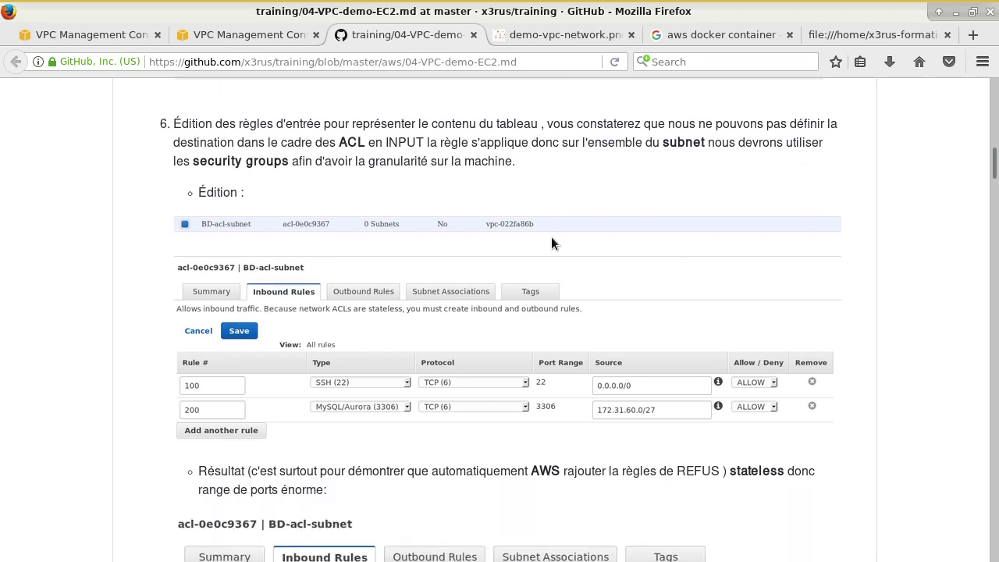
scroll(552, 238, down, 2)
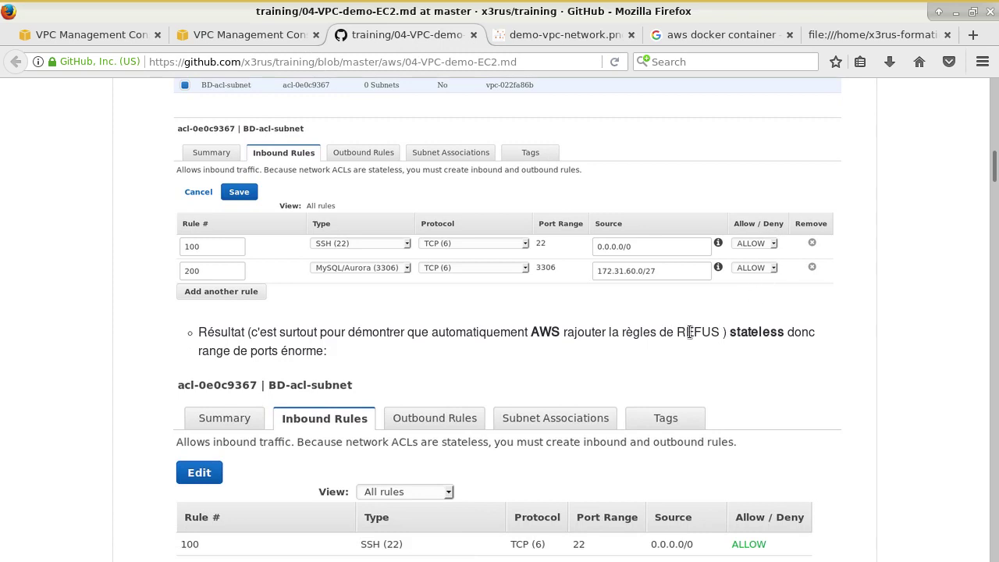
double_click(689, 332)
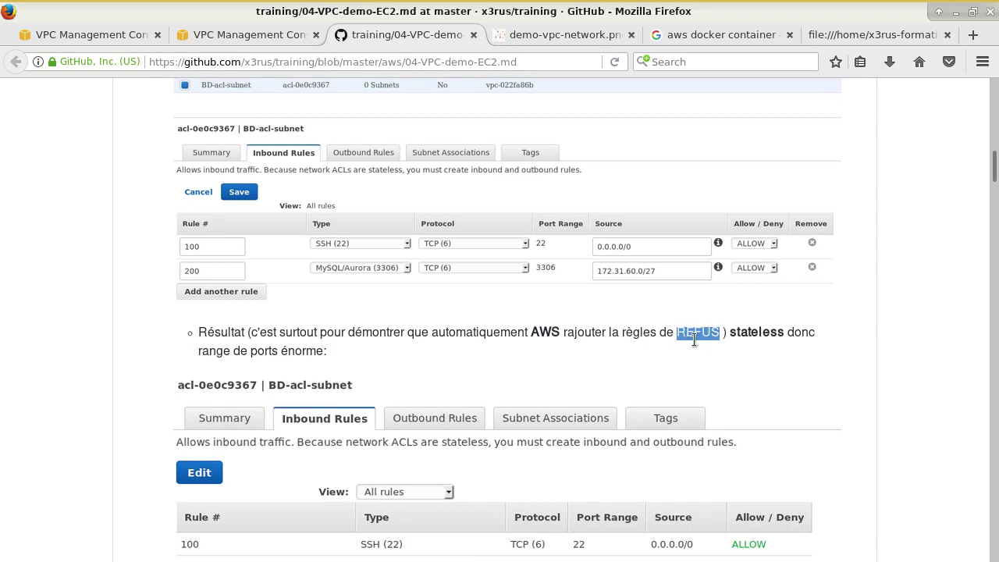
Check the network diagram again and read the tutorial's BD-acl-subnet and Frontal_acl_subnet rules through to the subnet creation section
click(558, 34)
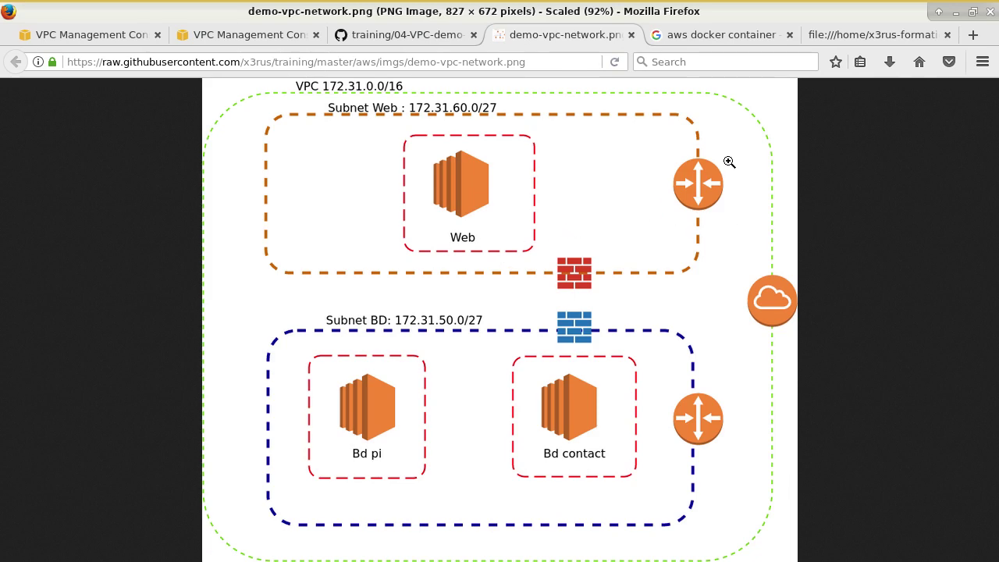
click(388, 36)
scroll(517, 338, down, 2)
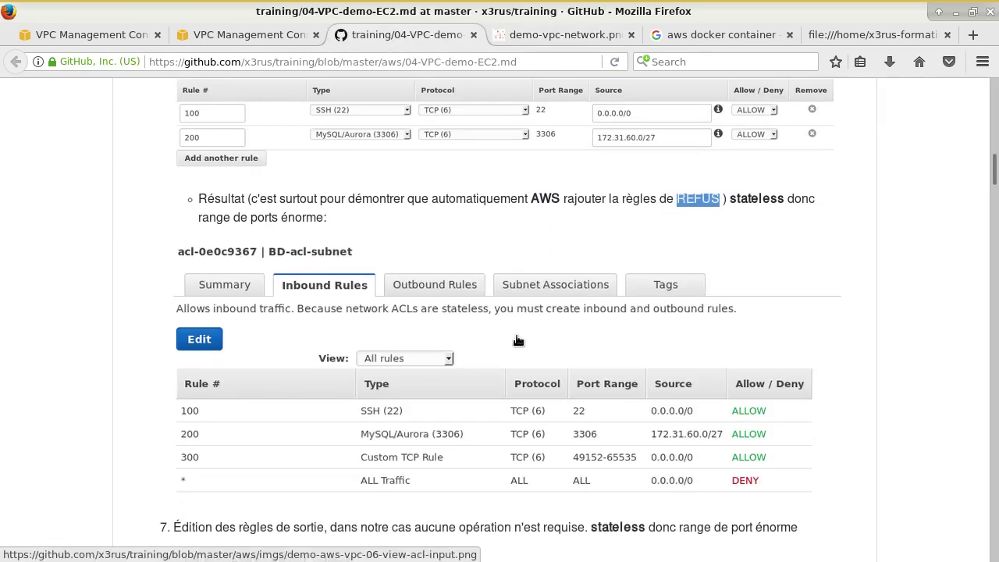
scroll(640, 447, down, 3)
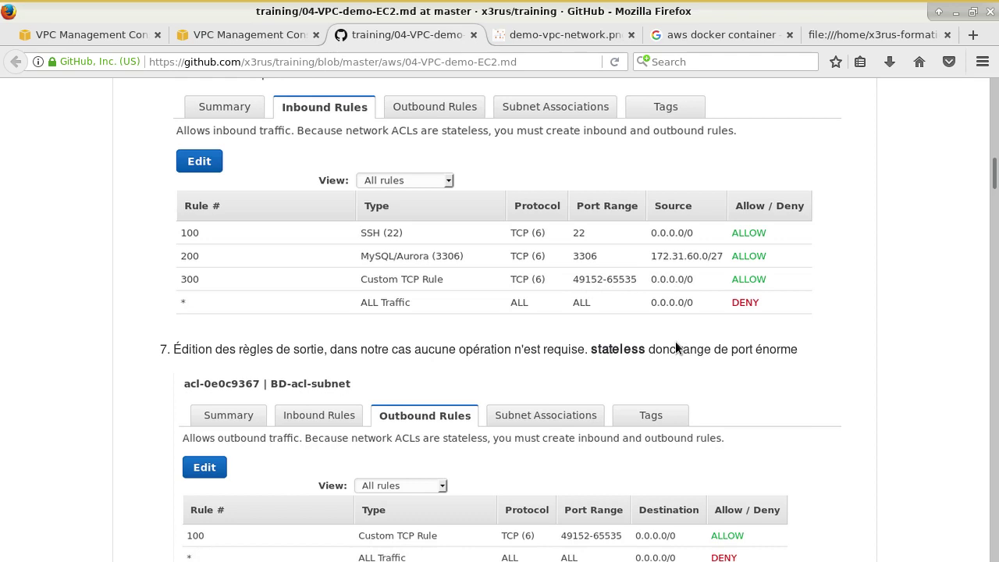
scroll(677, 344, down, 3)
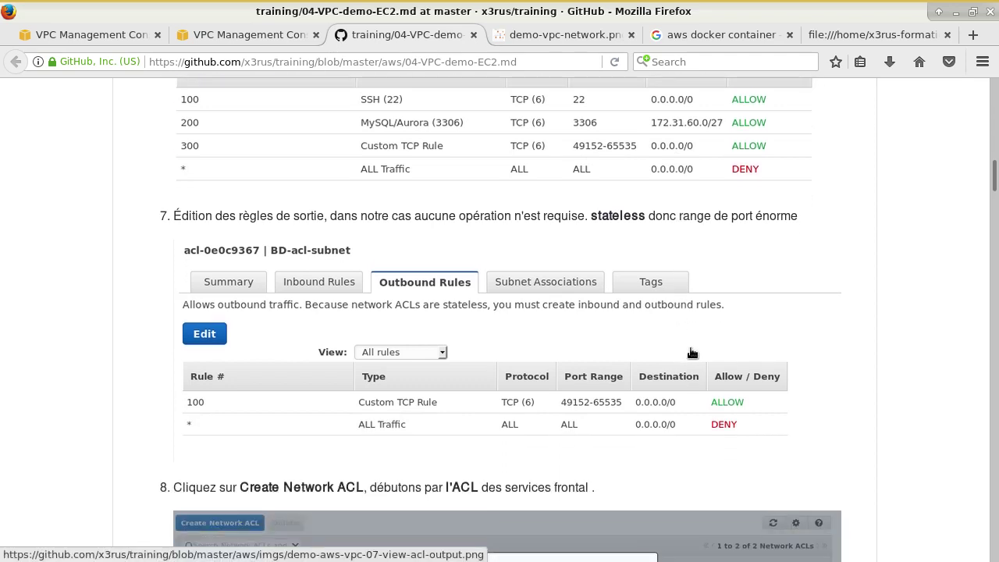
scroll(738, 436, down, 9)
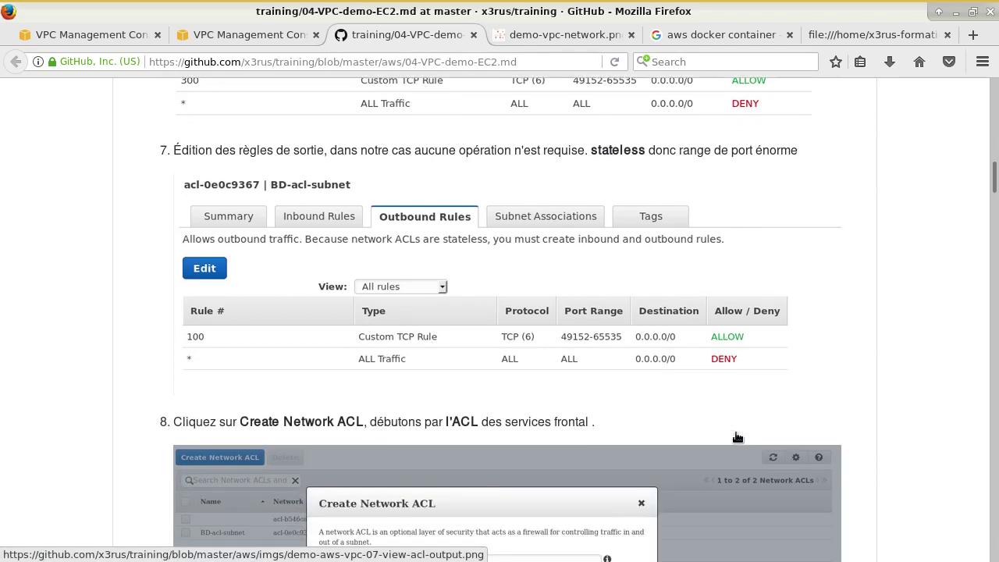
scroll(752, 433, down, 5)
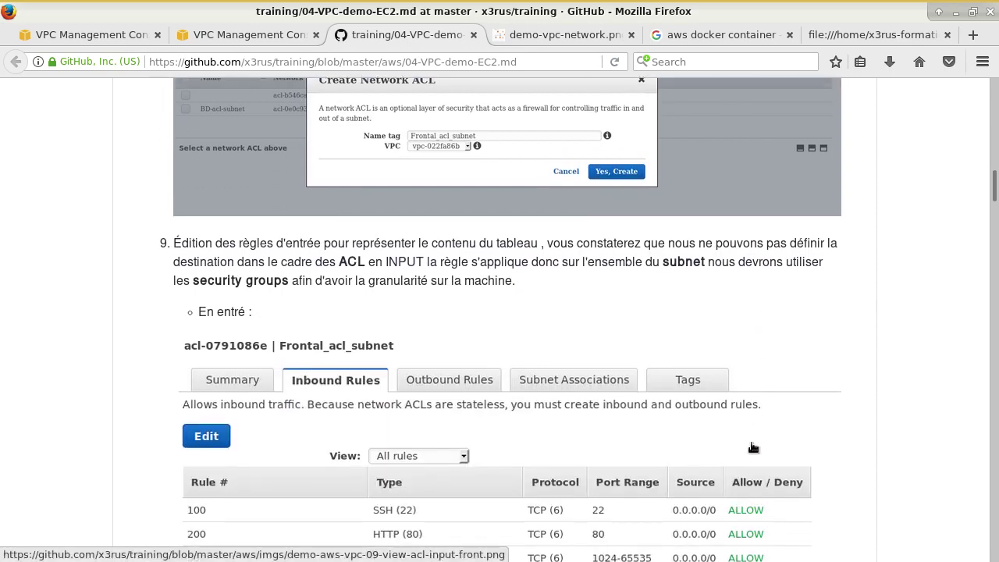
scroll(752, 440, down, 10)
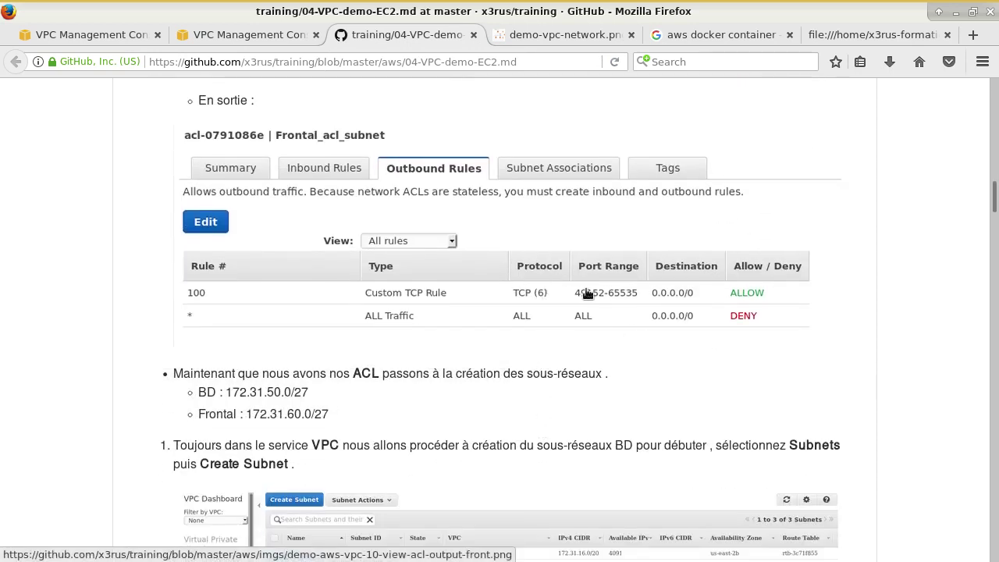
scroll(458, 348, down, 3)
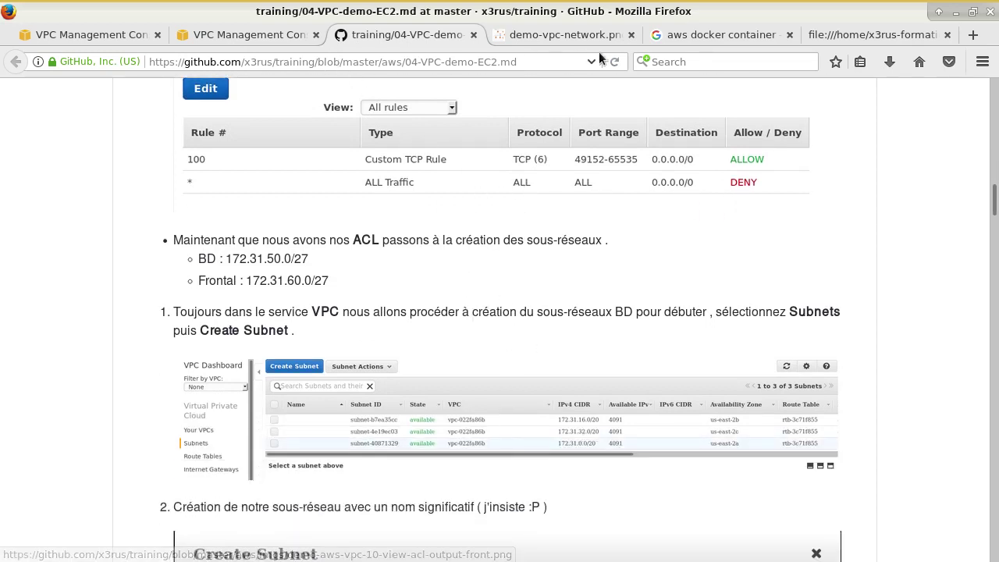
Return to the VPC console and show the Frontal-demo subnet's details alongside the subnet list
click(271, 40)
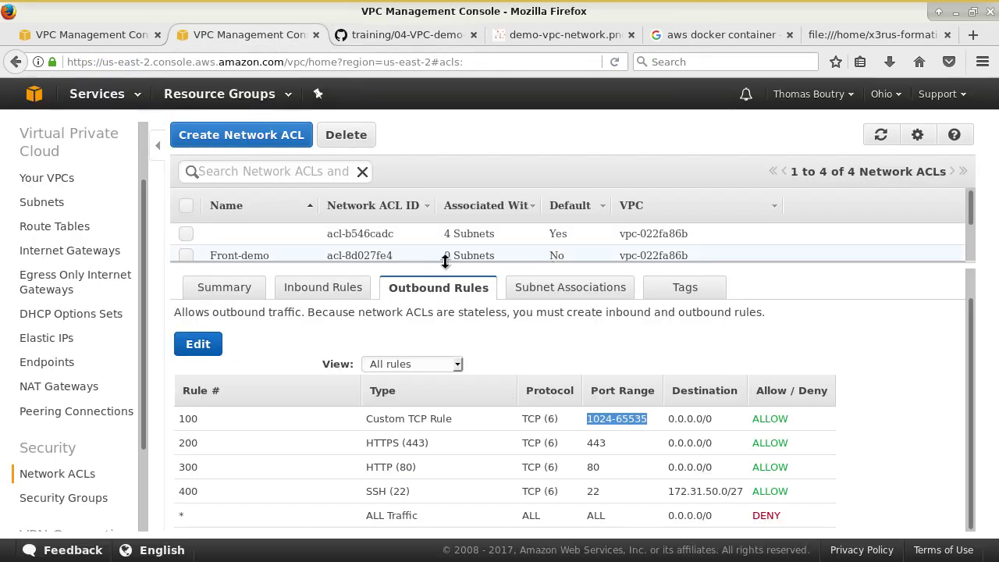
drag(445, 262, 469, 371)
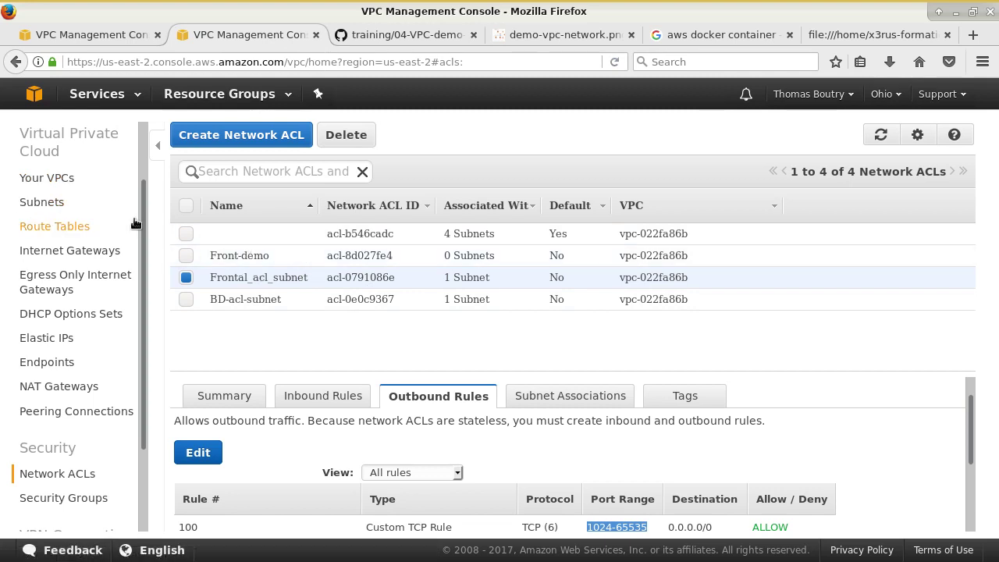
click(52, 204)
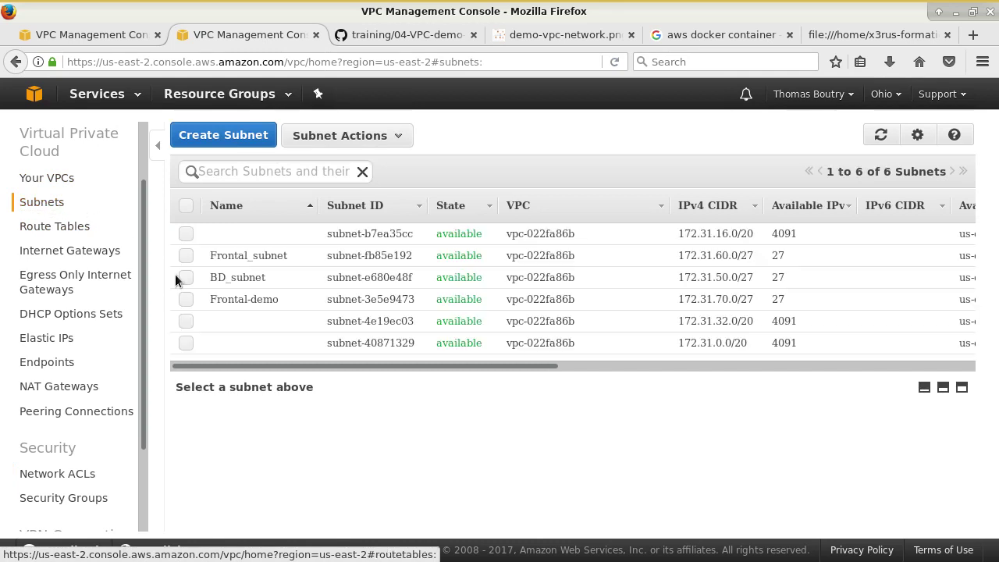
click(368, 299)
drag(428, 370, 460, 254)
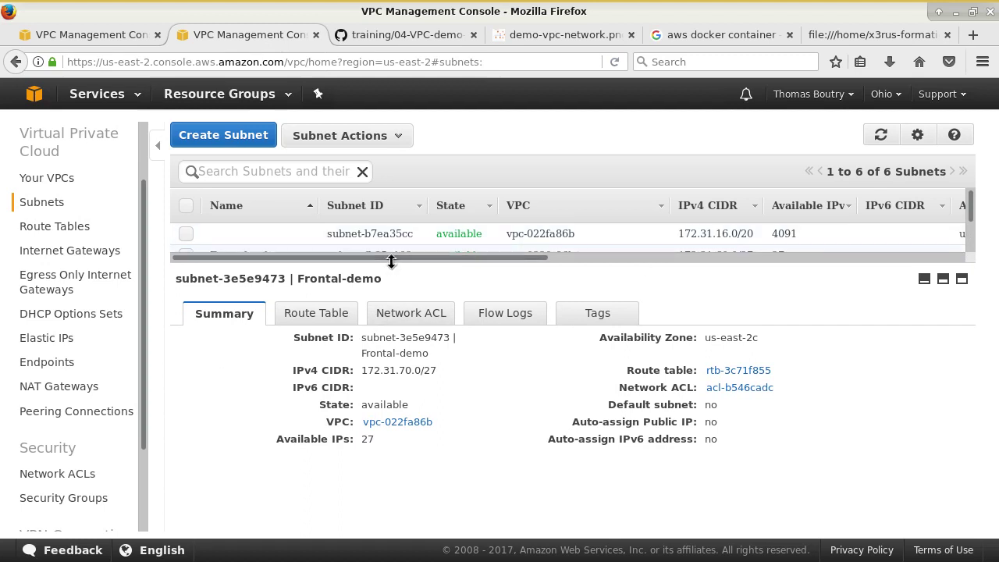
drag(391, 259, 343, 313)
right_click(309, 301)
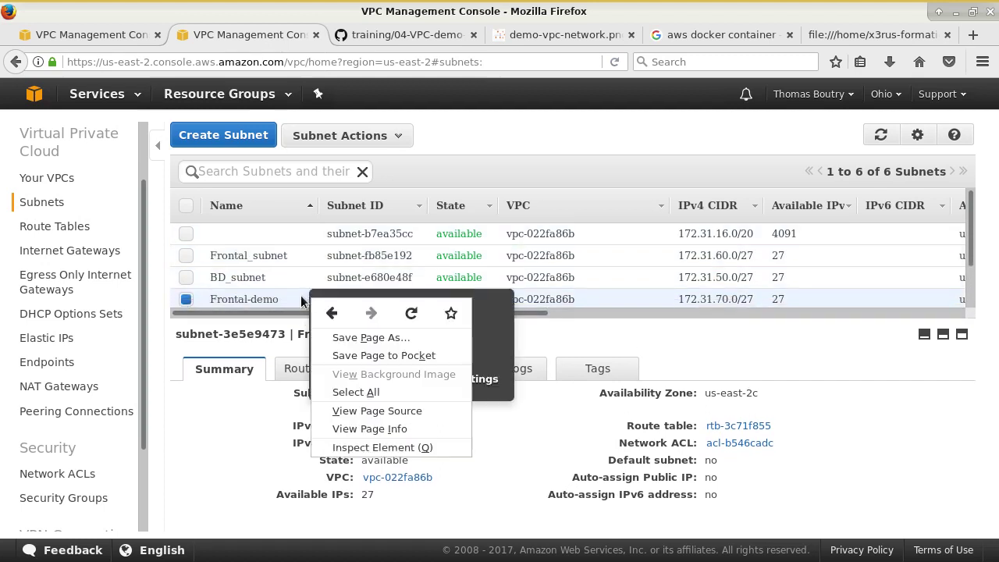
click(309, 301)
click(378, 299)
right_click(379, 299)
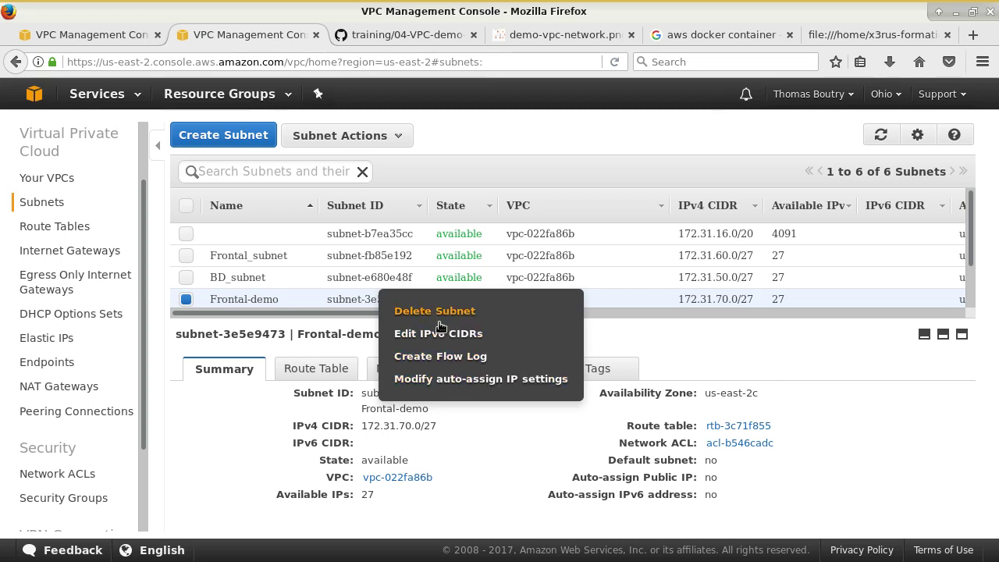
click(520, 429)
Examine the network ACL and its rules applied to the Frontal-demo subnet
click(395, 374)
scroll(352, 374, down, 3)
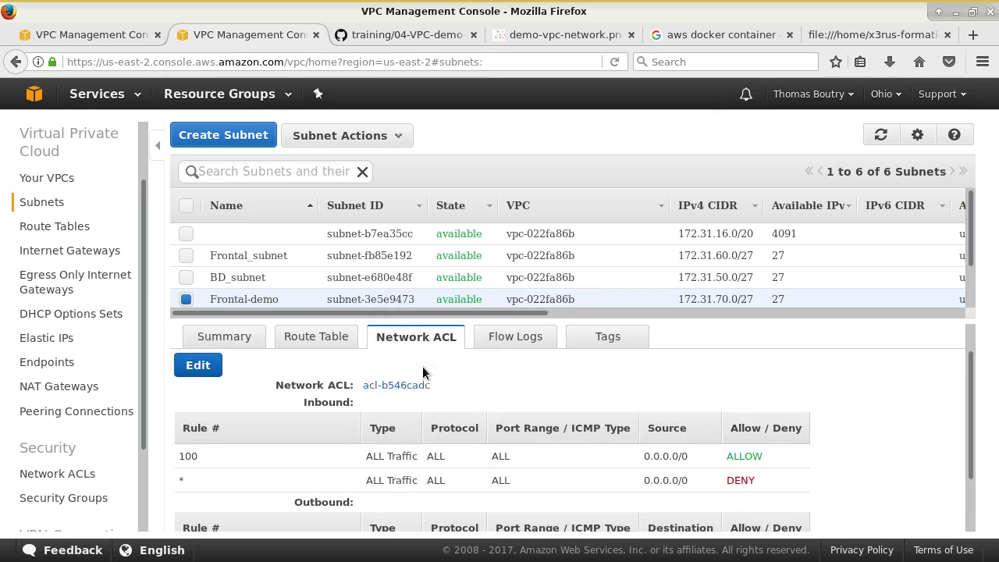
scroll(234, 378, up, 2)
Associate the Frontal-demo subnet with the Front-demo network ACL, save it, and check the inbound rules
click(214, 379)
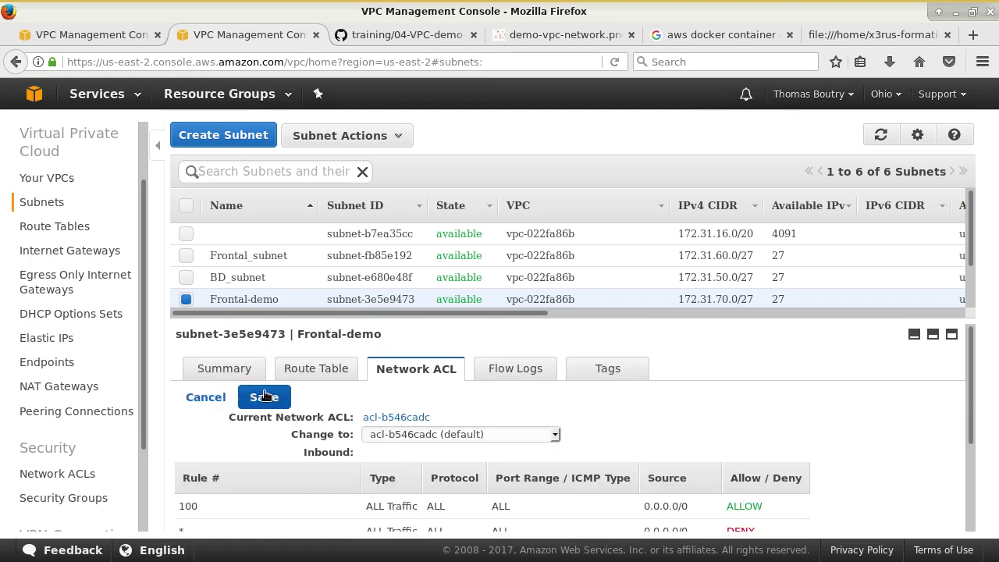
click(539, 437)
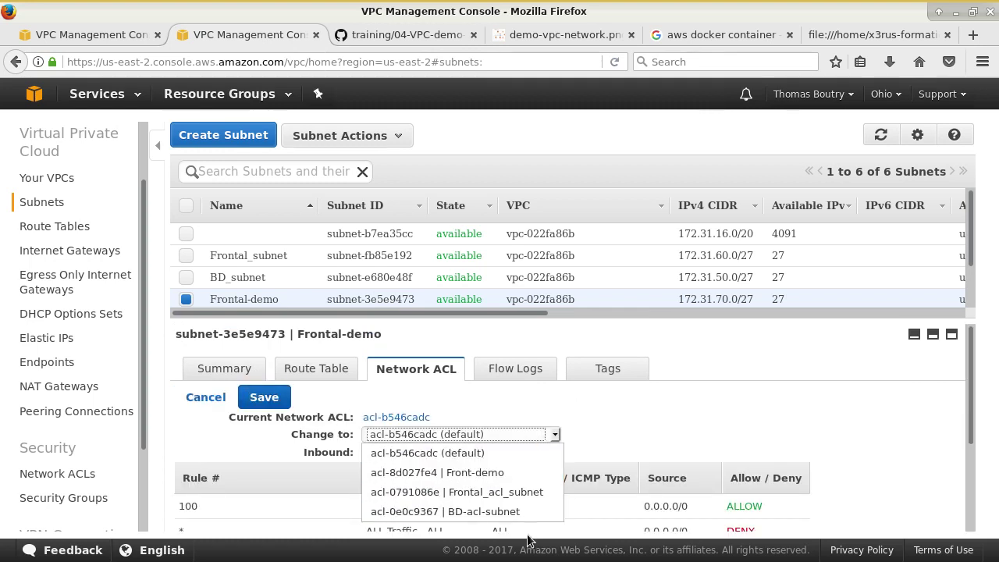
click(490, 473)
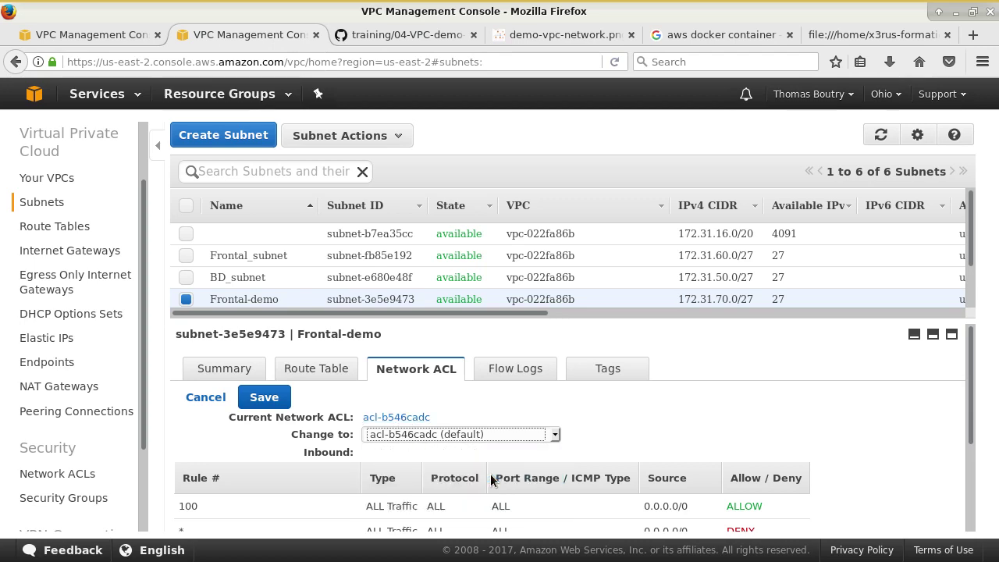
click(264, 397)
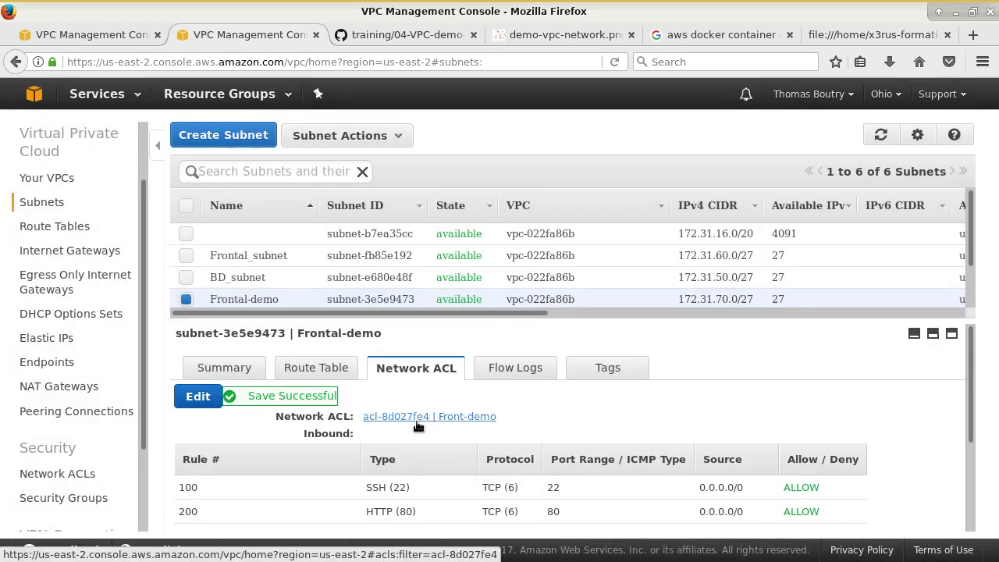
scroll(437, 438, down, 2)
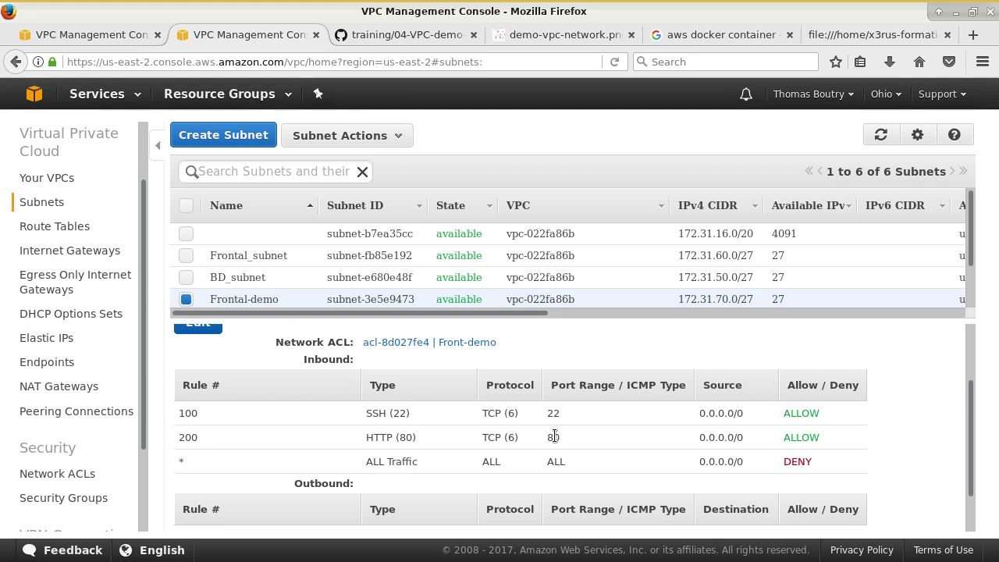
scroll(557, 372, up, 1)
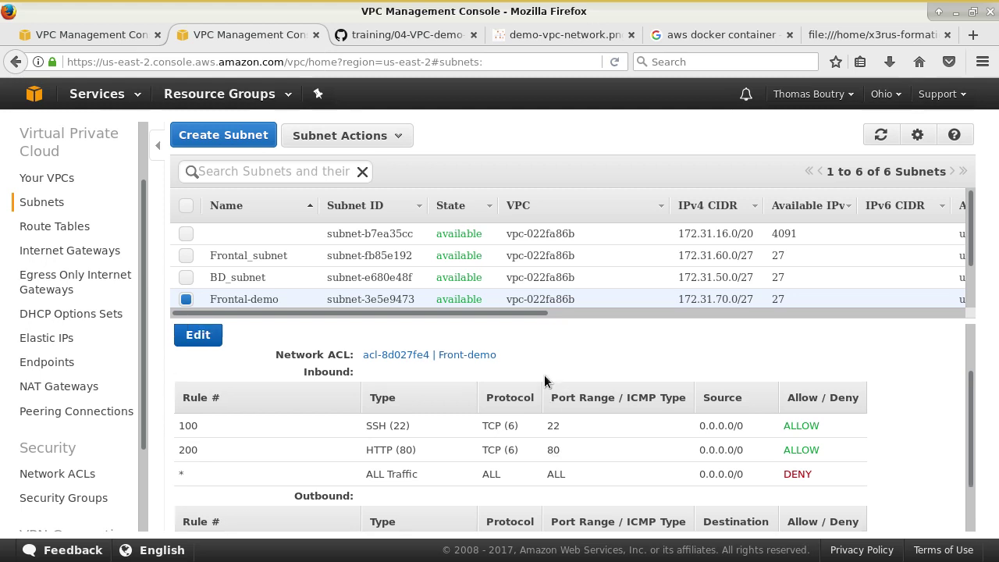
Change the Frontal-demo subnet's network ACL to Frontal_acl_subnet and save the association
click(199, 360)
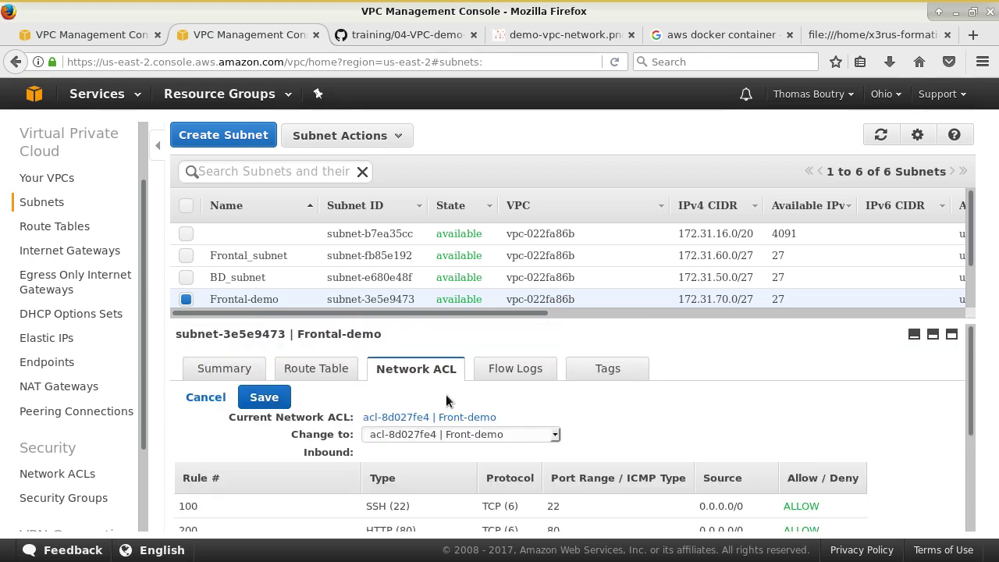
click(426, 434)
click(456, 492)
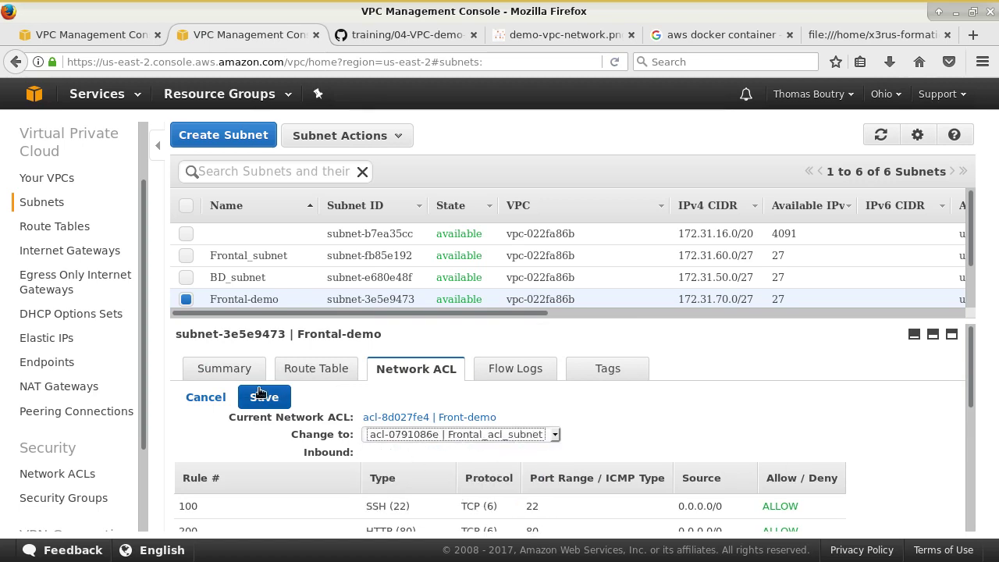
click(264, 397)
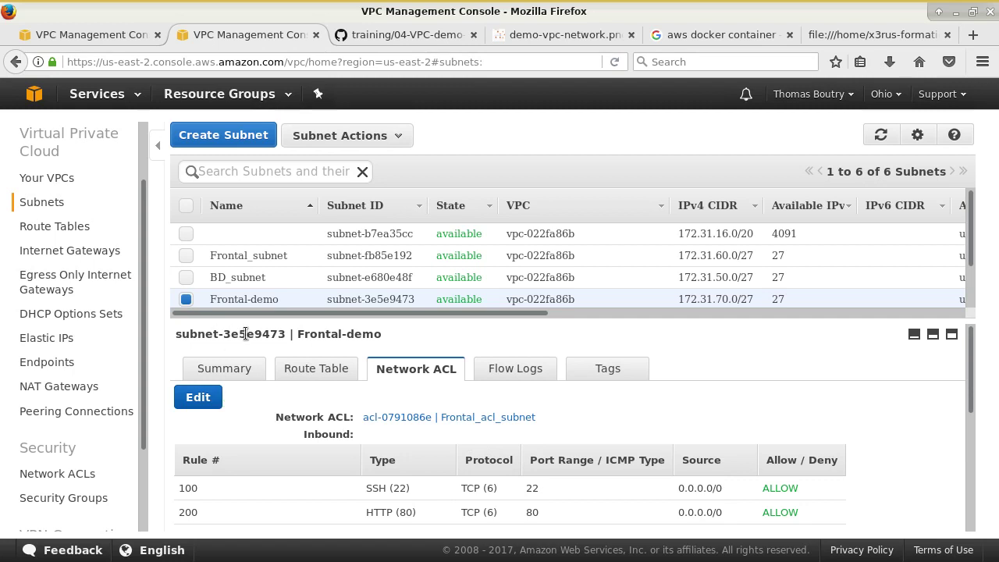
Compare the network ACL associations of Frontal-demo and Frontal_subnet, and return to the GitHub tutorial's subnet creation section
drag(294, 334, 408, 332)
drag(568, 429, 444, 418)
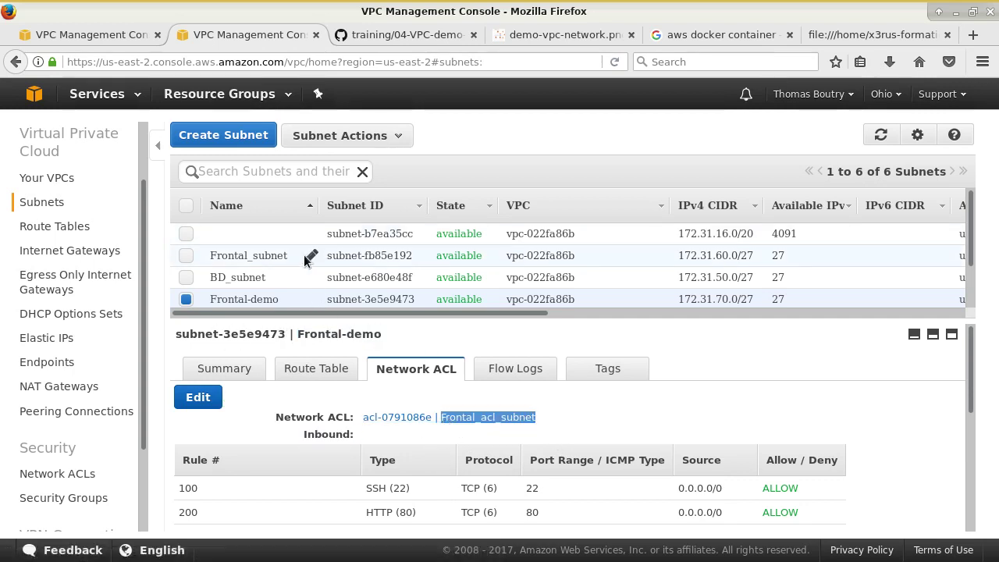
click(403, 264)
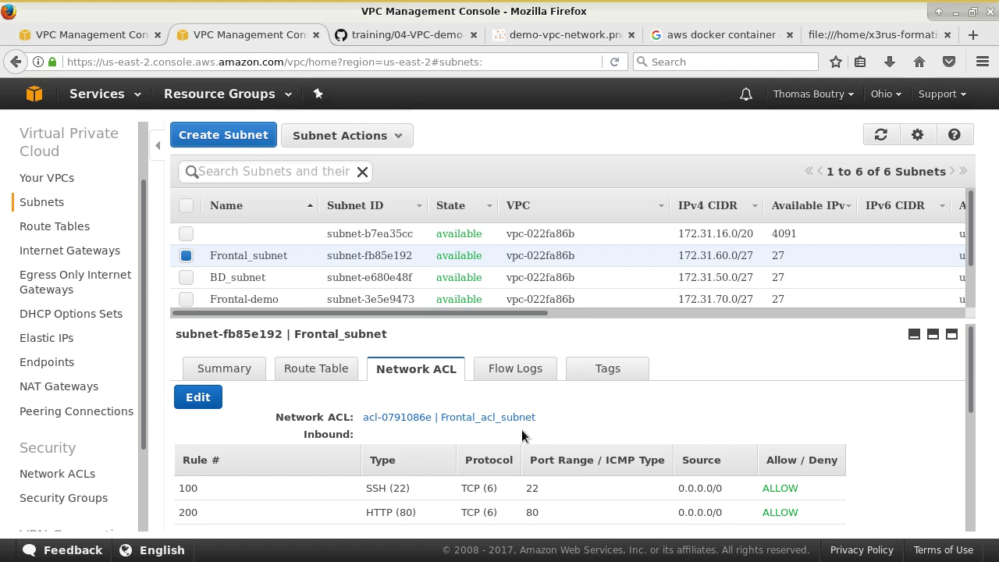
click(457, 37)
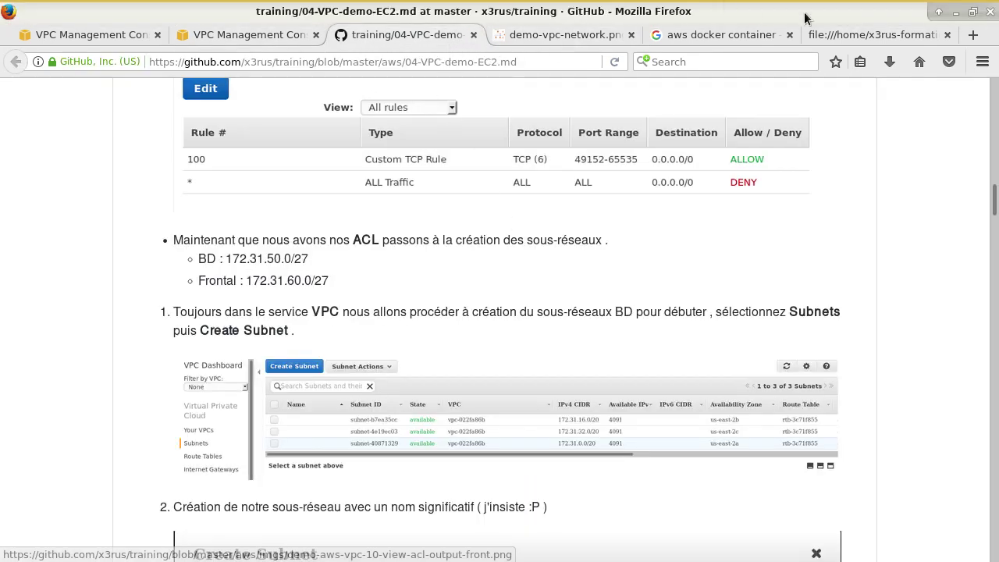
Read the local training page test.html from the classic network communication diagram to the flow log limitations and corporate VPC interconnection section
key(alt+9)
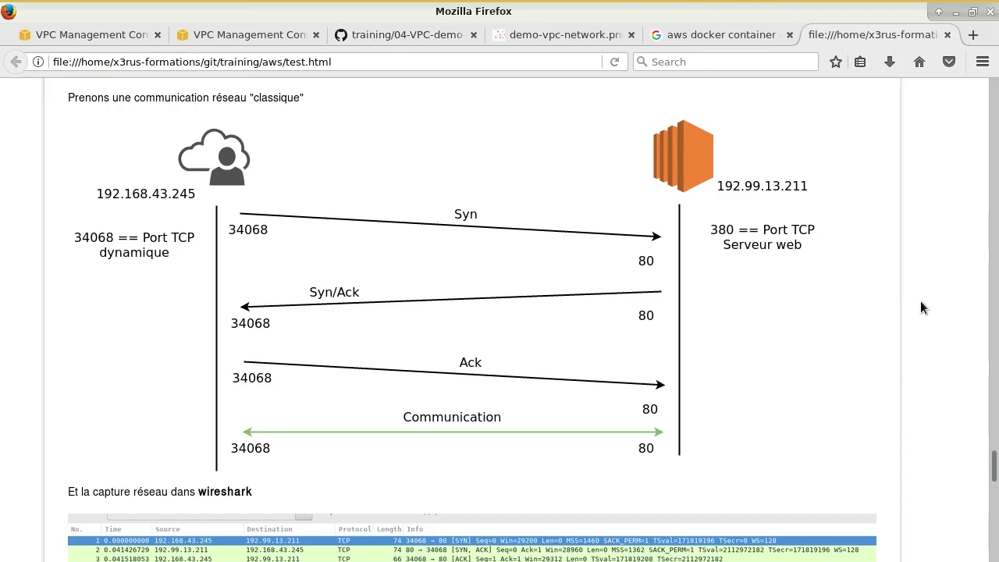
scroll(918, 313, down, 15)
scroll(908, 361, down, 15)
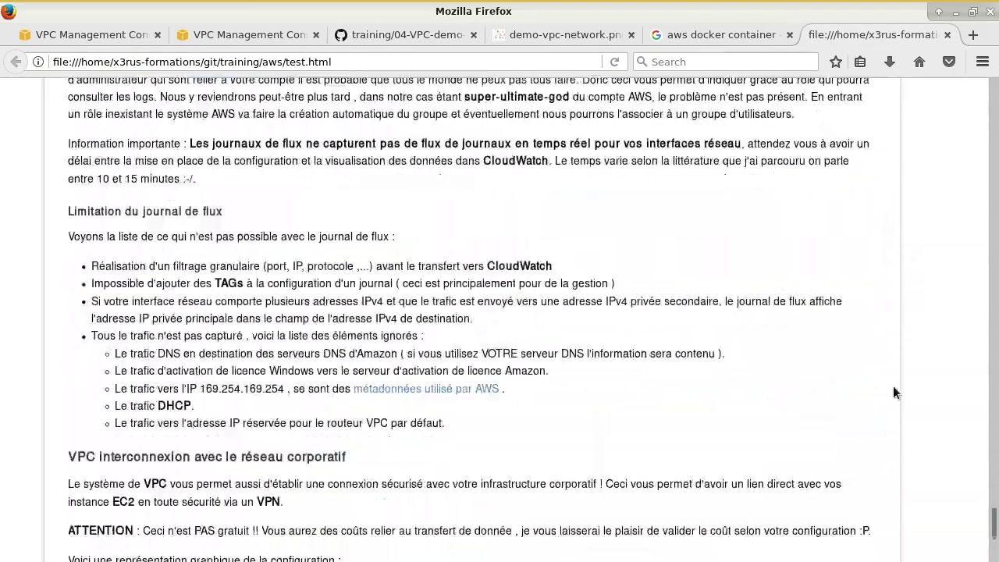
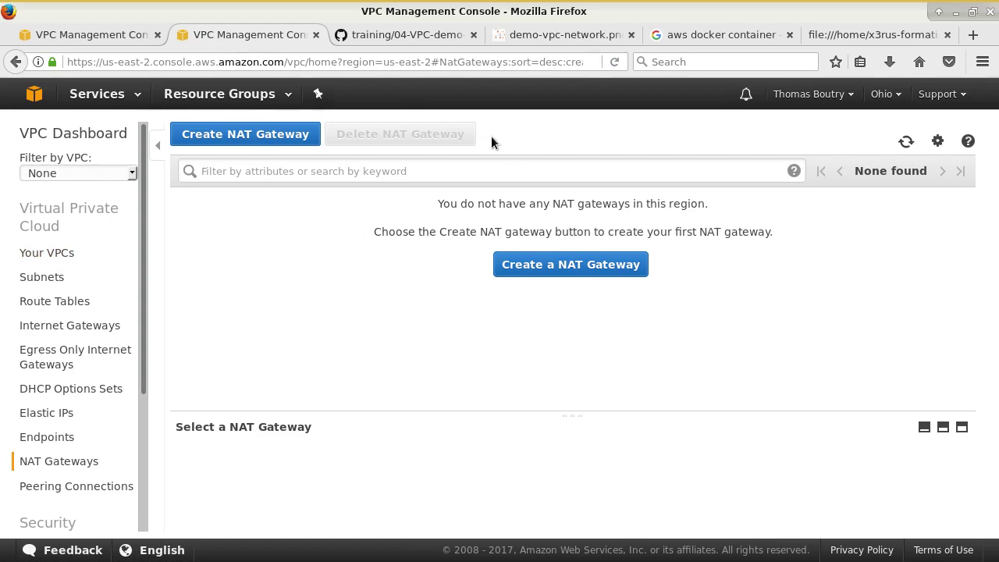
Check the tutorial's BD segment notes, then compare the Auto-assign Public IP setting of BD_subnet and Frontal_subnet in the VPC console
click(381, 35)
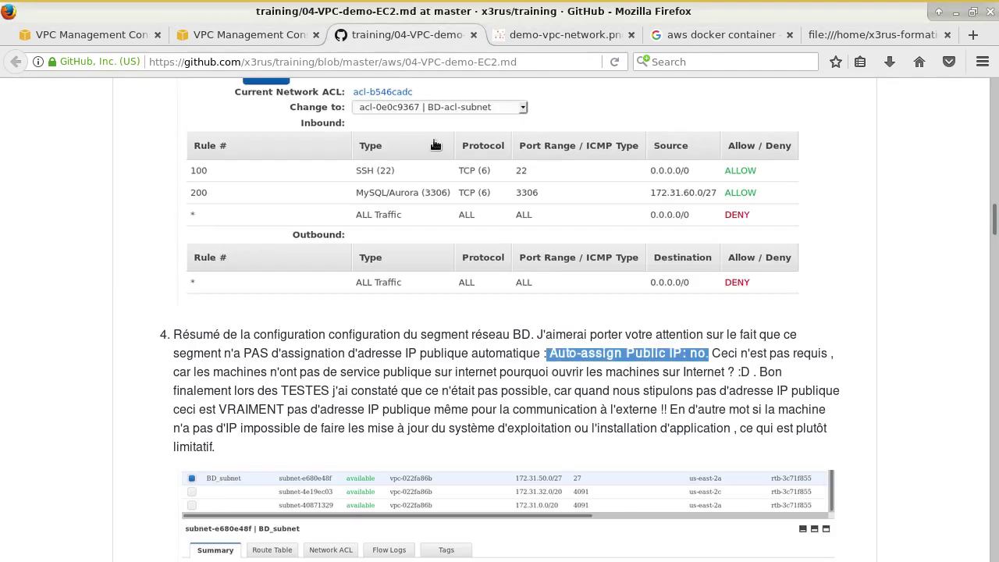
scroll(543, 321, down, 2)
click(289, 35)
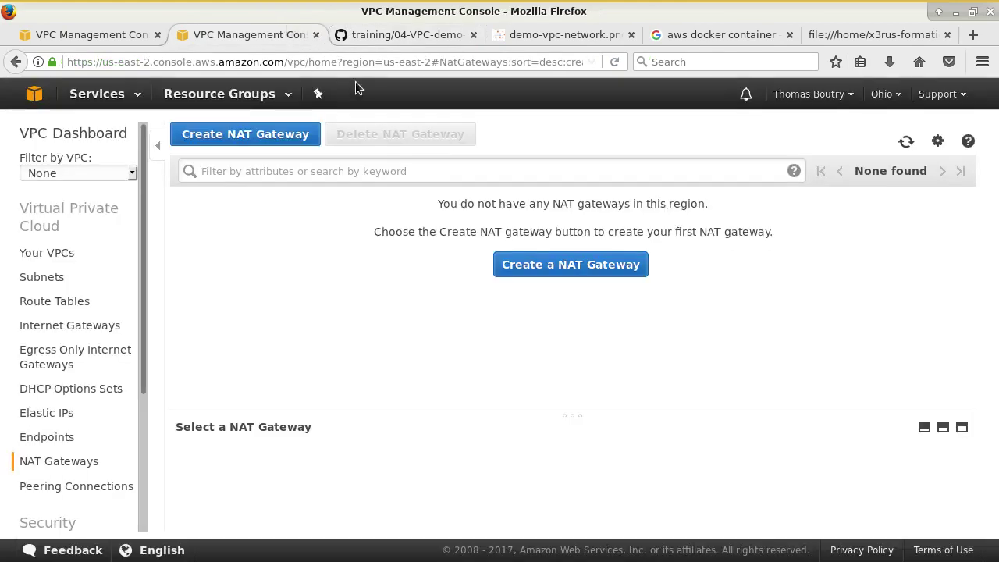
click(41, 277)
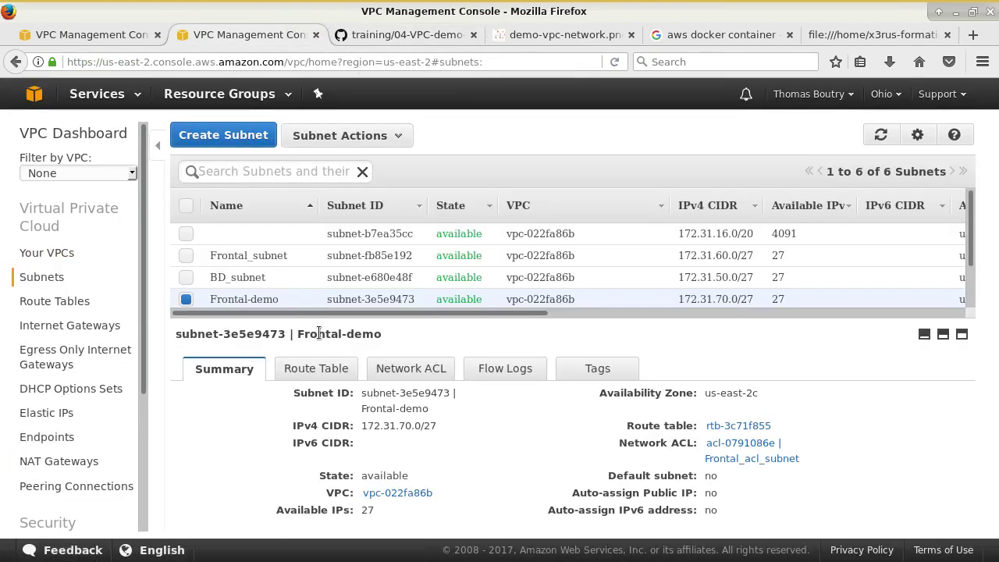
click(279, 280)
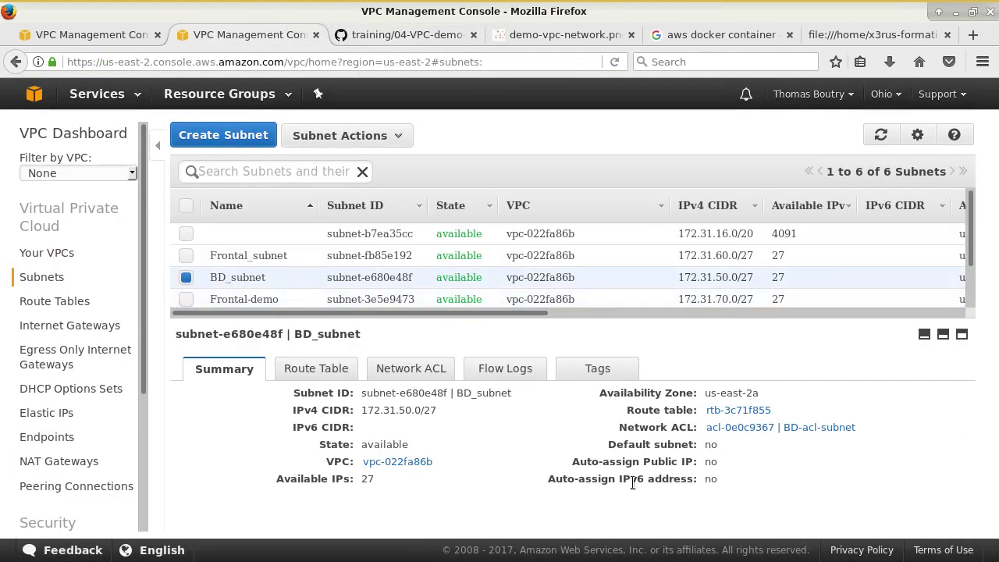
mouse_move(572, 463)
mouse_down()
mouse_move(748, 463)
mouse_move(563, 464)
mouse_up()
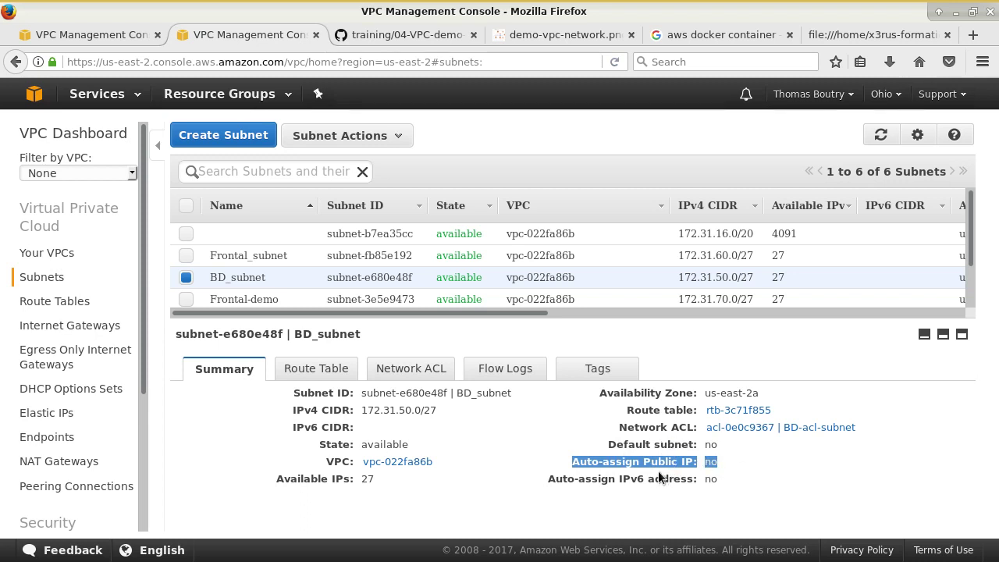
click(241, 253)
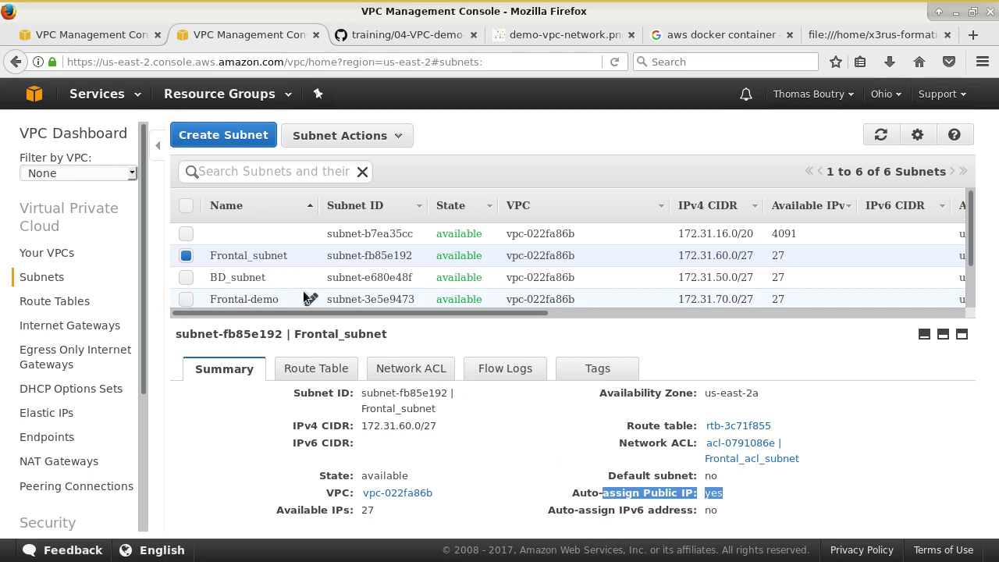
Enable auto-assign public IPv4 address for the Frontal-demo subnet, save it, and check the setting in the subnet summary
click(274, 302)
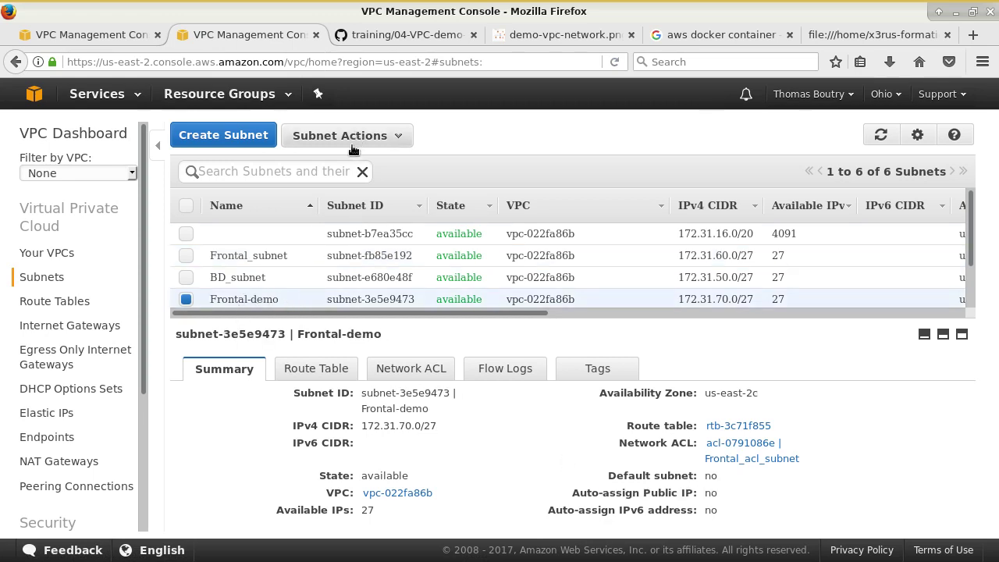
right_click(259, 302)
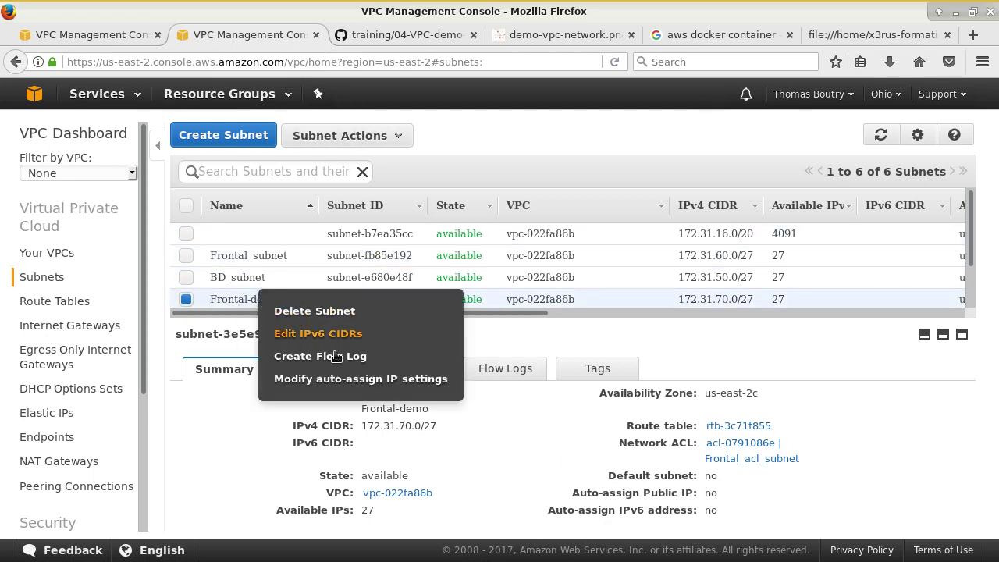
click(357, 381)
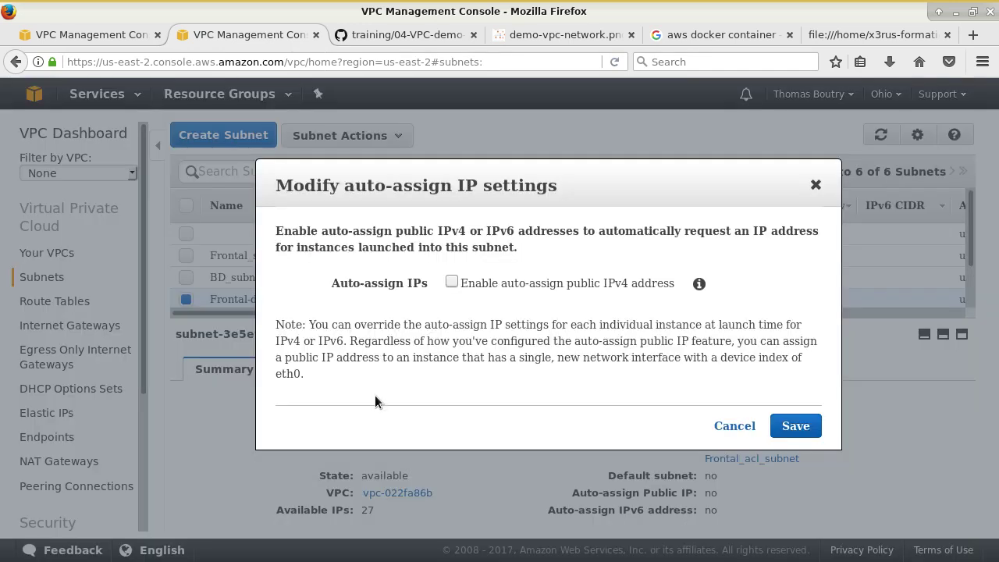
click(787, 427)
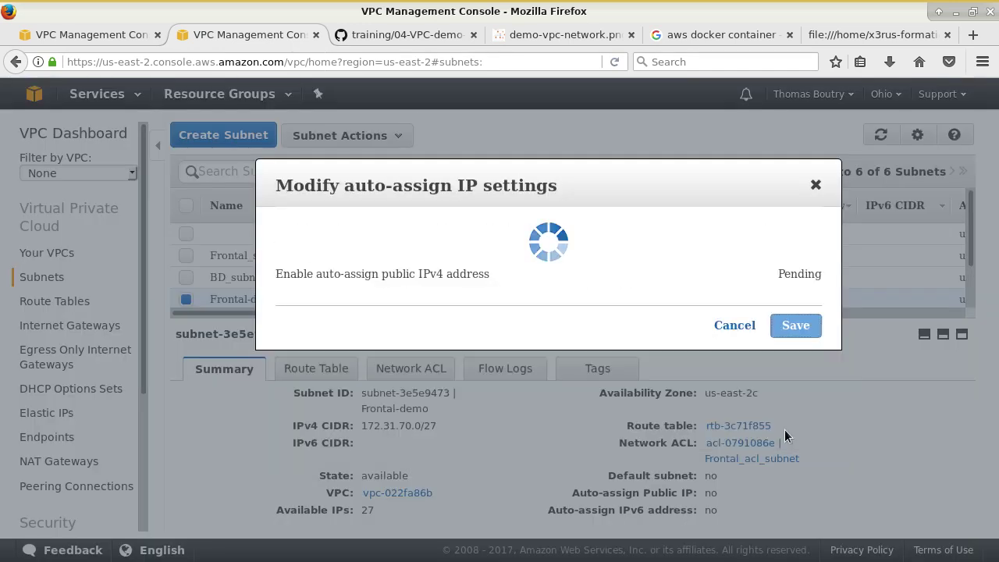
click(791, 281)
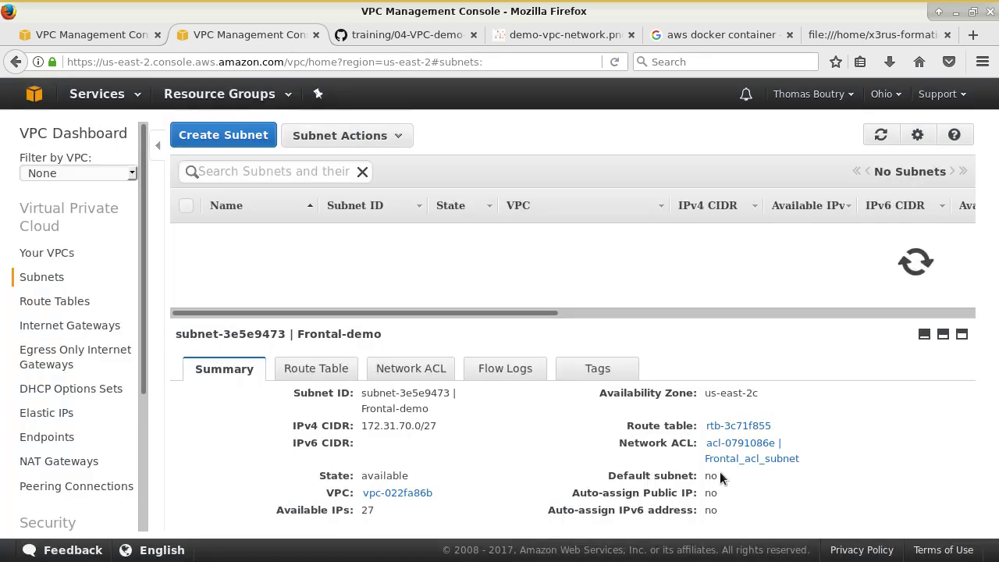
drag(723, 504, 564, 499)
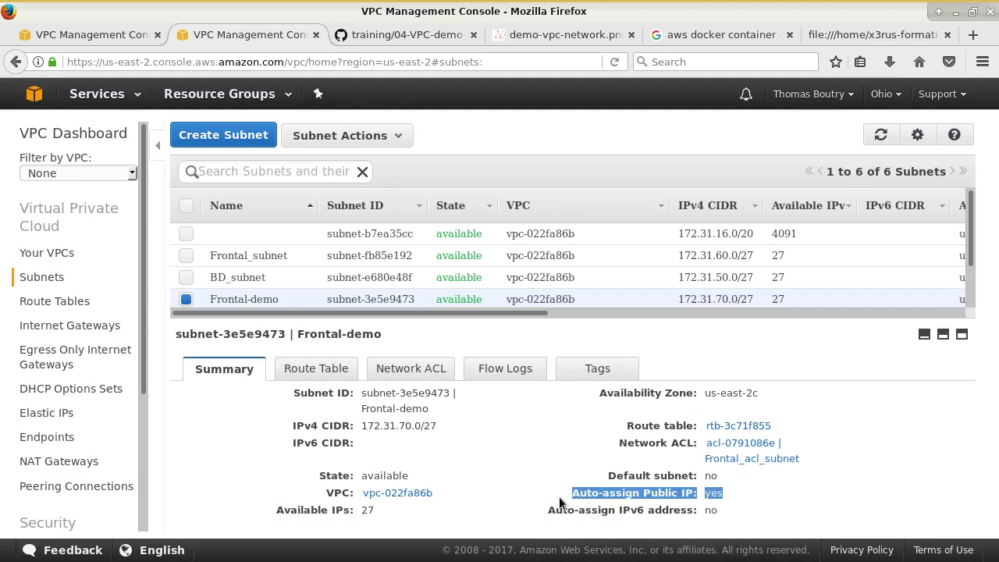
click(625, 500)
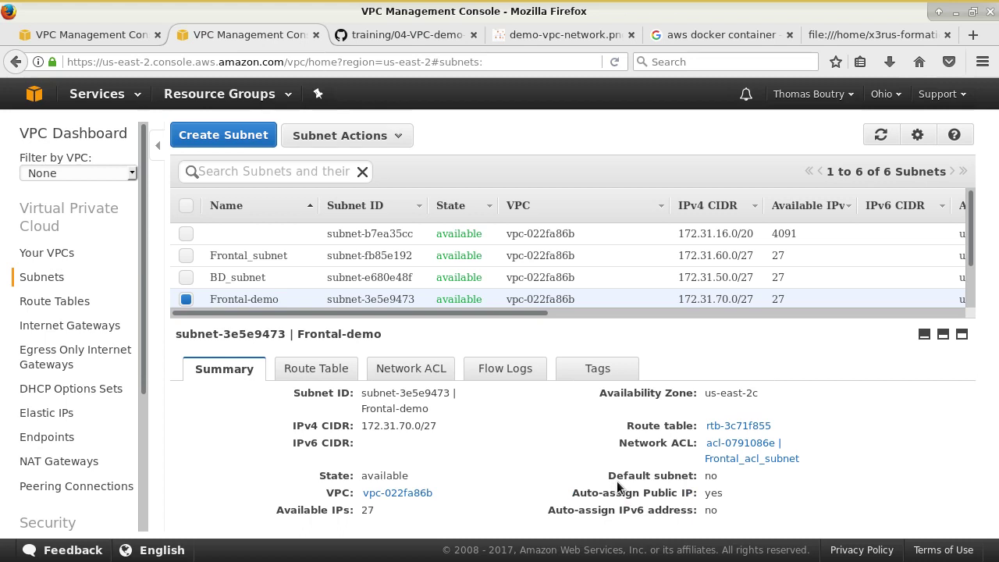
Read the GitHub tutorial from the BD segment summary to step 7 on automatically assigning public IPv4 addresses to the Frontal network
key(alt+Tab)
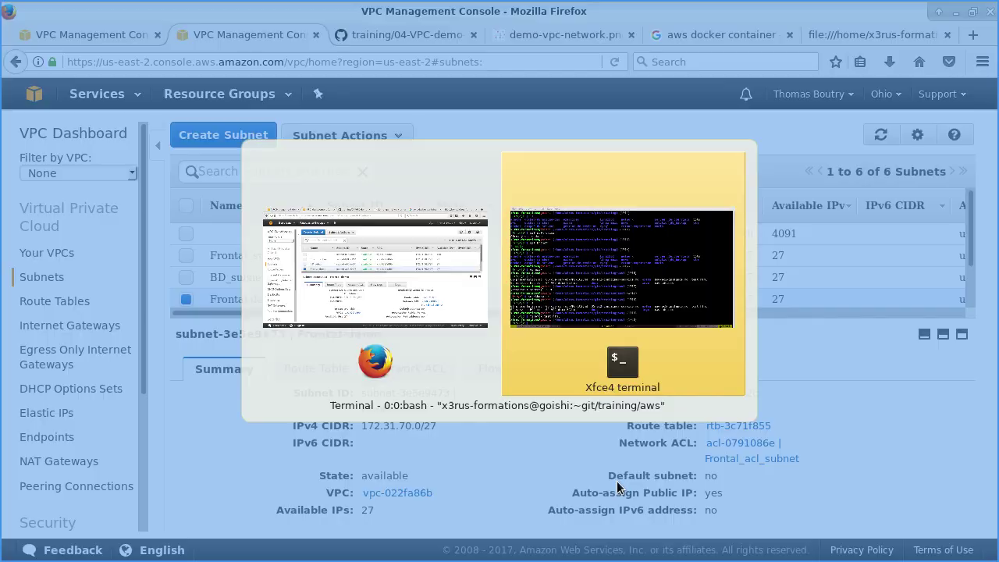
key(alt+Tab)
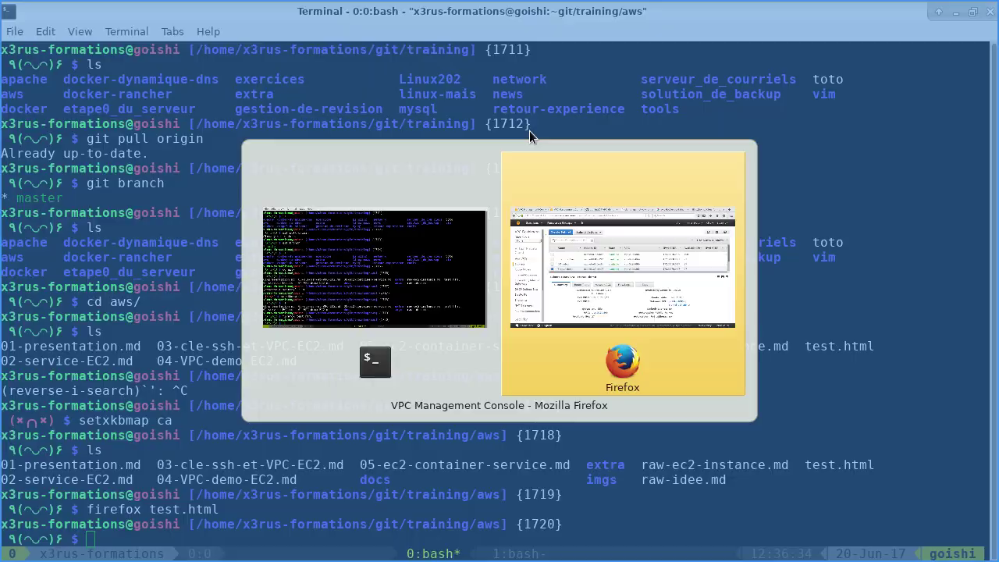
click(460, 33)
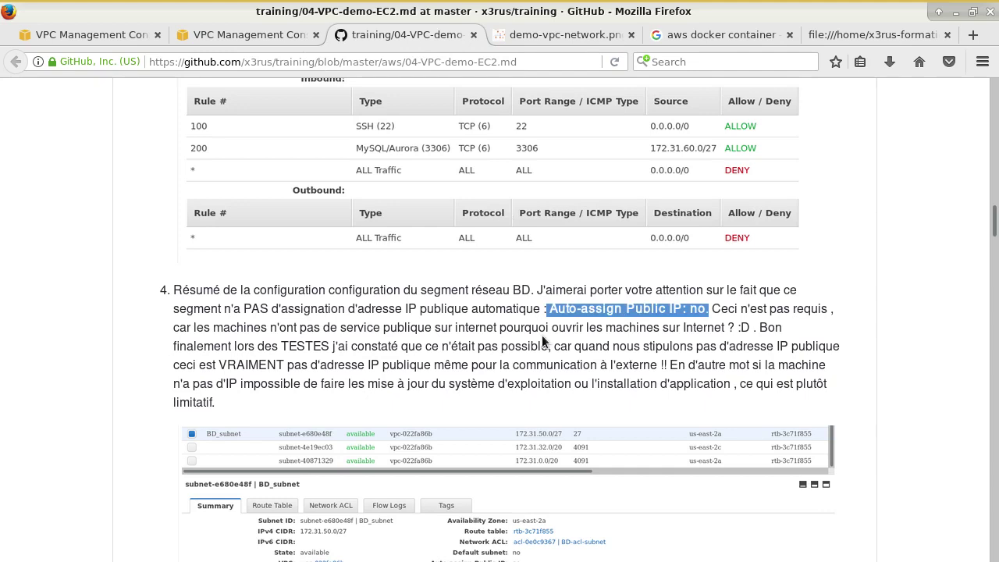
scroll(560, 339, down, 4)
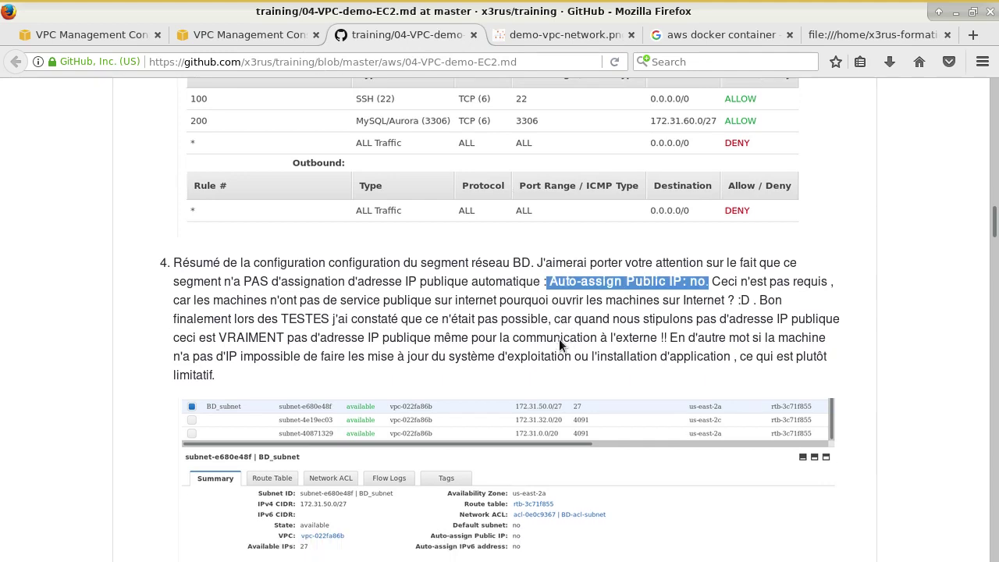
scroll(561, 344, down, 13)
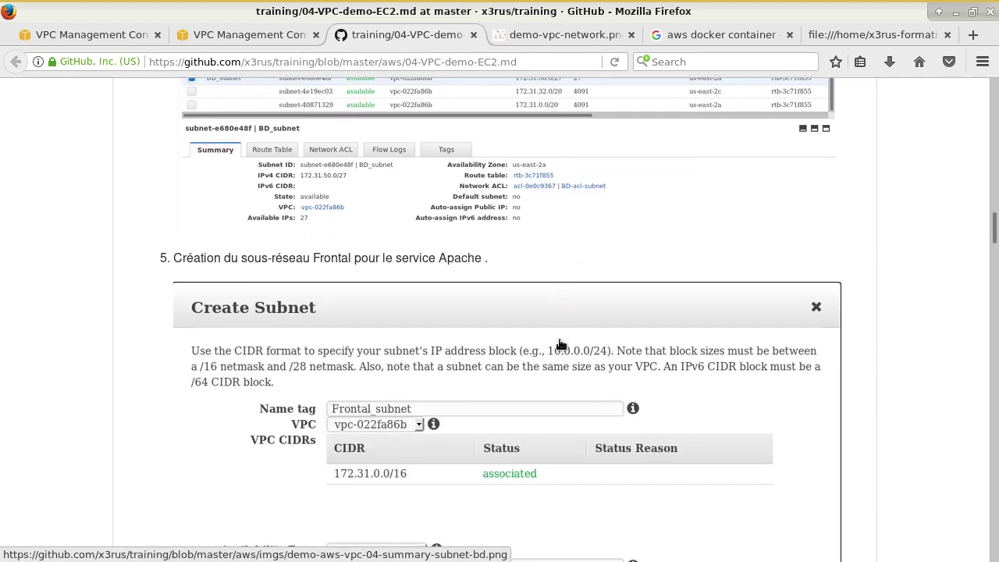
scroll(562, 345, down, 4)
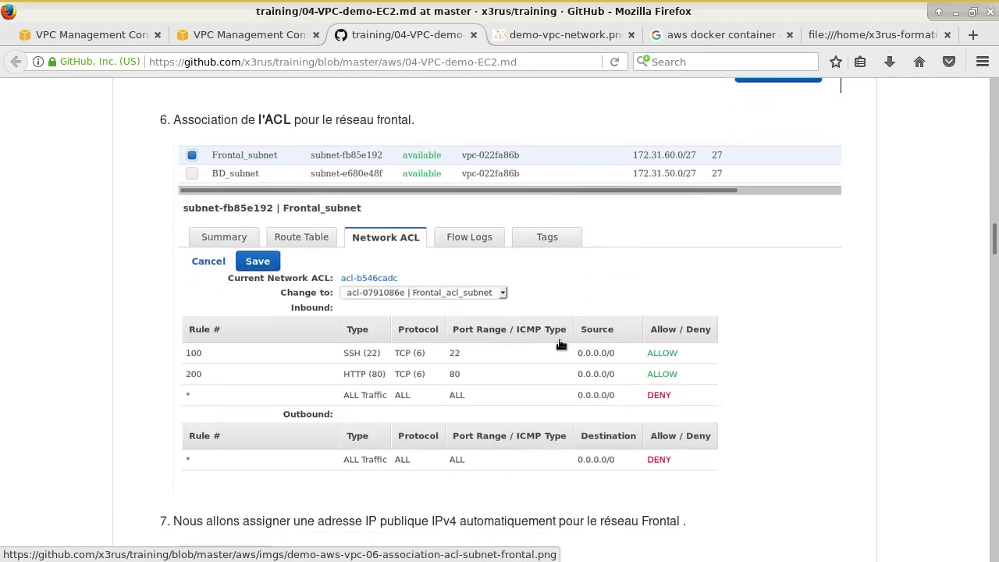
scroll(518, 332, down, 8)
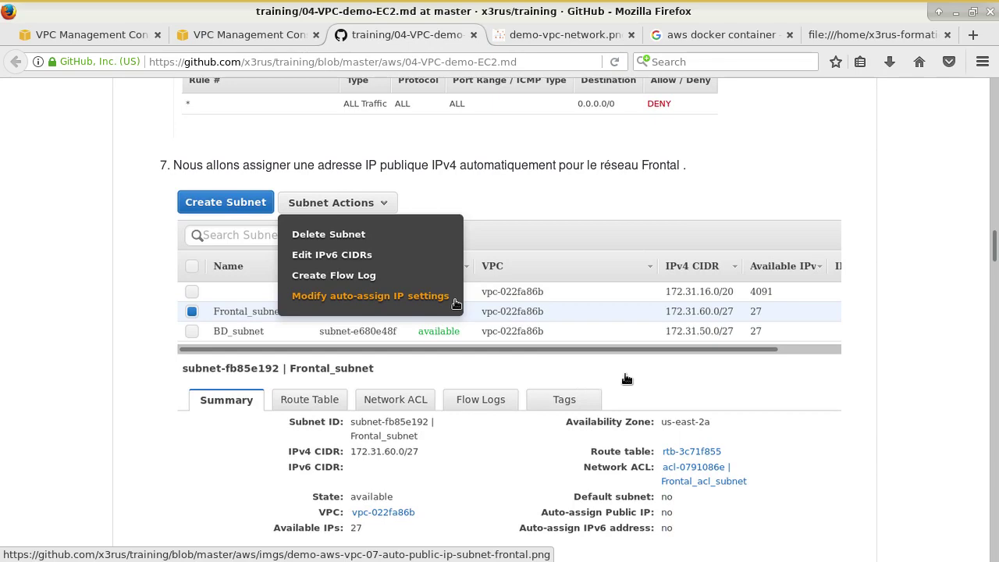
Compare the Auto-assign Public IP setting of the Frontal-demo subnet with that of BD_subnet in the VPC console
key(ctrl+Page_Up)
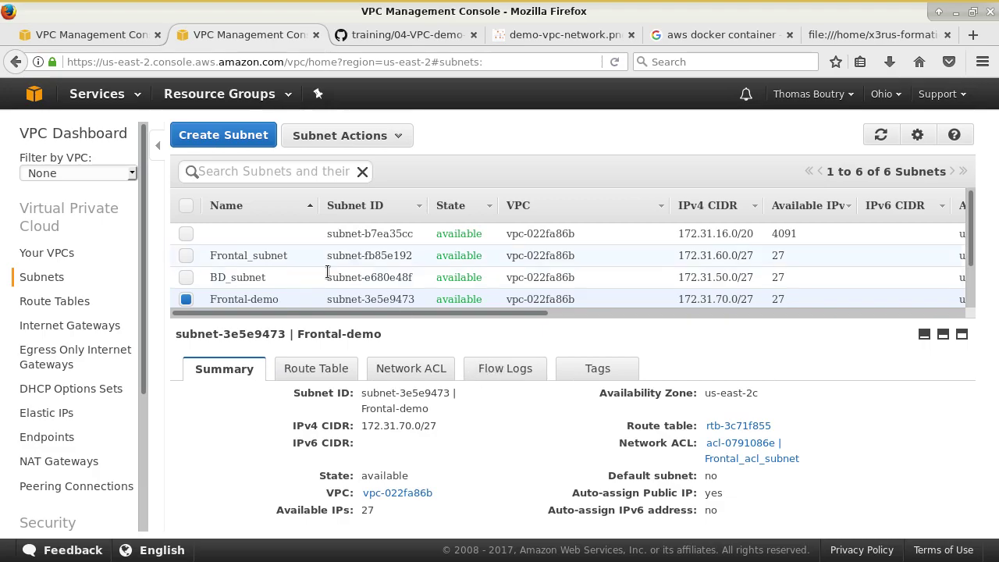
key(alt+Tab)
key(alt+Tab)
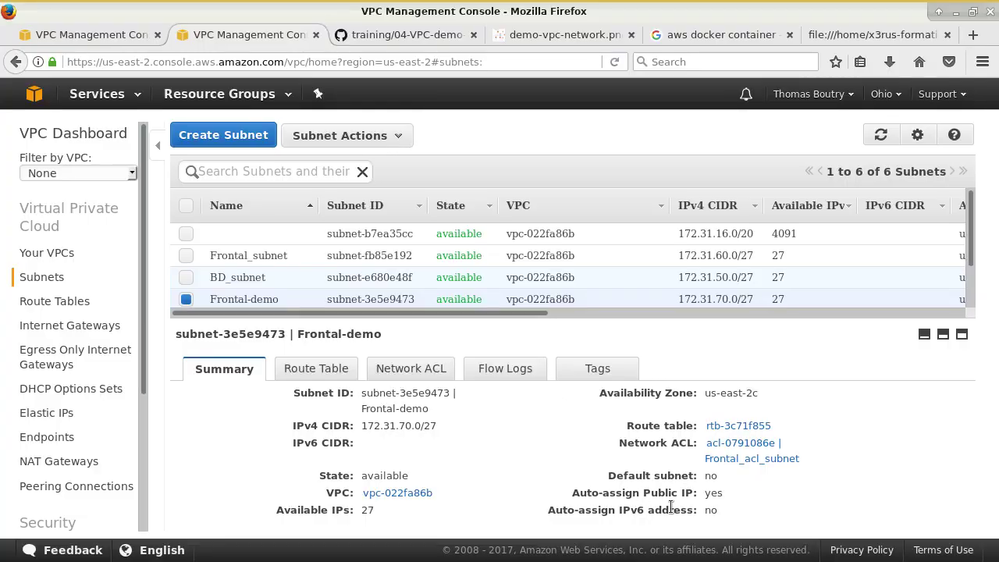
drag(726, 494, 594, 497)
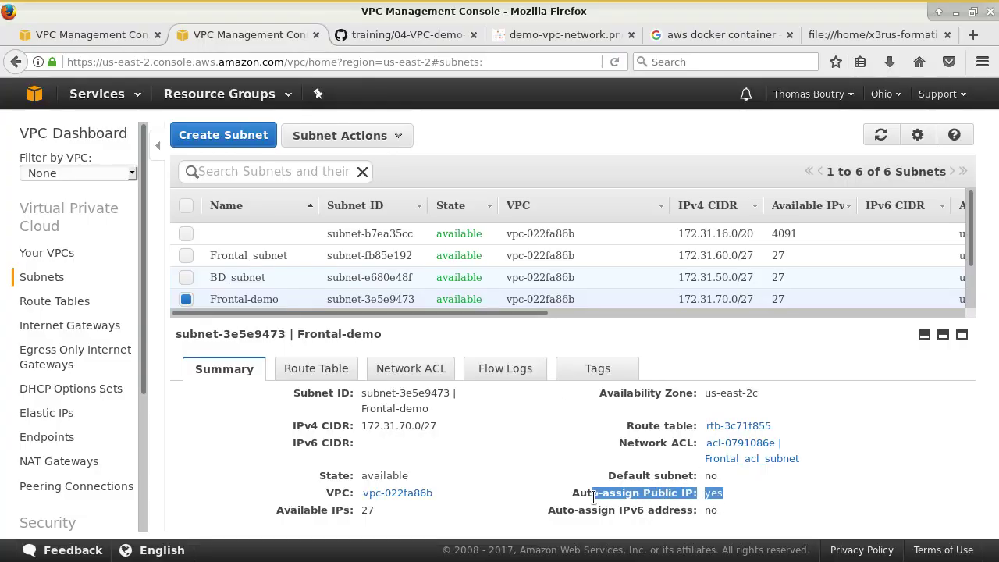
click(249, 277)
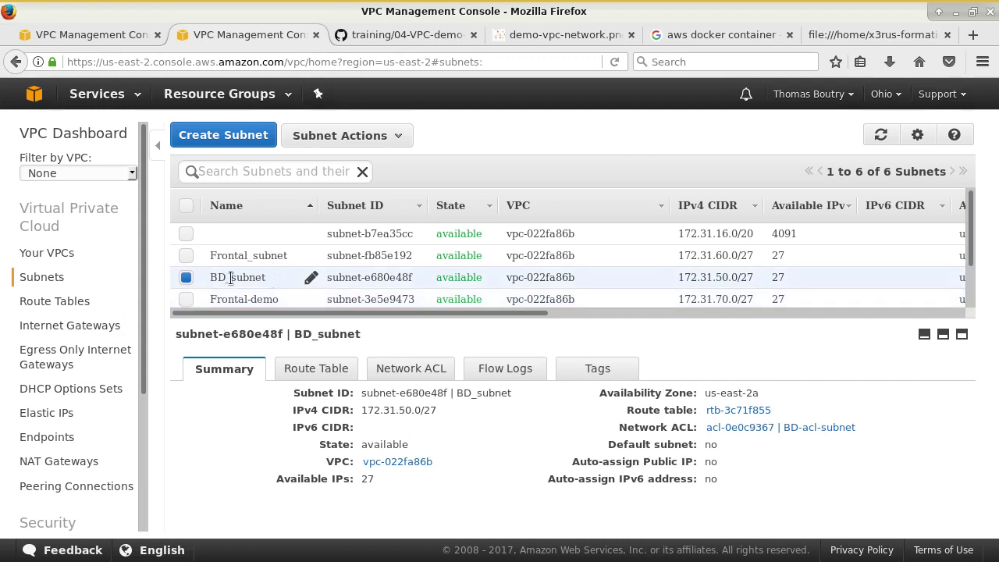
drag(689, 454, 610, 461)
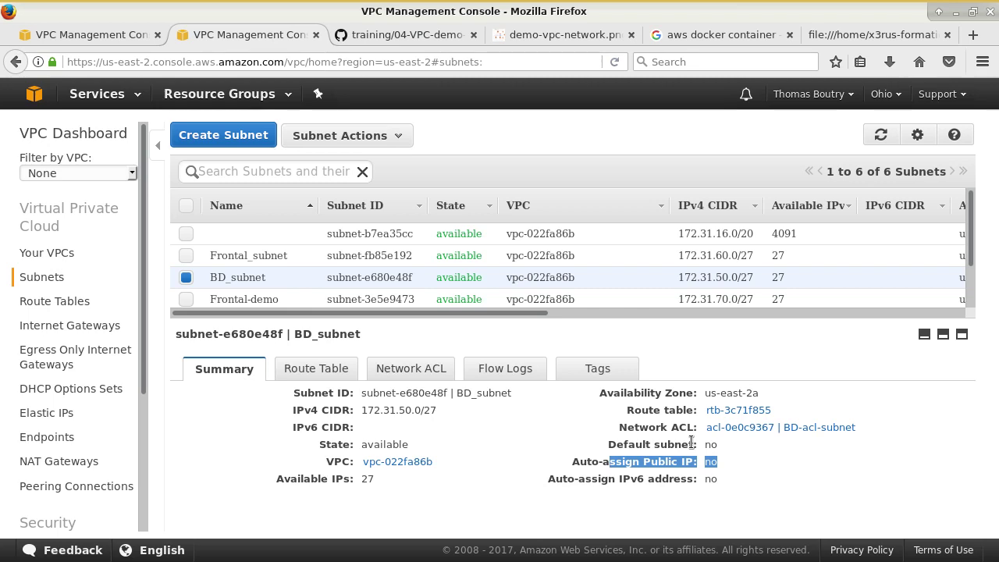
Review the tutorial's Frontal segment configuration summary and open its referenced AWS documentation on recommended network ACL rules in a separate tab
key(alt+Tab)
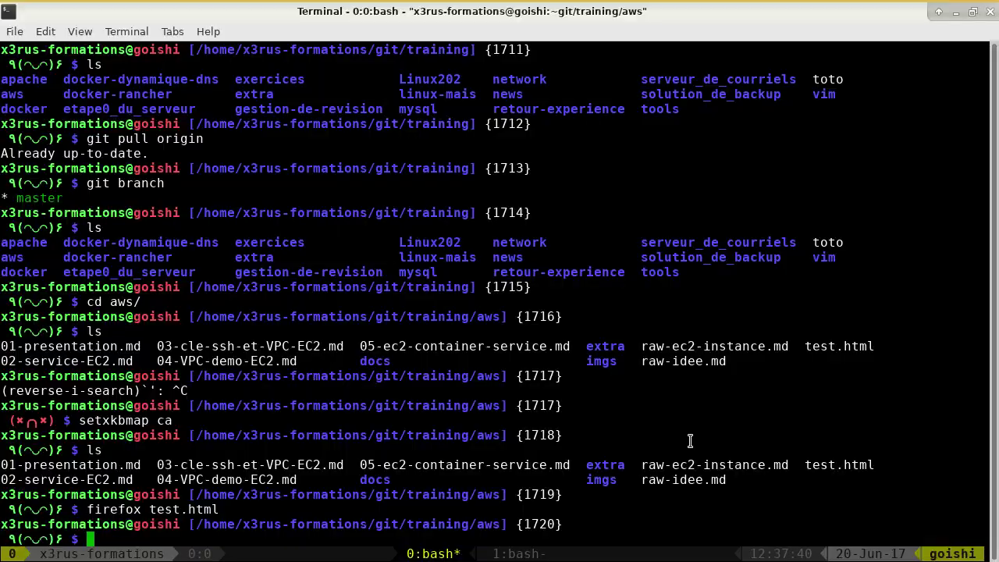
key(alt+Tab)
click(406, 34)
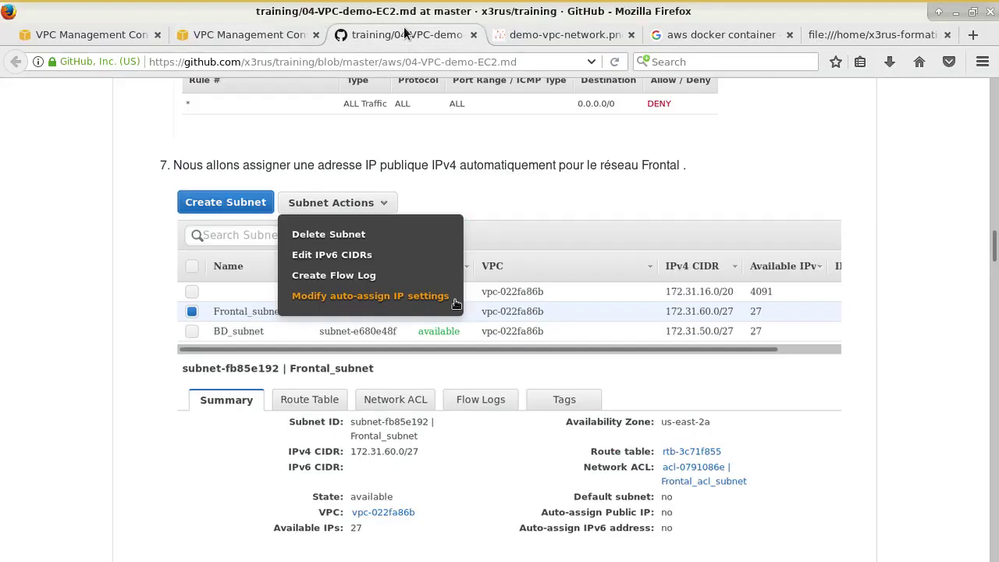
scroll(462, 360, down, 8)
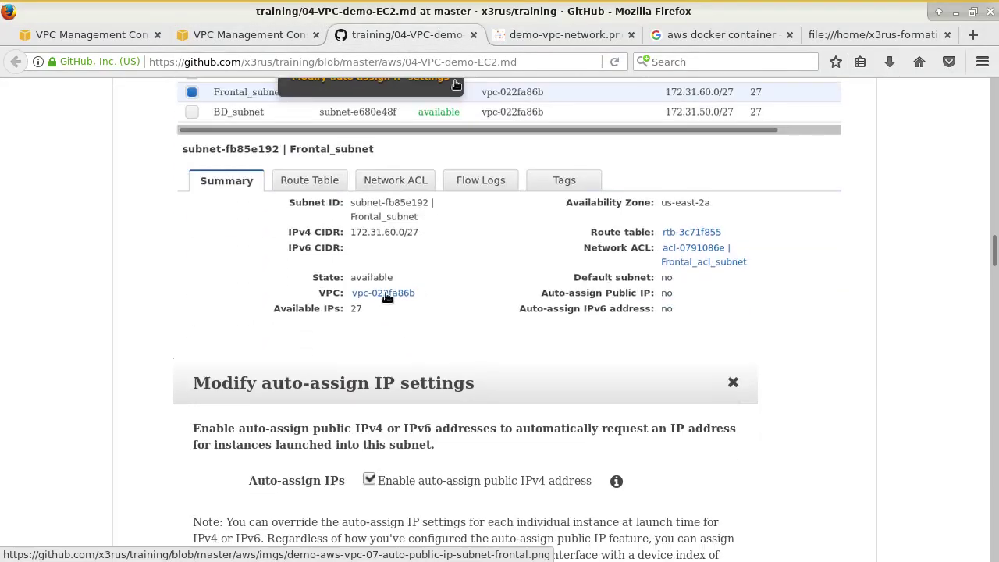
scroll(462, 360, down, 8)
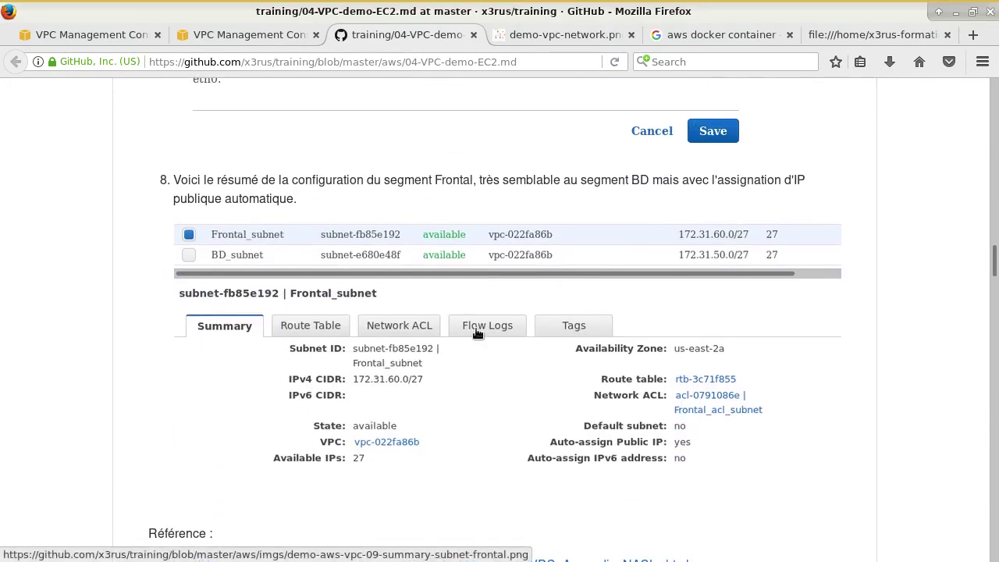
scroll(481, 317, down, 5)
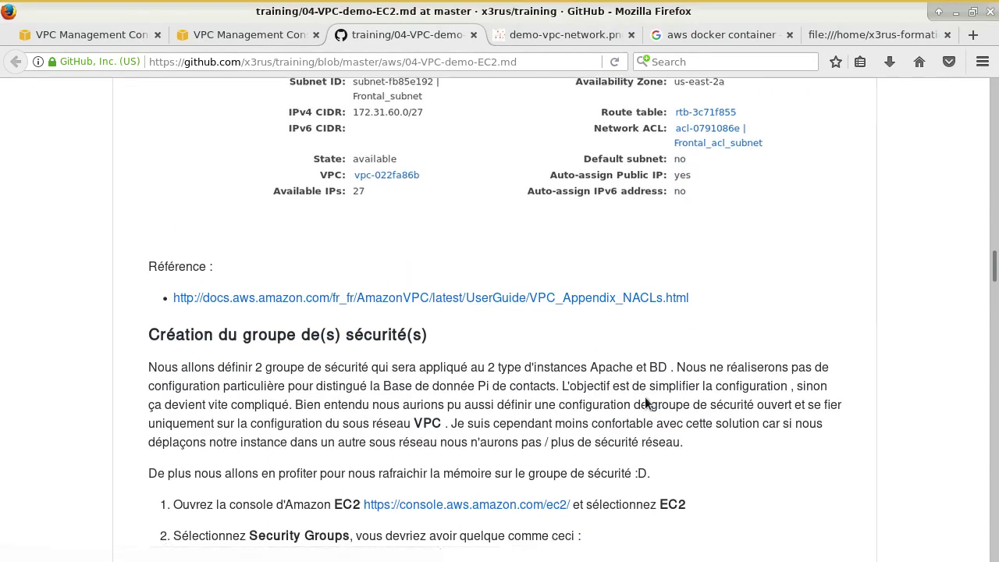
middle_click(532, 297)
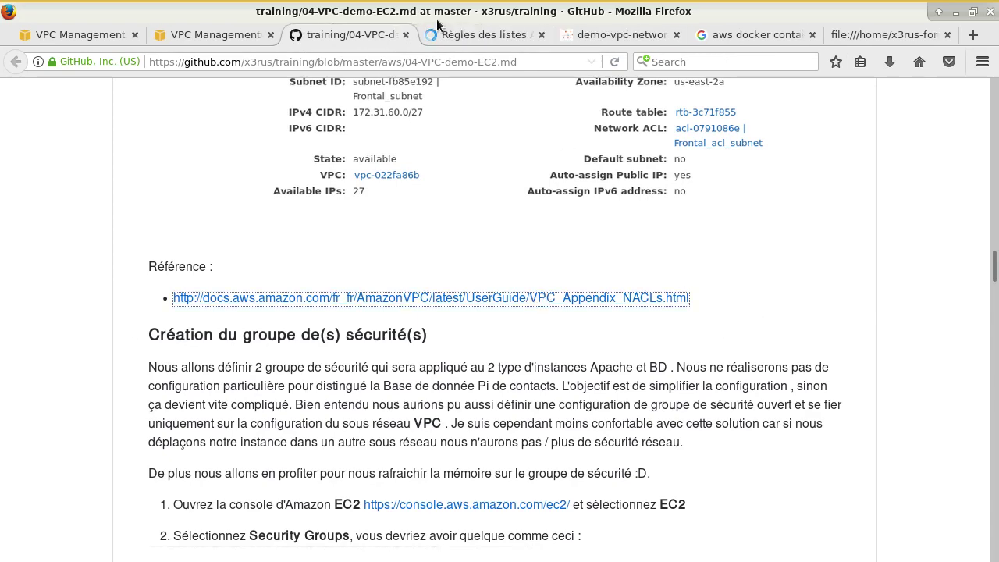
click(461, 34)
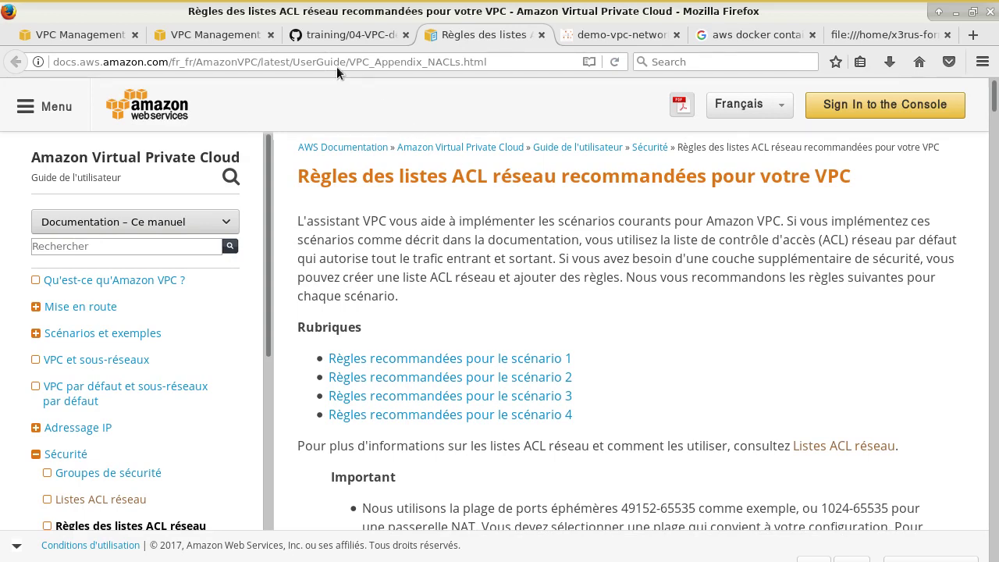
Return to the VPC console and check the Auto-assign Public IP setting in the BD_subnet summary
click(303, 38)
click(215, 35)
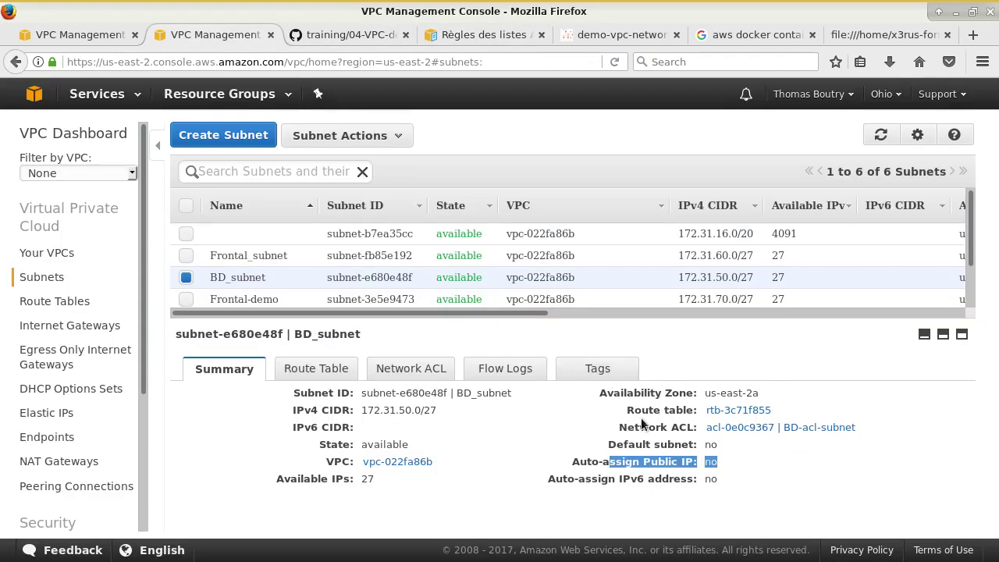
drag(573, 462, 690, 461)
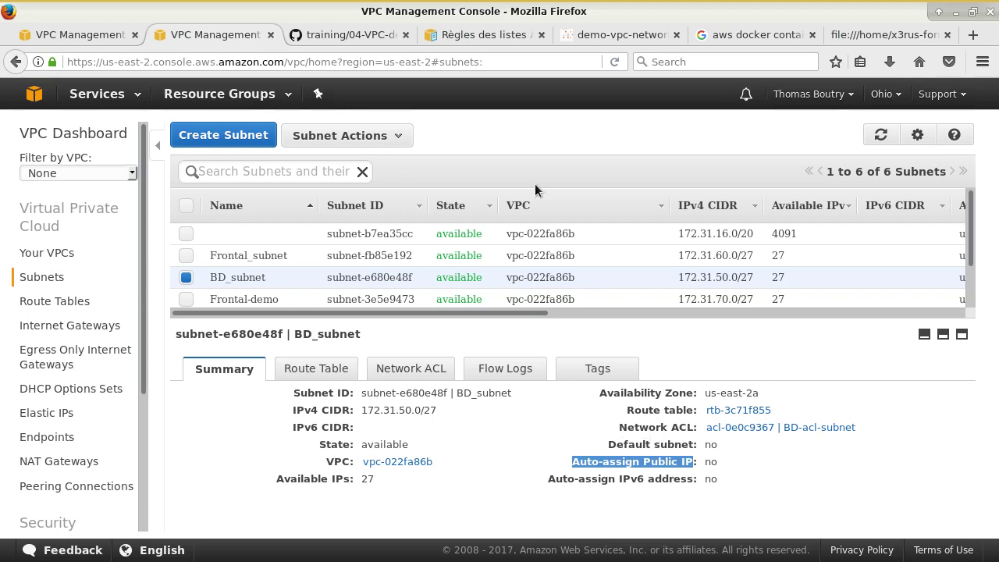
Read the AWS documentation's recommended network ACL rules for scenario 1, covering the inbound and outbound tables for IPv4 and IPv6
click(397, 39)
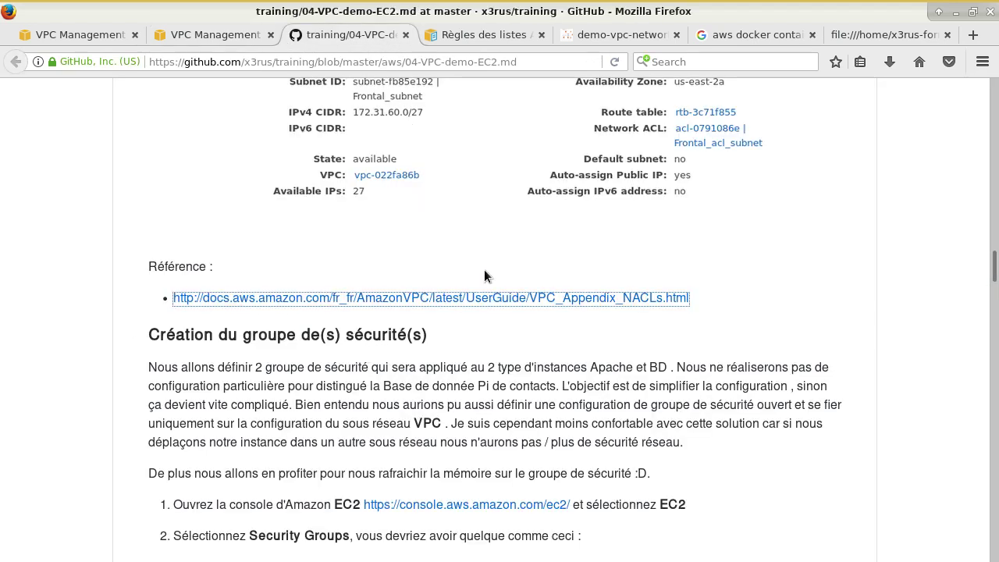
click(446, 35)
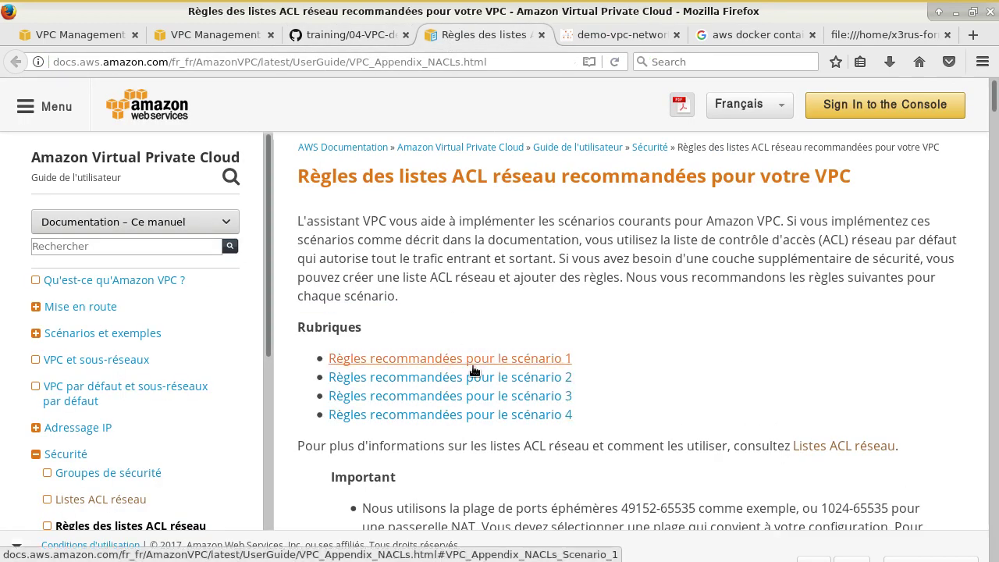
scroll(548, 252, down, 10)
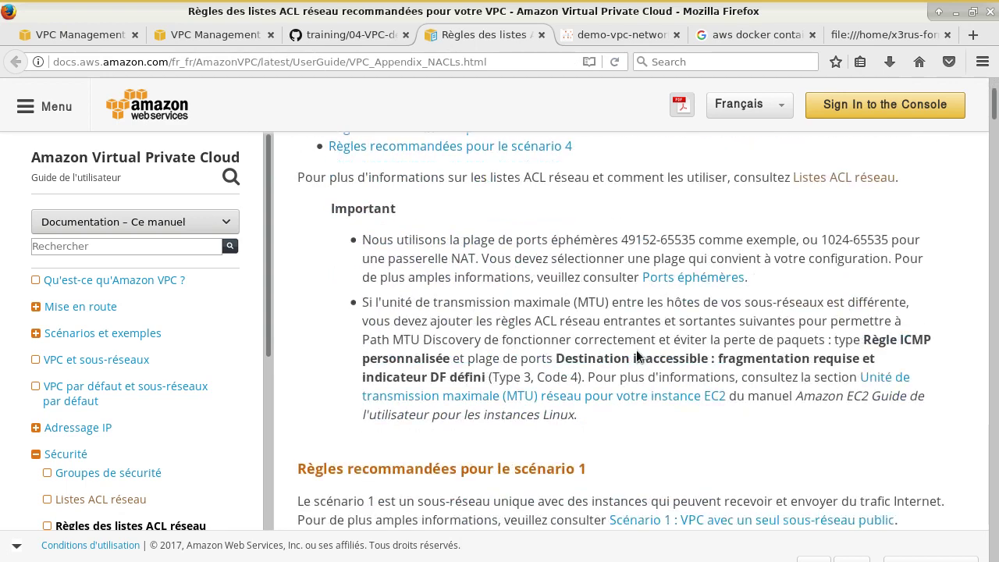
scroll(492, 322, down, 4)
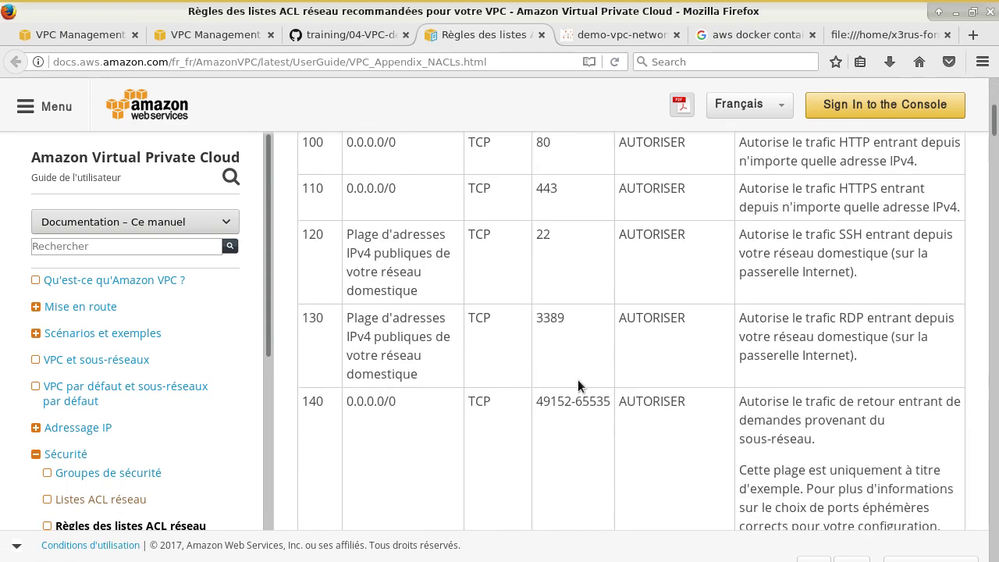
drag(537, 401, 863, 453)
scroll(840, 438, down, 12)
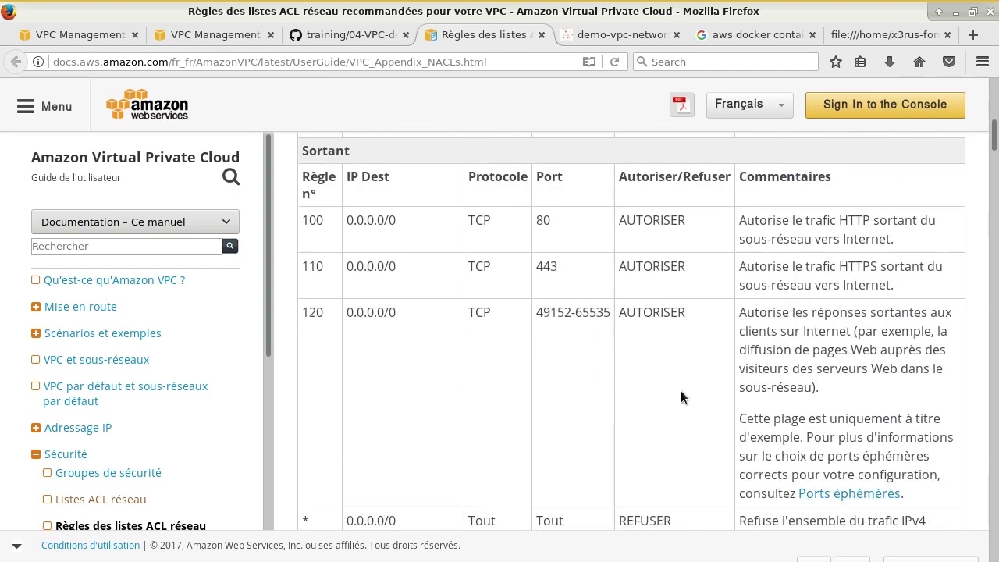
scroll(603, 354, down, 8)
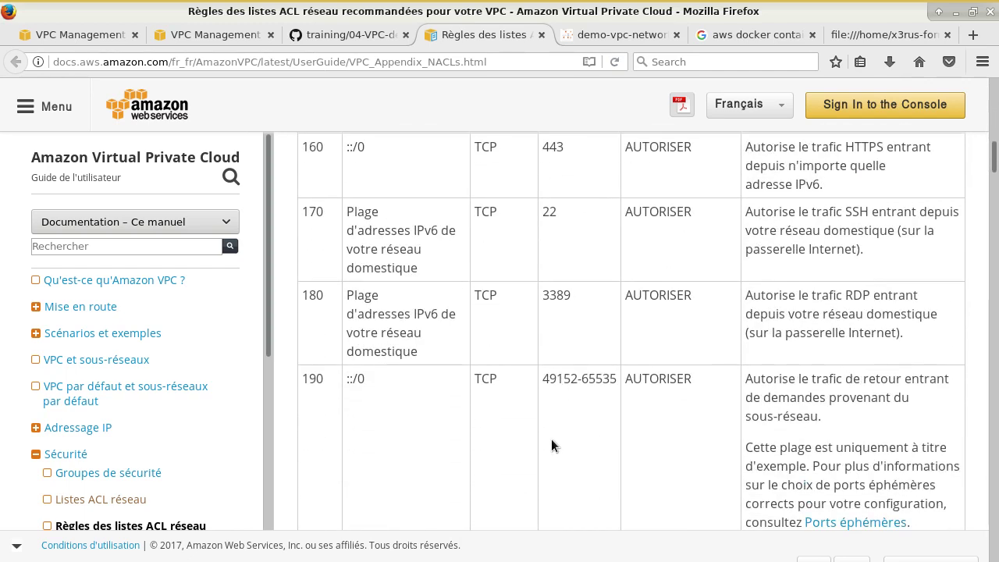
scroll(552, 440, down, 6)
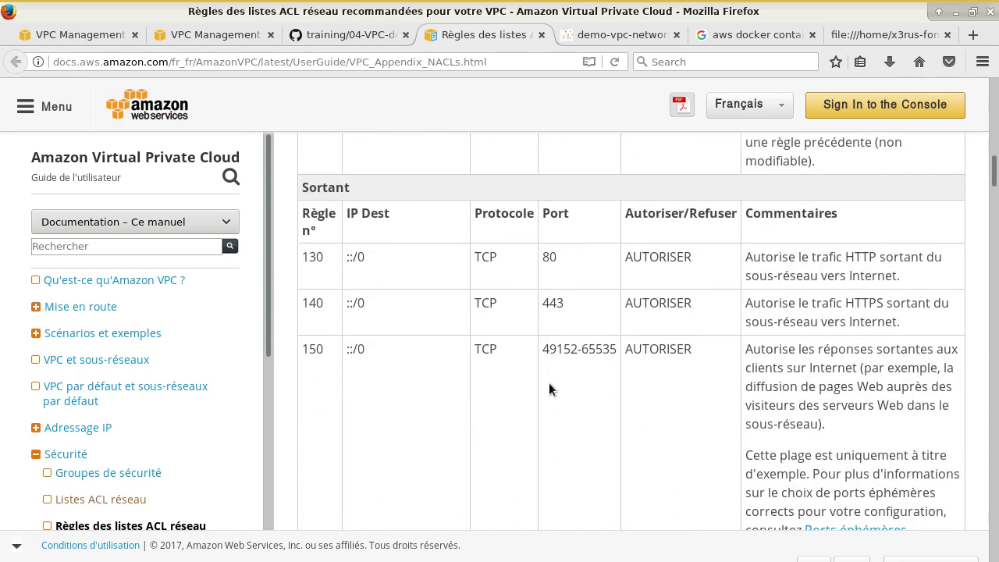
scroll(547, 386, up, 8)
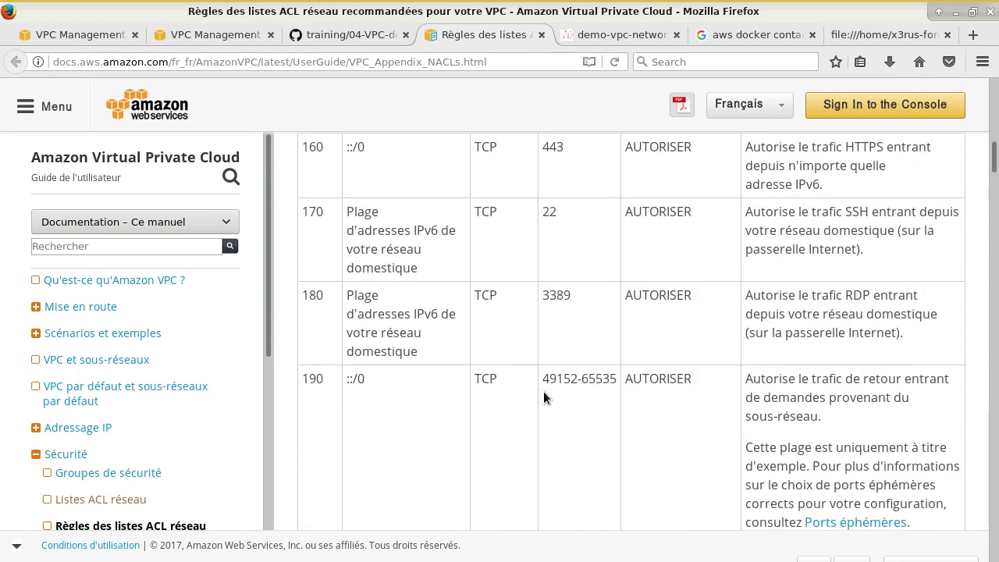
scroll(544, 394, up, 20)
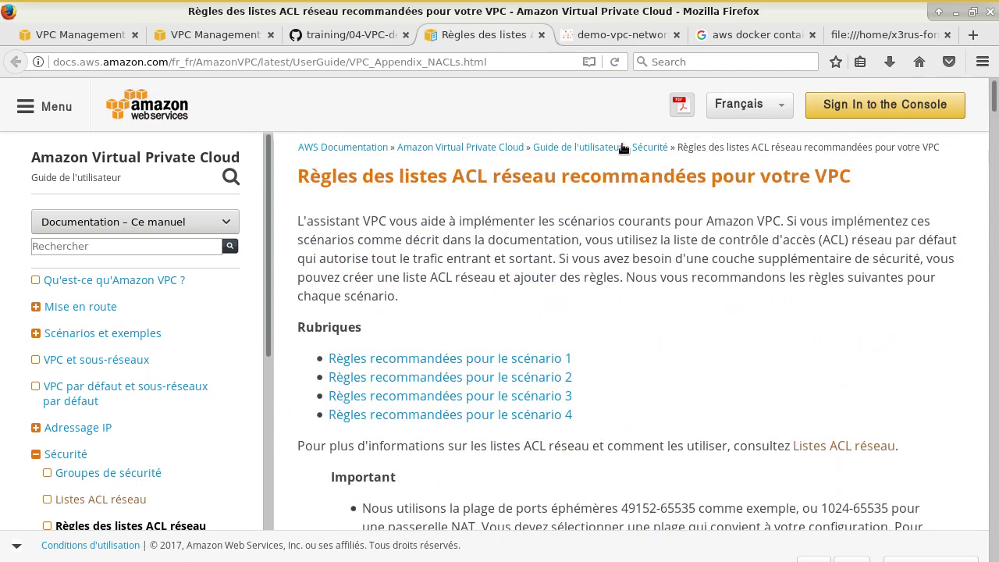
drag(561, 175, 832, 189)
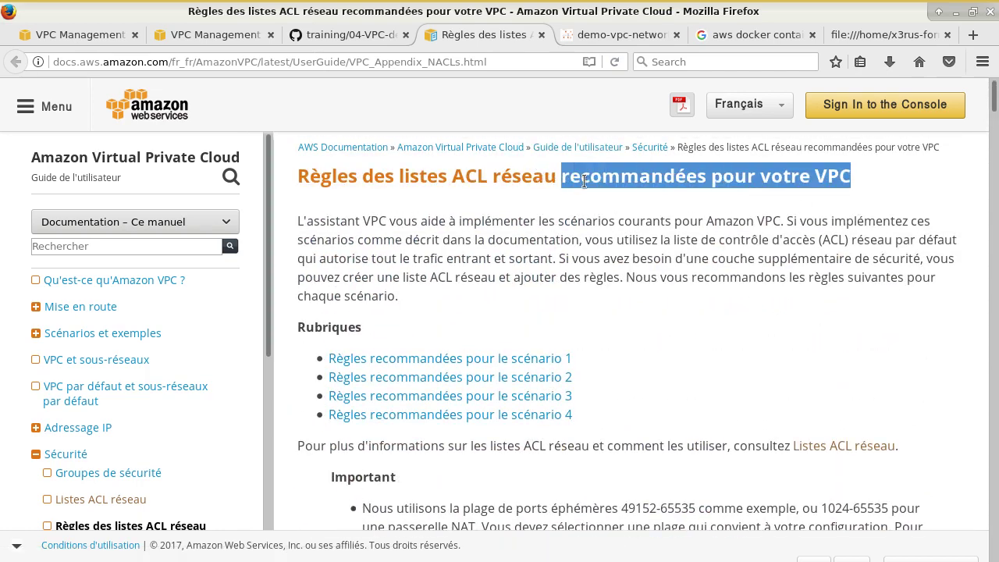
Read the introduction of the GitHub tutorial's section on creating the security groups for the Apache and BD instances
click(347, 34)
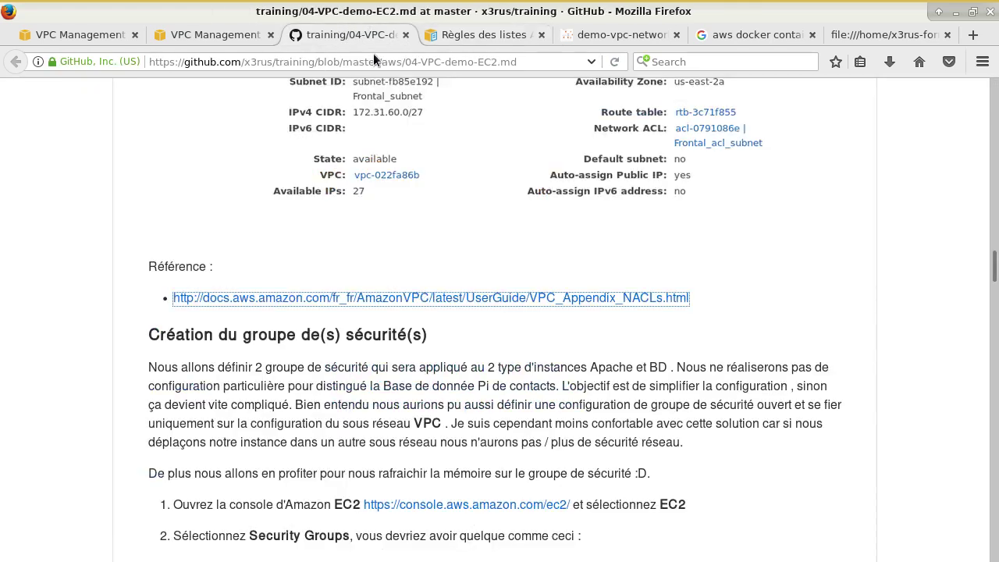
scroll(707, 324, down, 5)
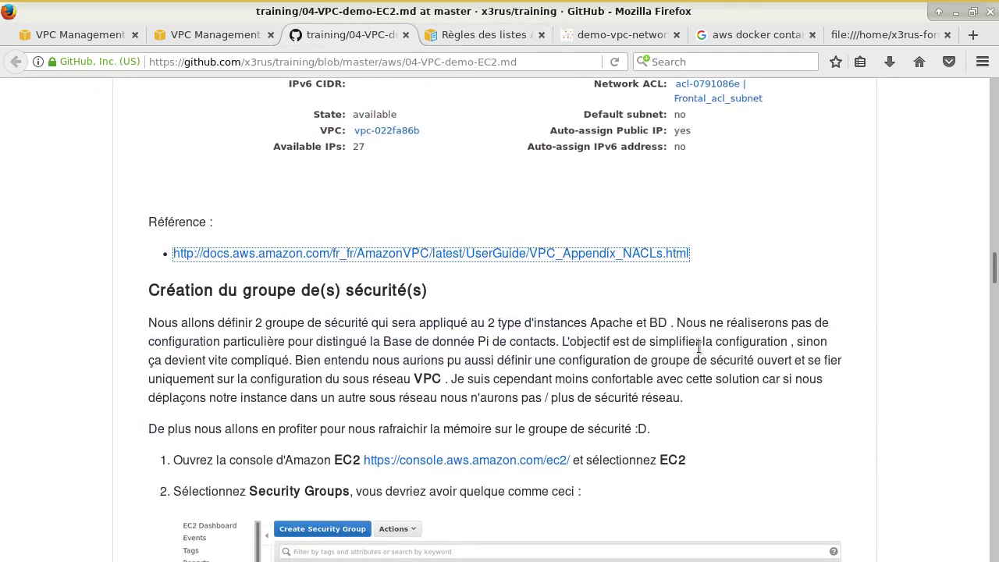
scroll(804, 305, up, 1)
scroll(804, 306, up, 2)
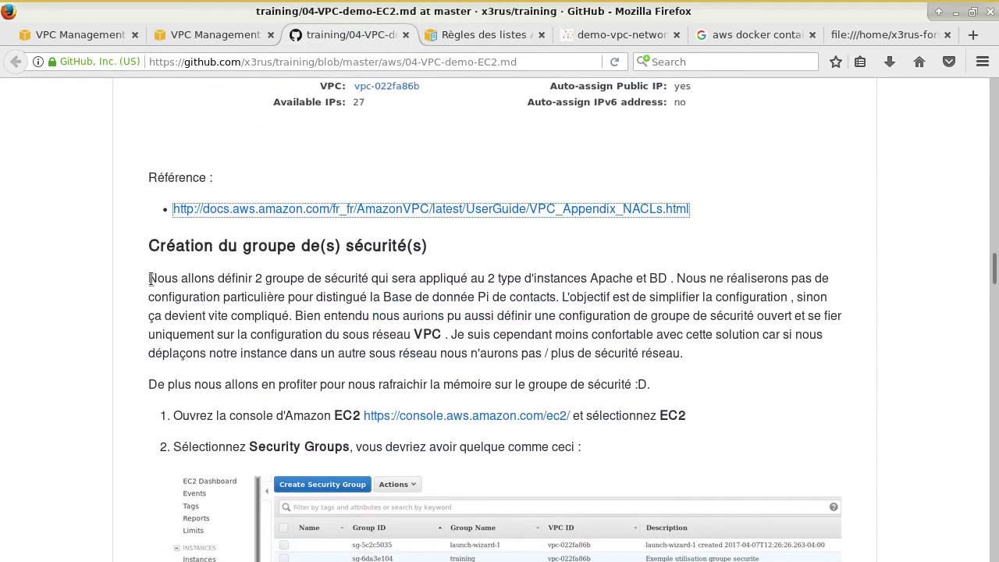
drag(166, 248, 469, 258)
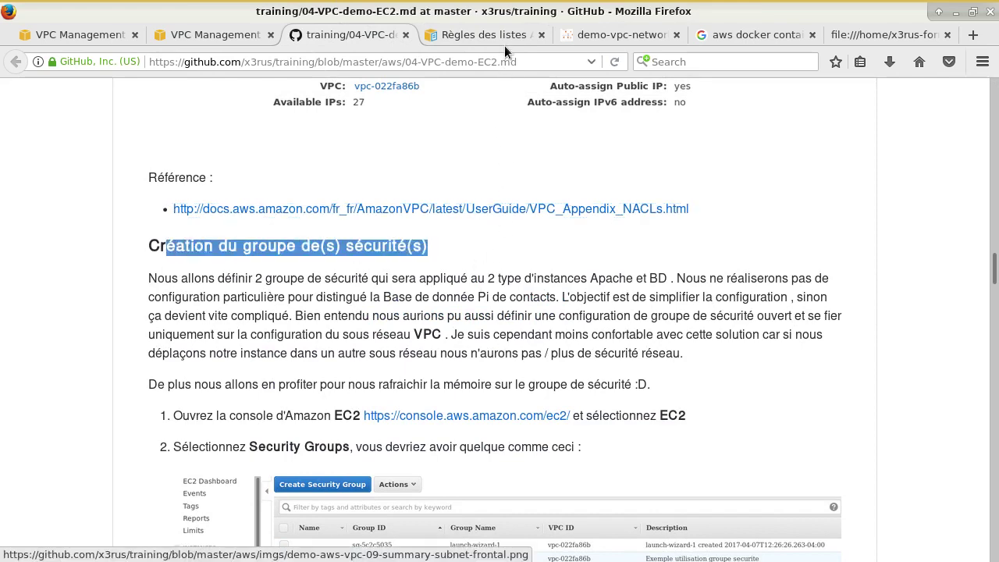
Switch the AWS console from VPC to the EC2 service and open its list of security groups
click(234, 37)
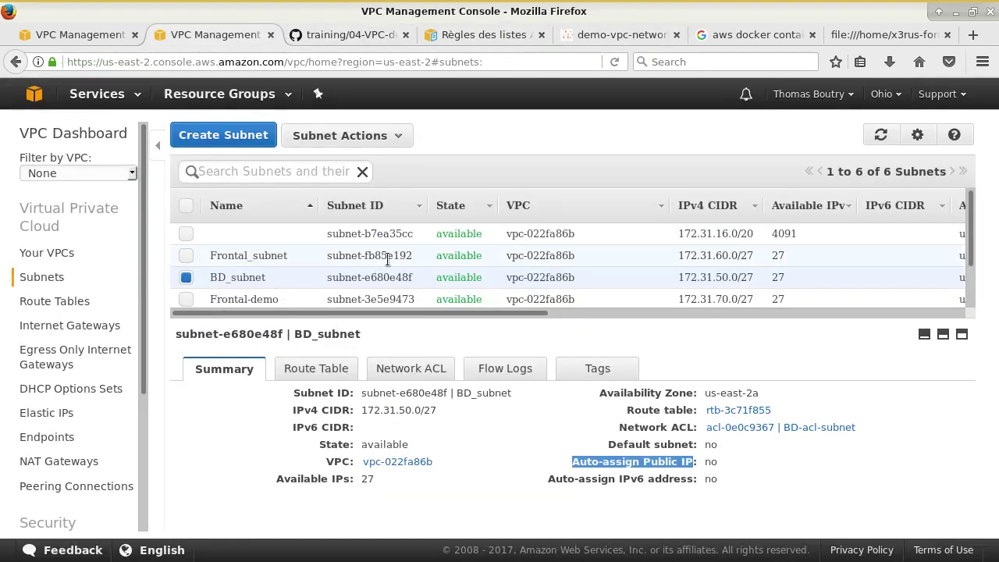
click(99, 94)
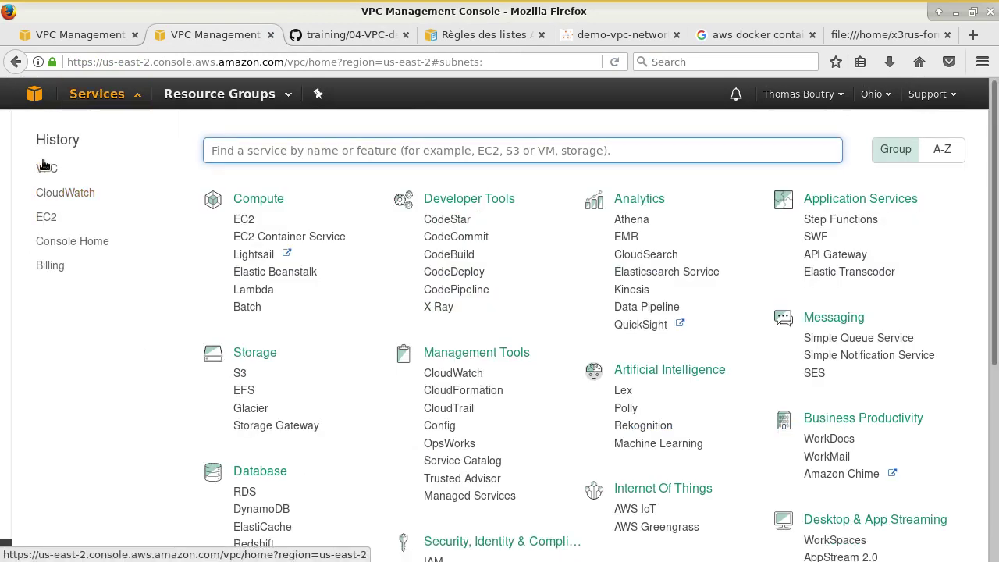
click(43, 217)
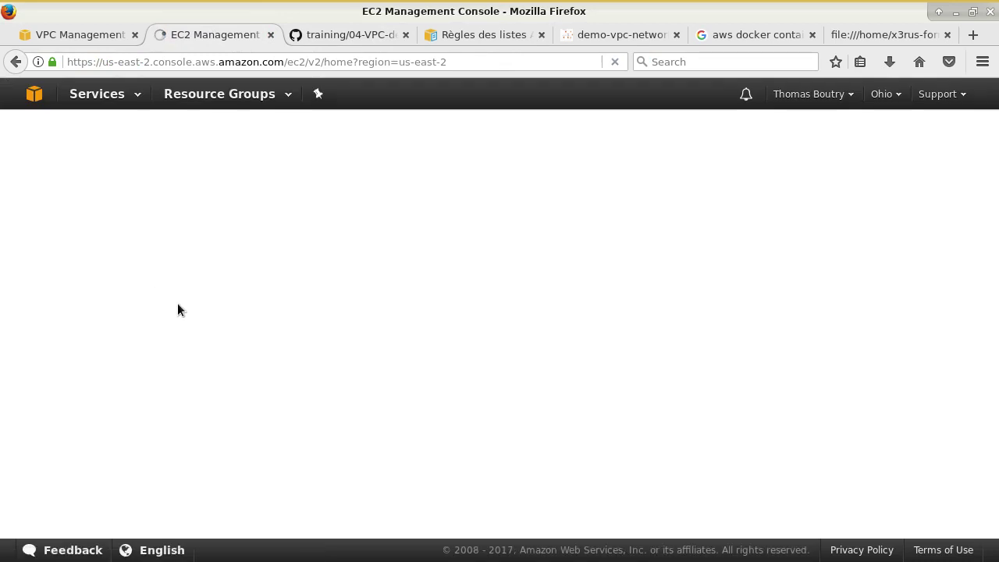
scroll(98, 344, down, 3)
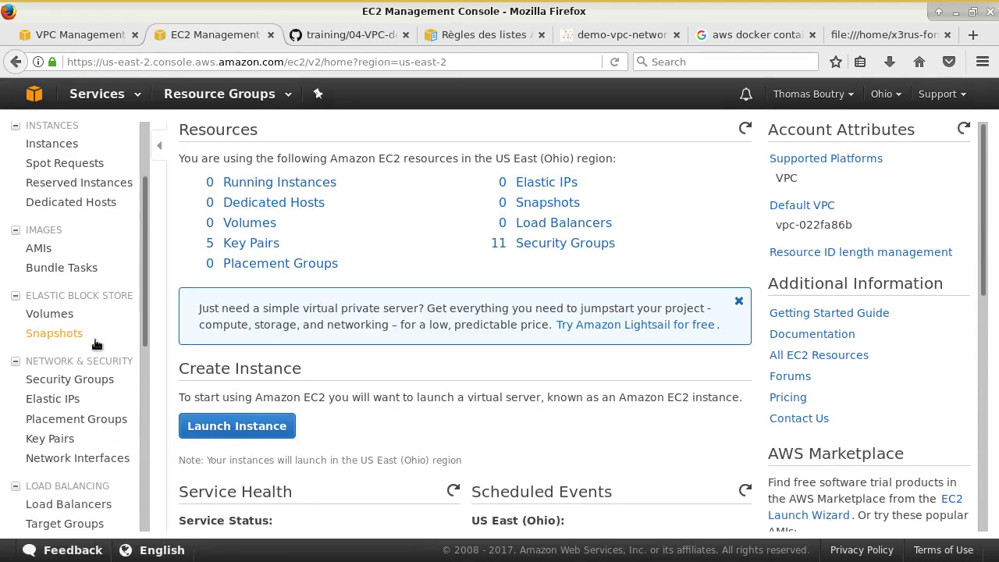
click(97, 377)
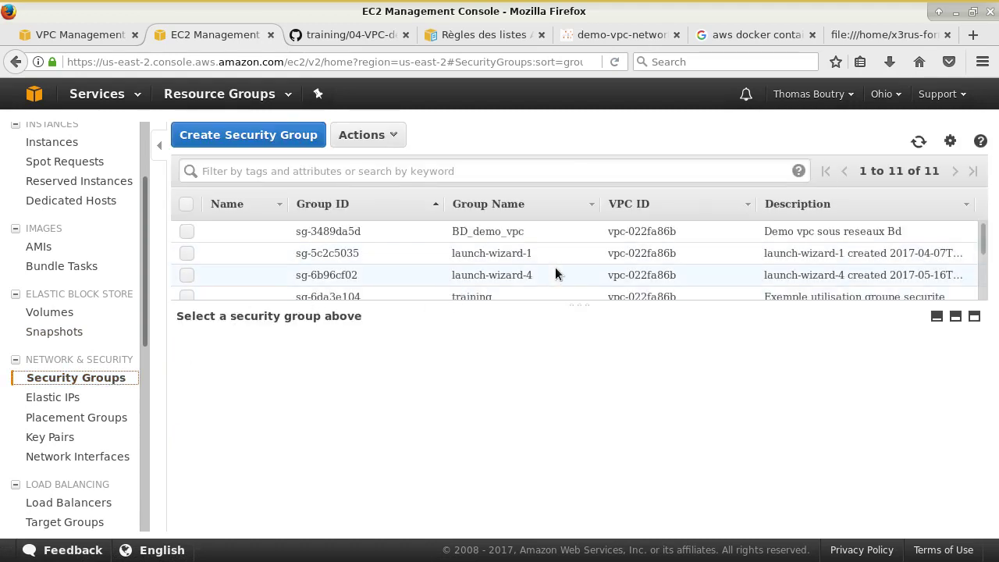
Select the Apache_demo_vpc security group and examine its inbound ports and its outbound rule
scroll(553, 265, down, 3)
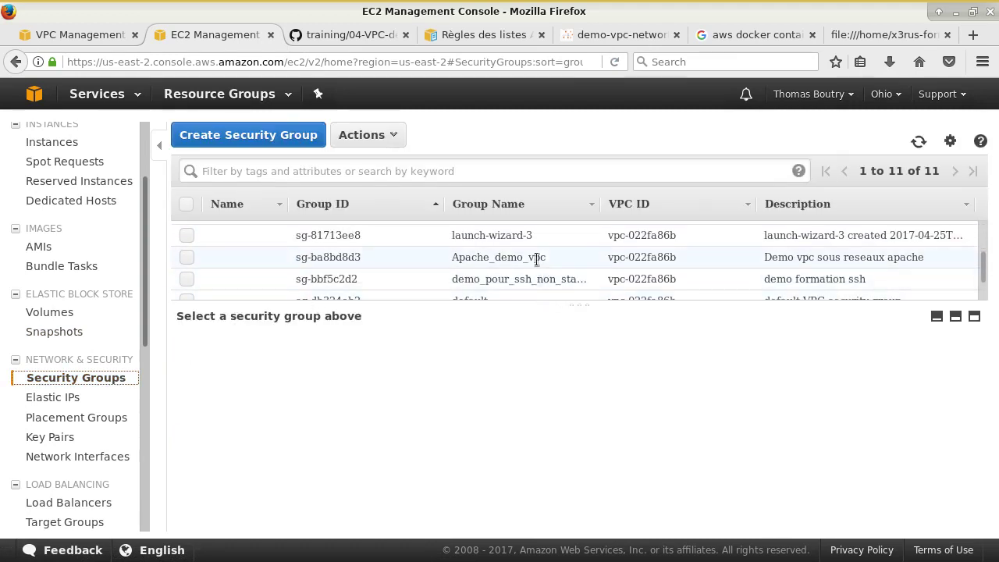
click(549, 257)
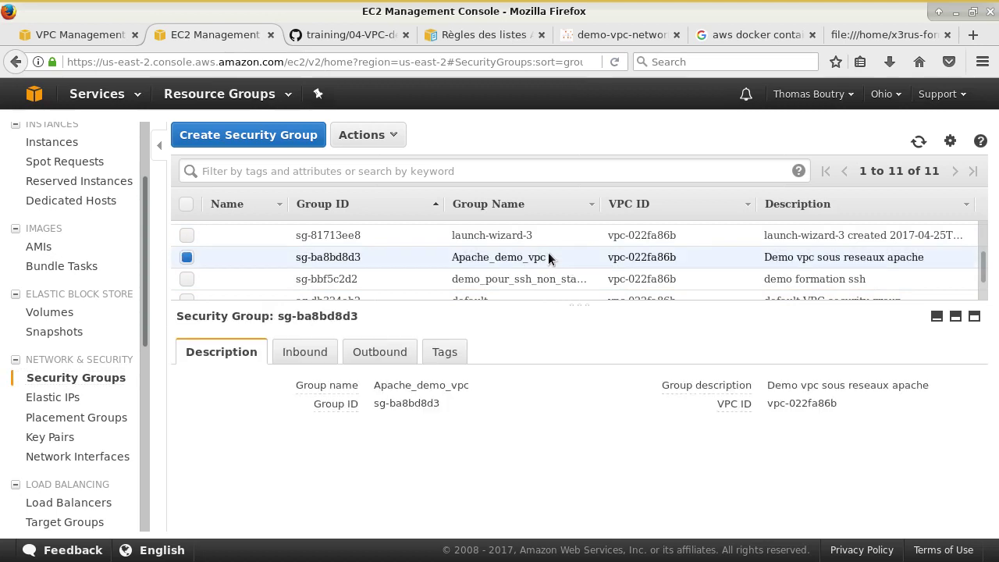
click(302, 354)
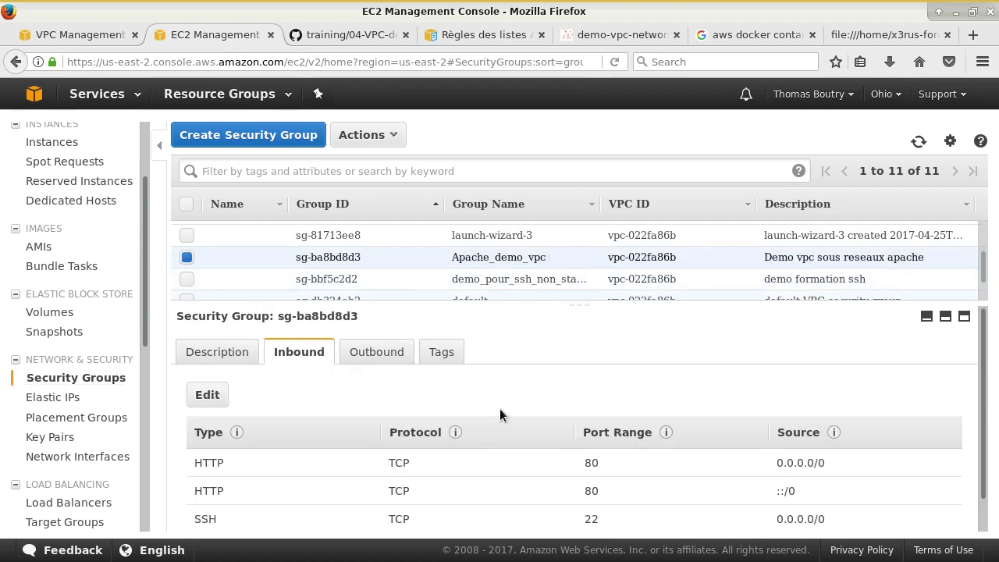
scroll(521, 367, down, 1)
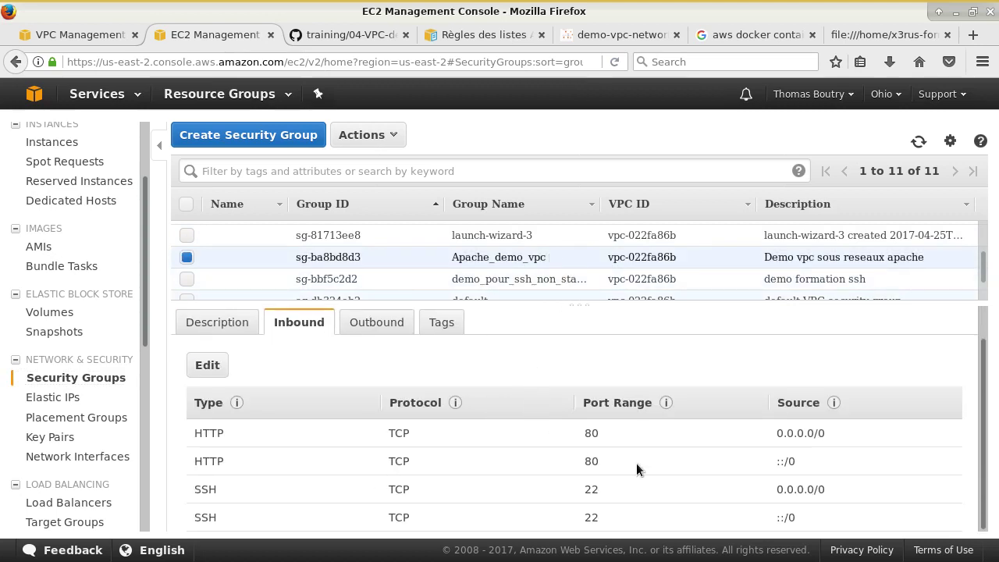
drag(571, 436, 627, 437)
click(600, 459)
drag(575, 518, 649, 504)
click(377, 322)
drag(382, 463, 851, 471)
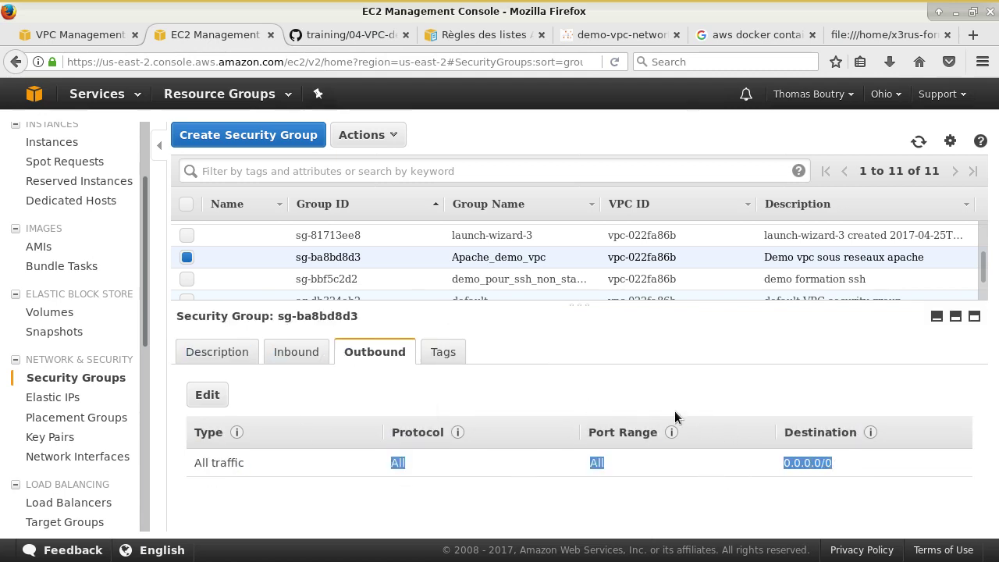
Select the BD_demo_vpc security group and examine its inbound rules, especially the port and source of the MYSQL/Aurora entries
scroll(522, 272, down, 2)
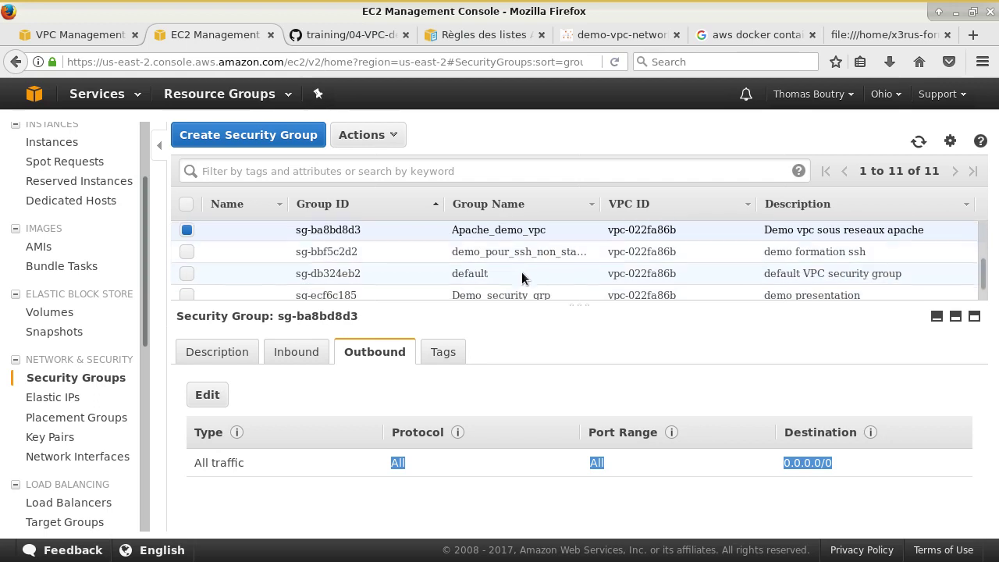
scroll(539, 273, up, 2)
scroll(535, 281, up, 2)
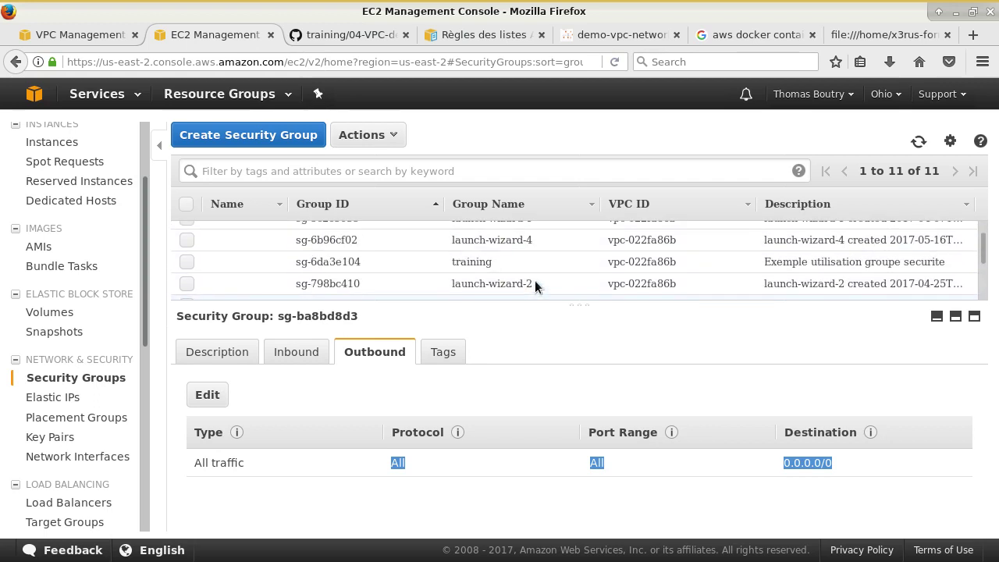
scroll(532, 275, up, 2)
click(546, 229)
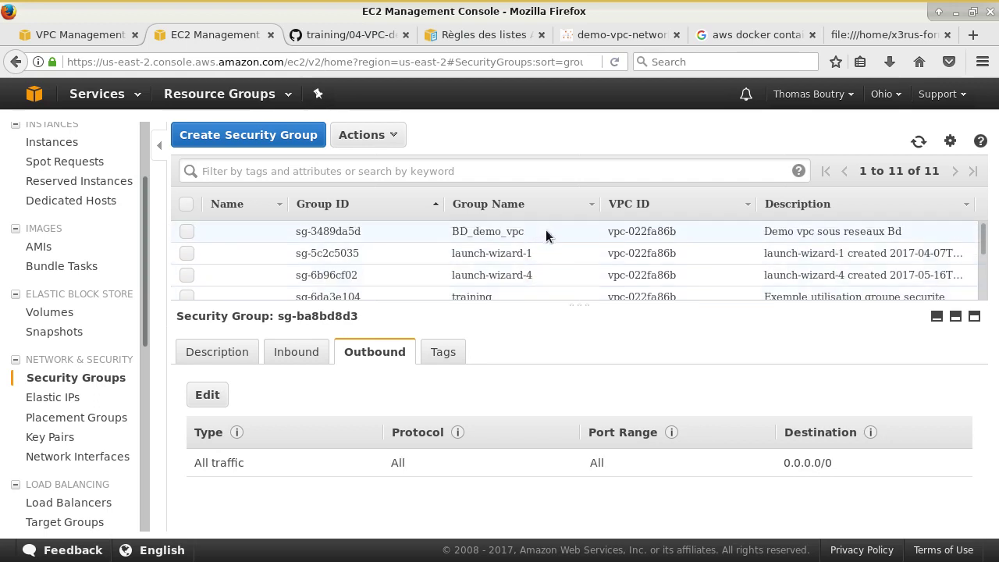
click(313, 356)
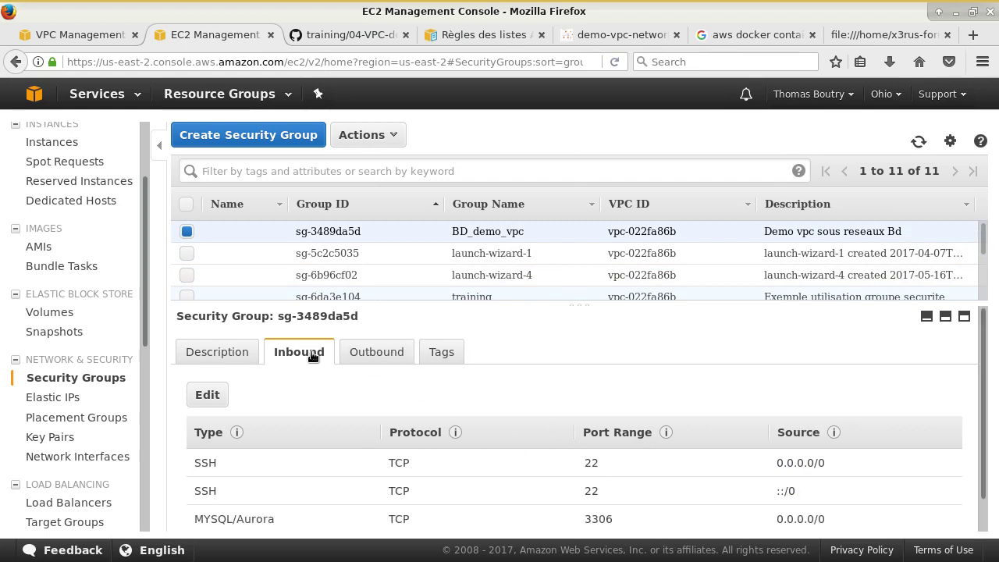
scroll(450, 402, down, 1)
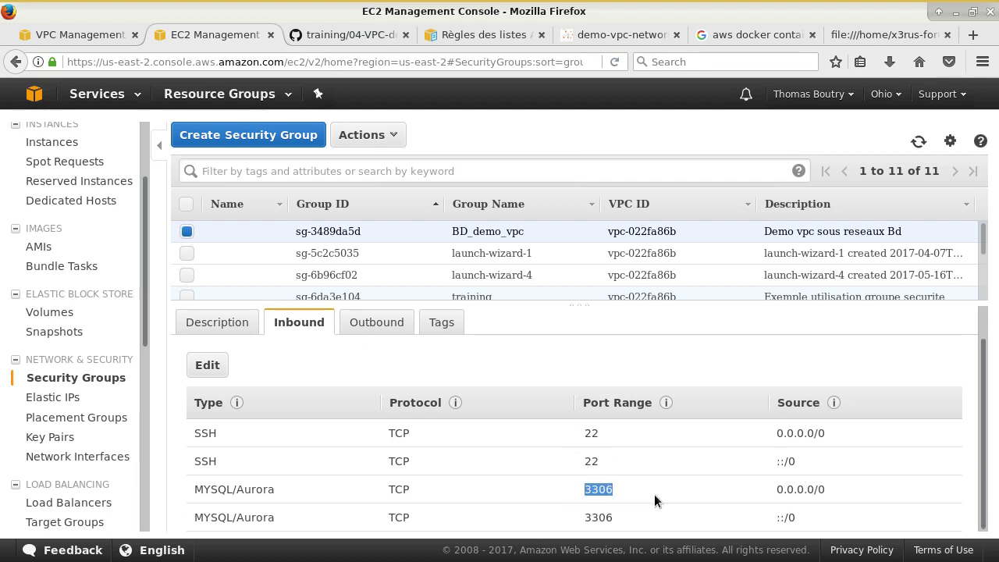
drag(774, 490, 850, 489)
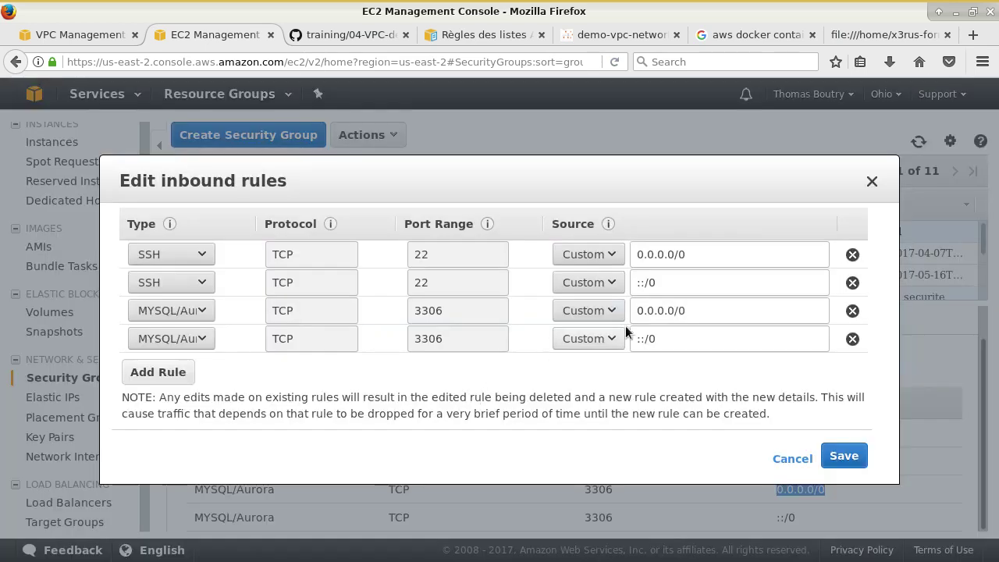
Set the source of the IPv4 MYSQL/Aurora inbound rule of the BD_demo_vpc security group to 172.31.50.0/27
click(634, 321)
key(ctrl+a)
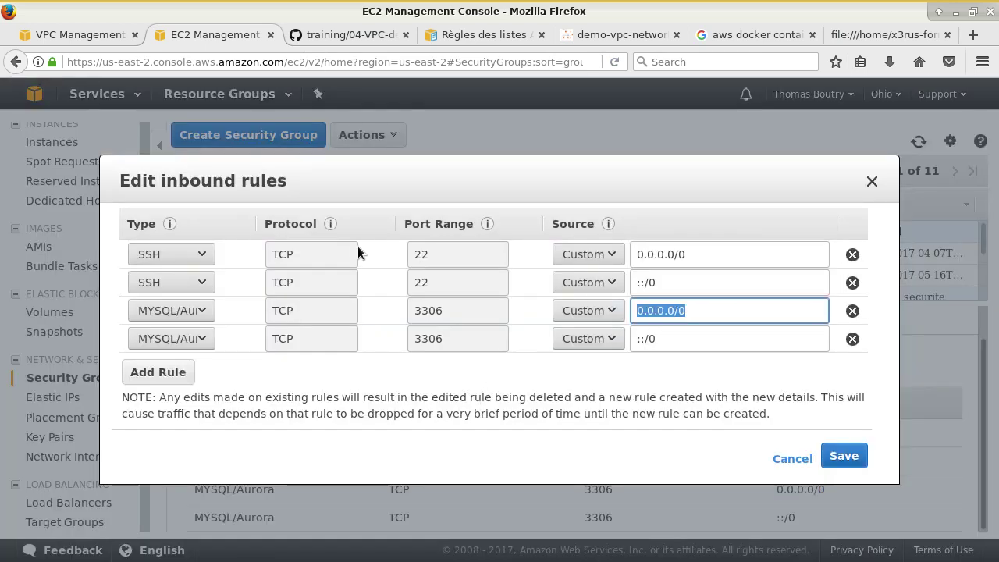
text(172.)
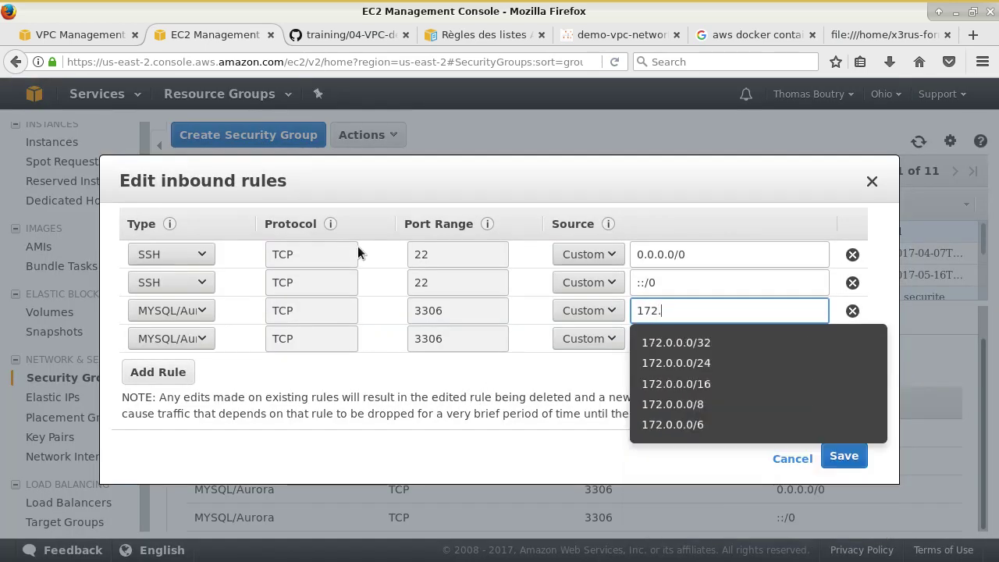
text(31)
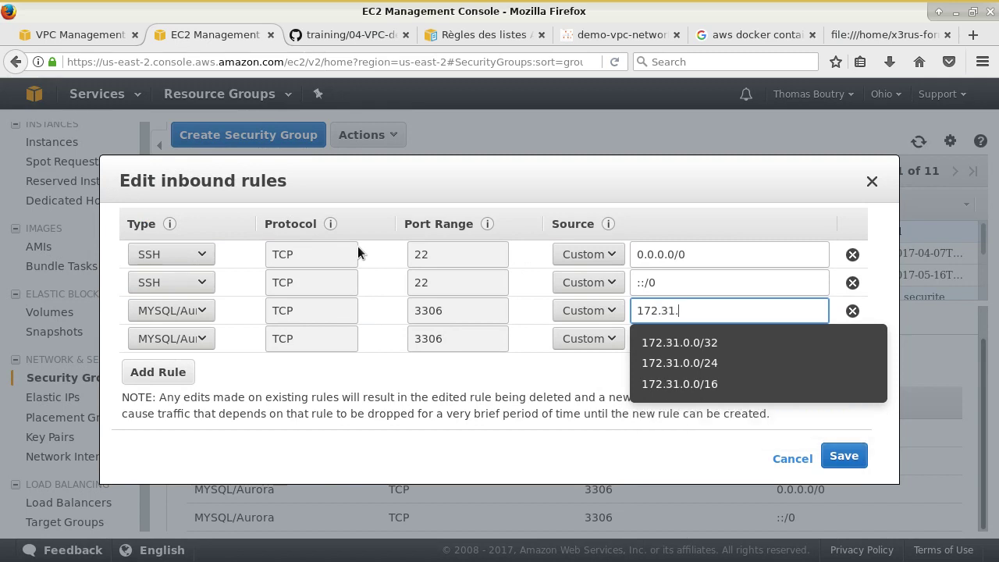
text(.50)
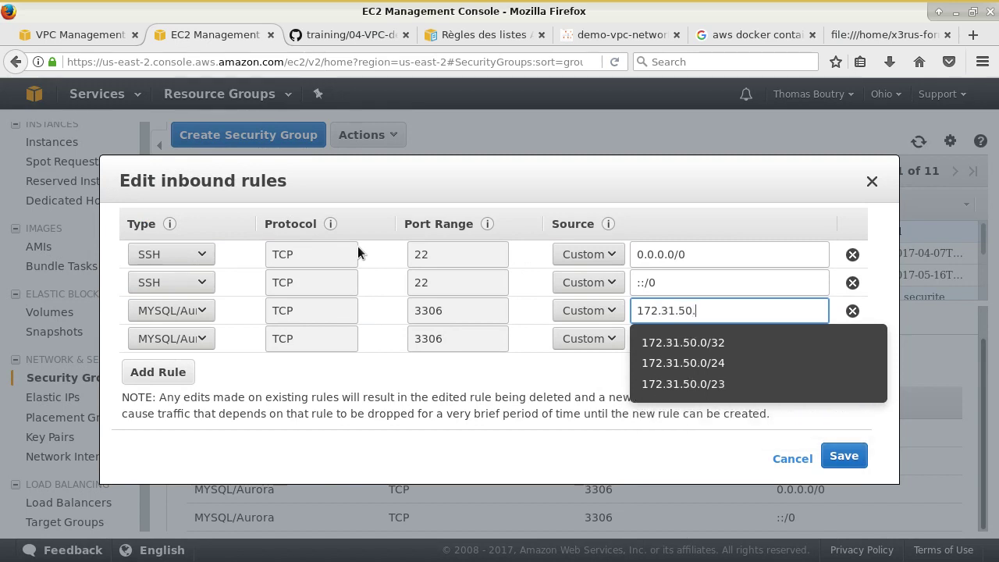
text(.0/27)
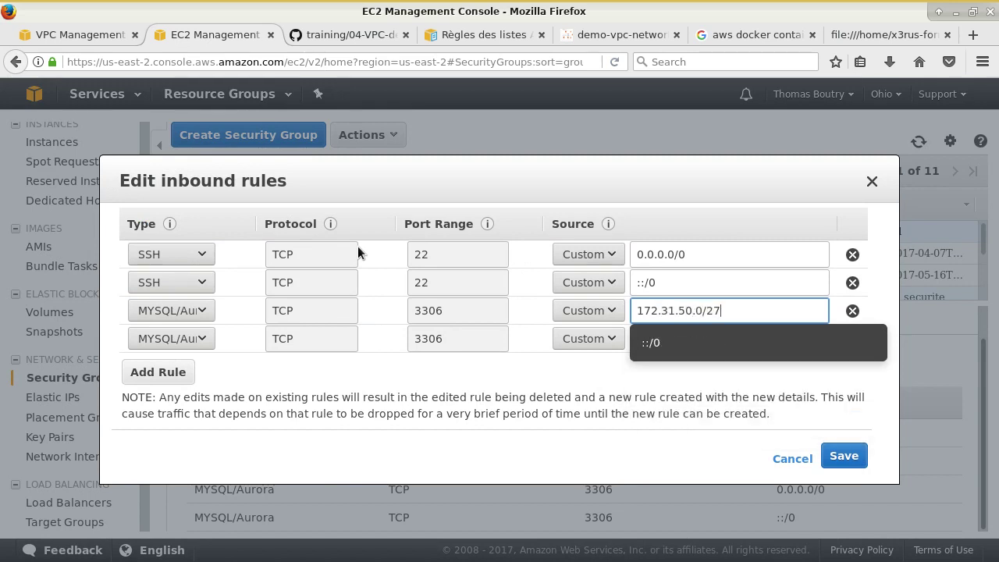
key(Escape)
drag(749, 310, 634, 313)
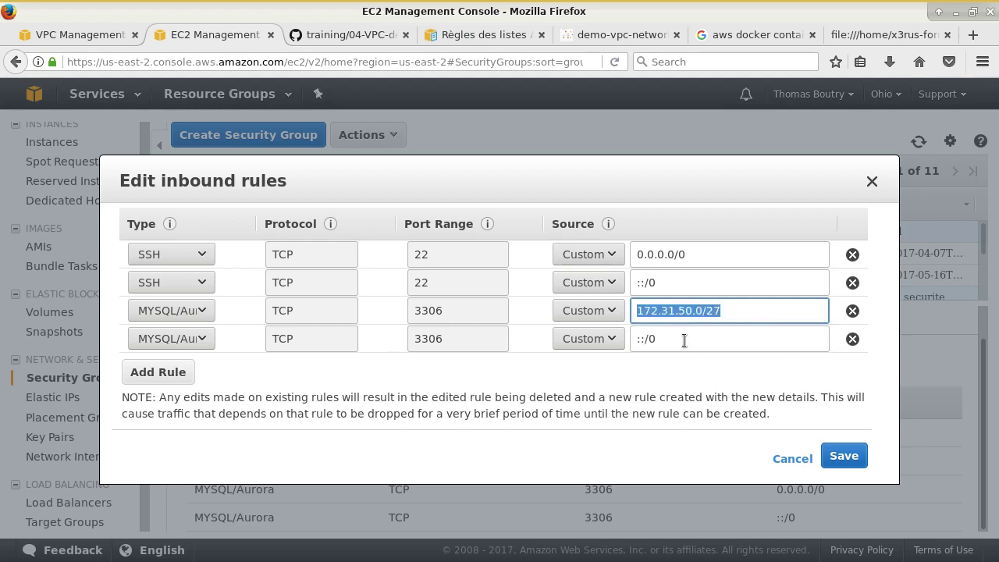
Remove the MYSQL/Aurora rule with source ::/0 and save the inbound rules of BD_demo_vpc
click(852, 341)
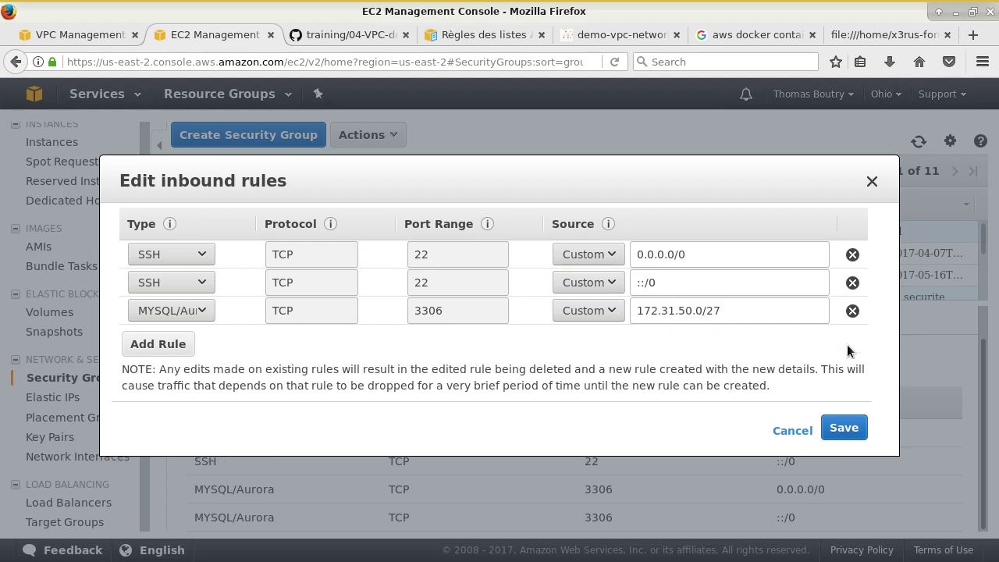
click(848, 425)
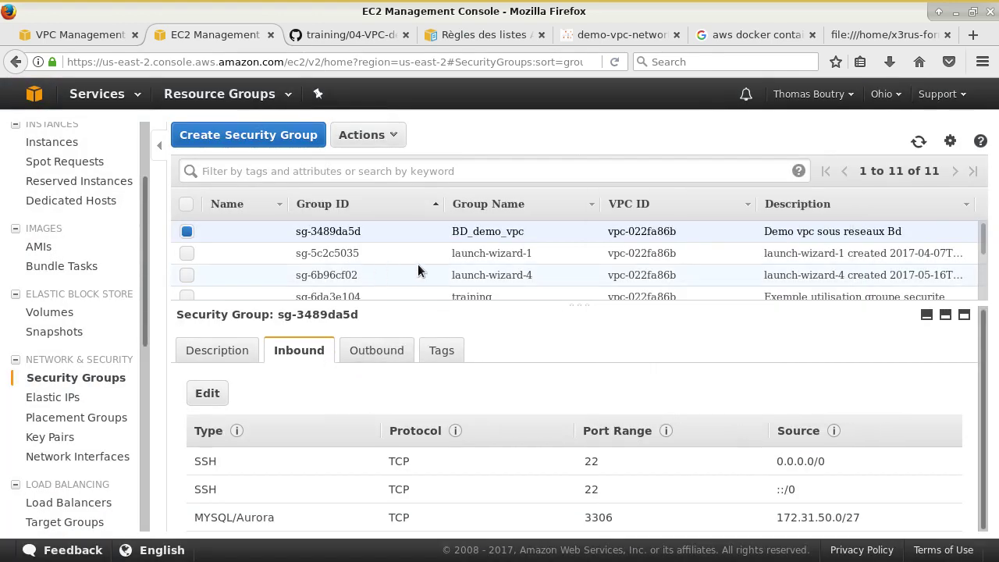
scroll(417, 264, down, 3)
scroll(418, 265, up, 3)
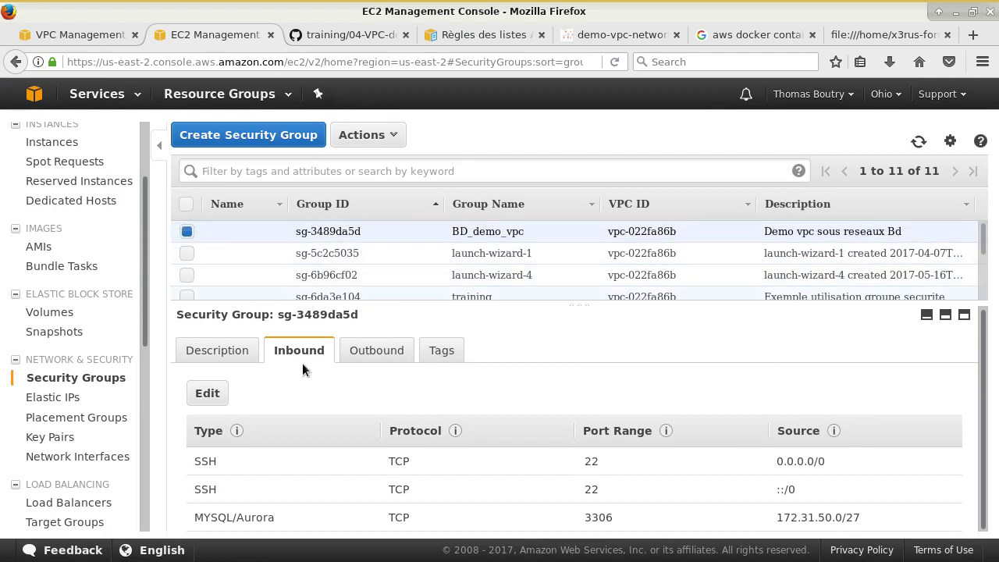
Open the form for creating a security group, check which VPCs it offers, and cancel it
click(250, 137)
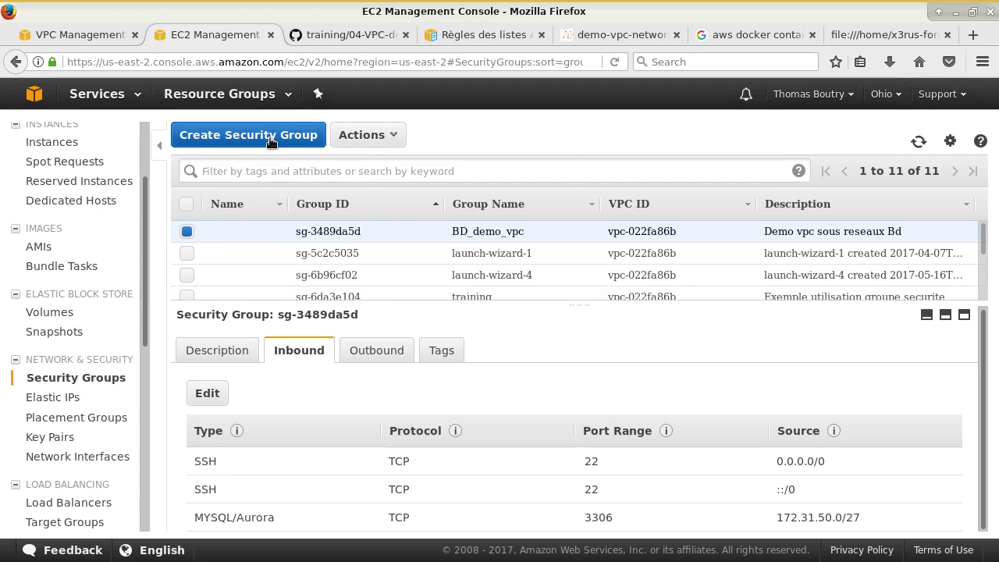
click(271, 136)
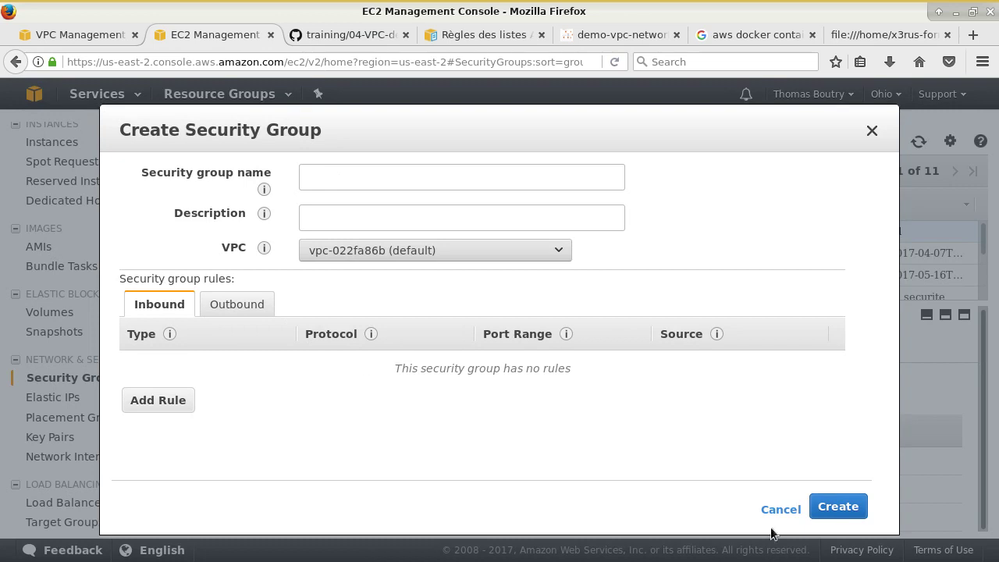
click(367, 265)
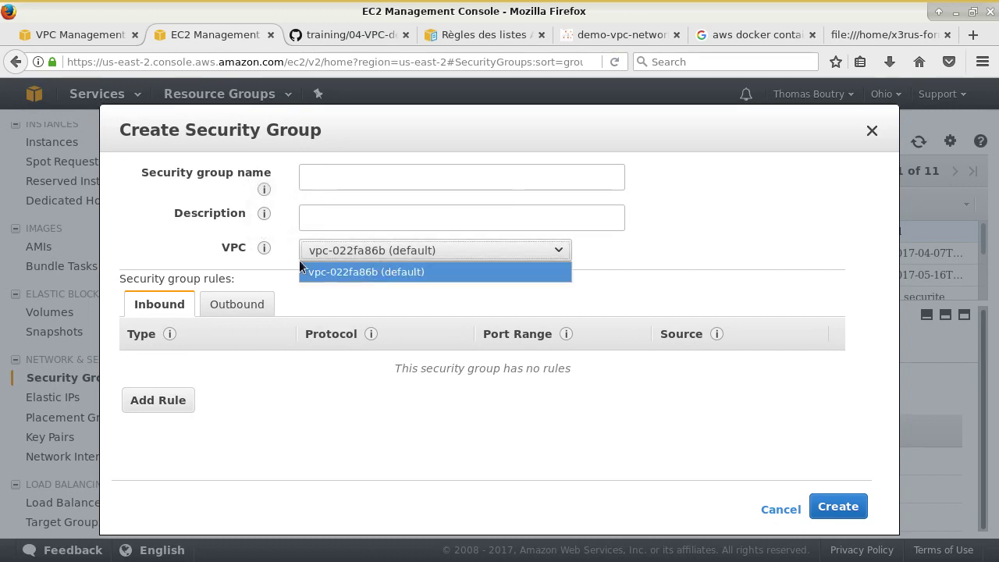
click(587, 355)
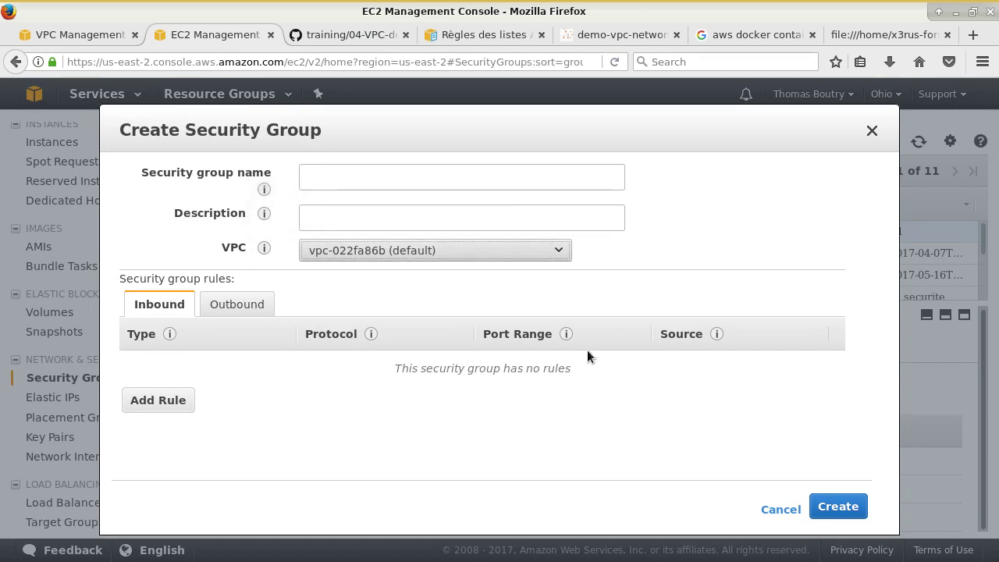
click(790, 509)
Go to the container preparation section of the GitHub tutorial and open its linked page on preparing the Apache and BD environment
click(340, 37)
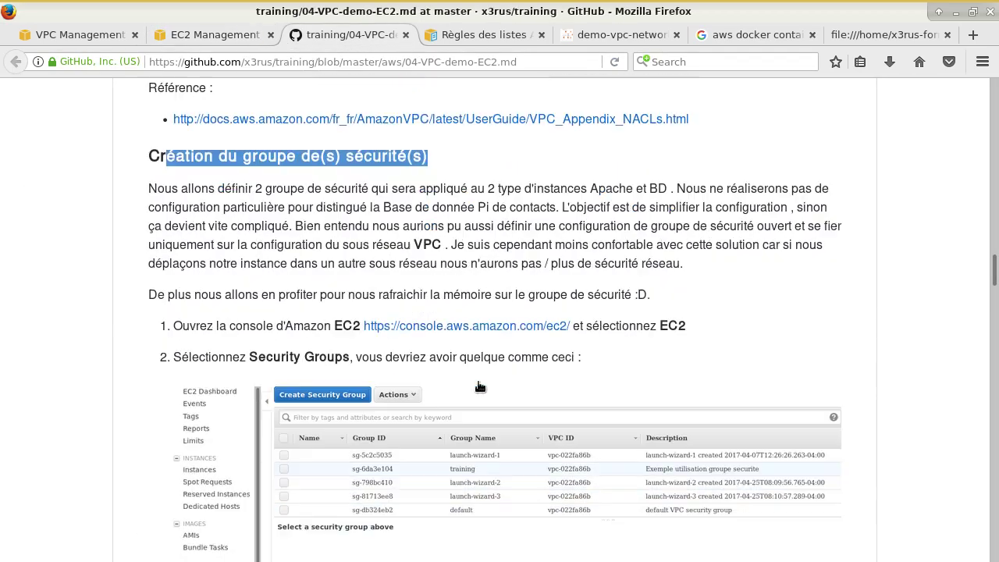
scroll(482, 332, down, 10)
scroll(479, 326, down, 15)
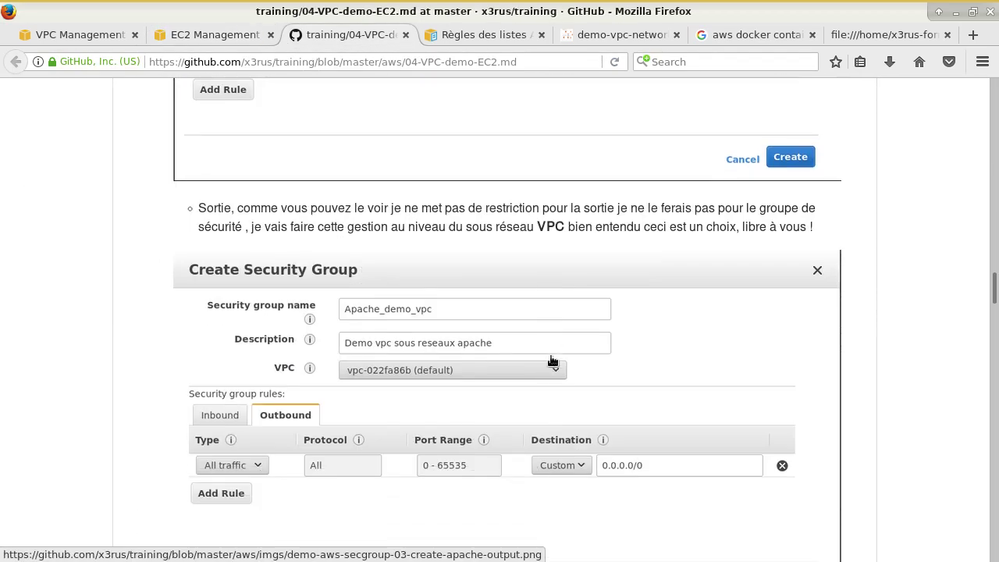
scroll(327, 293, down, 13)
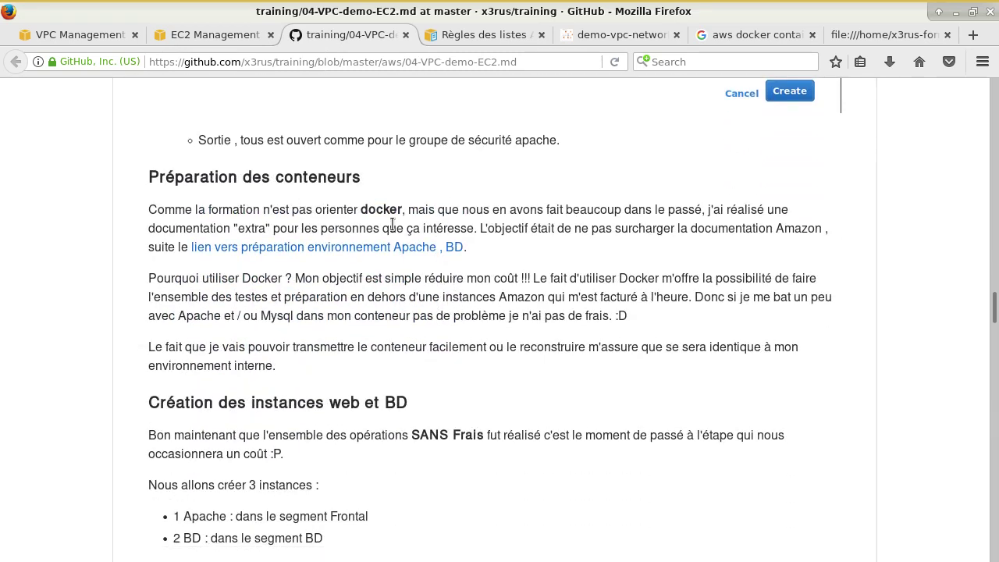
drag(239, 209, 415, 210)
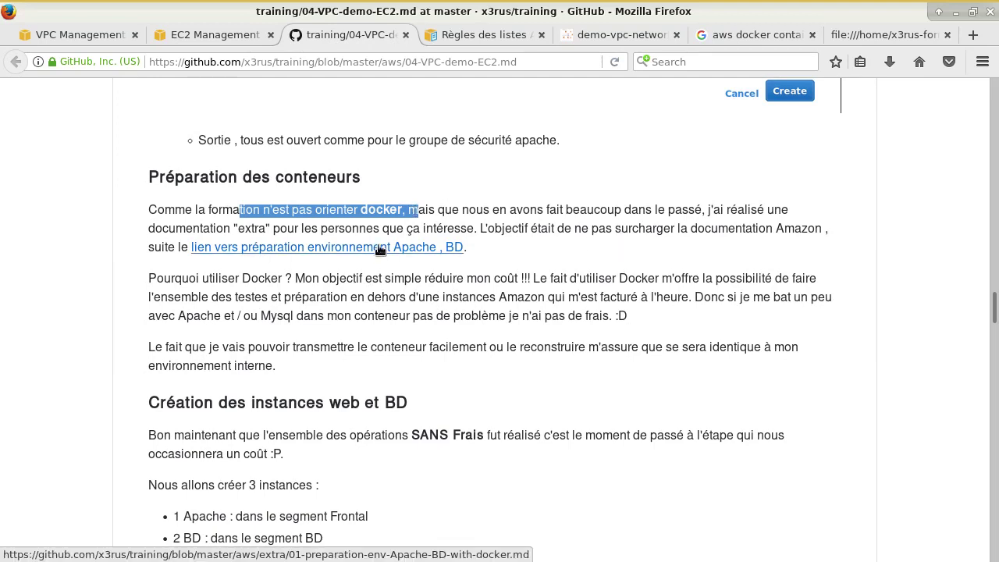
middle_click(297, 248)
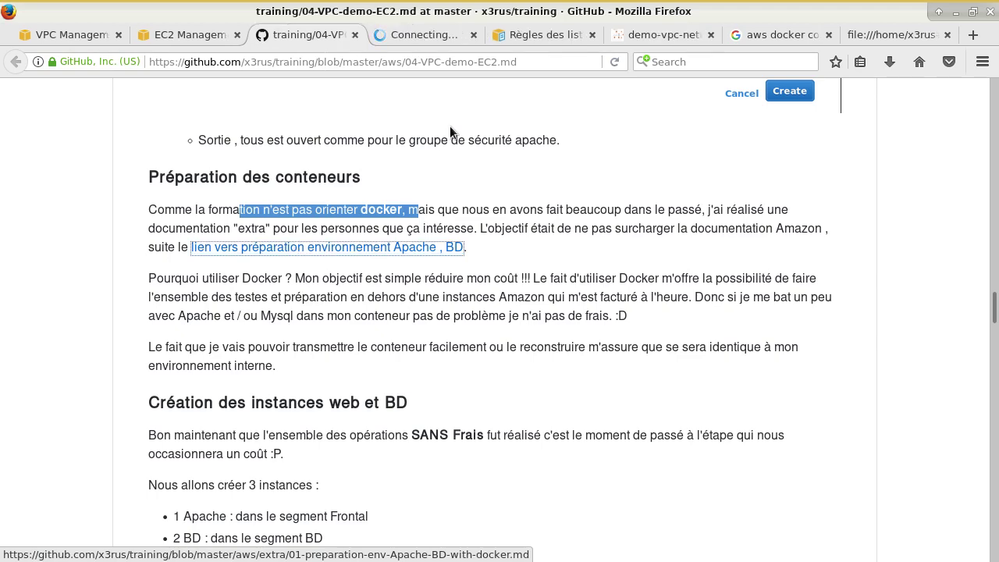
click(445, 35)
Read the Apache container section, examining the showpi and contacts applications and the database environment variables in the PHP code
scroll(538, 305, down, 5)
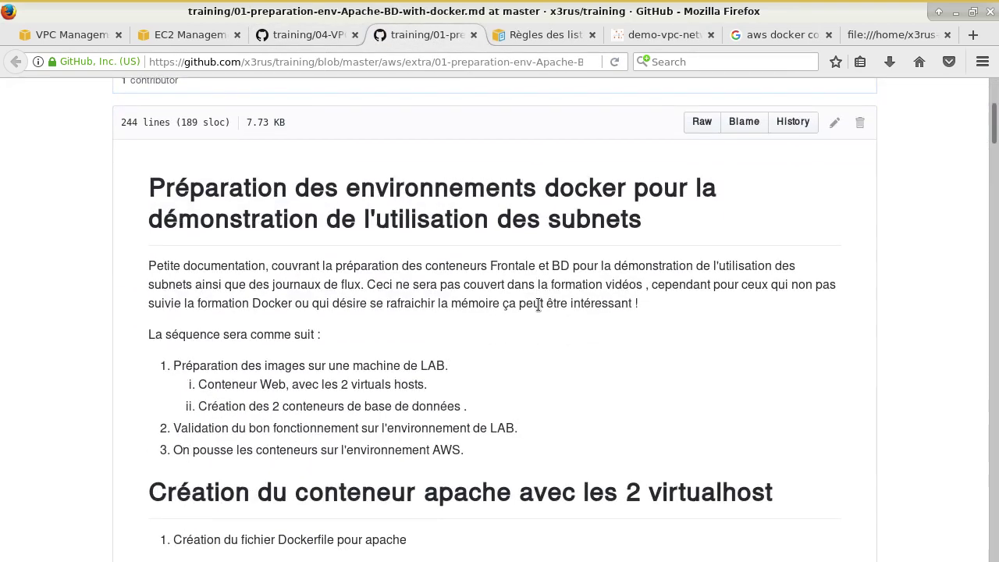
scroll(538, 304, down, 8)
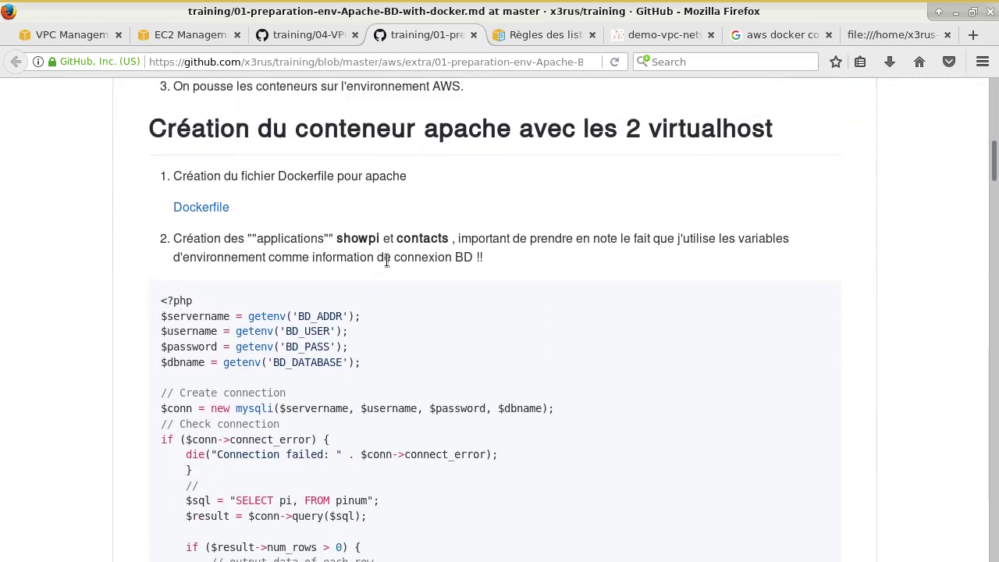
scroll(387, 260, up, 1)
drag(289, 192, 780, 187)
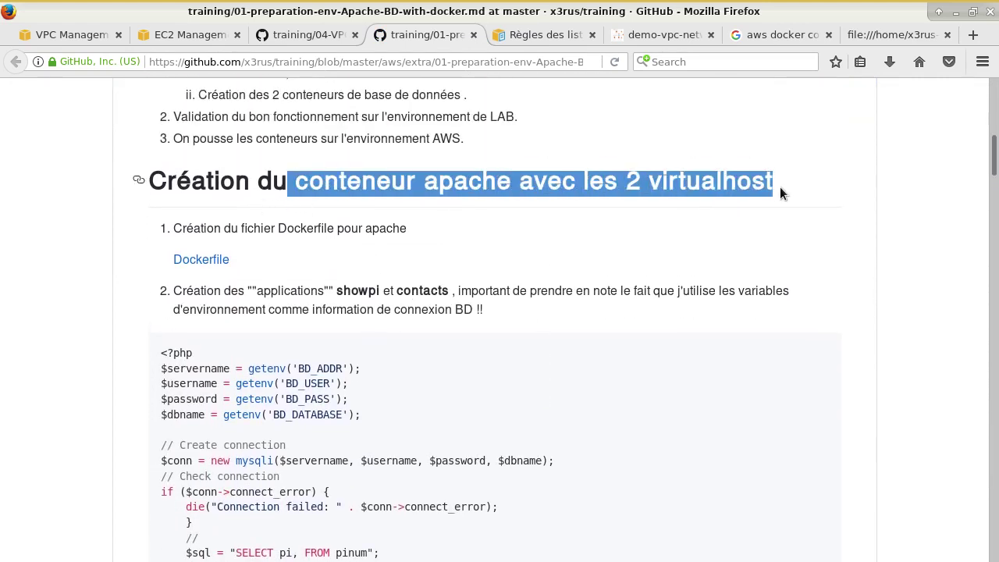
click(429, 291)
double_click(357, 290)
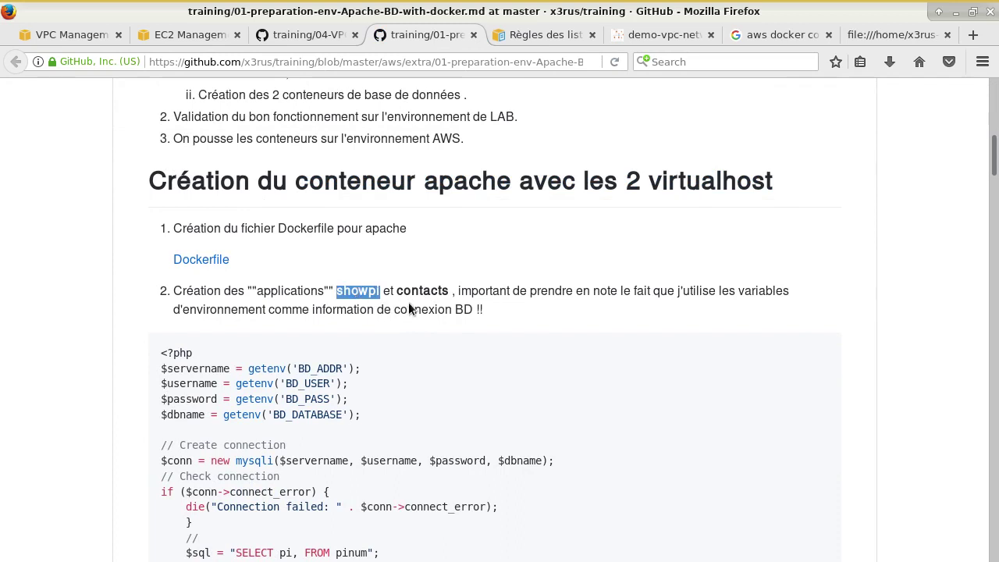
scroll(474, 312, down, 2)
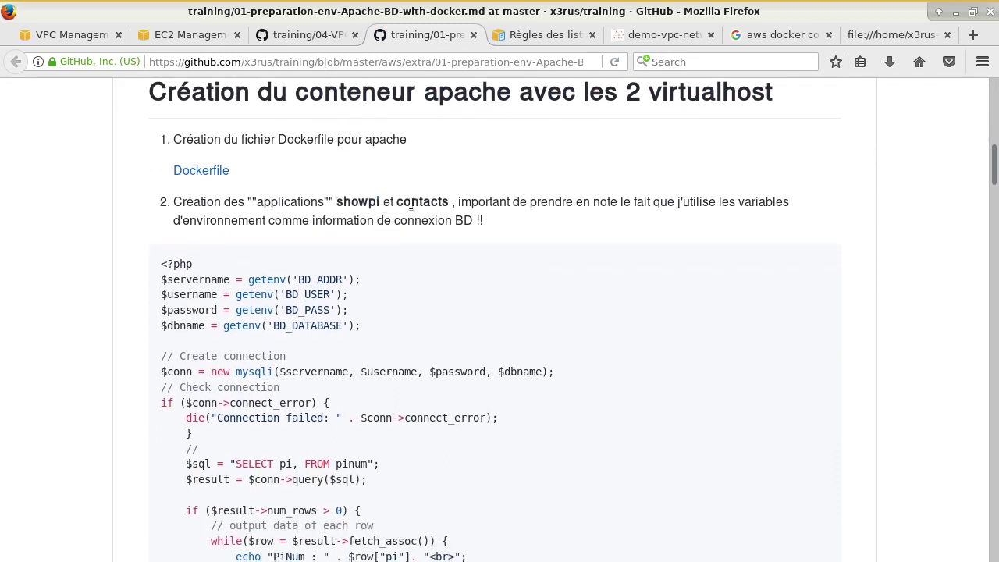
double_click(414, 202)
scroll(426, 305, down, 2)
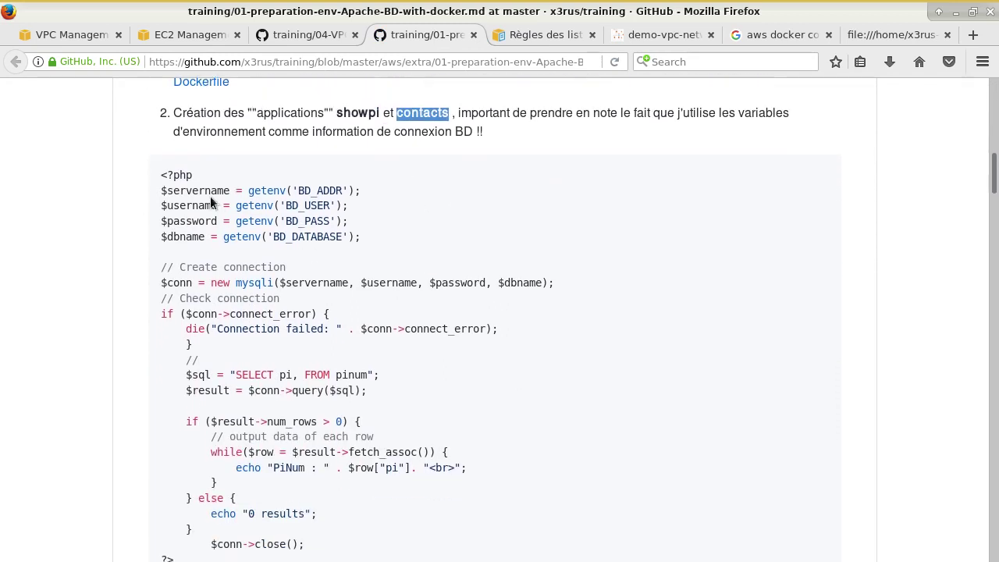
drag(160, 191, 360, 237)
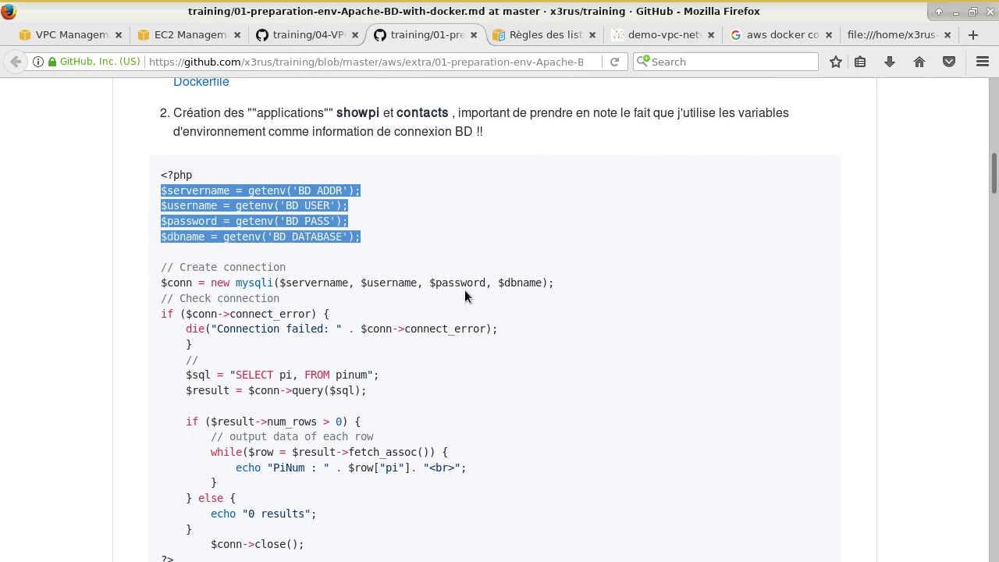
click(274, 191)
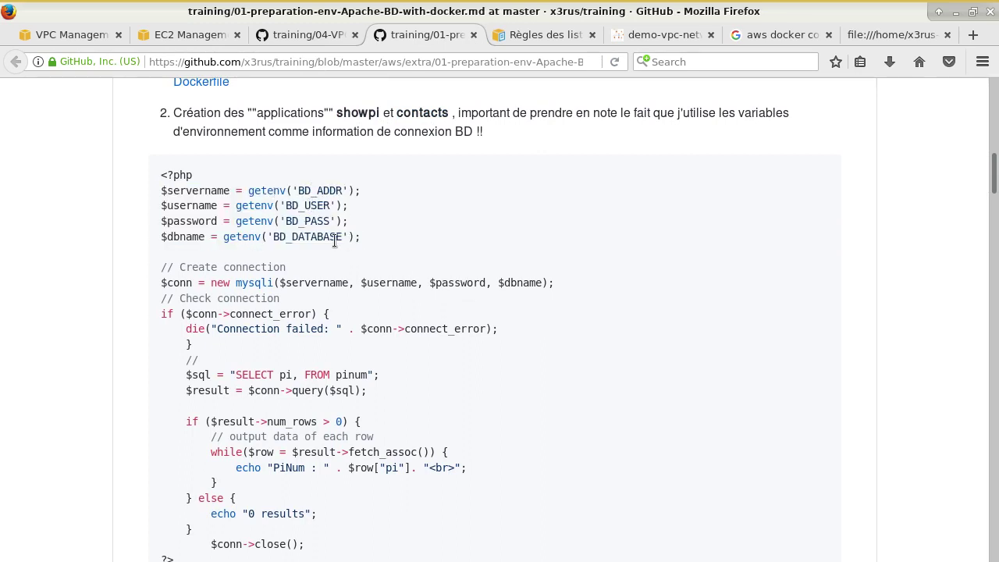
scroll(457, 312, down, 1)
scroll(406, 327, down, 1)
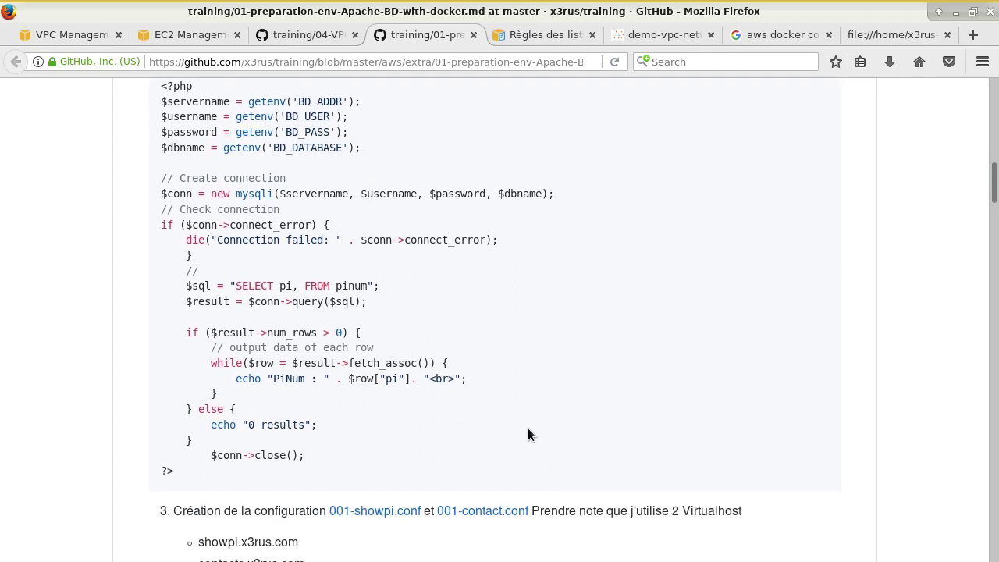
Examine the two virtual hosts, the test without a database, and the docker-compose and table setup of the two BD containers
scroll(525, 432, down, 3)
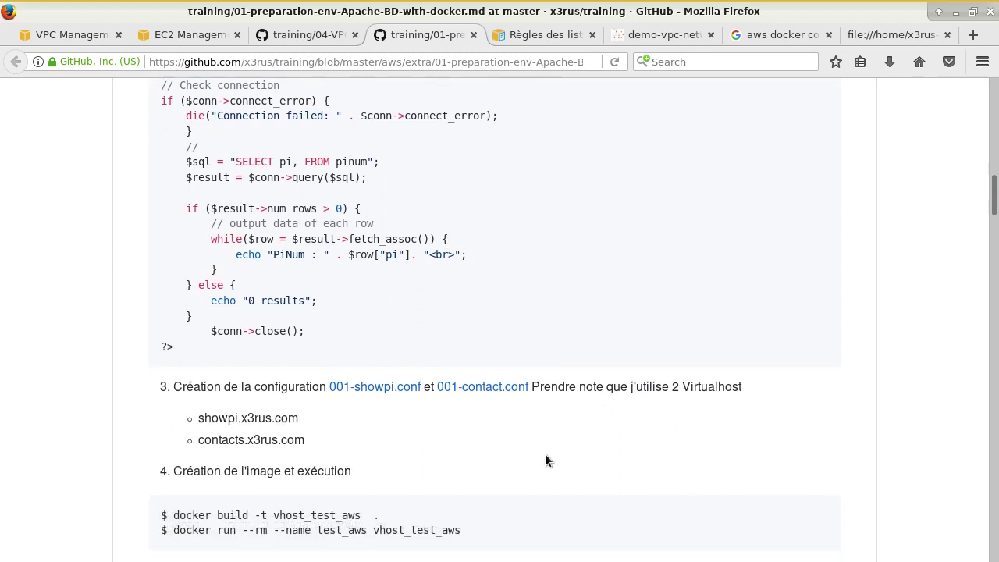
scroll(545, 453, down, 2)
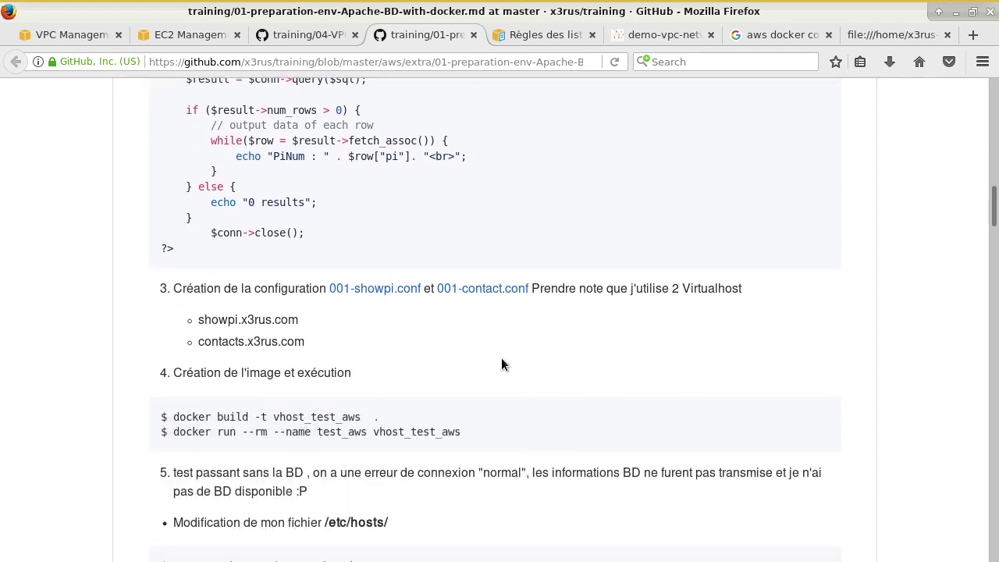
drag(219, 320, 289, 320)
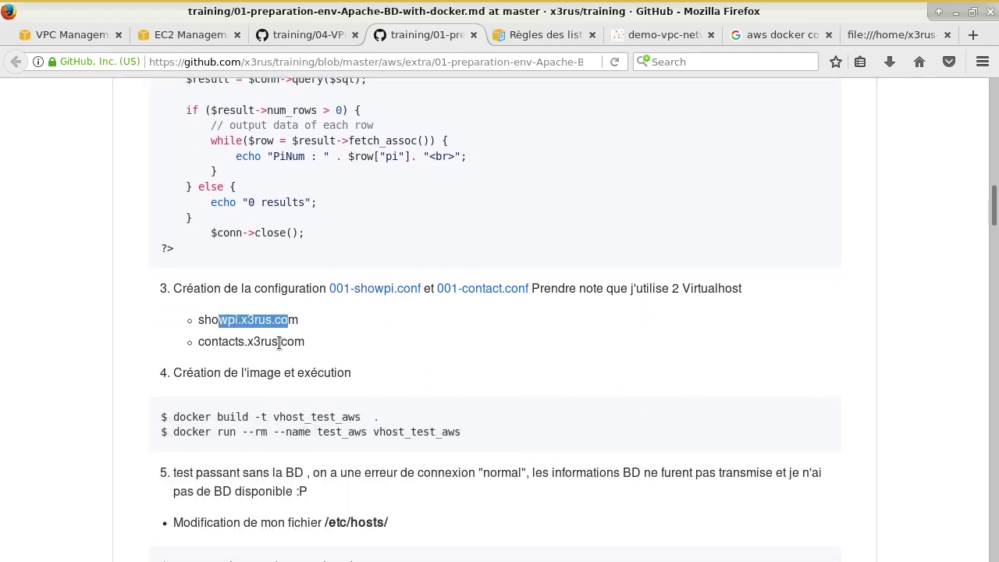
drag(223, 341, 305, 342)
scroll(336, 398, down, 5)
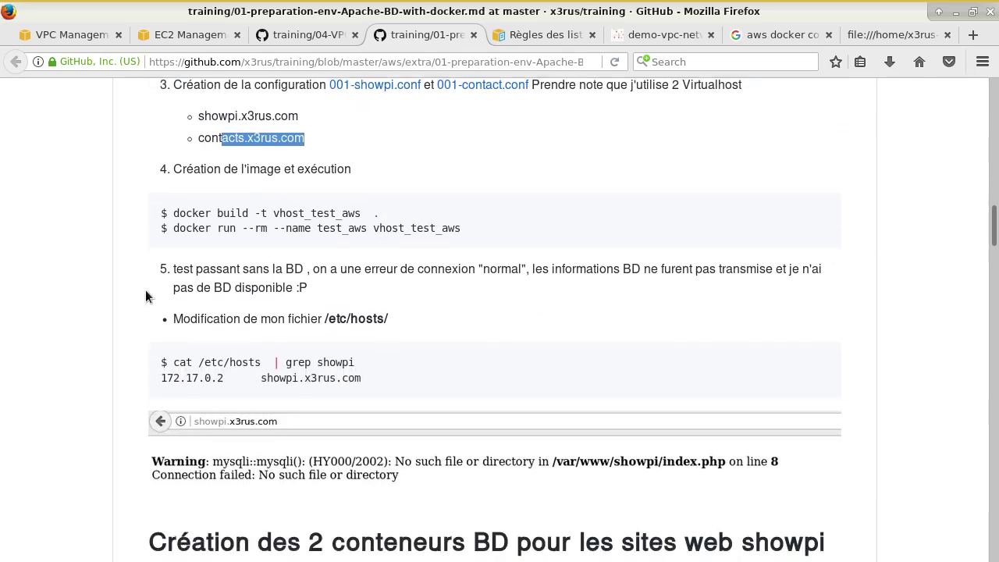
scroll(494, 423, down, 6)
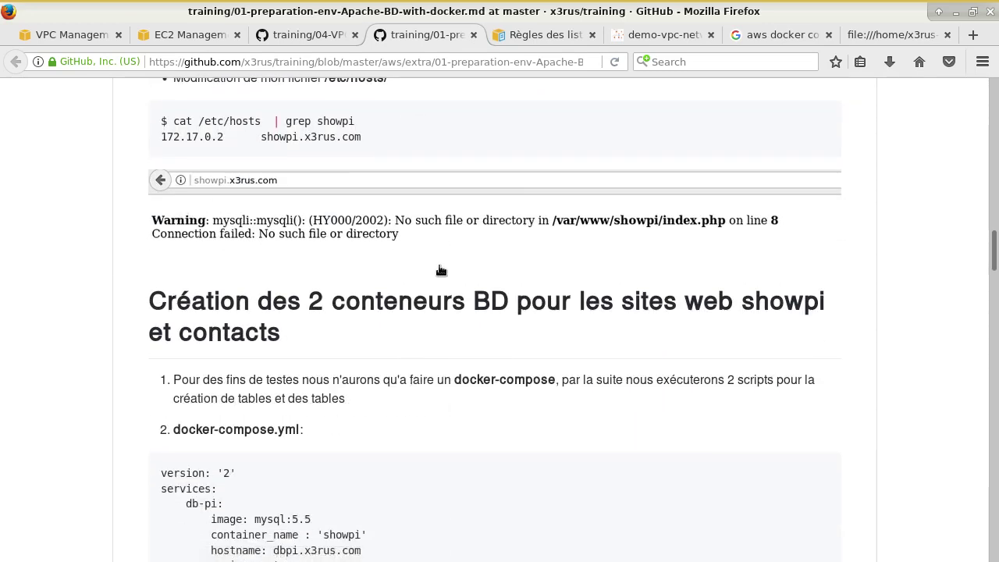
scroll(305, 283, up, 3)
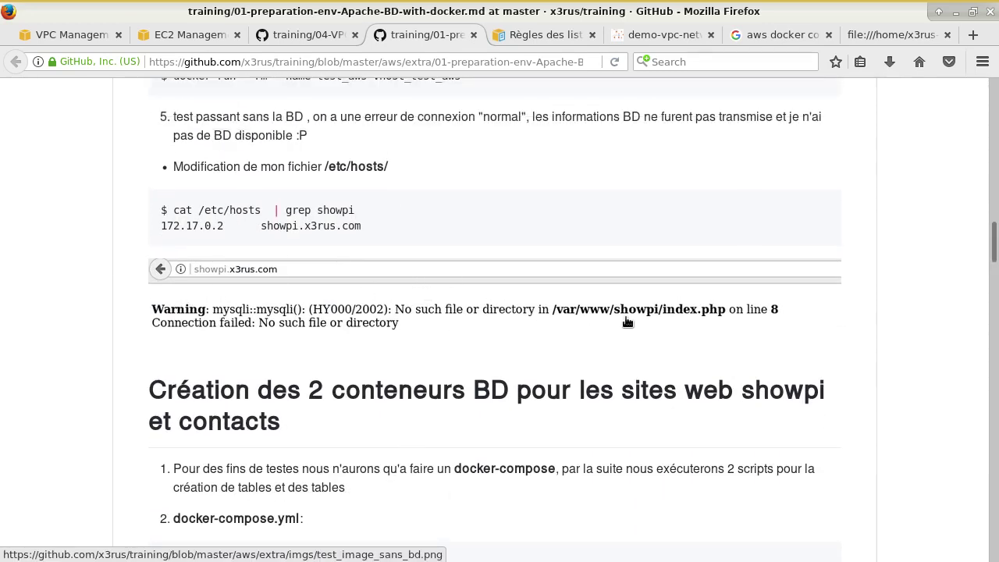
scroll(554, 363, down, 10)
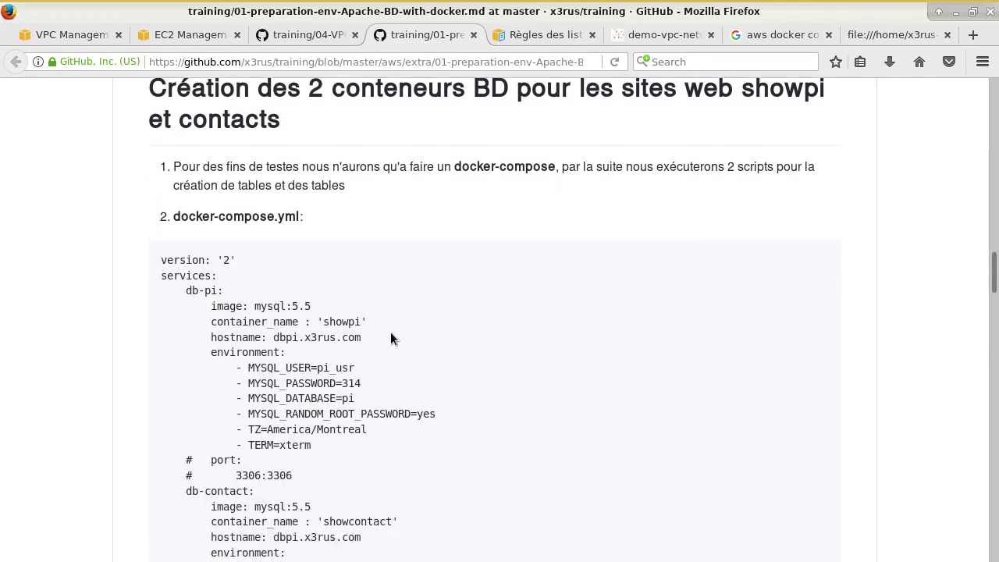
scroll(275, 368, down, 14)
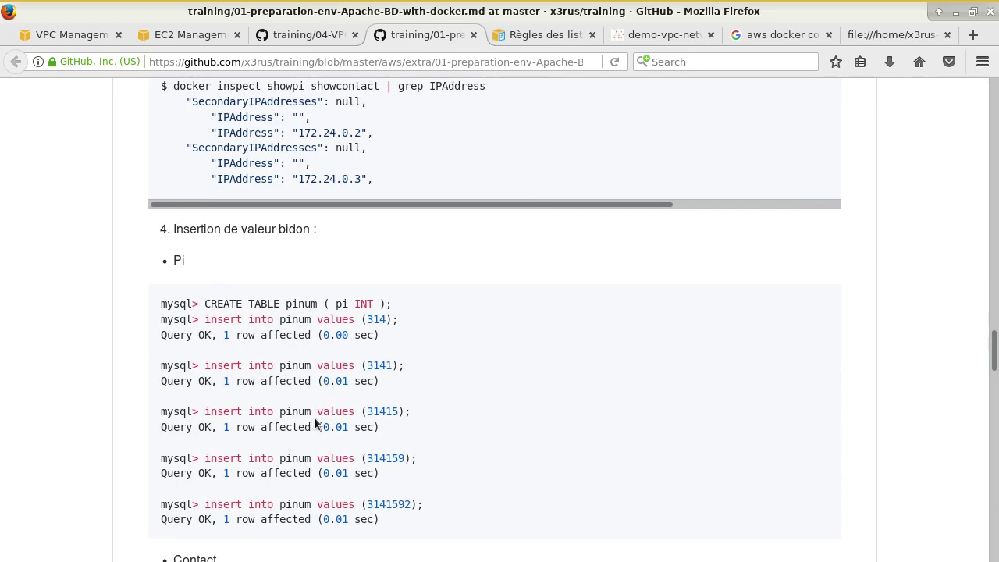
Examine the sample contacts inserts, the container IP address extraction and the Apache docker-compose environment variables
scroll(315, 423, down, 20)
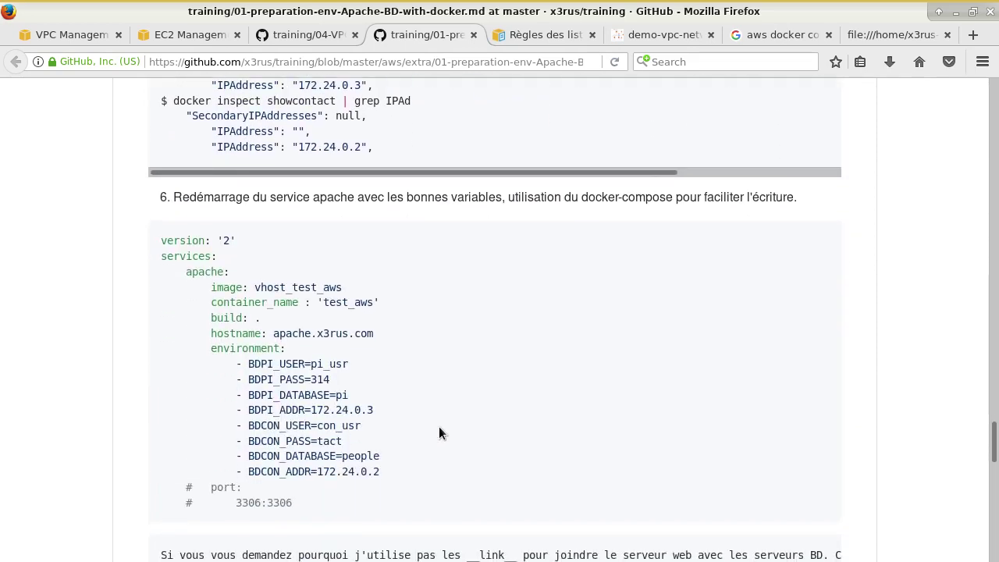
scroll(445, 430, down, 12)
scroll(477, 418, up, 13)
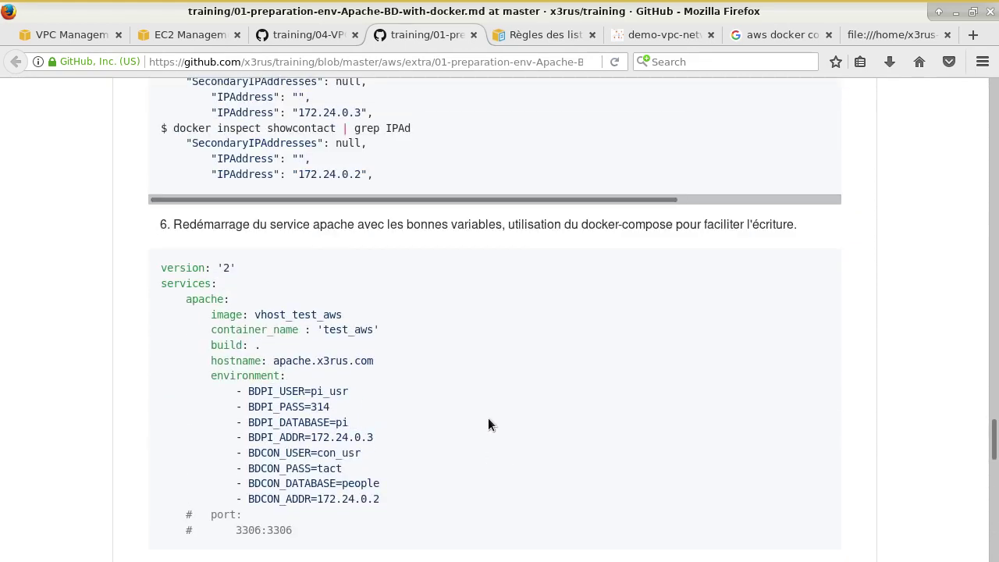
scroll(488, 424, up, 12)
Go up to the repository's aws/extra folder and look at the files in its Apache and BD subfolders
drag(434, 62, 723, 108)
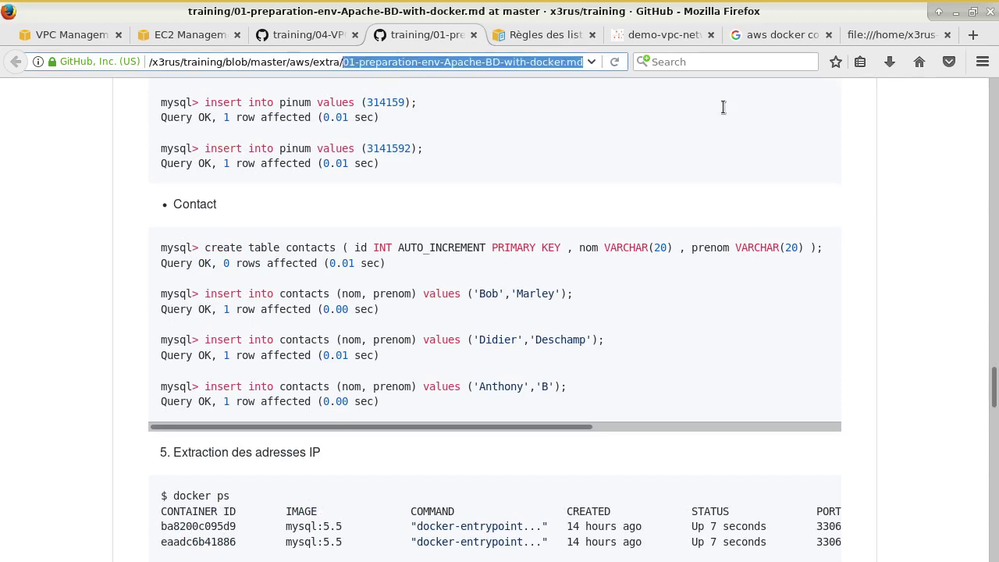
key(BackSpace)
key(Return)
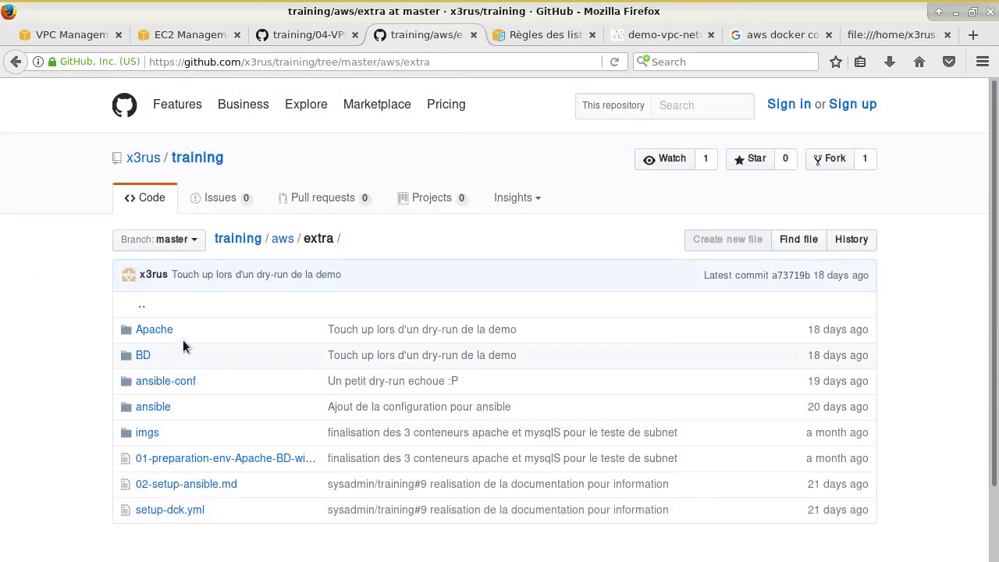
scroll(188, 414, down, 2)
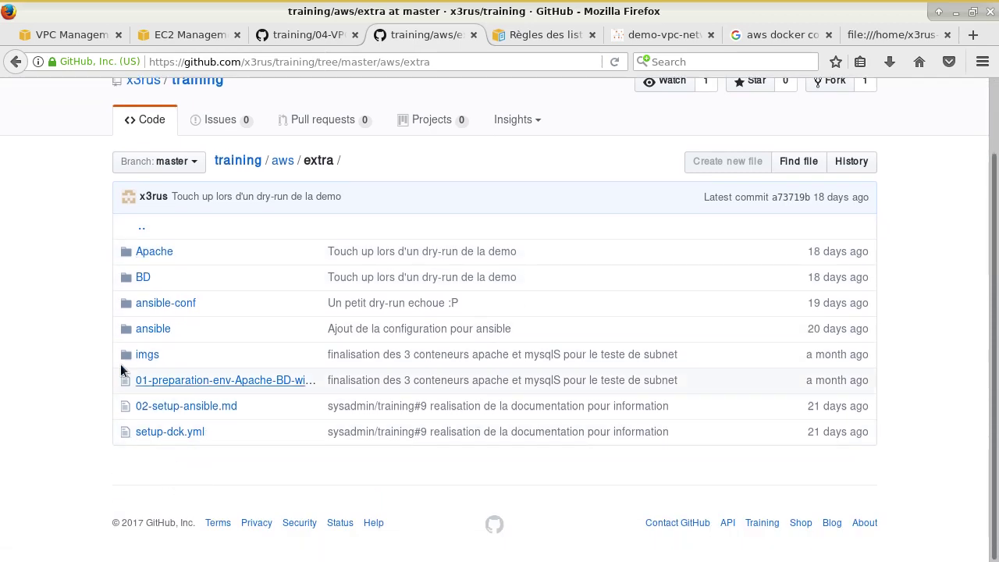
click(151, 251)
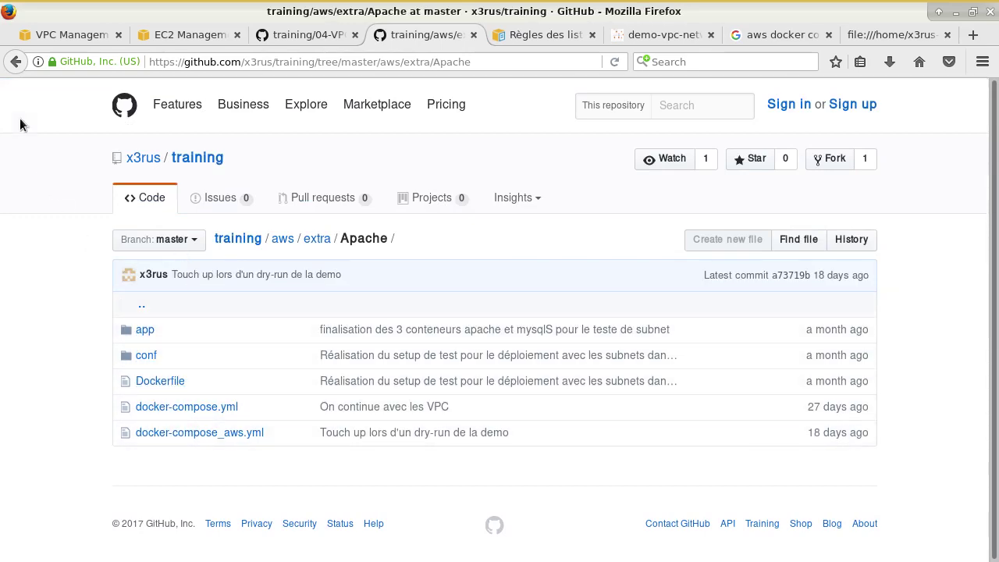
click(13, 65)
click(147, 278)
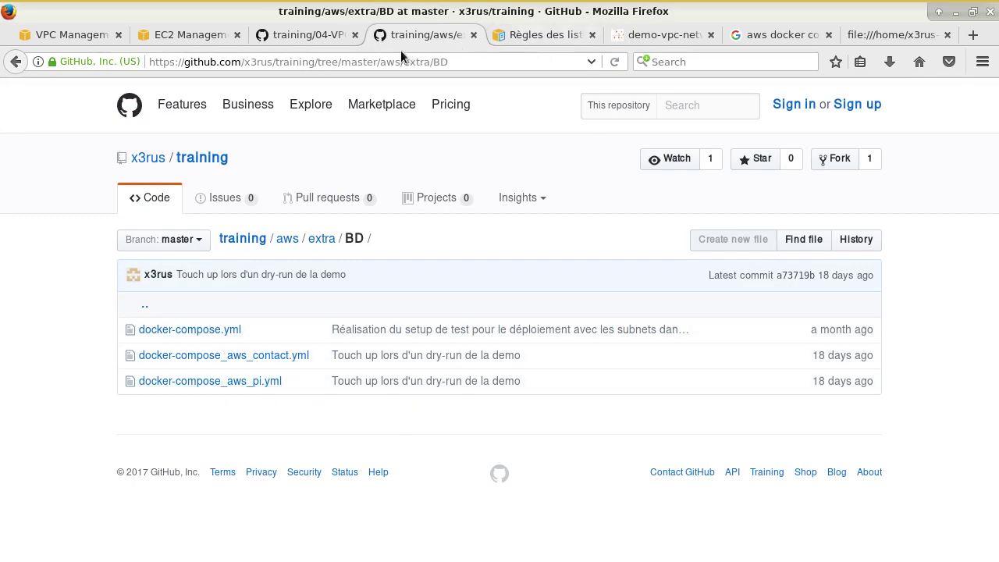
Return to the 04-VPC-demo-EC2.md tutorial and read the section on creating the web and BD instances, including their network segments
click(334, 36)
scroll(453, 371, down, 2)
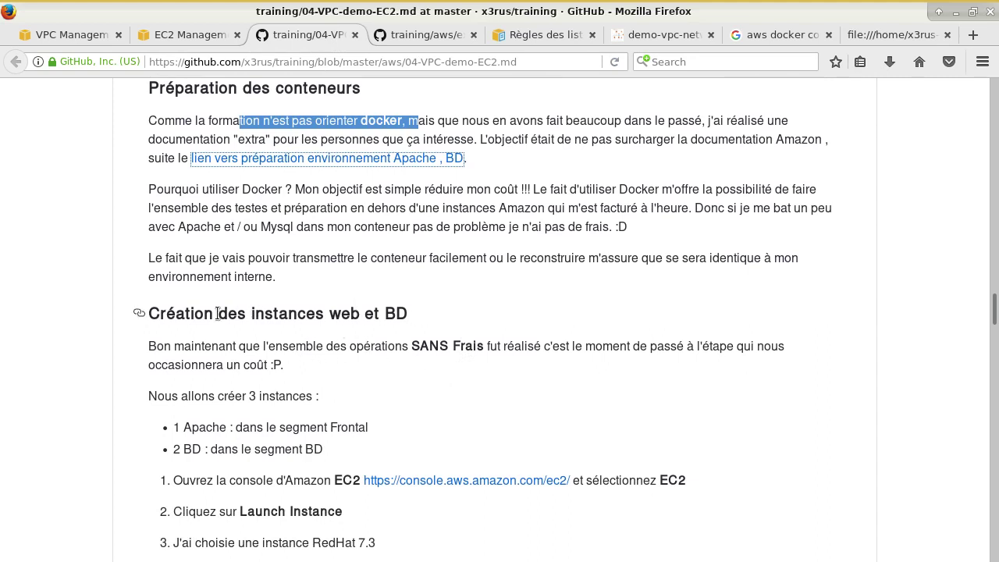
drag(217, 314, 364, 314)
click(398, 322)
mouse_move(457, 6)
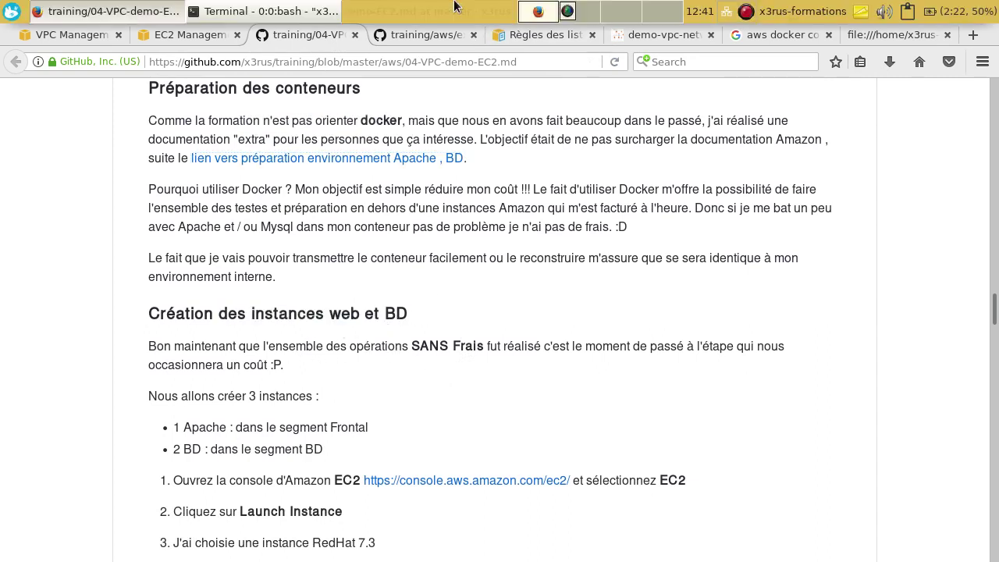
scroll(477, 275, down, 4)
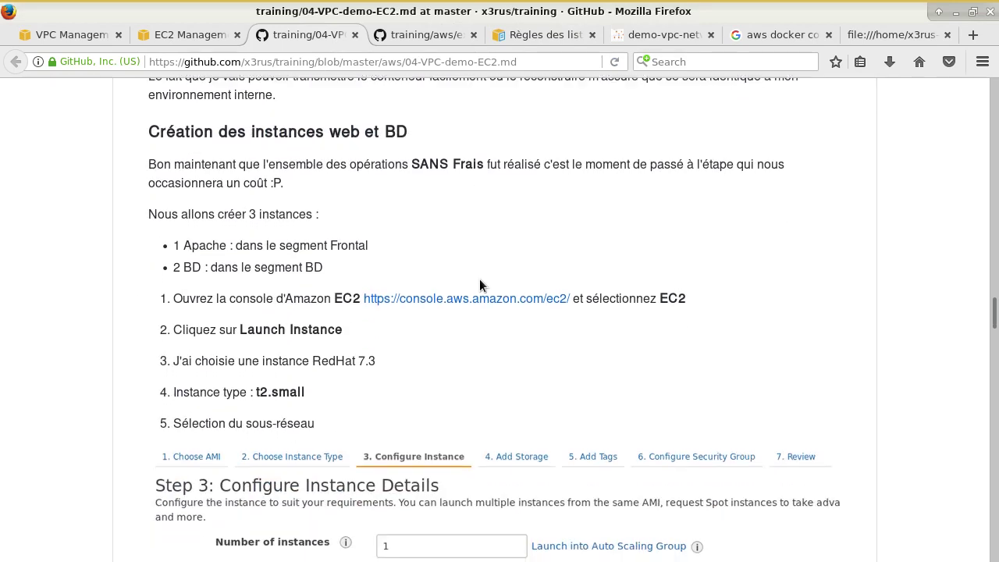
scroll(484, 287, up, 4)
drag(330, 268, 435, 275)
scroll(436, 281, down, 2)
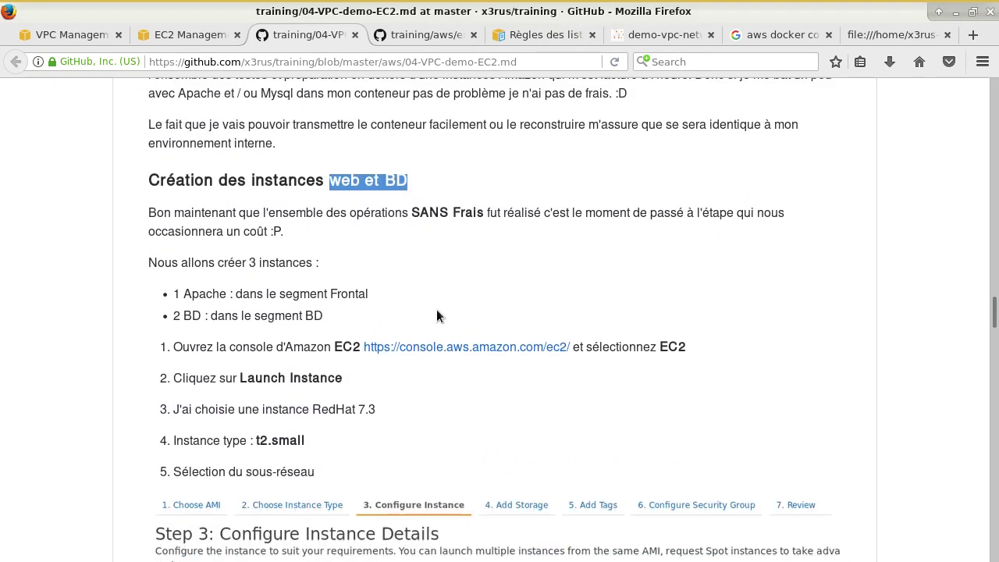
scroll(437, 310, up, 1)
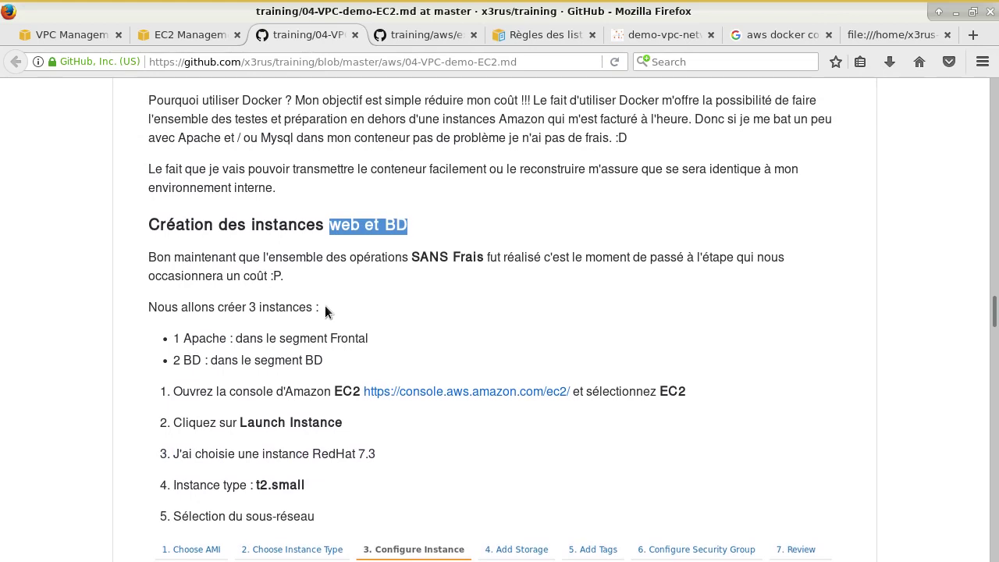
drag(184, 338, 230, 338)
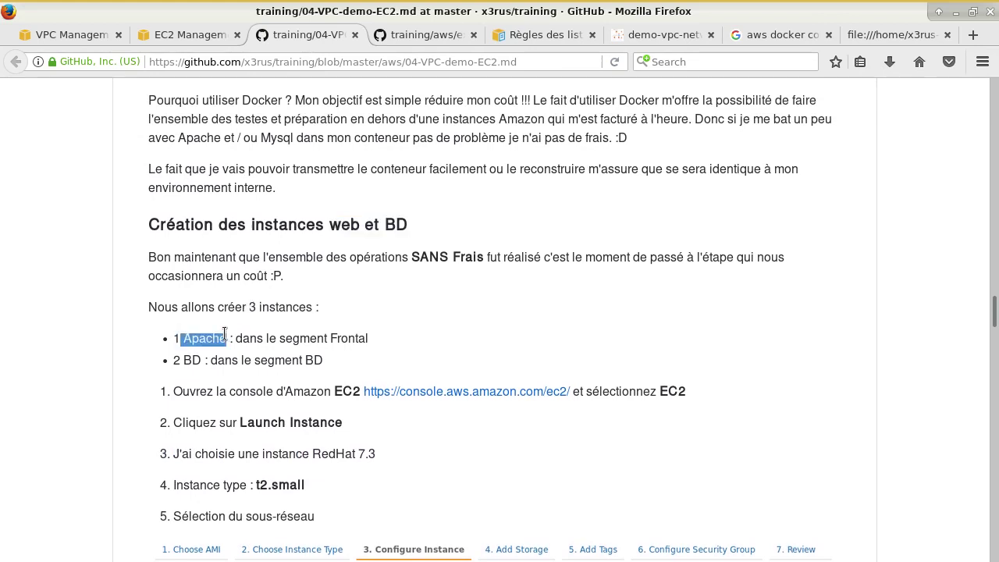
drag(182, 360, 191, 360)
drag(257, 360, 285, 360)
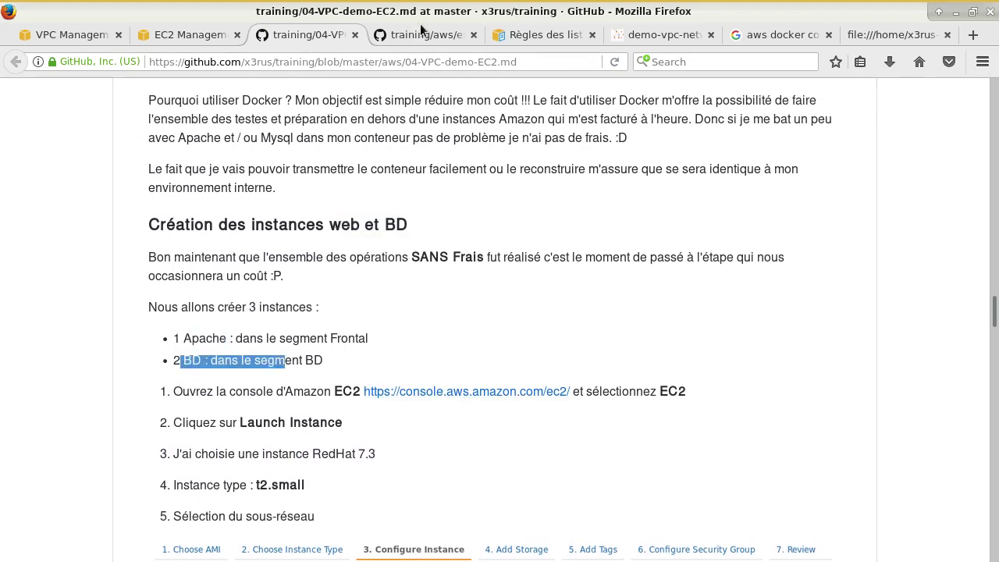
Start launching a new EC2 instance from the Red Hat Enterprise Linux 7.3 AMI, accepting the preselected t2.micro type
click(205, 39)
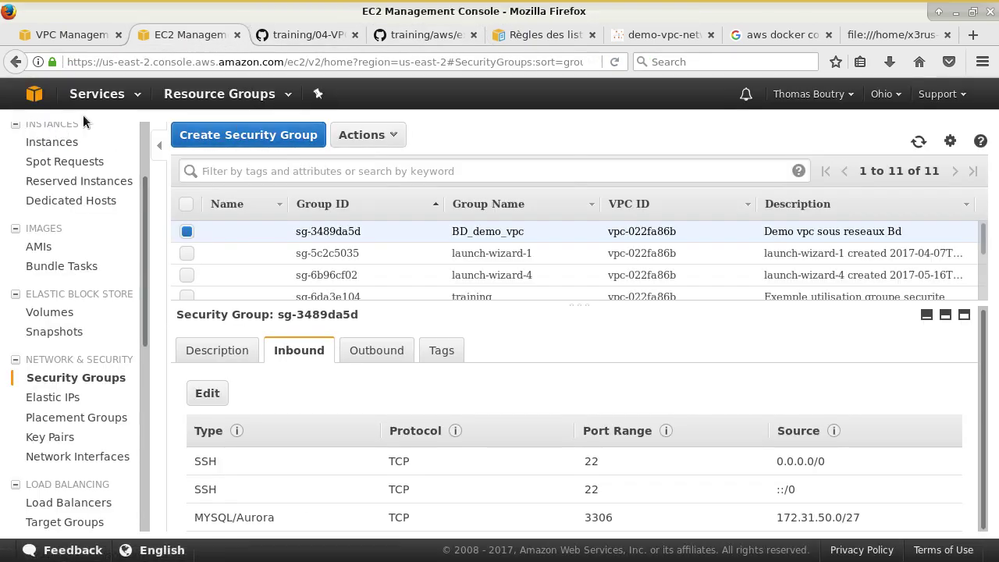
scroll(99, 148, up, 3)
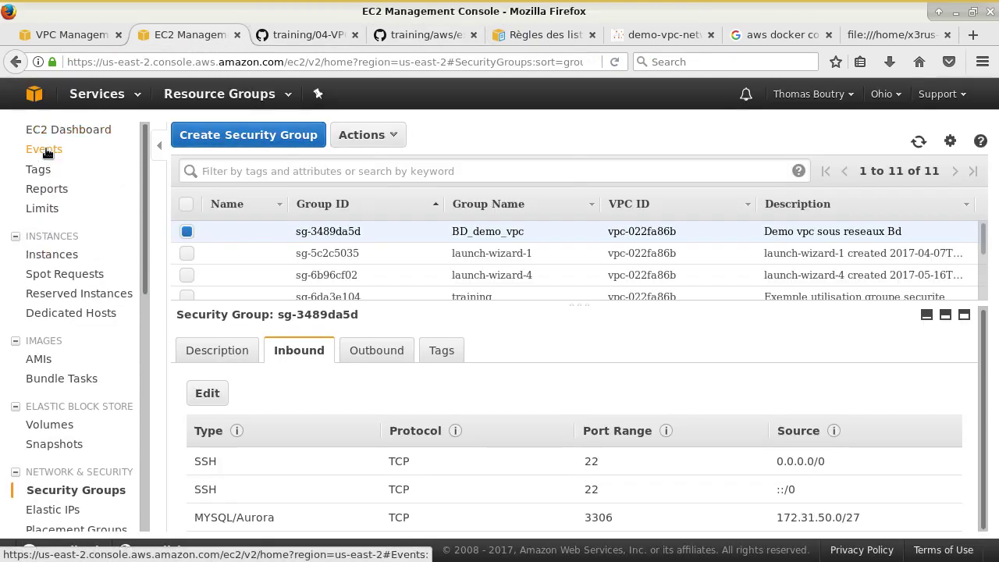
click(112, 132)
click(316, 182)
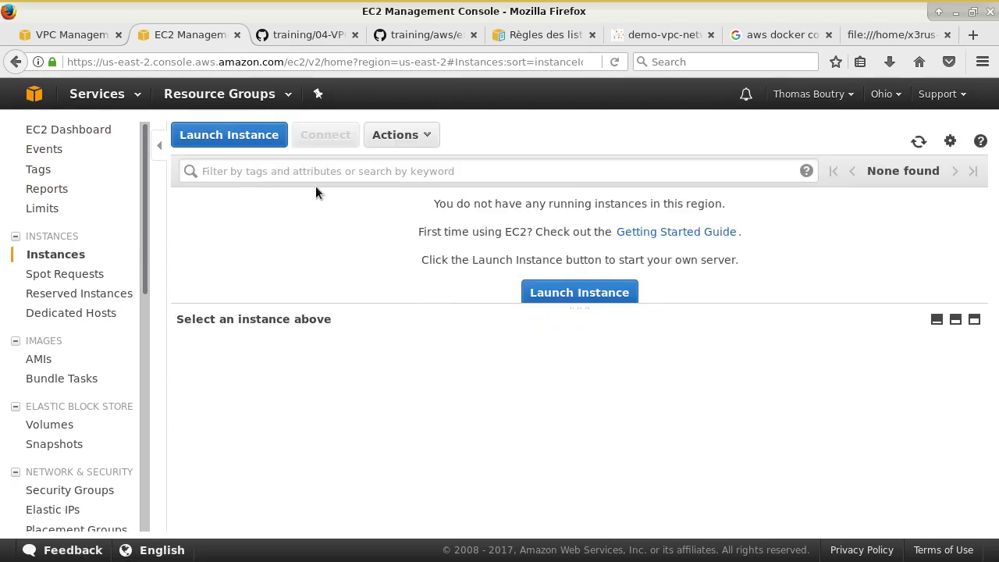
click(281, 146)
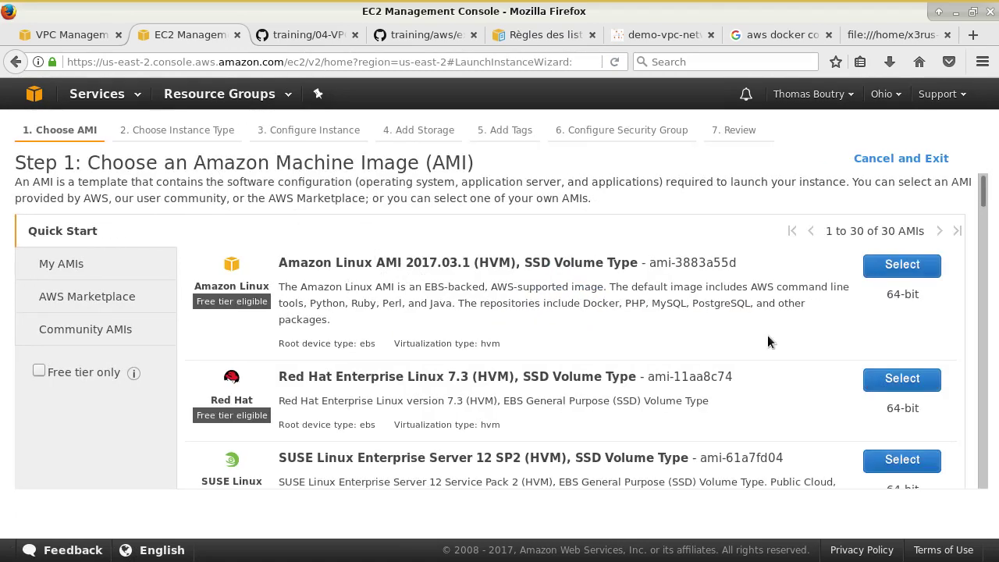
click(921, 388)
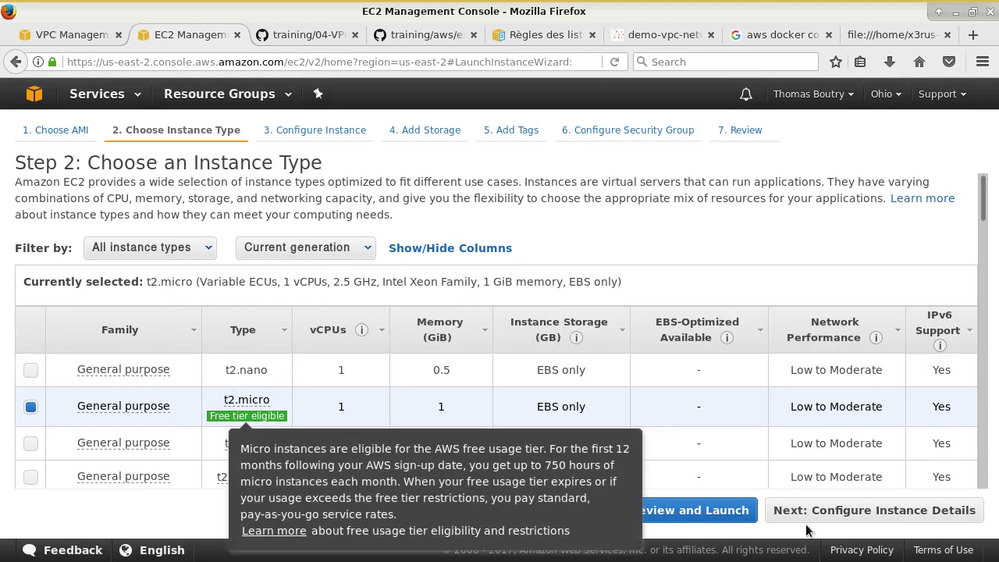
click(874, 510)
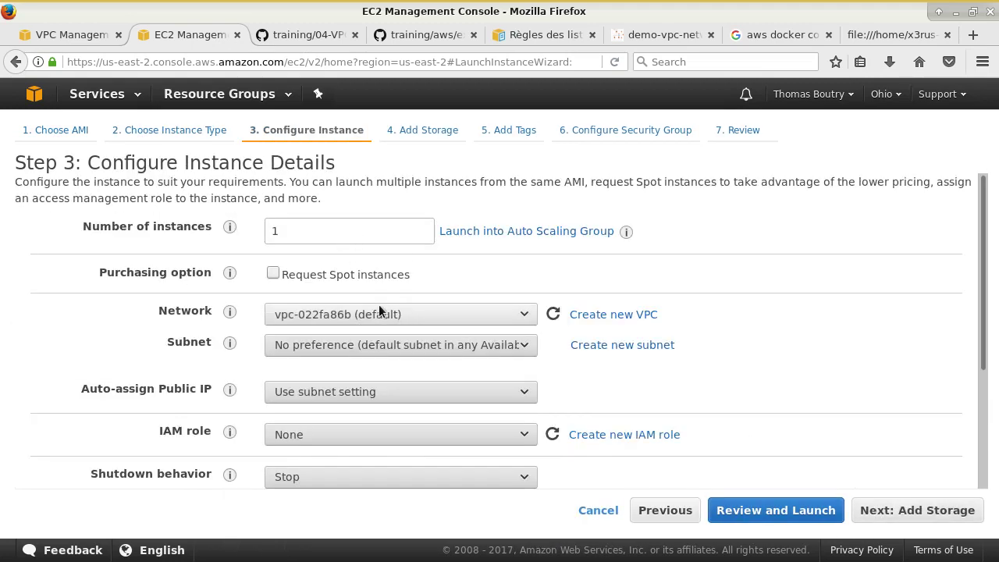
Place the instance in the default VPC's Frontal_subnet in us-east-2a and set its shutdown behavior to Terminate
click(445, 315)
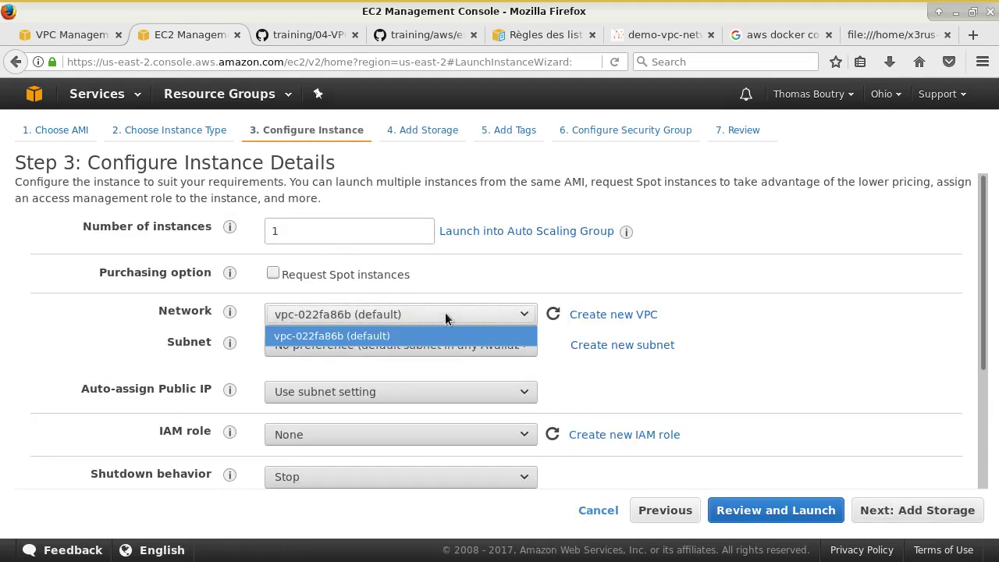
click(399, 337)
click(400, 345)
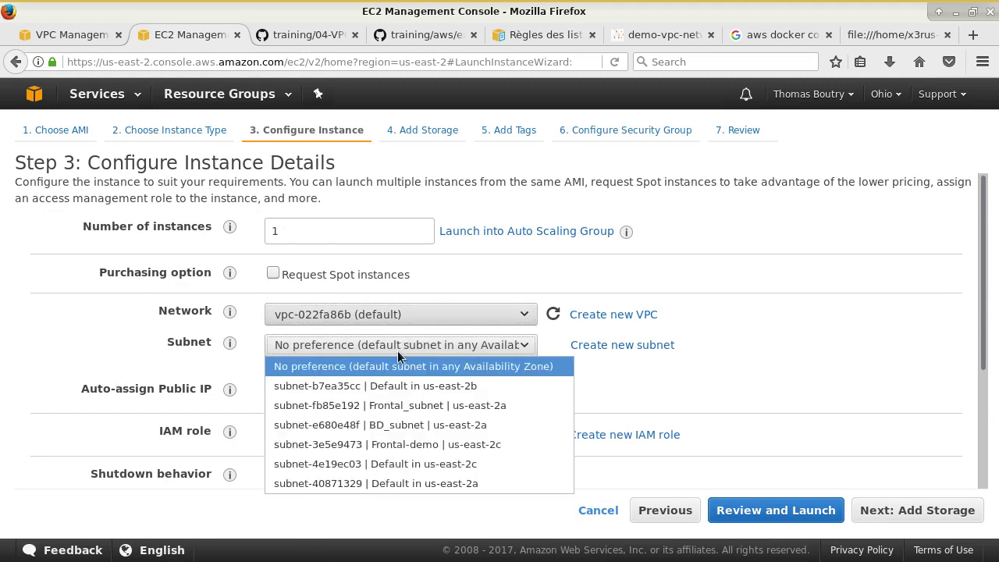
click(422, 406)
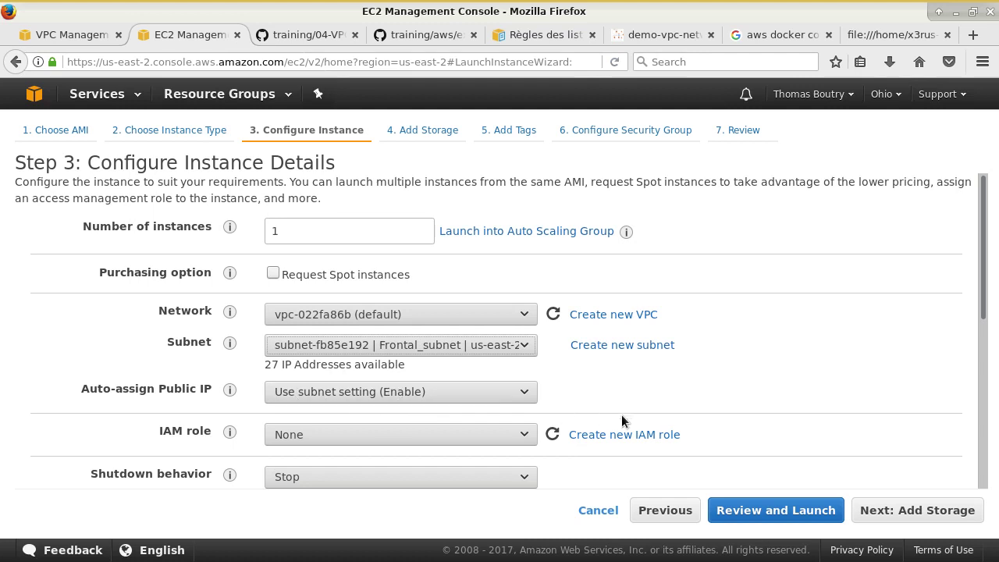
click(363, 476)
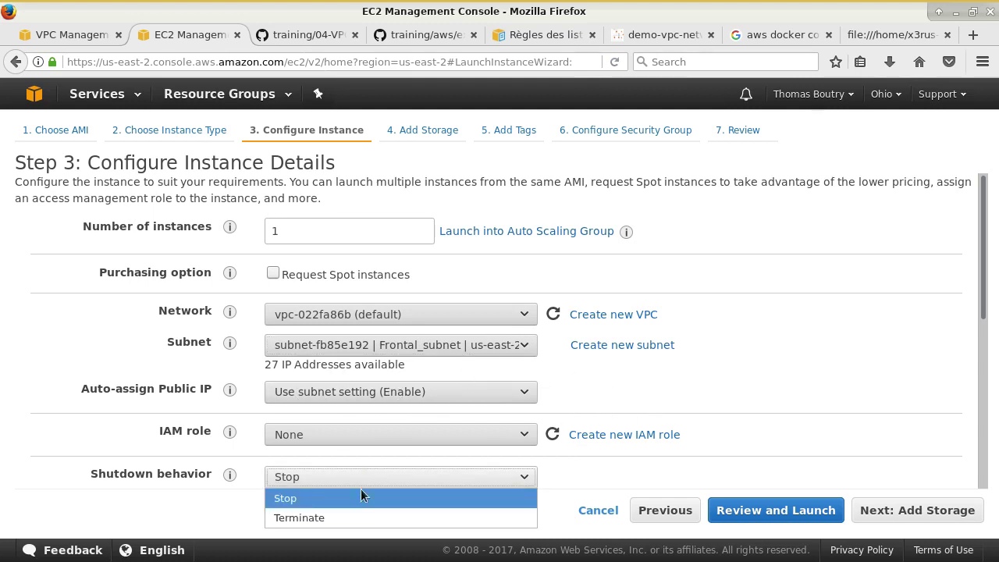
click(355, 519)
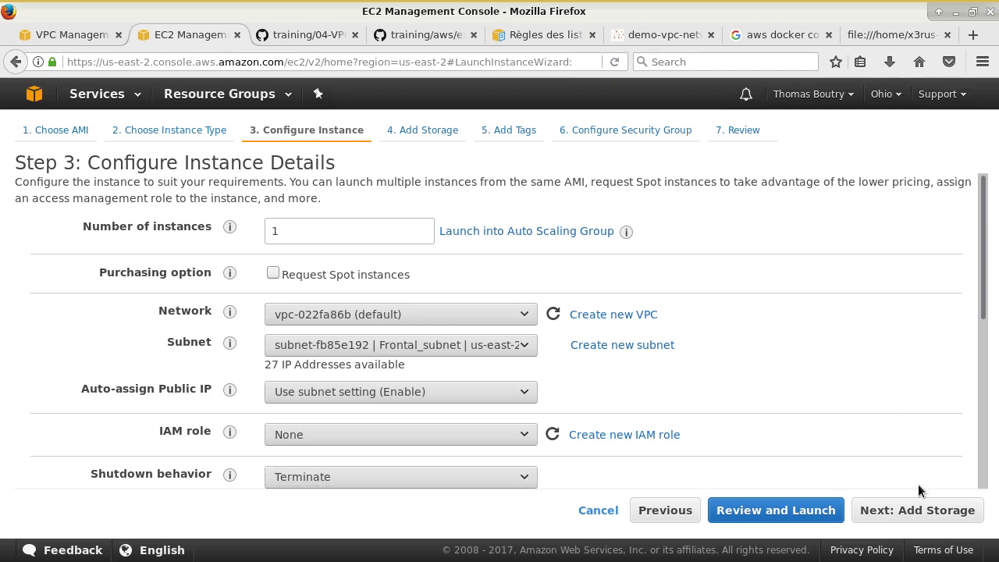
click(927, 512)
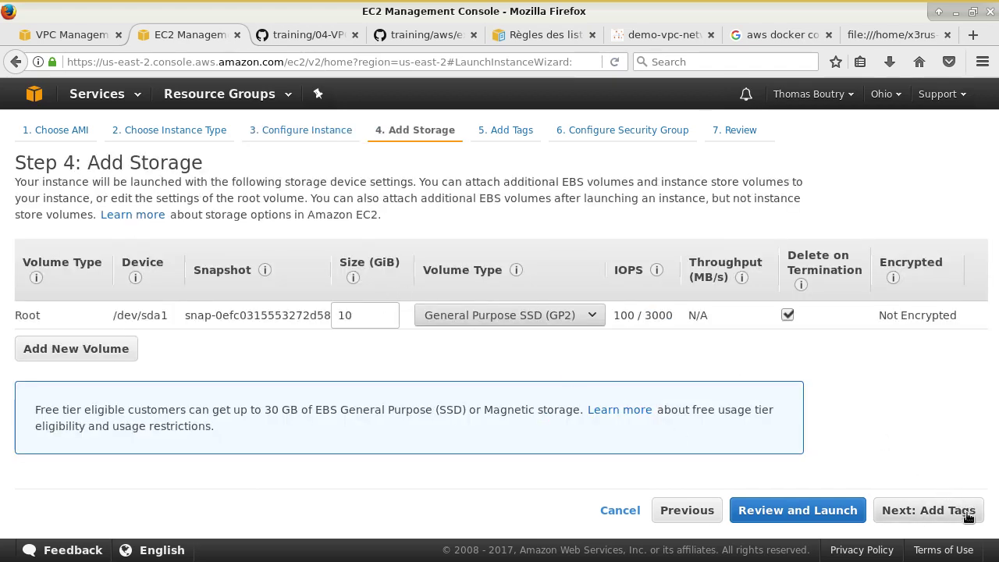
Keep the default storage and add a tag with key Role and value Formation to the instance
click(942, 511)
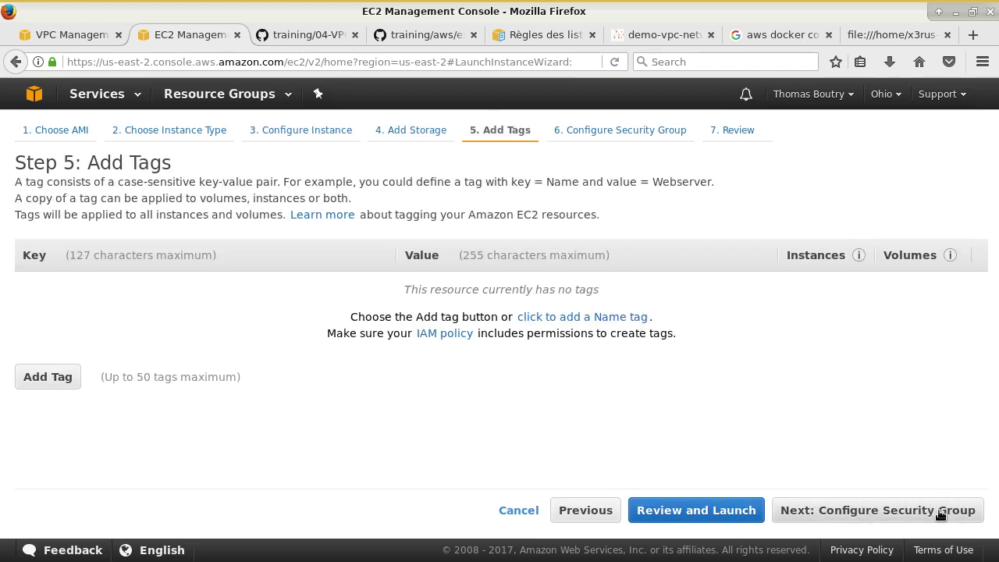
click(61, 377)
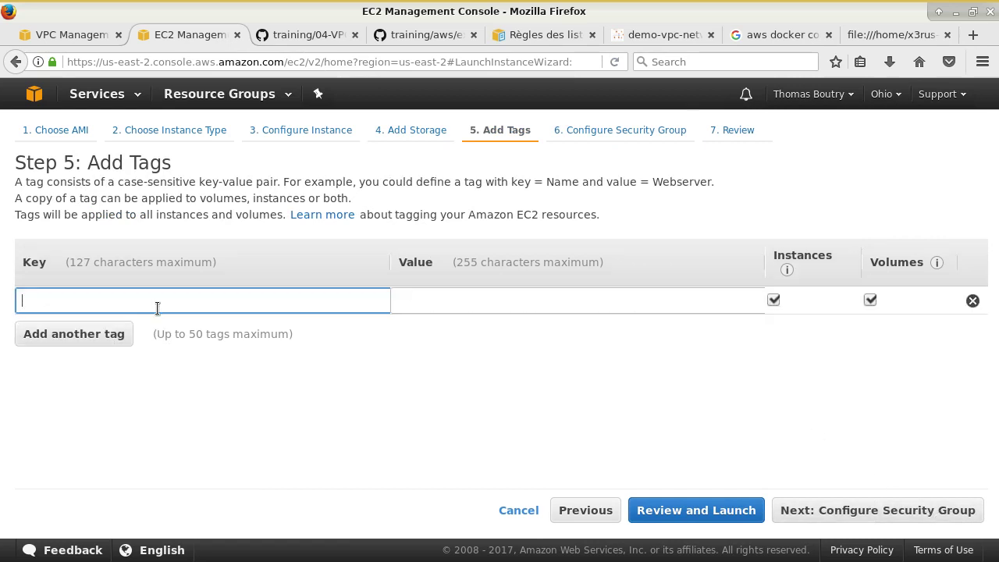
text(Role)
key(Tab)
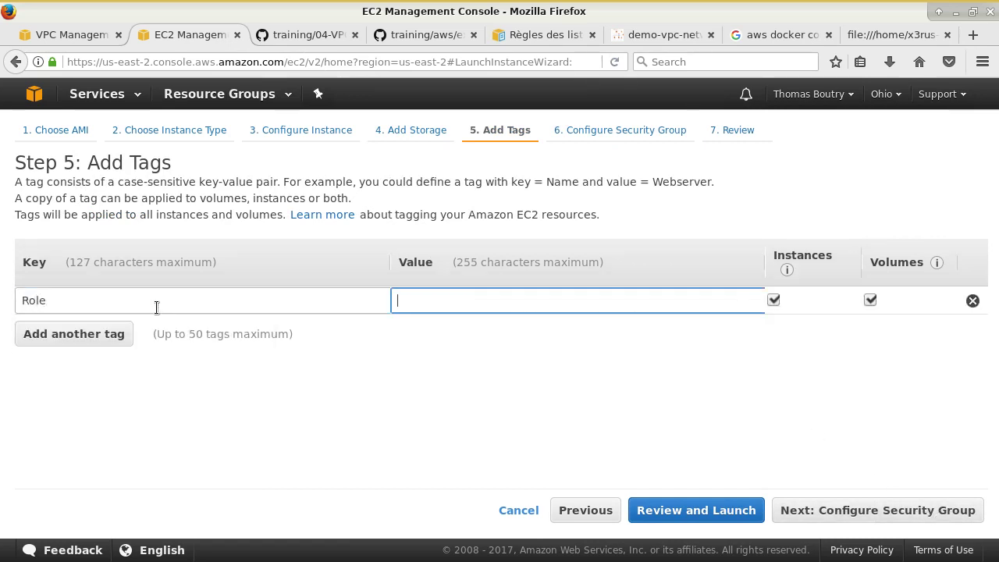
text(Form)
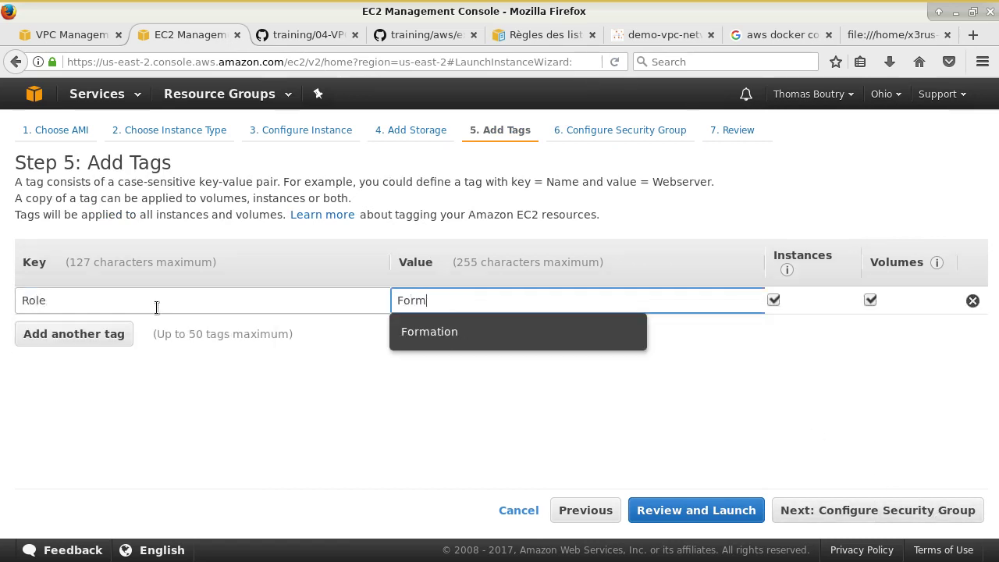
click(438, 343)
click(891, 514)
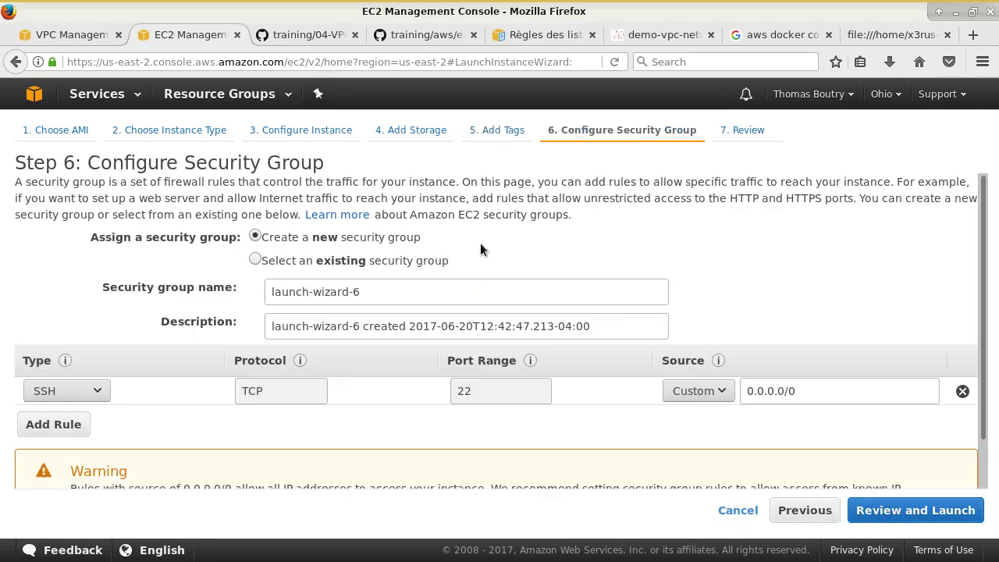
Assign the existing Apache_demo_vpc security group, check its inbound port rules, and proceed to the launch review
click(358, 262)
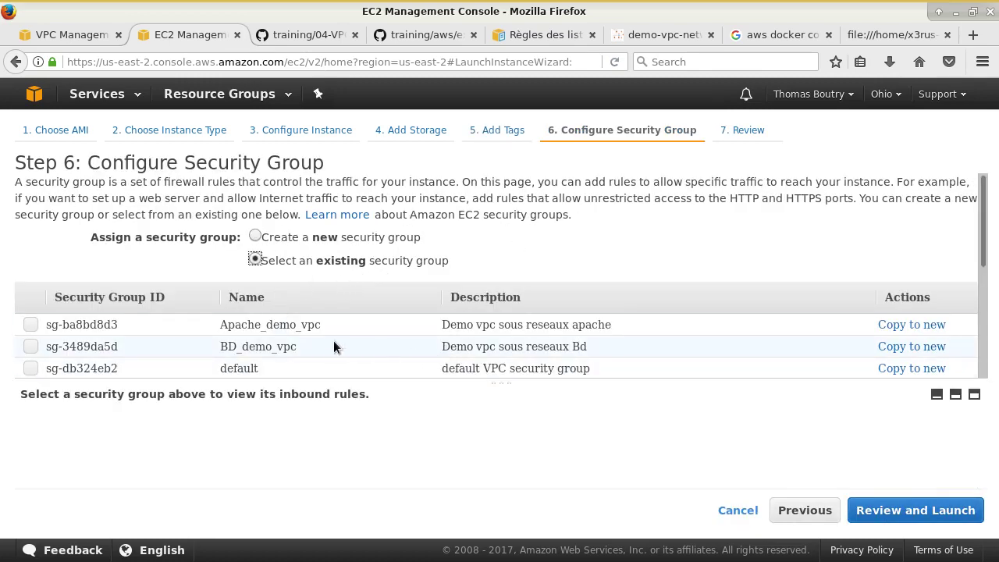
click(29, 325)
double_click(513, 460)
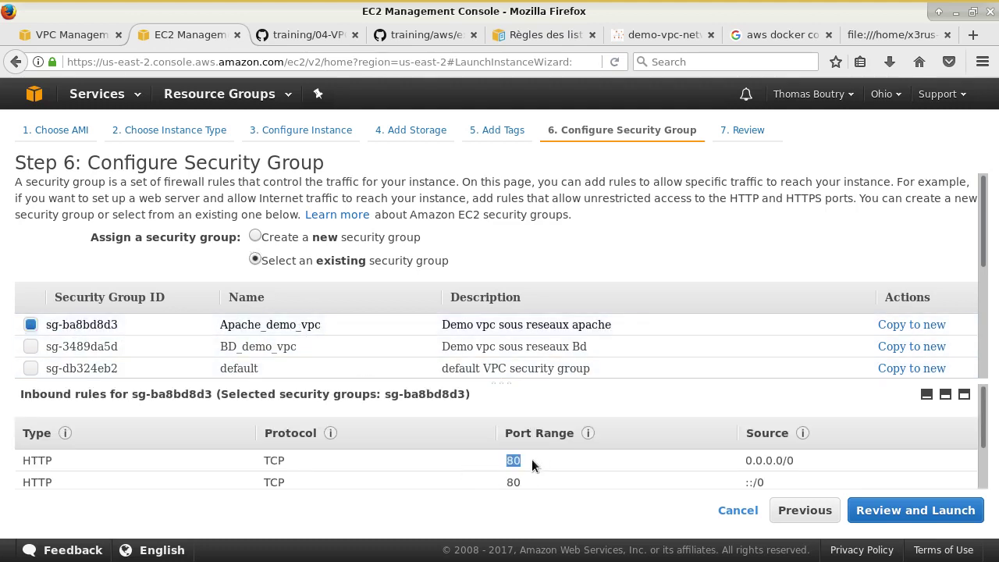
scroll(559, 482, down, 1)
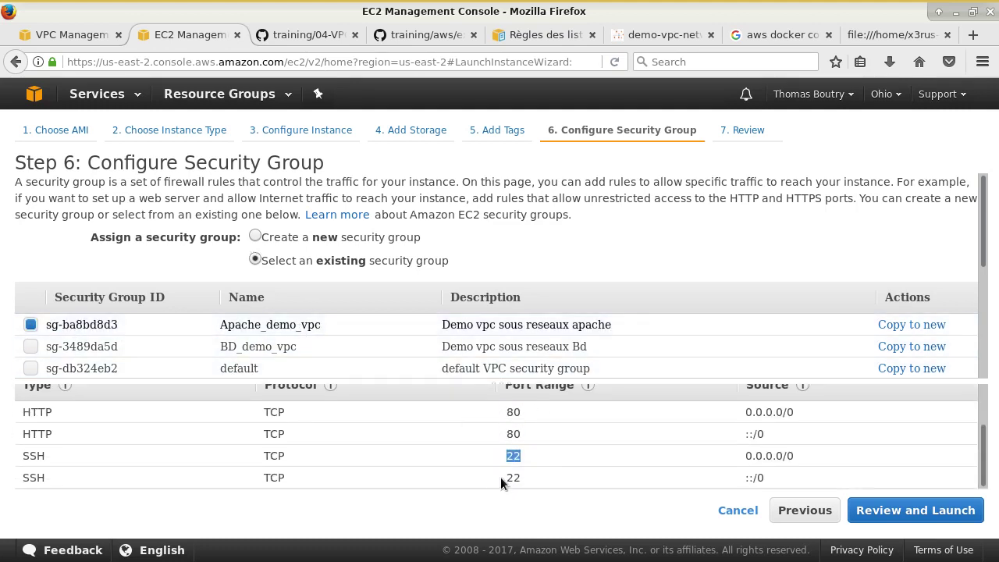
click(914, 511)
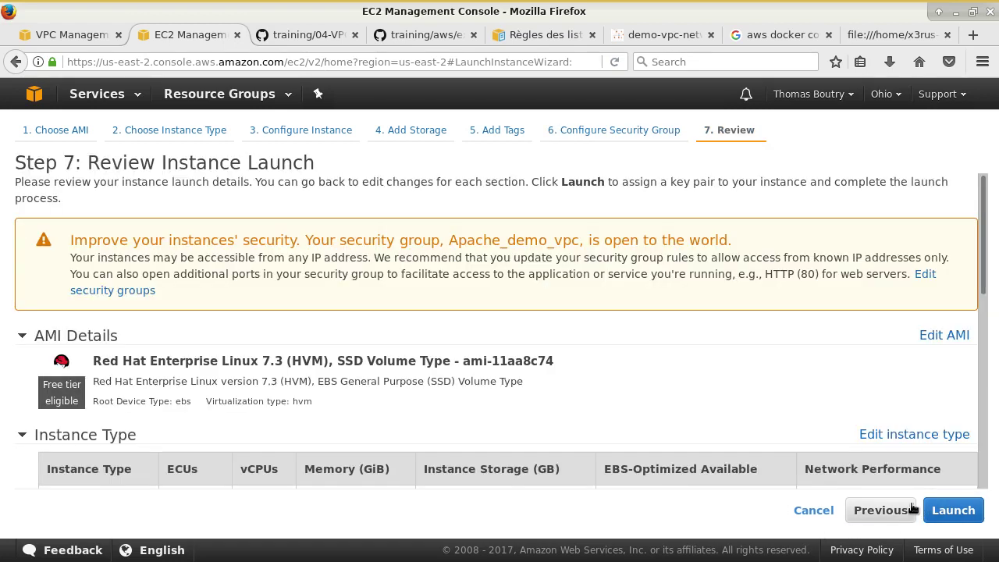
Launch the Apache instance with the existing aws_training_nop key pair, acknowledging access to its private key file
click(939, 512)
click(420, 379)
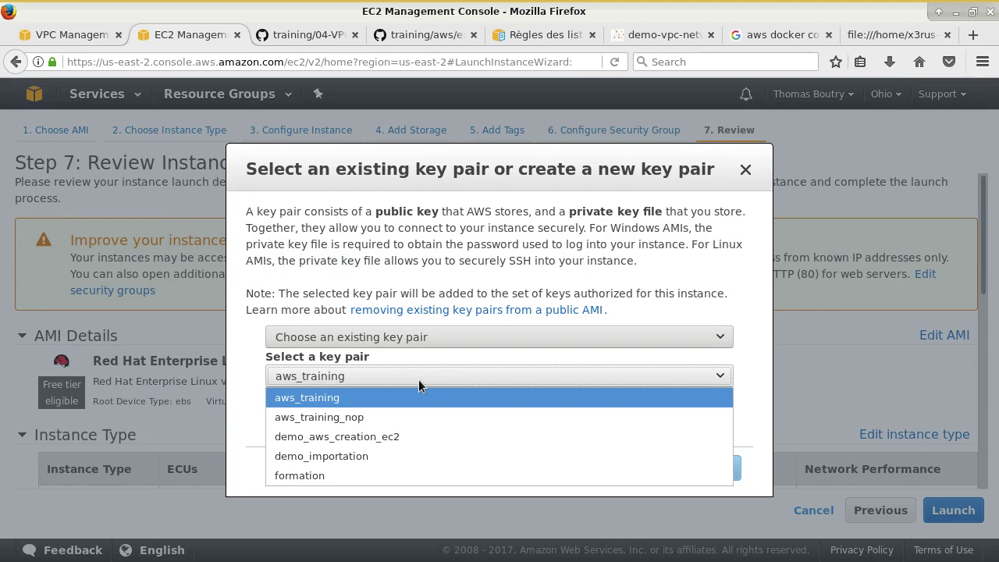
click(398, 416)
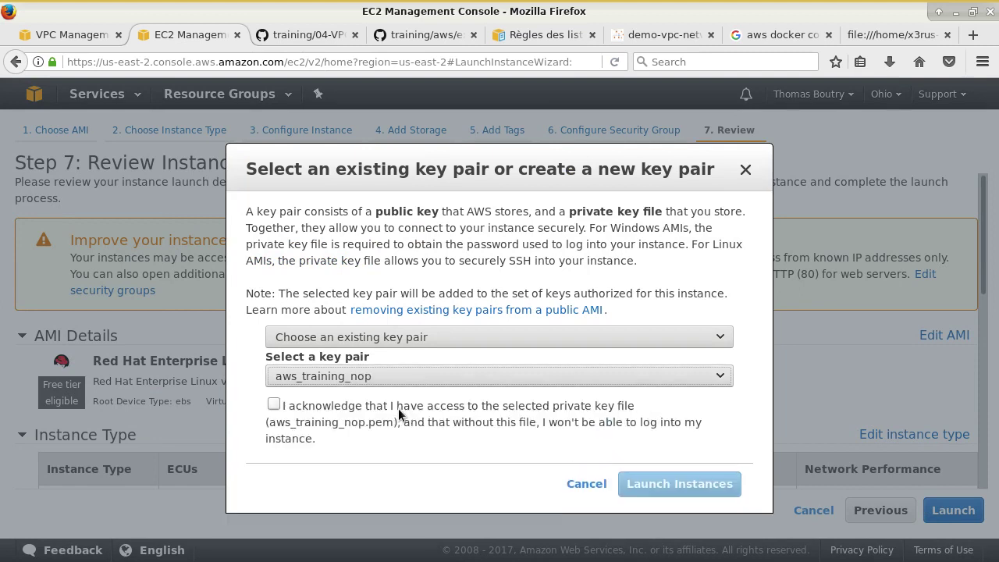
click(270, 404)
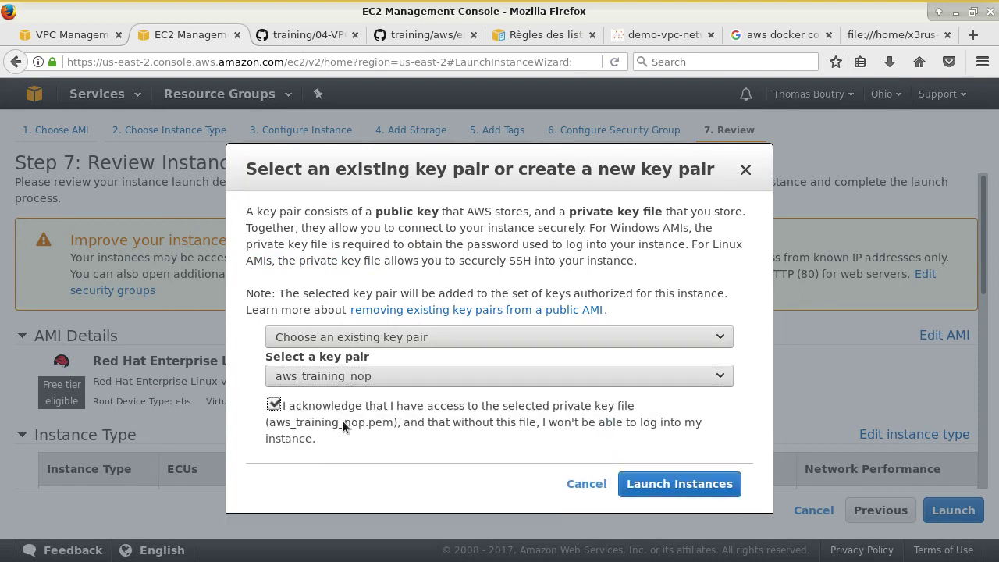
click(656, 485)
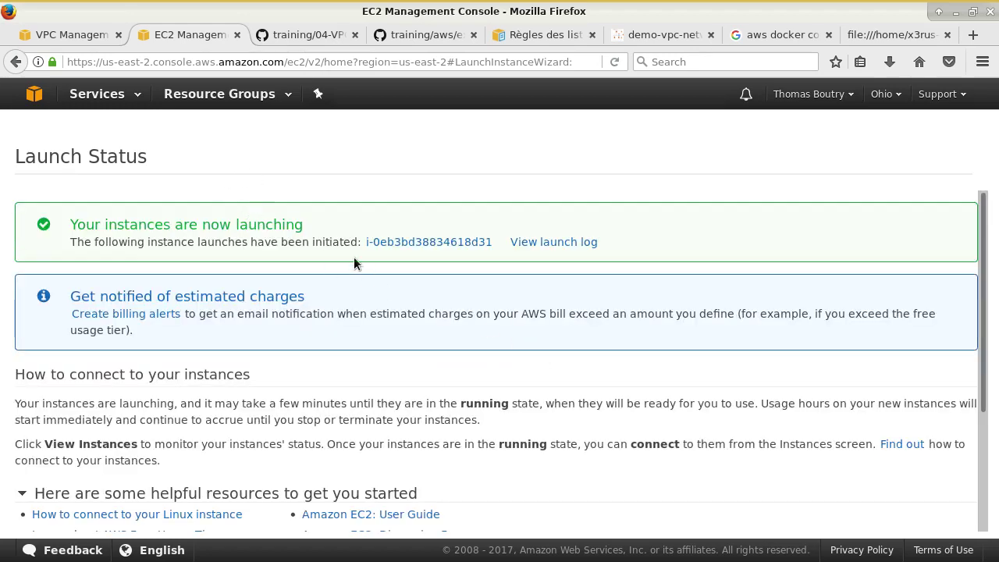
Return to the EC2 instance list and start another launch from the Red Hat Enterprise Linux 7.3 AMI, accepting the preselected t2.micro type
click(122, 95)
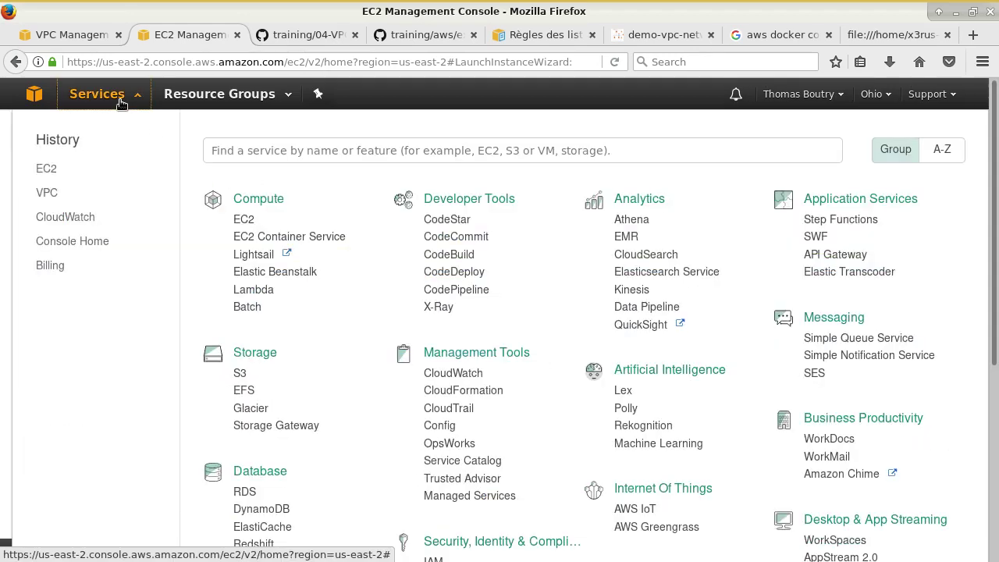
click(245, 222)
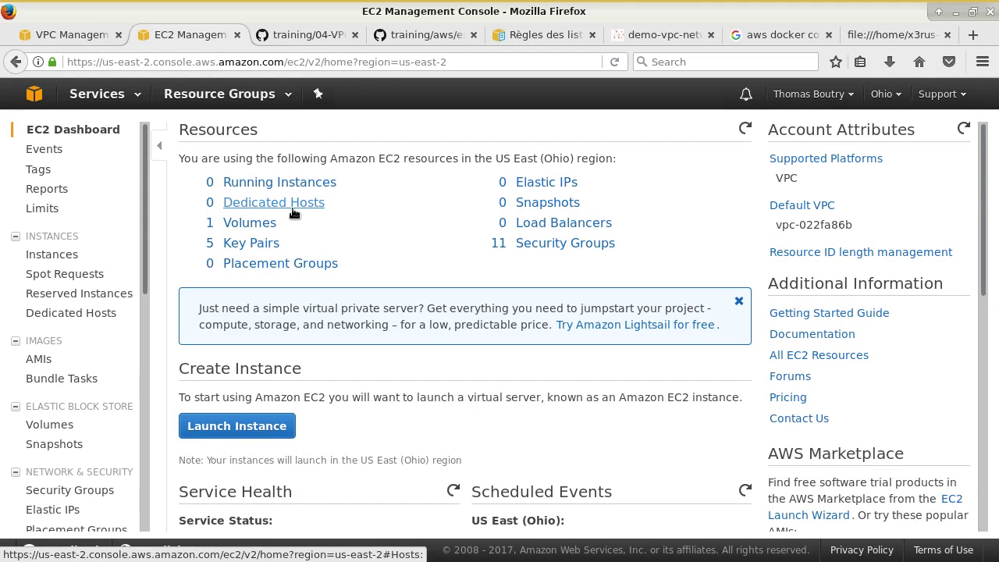
scroll(294, 213, down, 1)
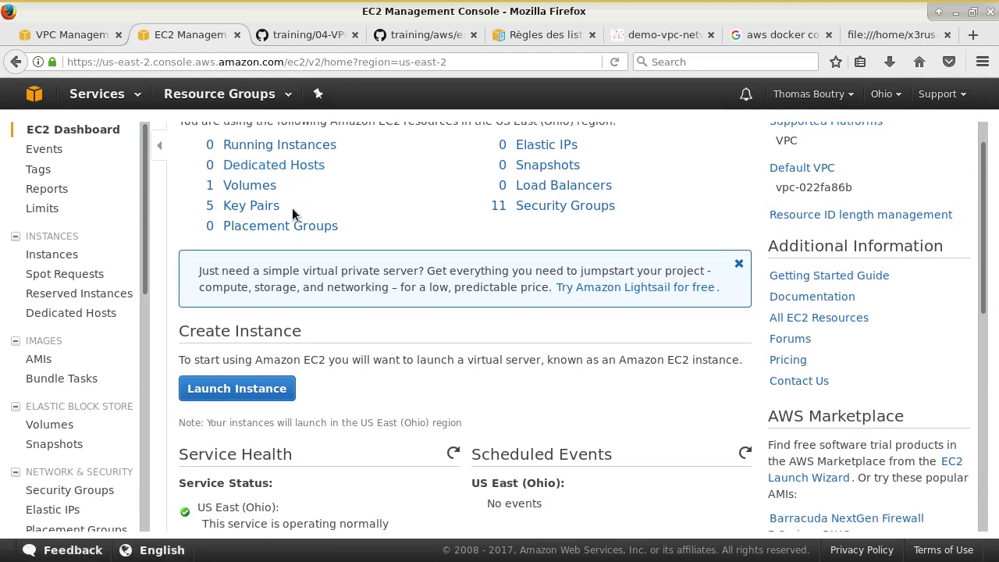
scroll(315, 221, up, 1)
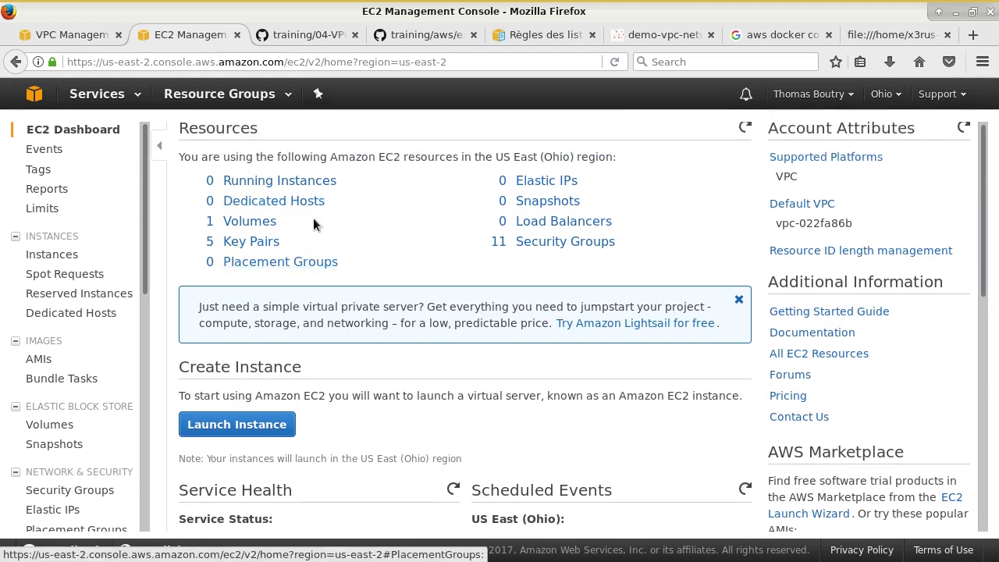
click(295, 180)
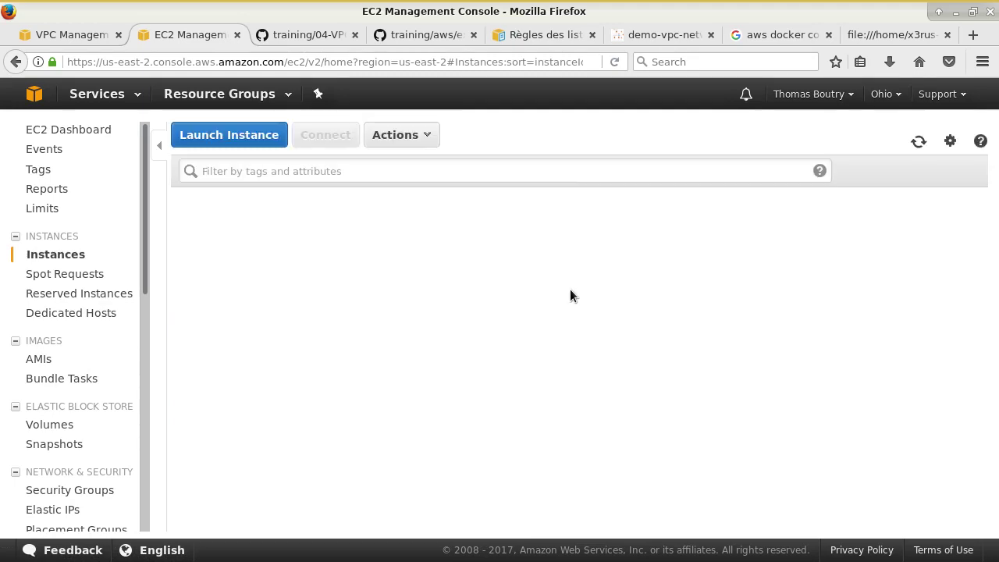
click(231, 134)
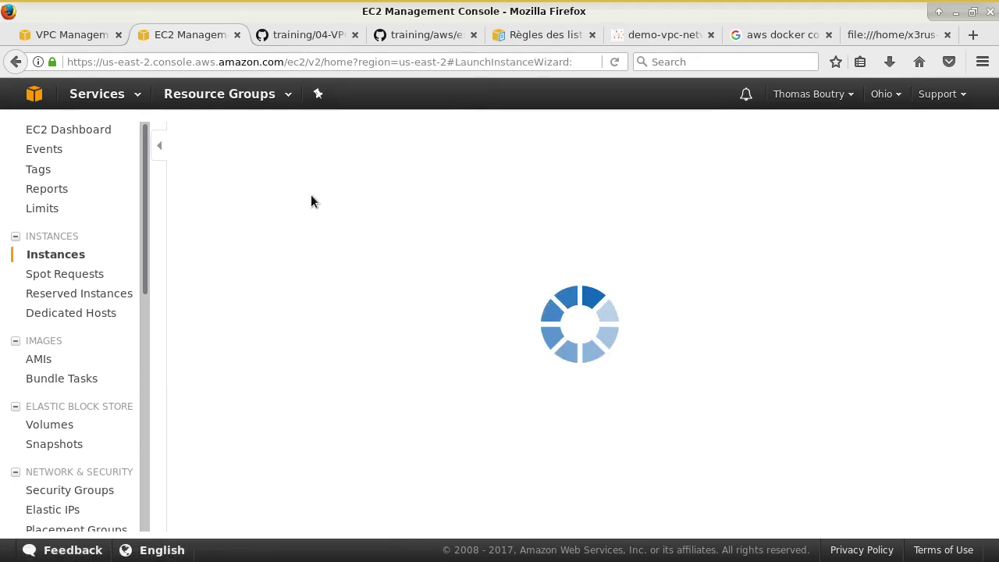
click(880, 439)
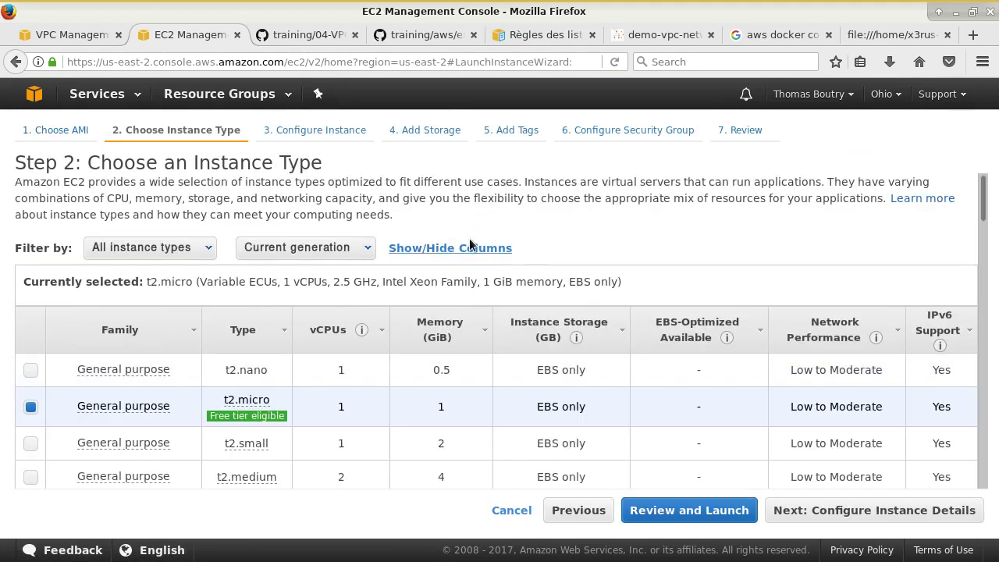
click(856, 512)
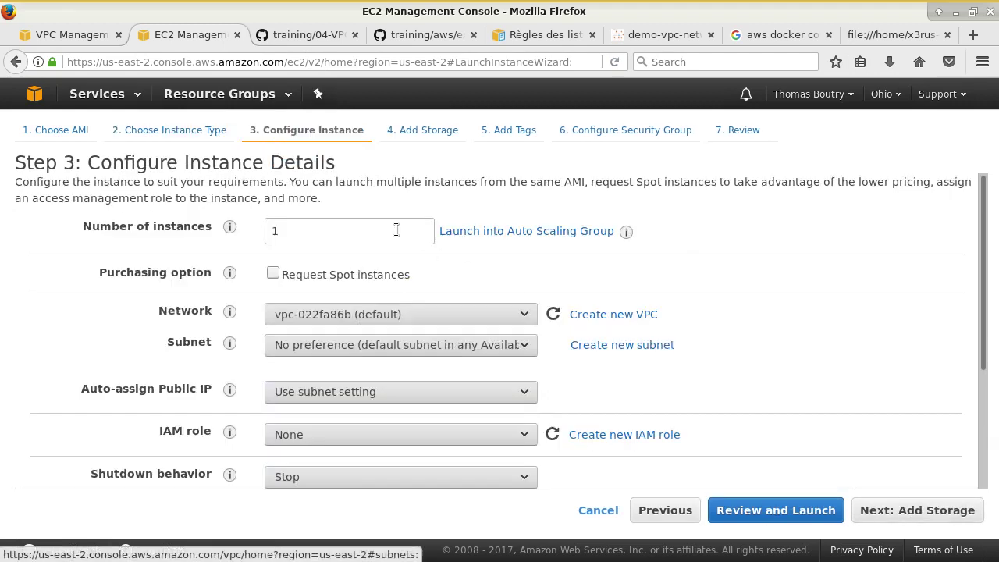
Set the number of instances to 2, place them in BD_subnet in us-east-2a, and enable auto-assigned public IPs
text(2)
click(364, 346)
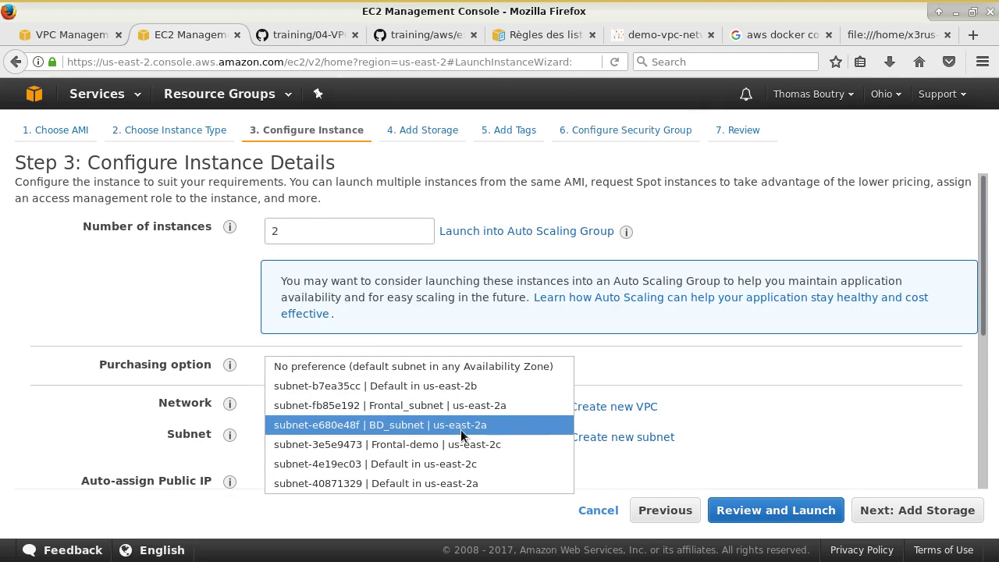
click(461, 429)
scroll(439, 439, down, 3)
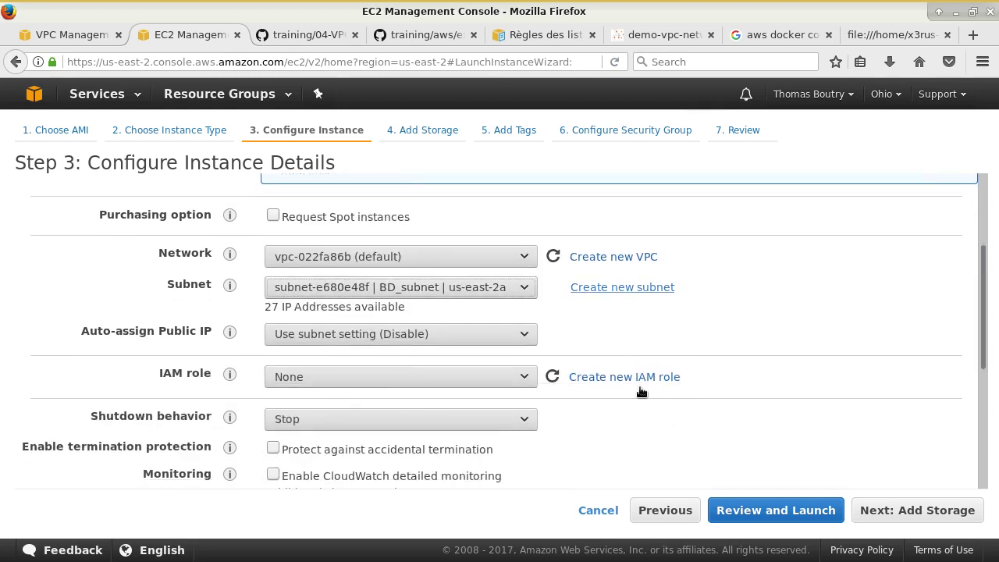
click(500, 337)
click(413, 379)
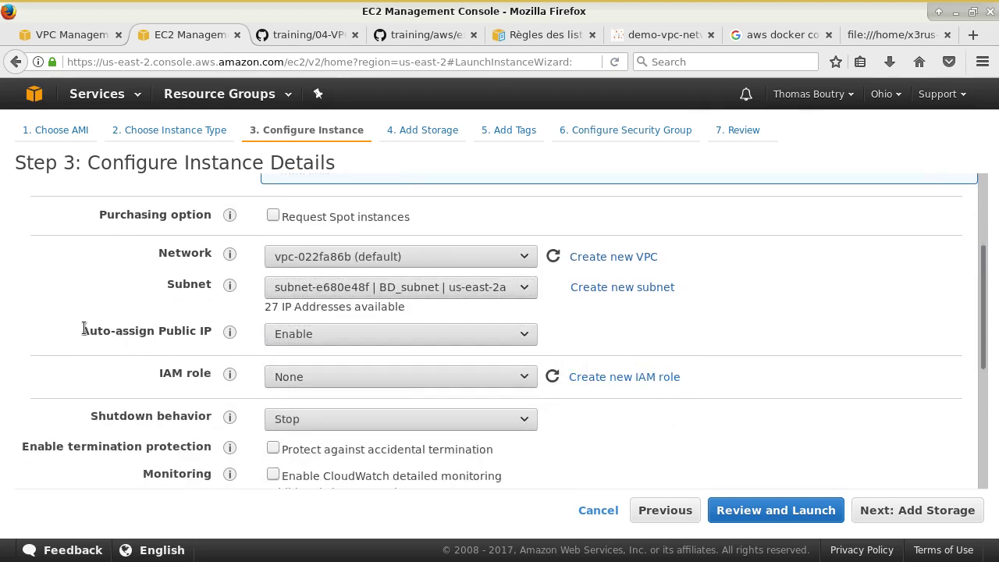
drag(84, 328, 217, 341)
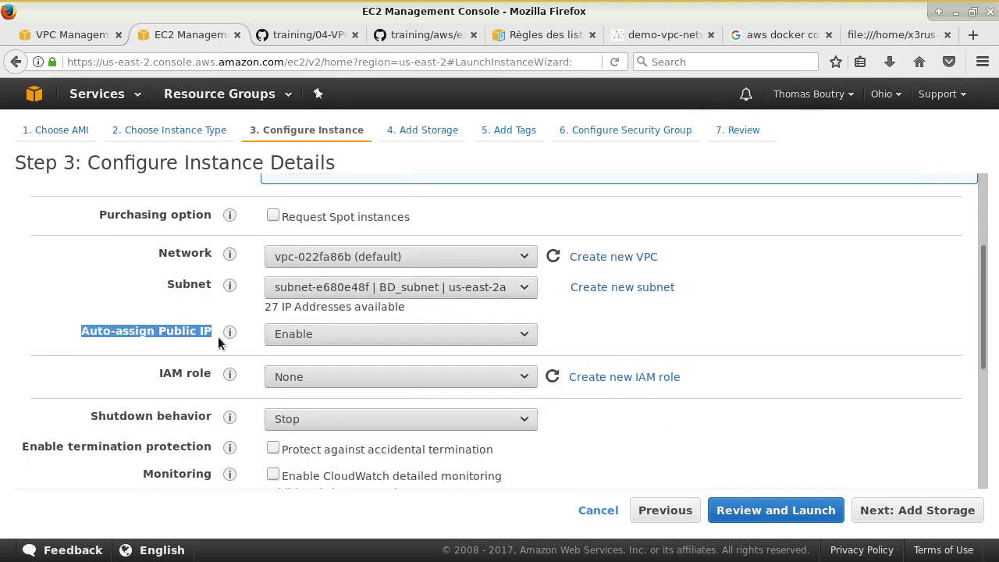
click(899, 300)
Set the two instances' shutdown behavior to Terminate and keep the default storage
scroll(853, 357, down, 5)
click(347, 194)
click(347, 230)
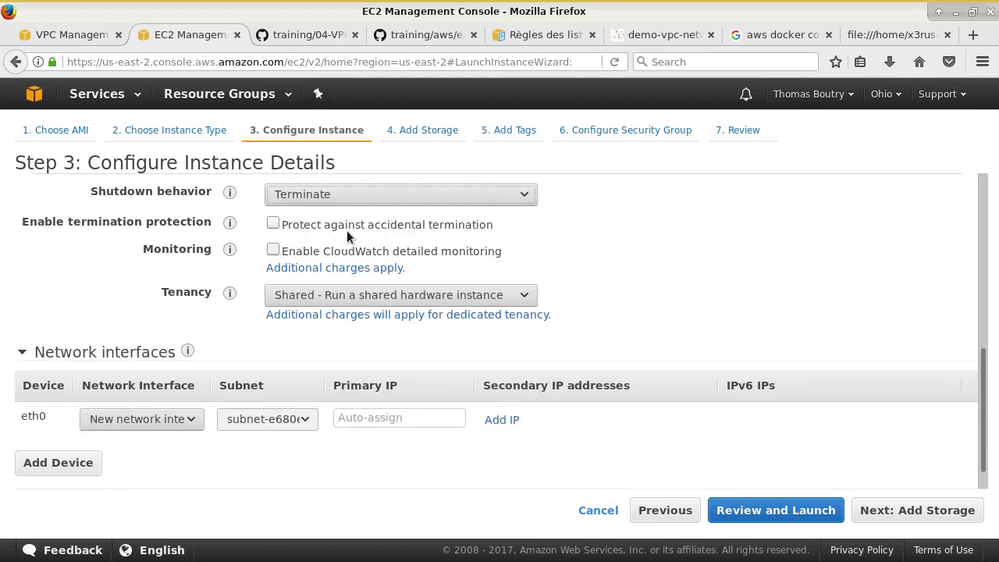
click(908, 510)
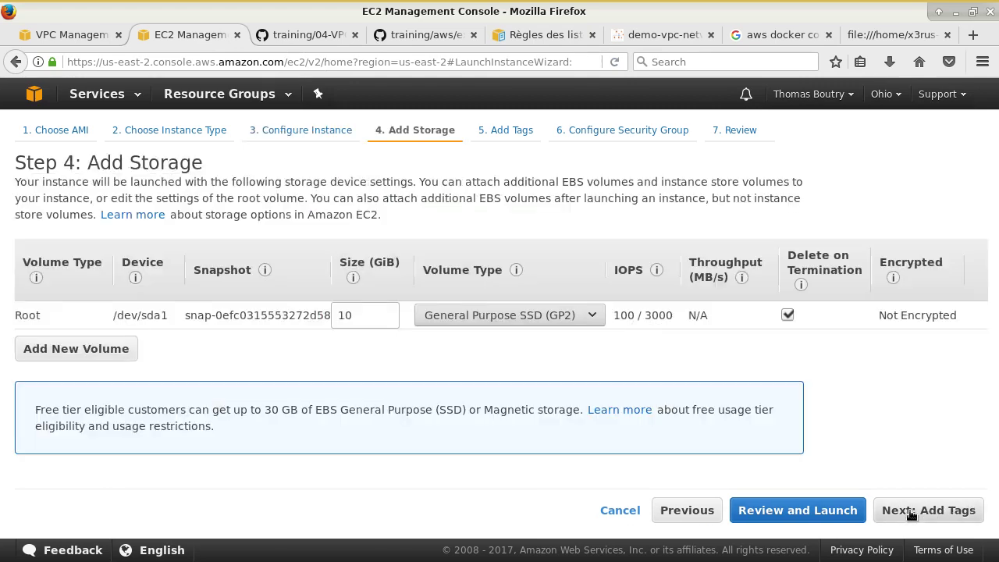
click(915, 509)
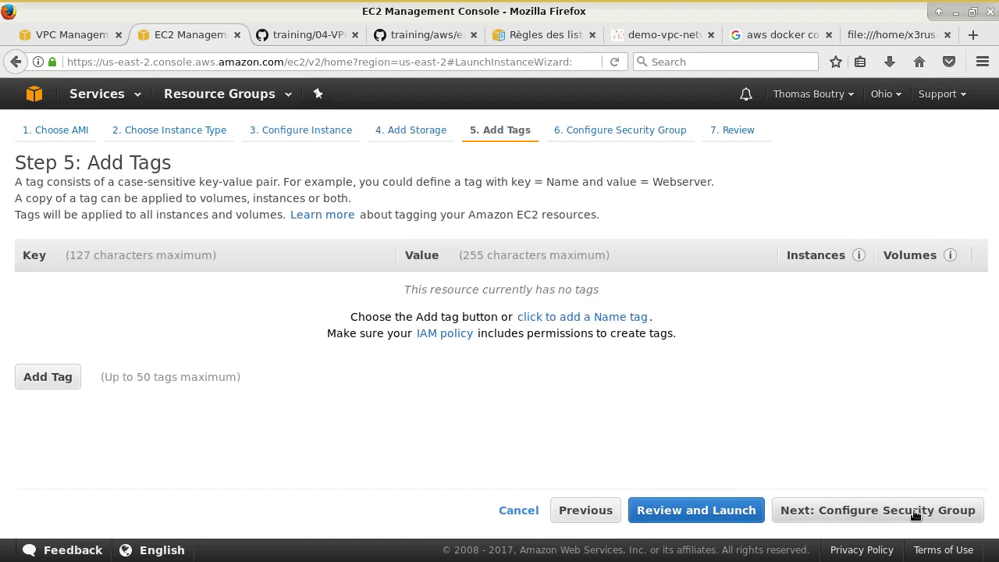
Add a tag with key Role and value Formation to the two BD instances and proceed to the security group configuration
click(77, 377)
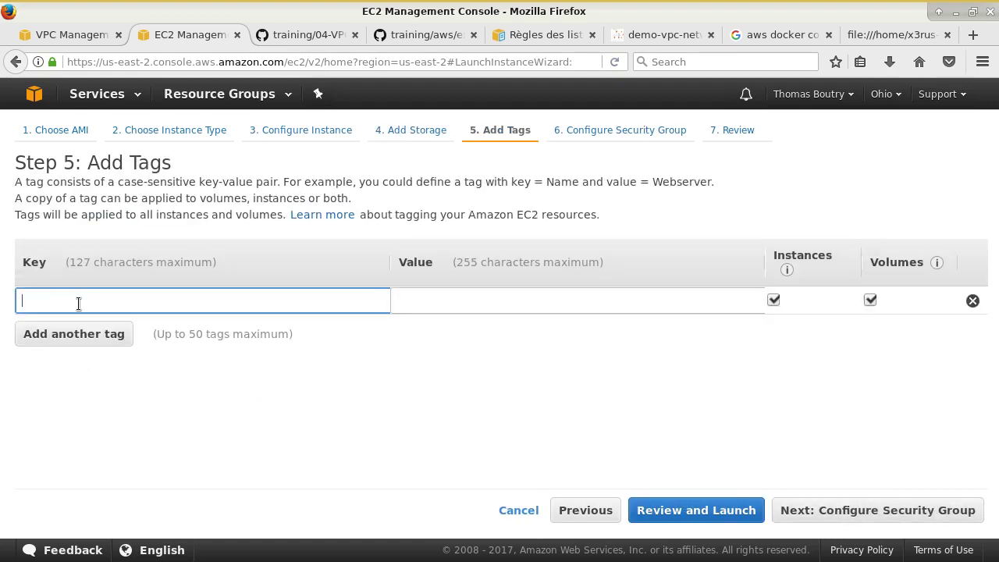
text(Role)
key(Tab)
text(Forma)
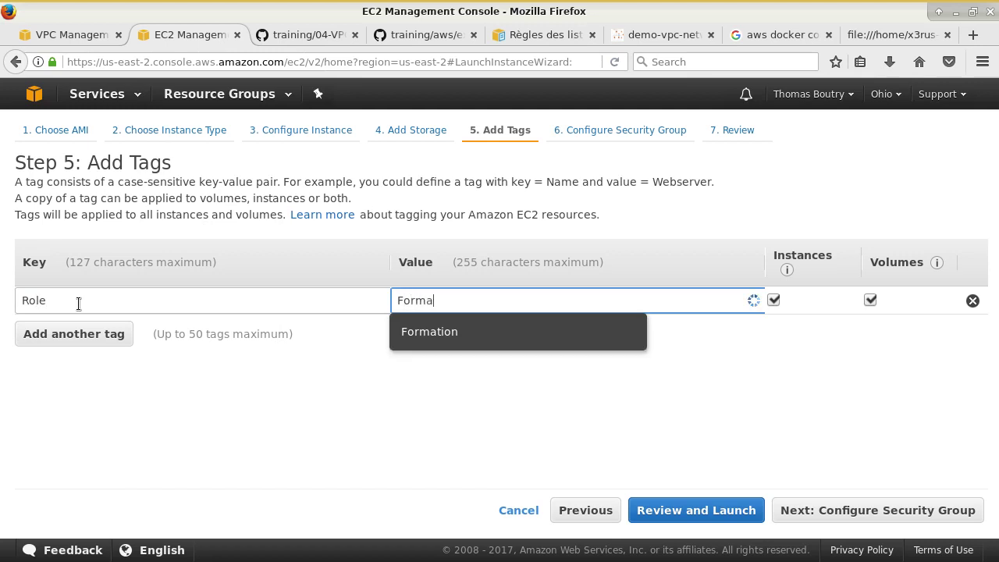
key(Escape)
text(tion)
click(458, 325)
click(884, 511)
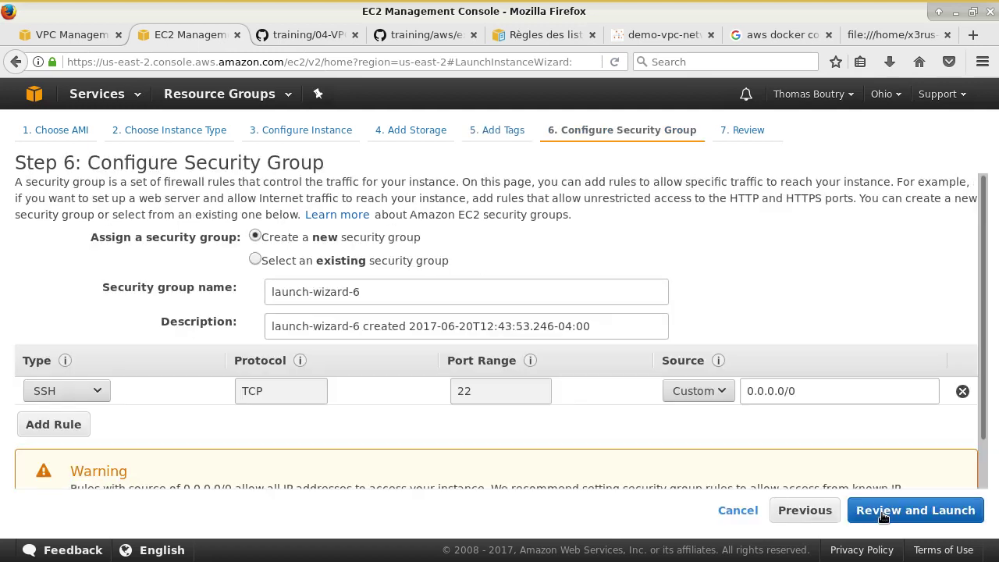
Assign the existing BD_demo_vpc security group to the BD instances and proceed to the launch review
click(340, 261)
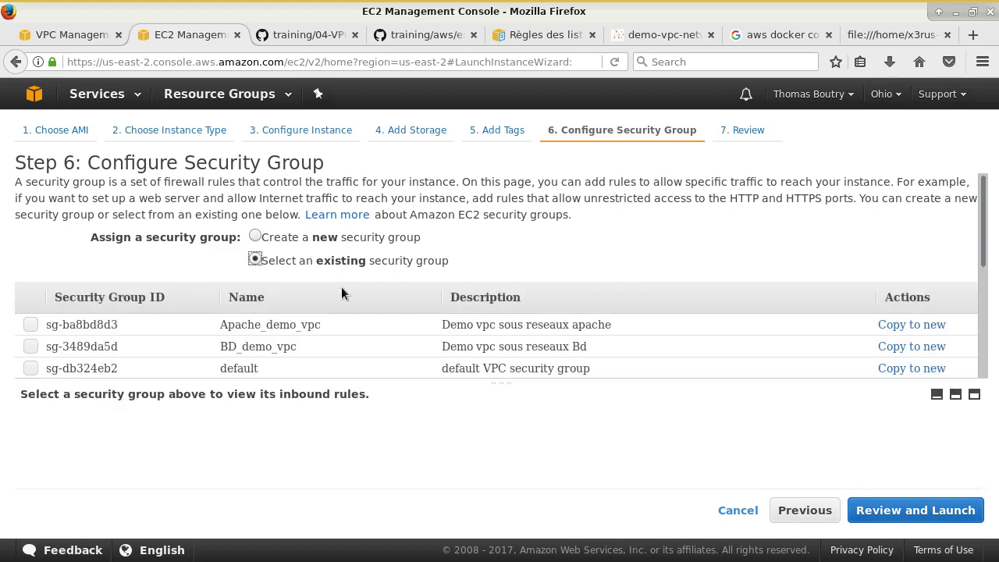
click(178, 347)
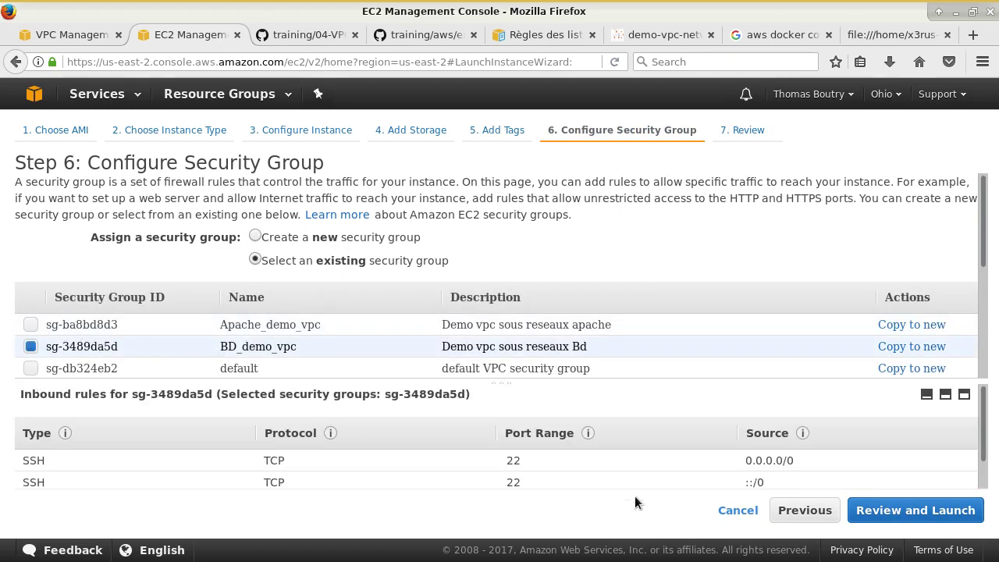
click(891, 507)
Launch the two BD instances with the existing aws_training_nop key pair, acknowledging access to its private key file
click(937, 511)
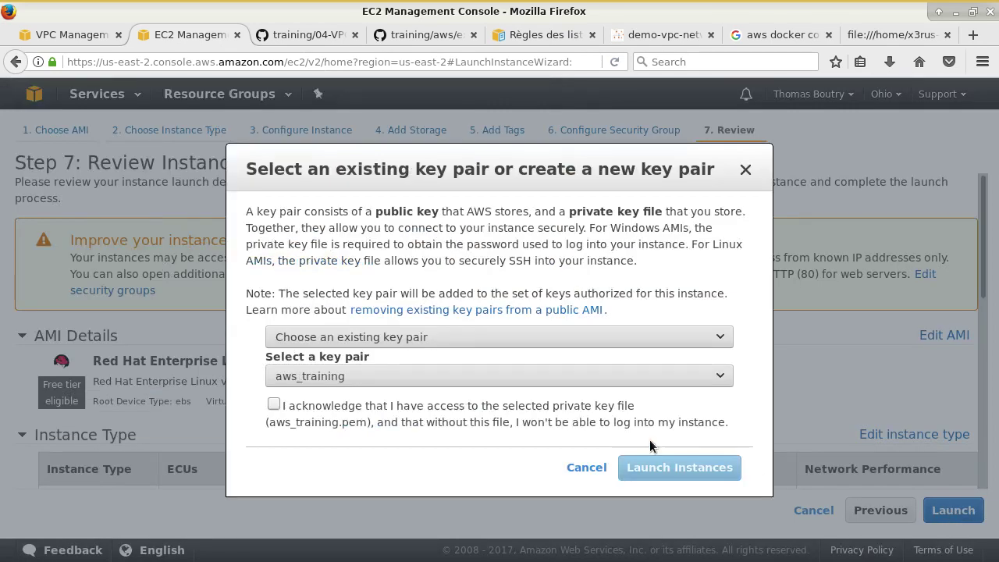
click(459, 378)
click(439, 418)
click(367, 412)
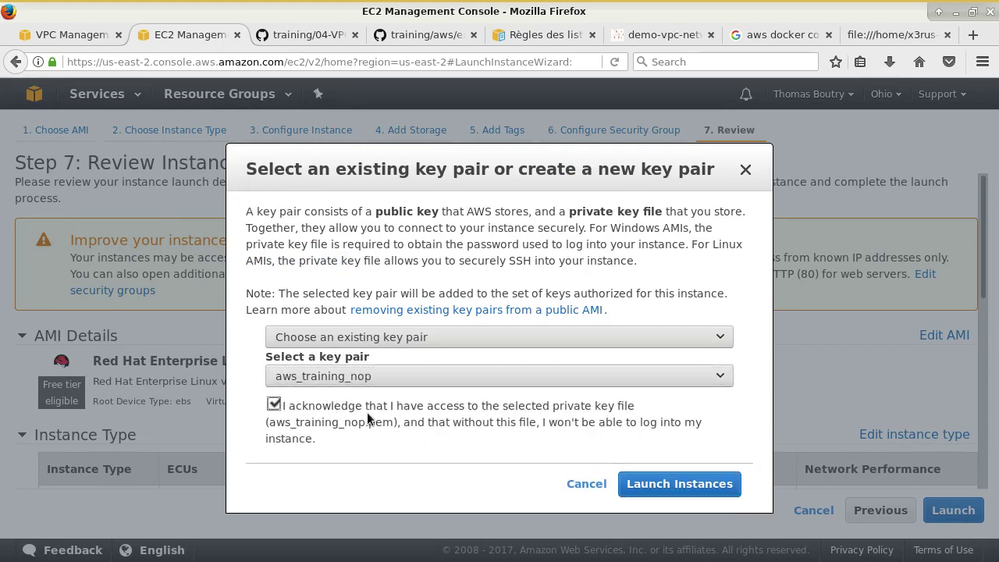
click(673, 484)
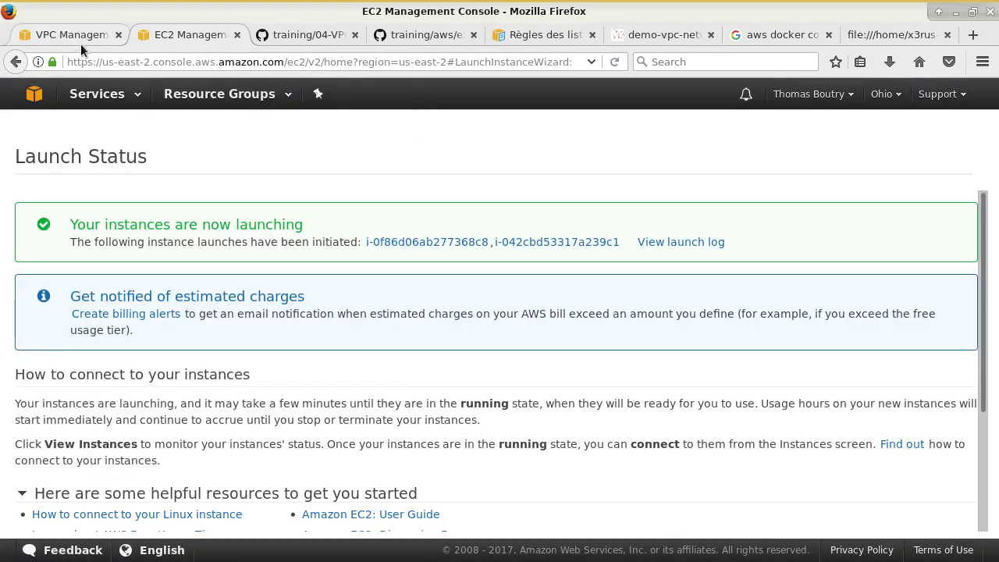
Open the list of running EC2 instances and check each one's public IP and security group
click(105, 96)
click(246, 219)
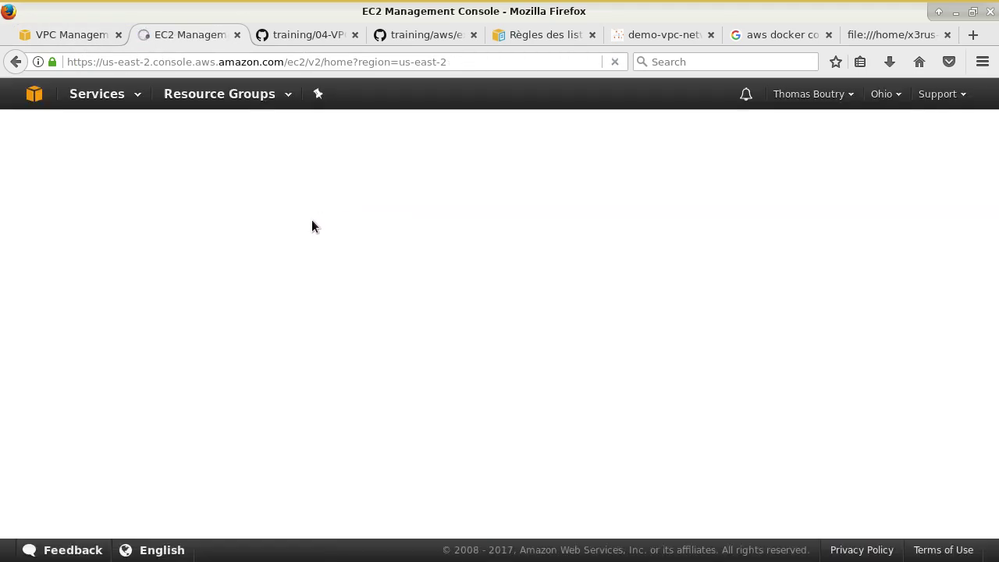
click(290, 191)
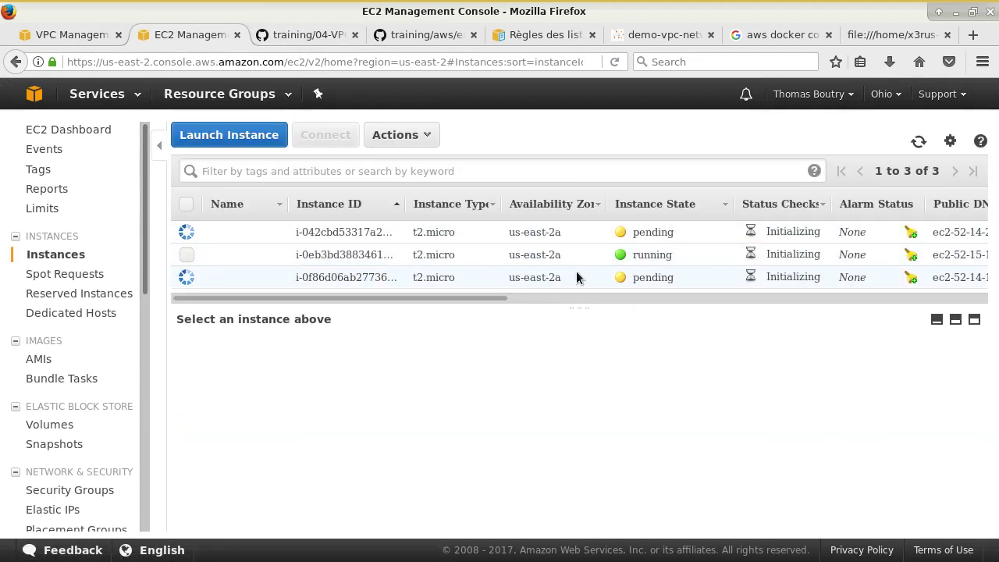
drag(492, 299, 994, 299)
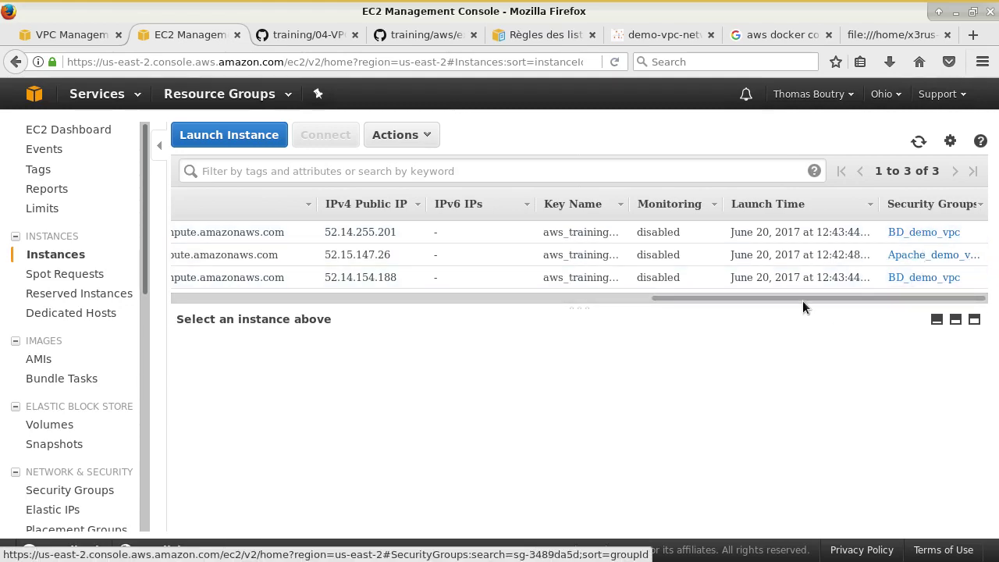
drag(803, 300, 323, 300)
Name the instance in the Apache_demo_vpc security group web
click(280, 258)
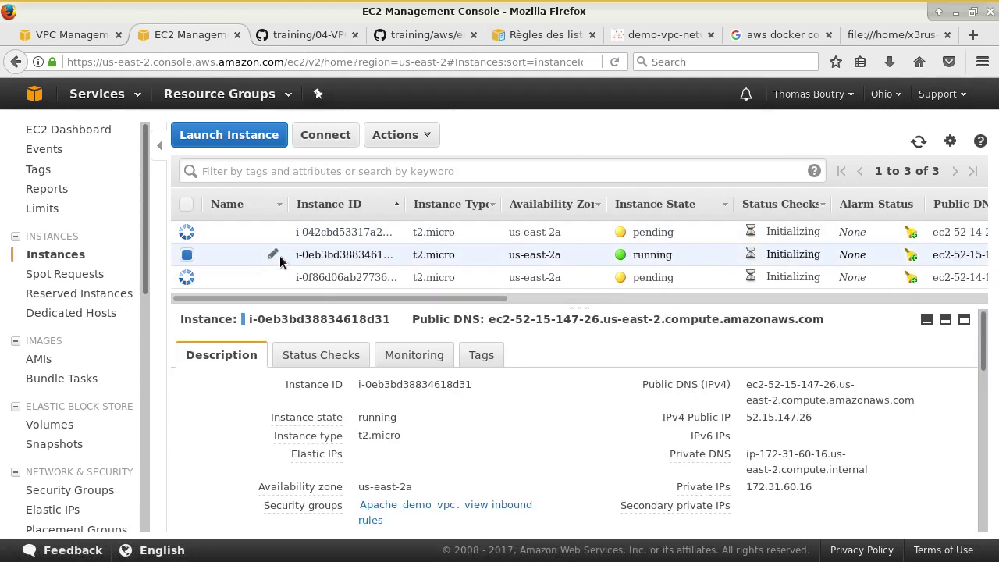
click(273, 254)
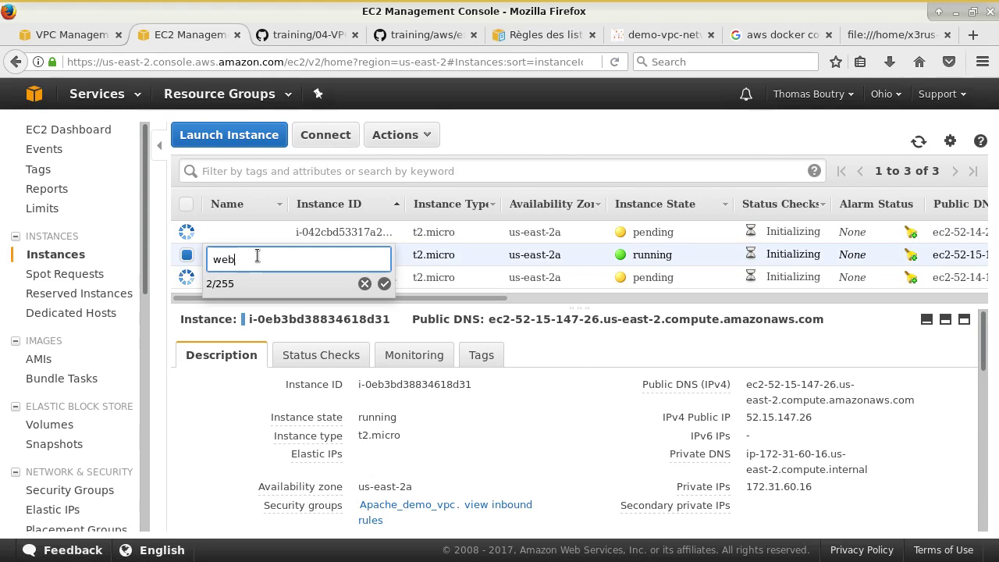
text(web)
key(Return)
Name the first listed instance in the BD_demo_vpc security group bd1
click(251, 232)
click(251, 234)
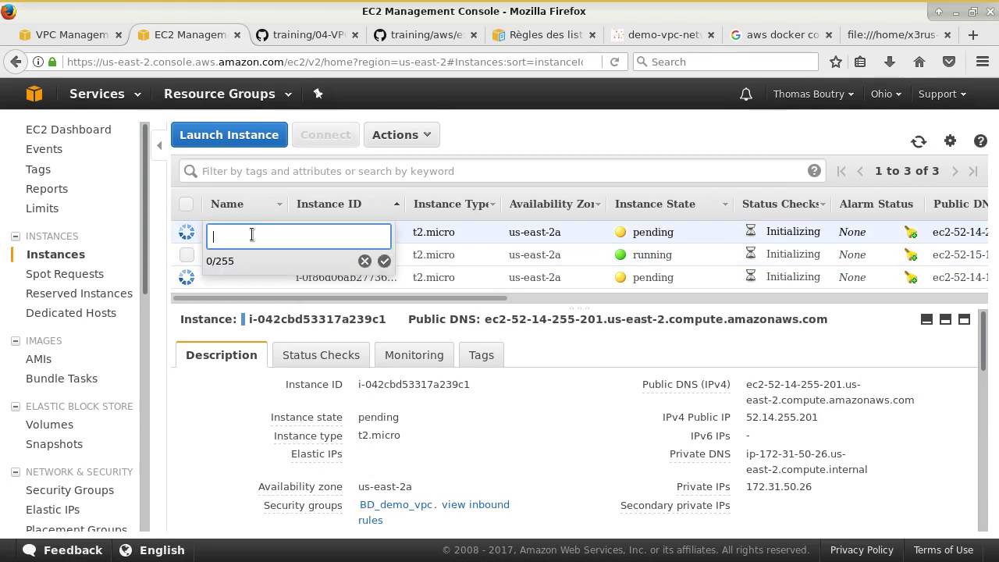
text(bd1)
key(Return)
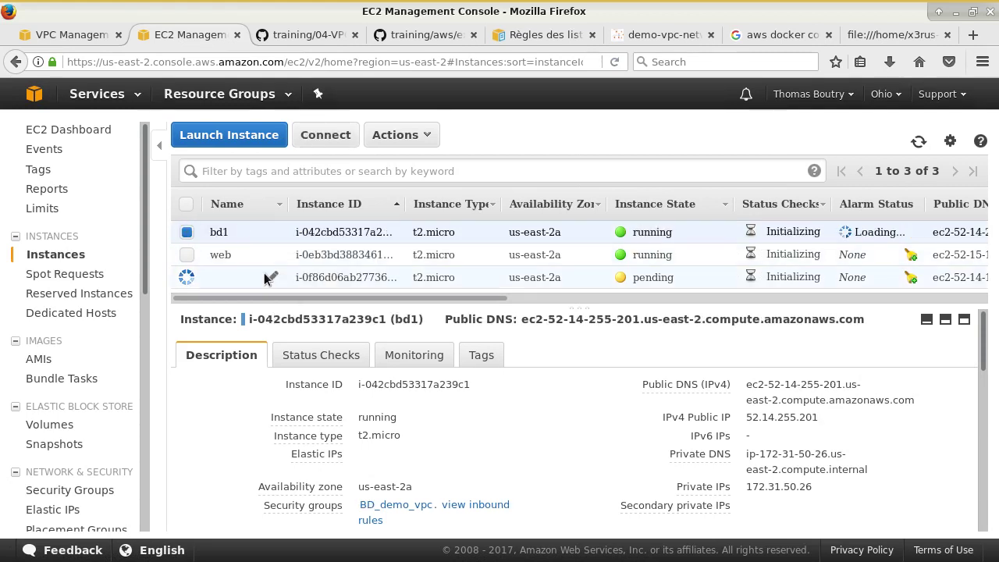
Name the remaining unnamed instance in the BD_demo_vpc security group bd2
click(272, 279)
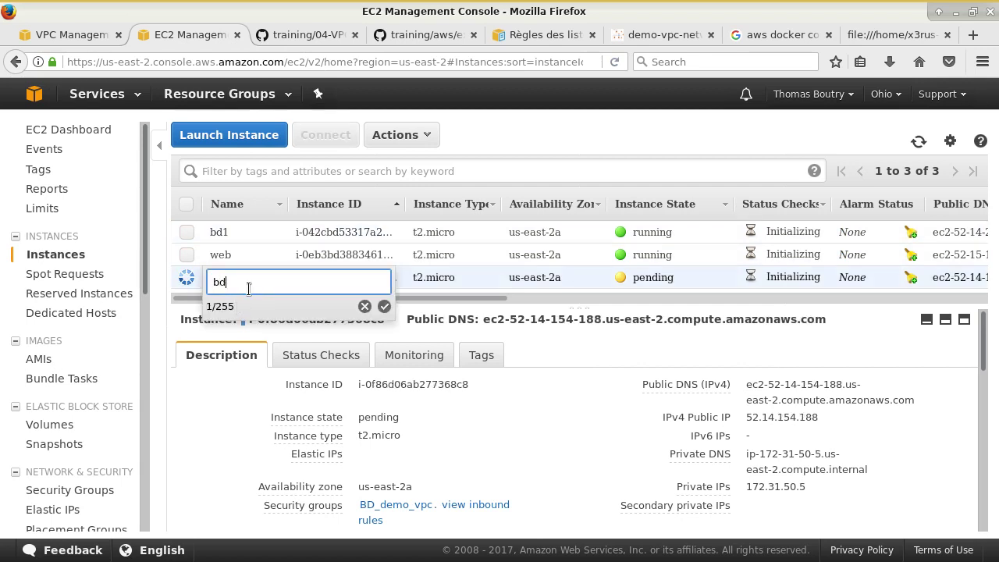
text(bd2)
key(Return)
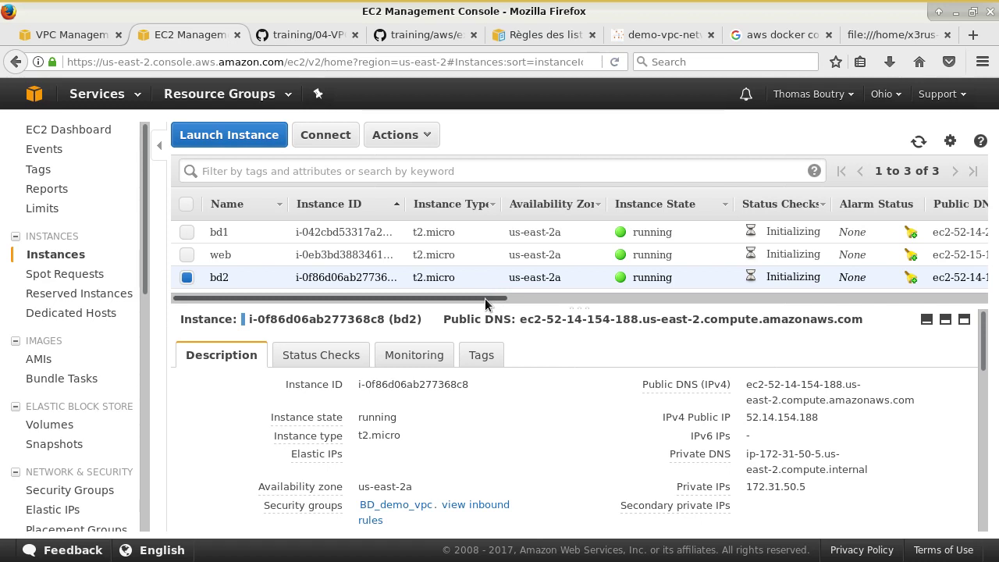
drag(486, 303, 547, 303)
key(alt+Tab)
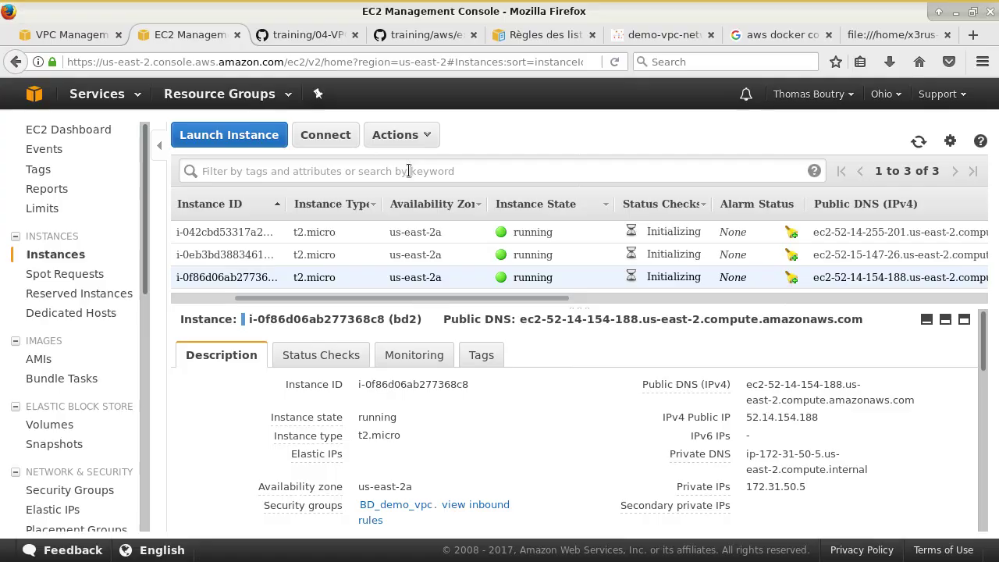
Look through the 04-VPC-demo-EC2.md guide, from the instance launch instructions to the CloudWatch log group and subnet flow log creation sections
click(295, 34)
scroll(422, 297, down, 5)
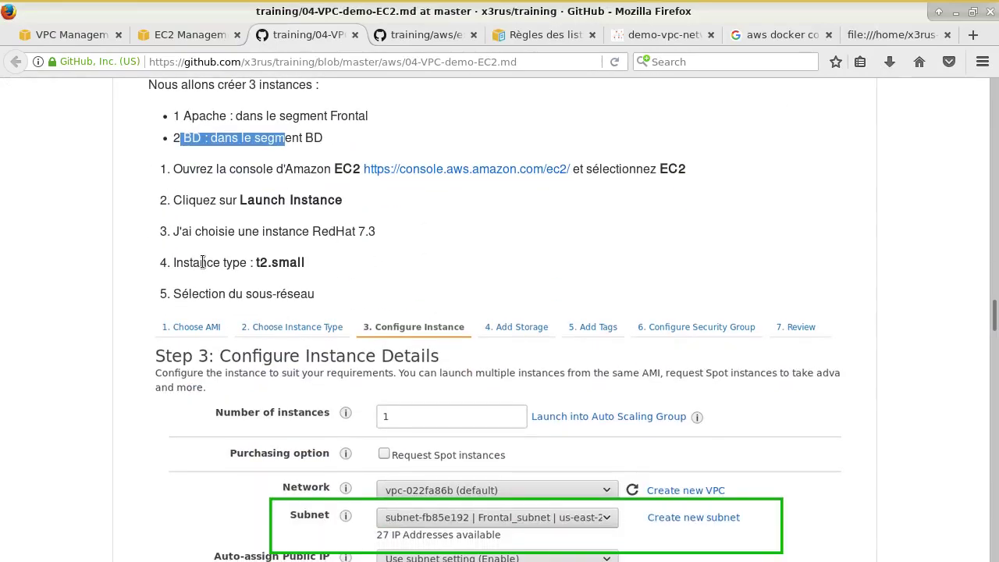
scroll(405, 349, down, 6)
scroll(436, 278, down, 20)
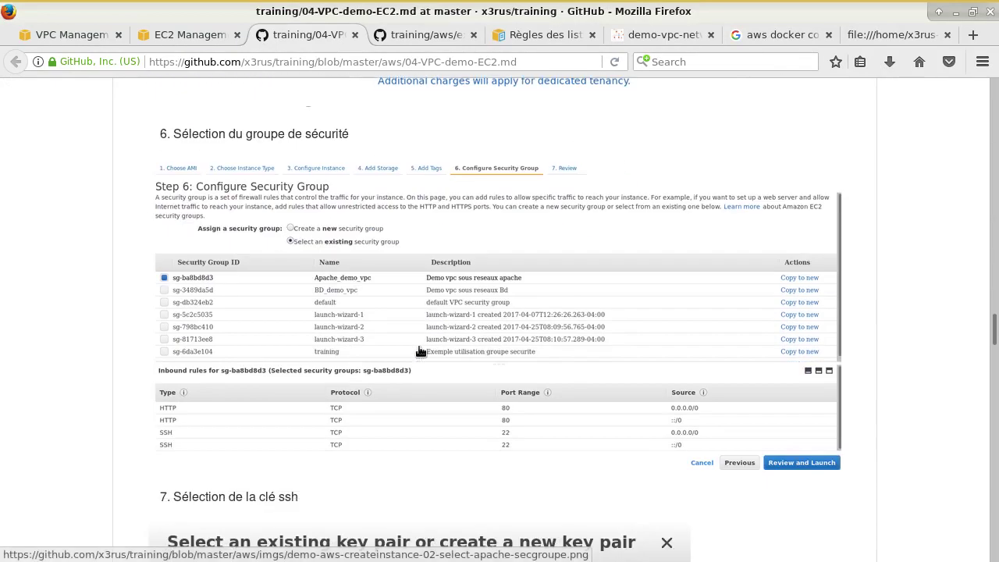
scroll(474, 386, down, 9)
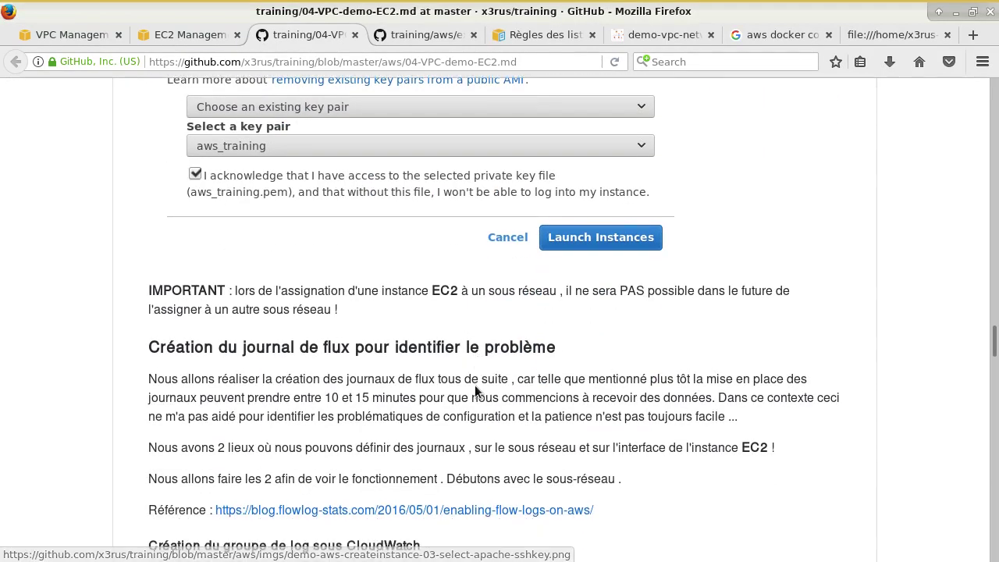
scroll(475, 344, up, 4)
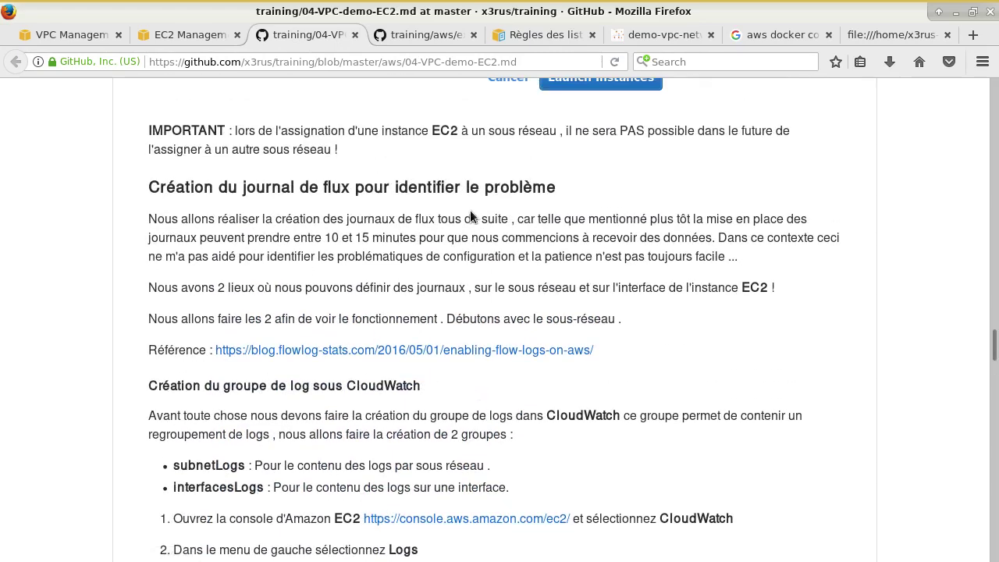
scroll(538, 312, down, 20)
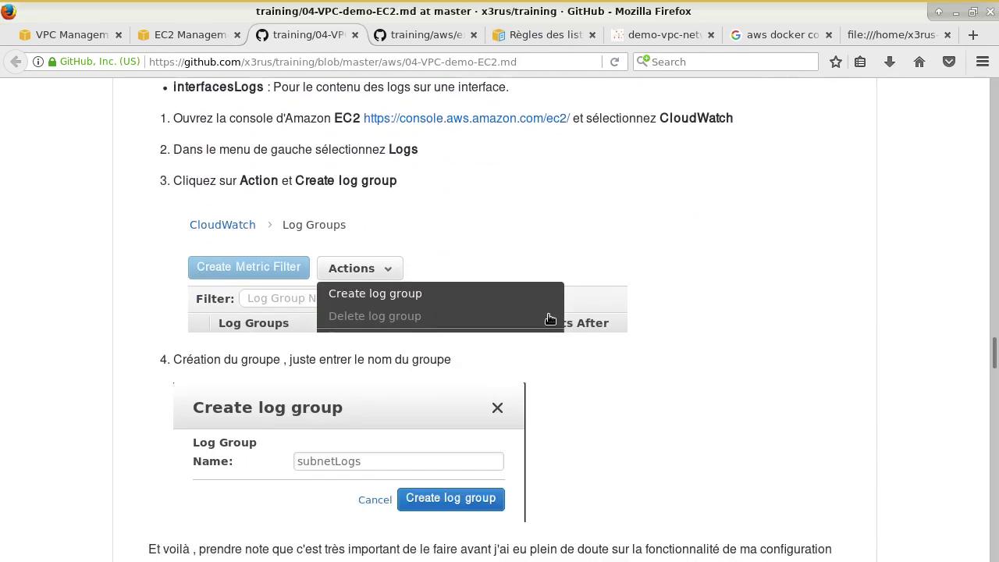
scroll(548, 313, down, 9)
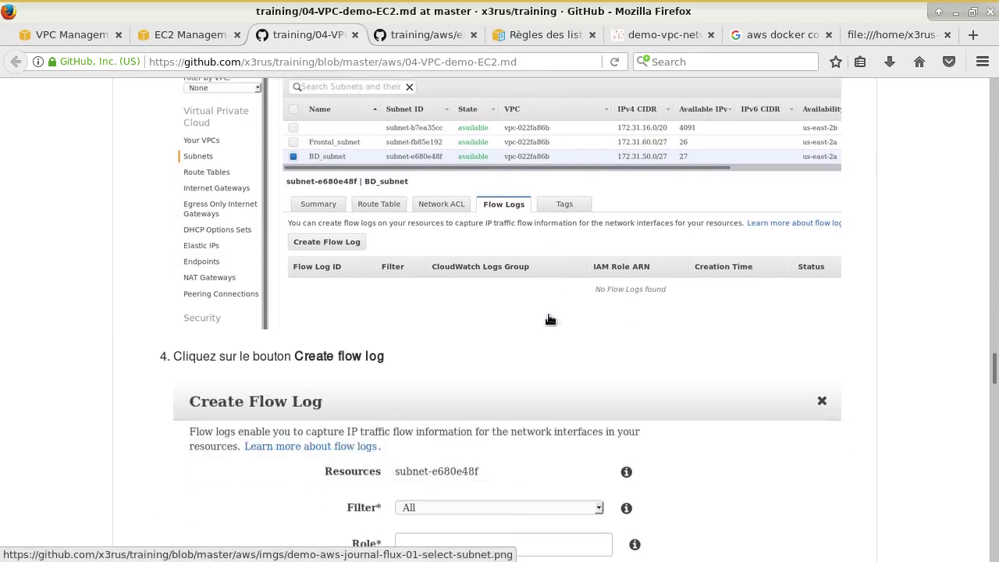
scroll(548, 321, down, 18)
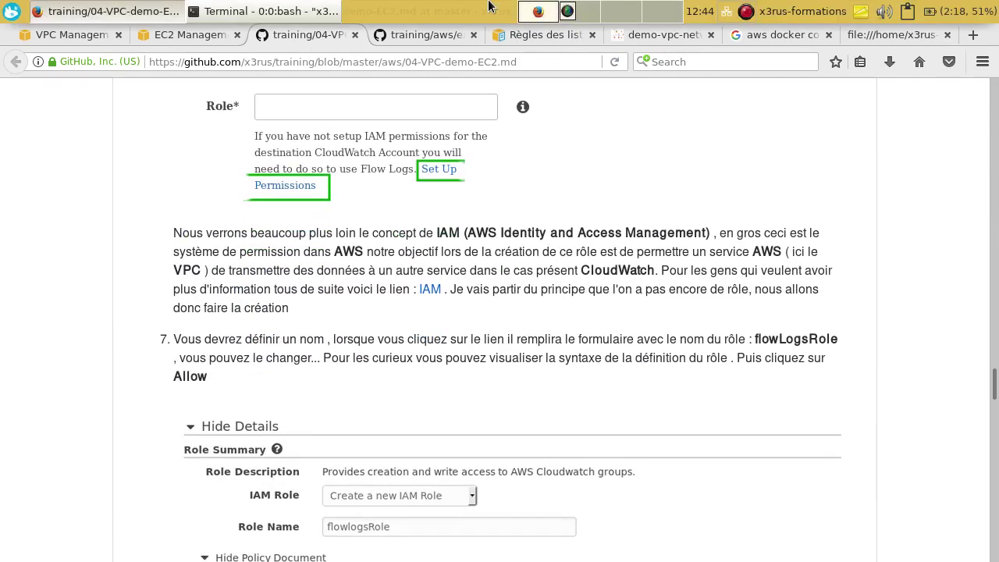
scroll(600, 359, up, 2)
scroll(601, 361, down, 10)
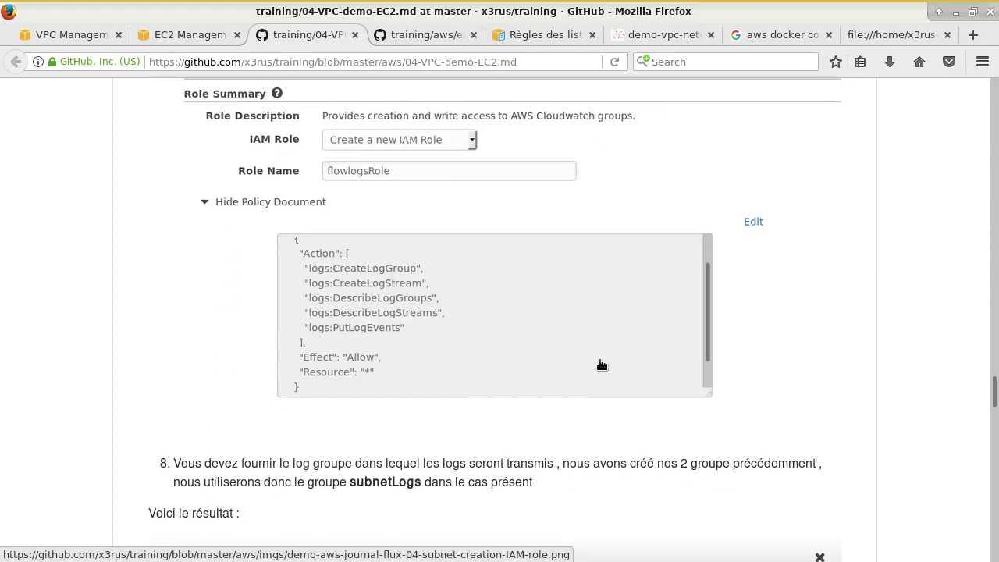
scroll(629, 373, down, 3)
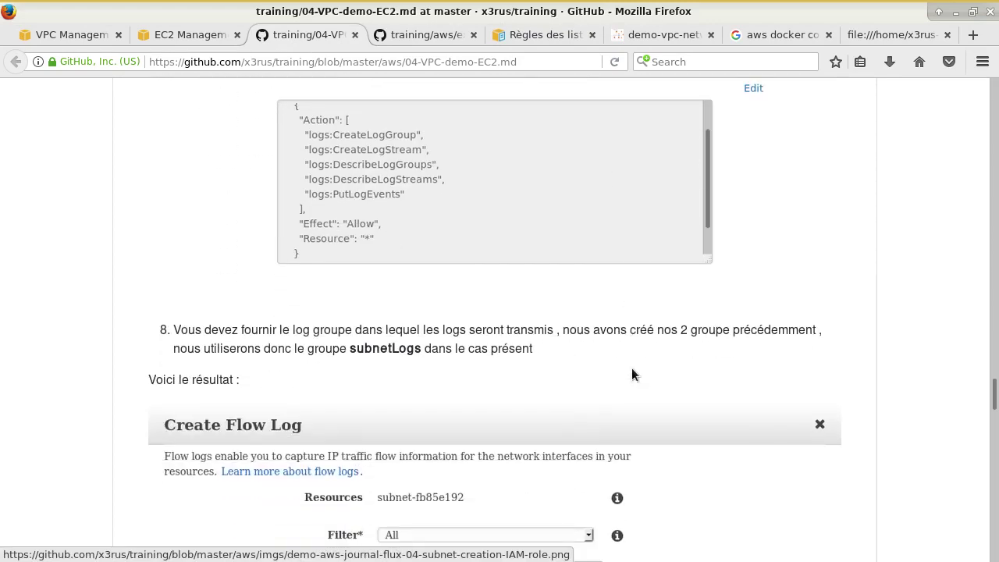
scroll(632, 369, up, 15)
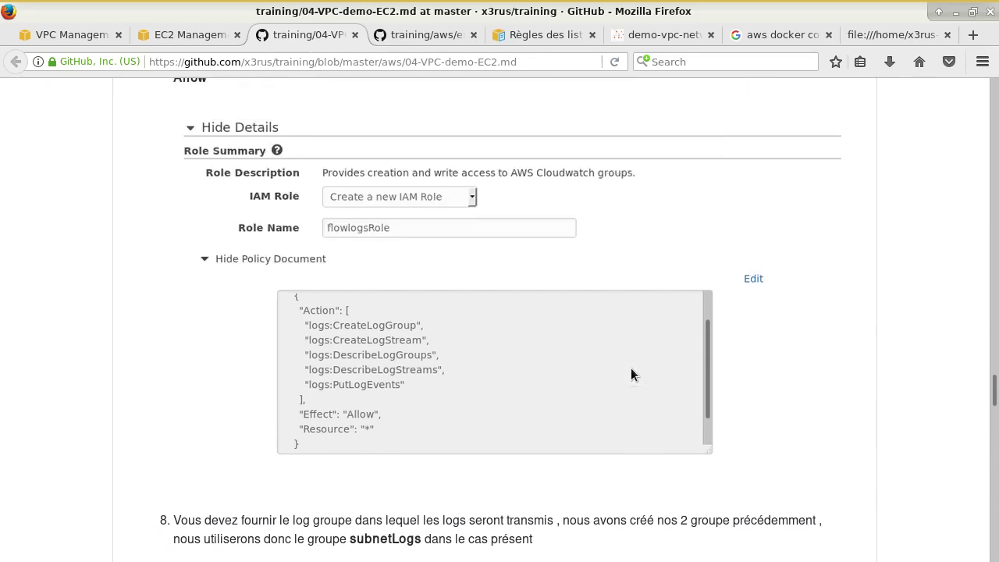
scroll(632, 373, up, 20)
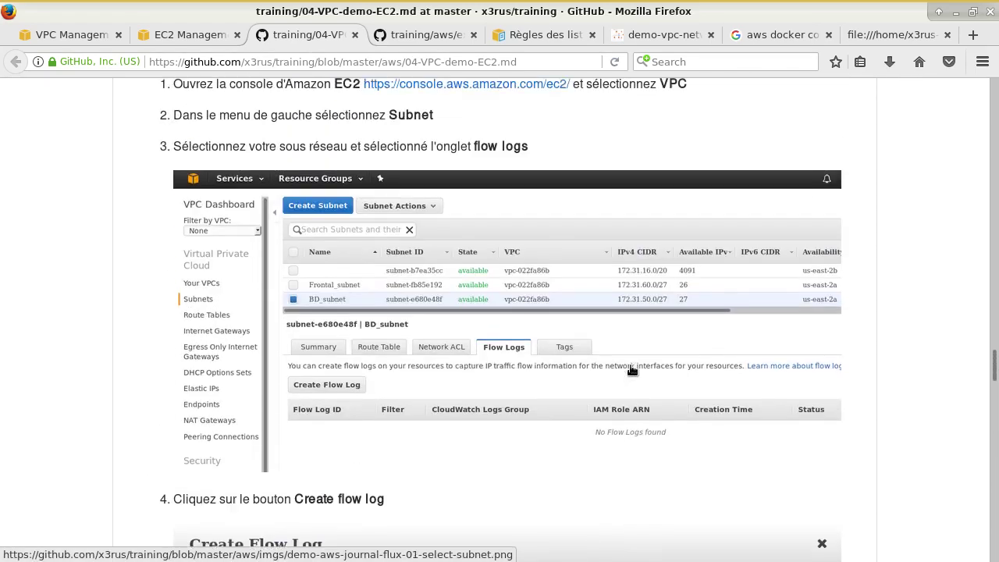
scroll(627, 358, up, 15)
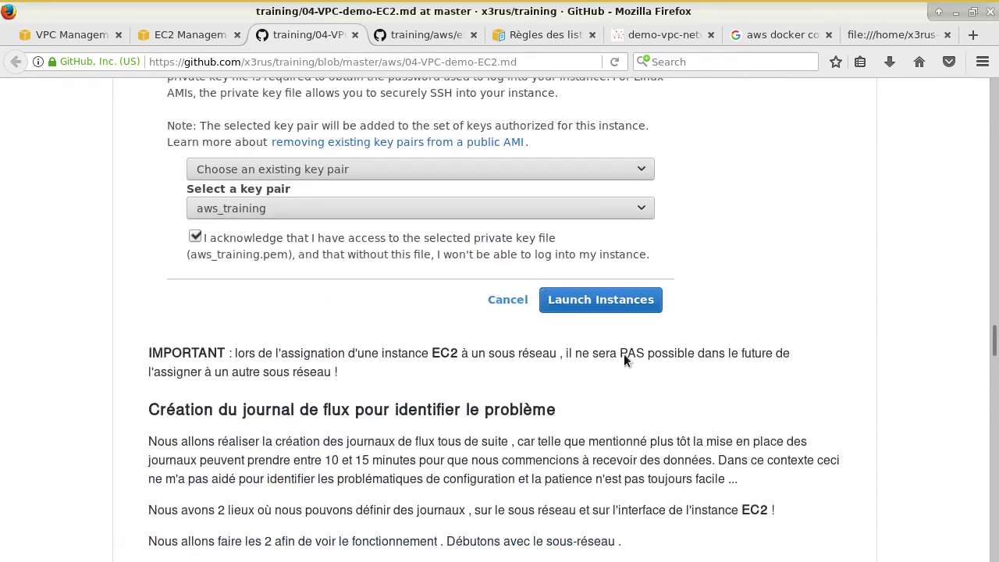
scroll(626, 358, up, 10)
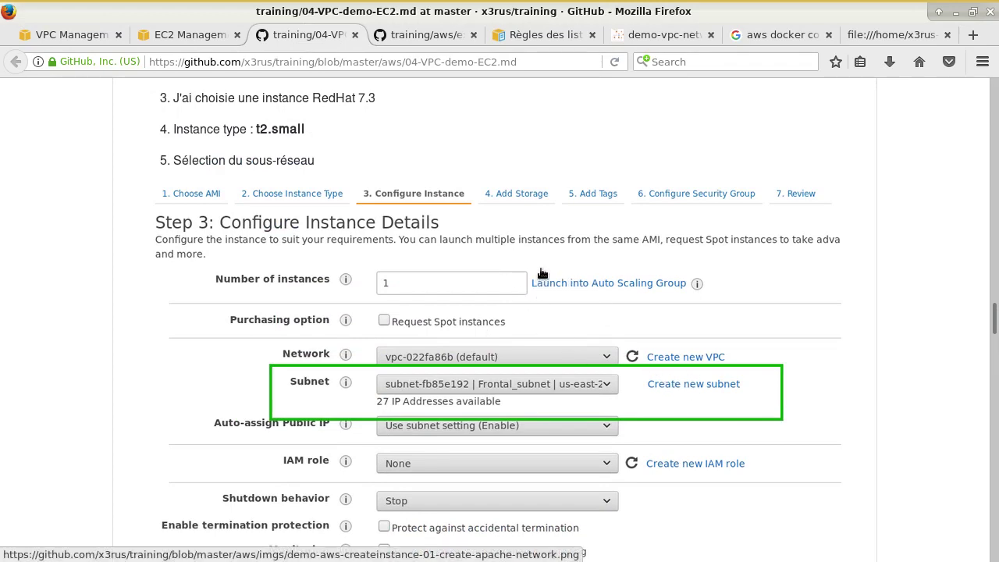
click(431, 35)
click(300, 34)
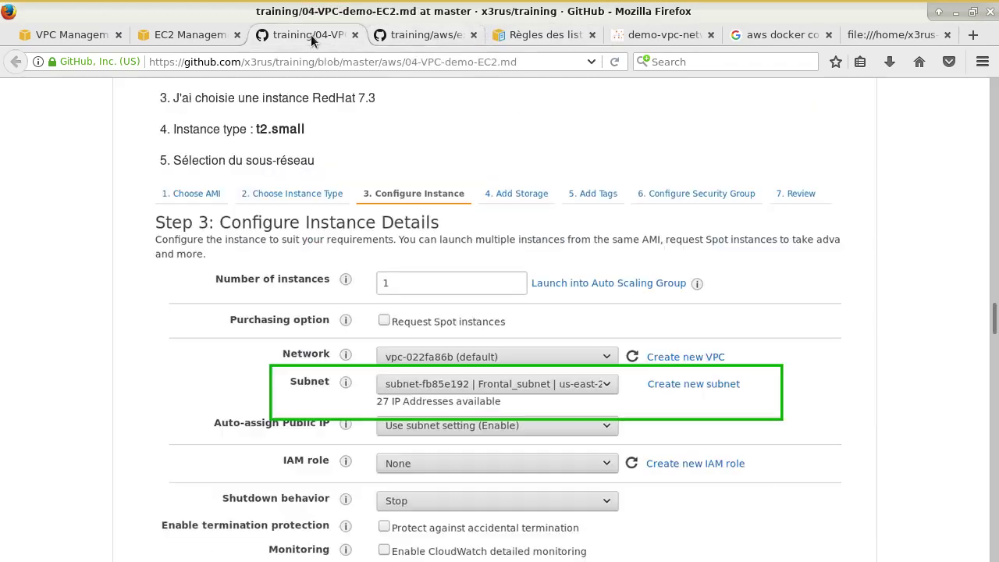
scroll(394, 168, up, 5)
Open 02-setup-ansible.md from the training repository's aws/extra folder and review the manual Docker installation commands, including the full yum line
click(428, 34)
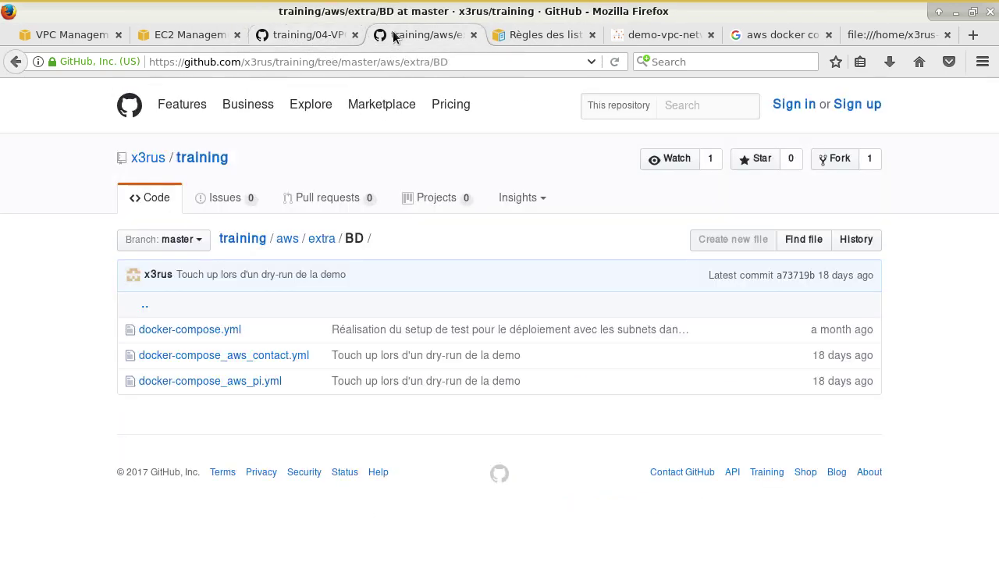
click(16, 61)
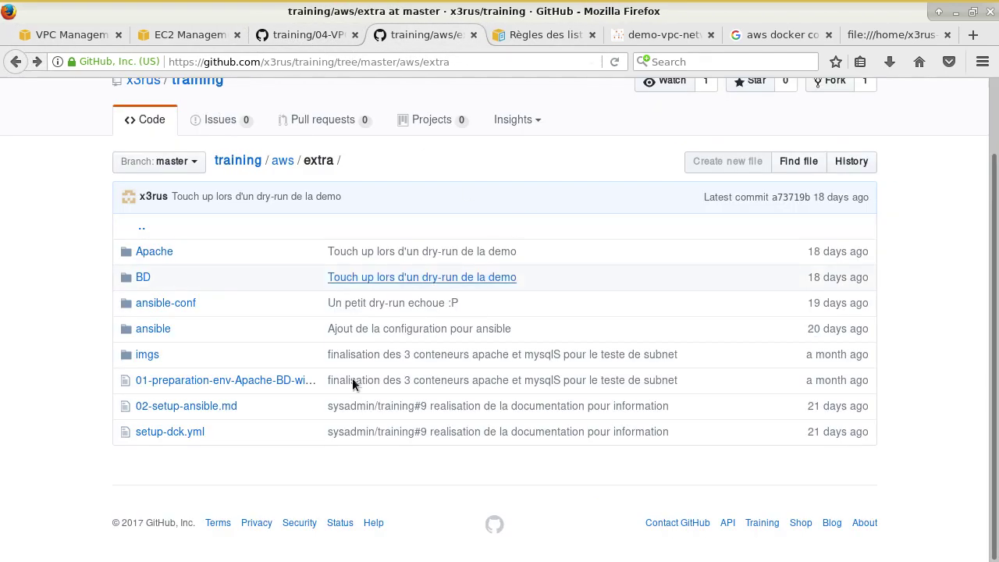
click(220, 407)
scroll(372, 377, down, 10)
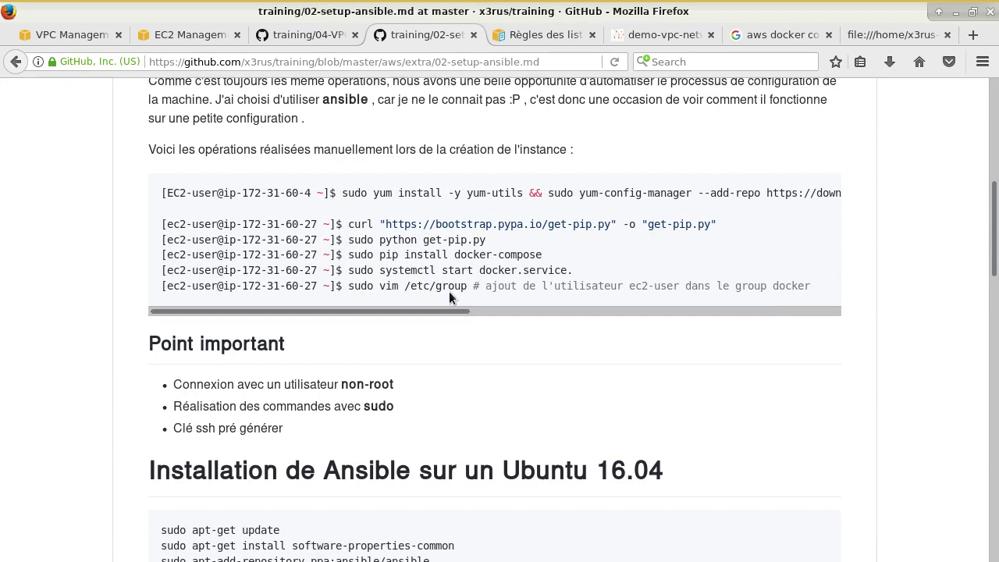
scroll(431, 313, up, 1)
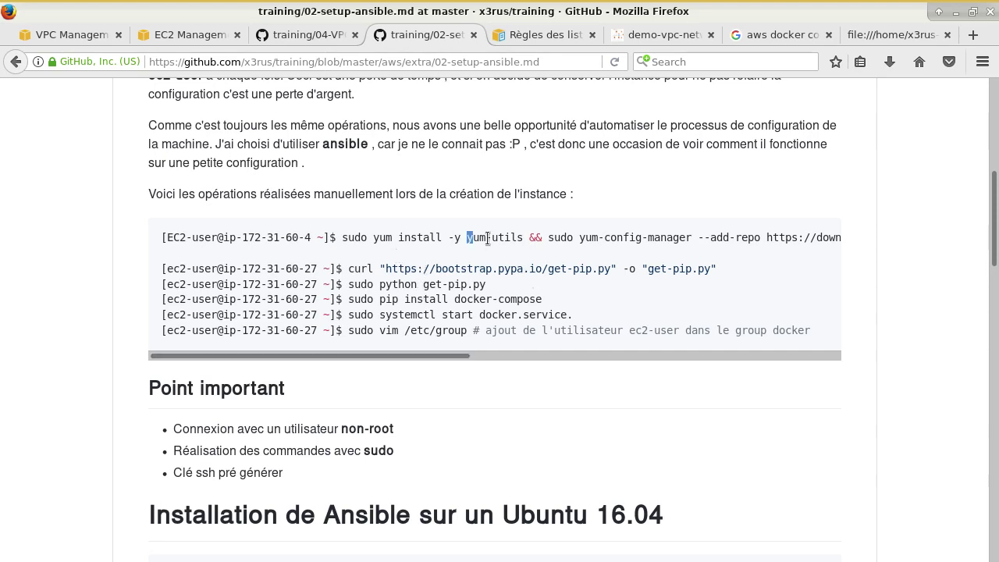
drag(467, 238, 533, 238)
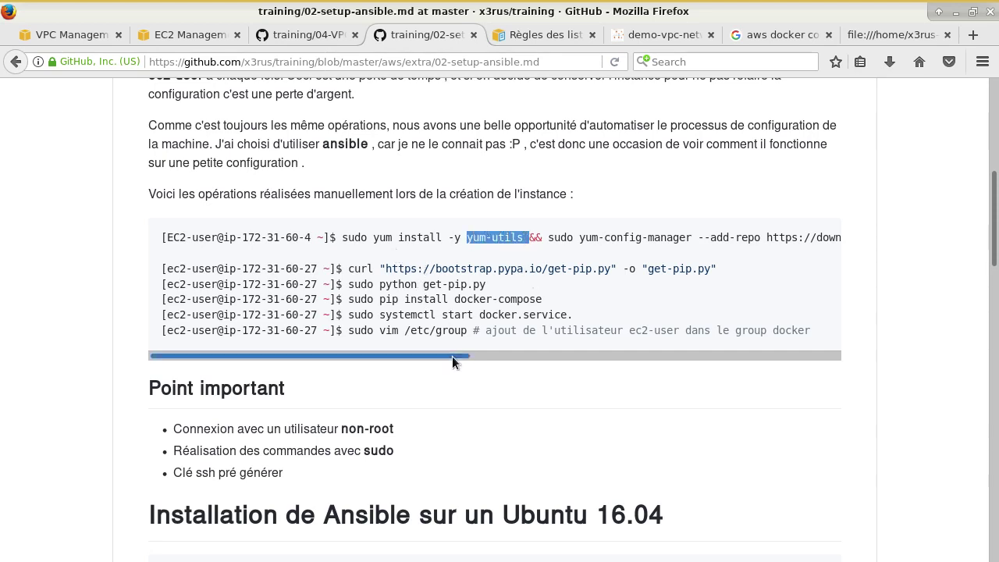
drag(452, 356, 638, 361)
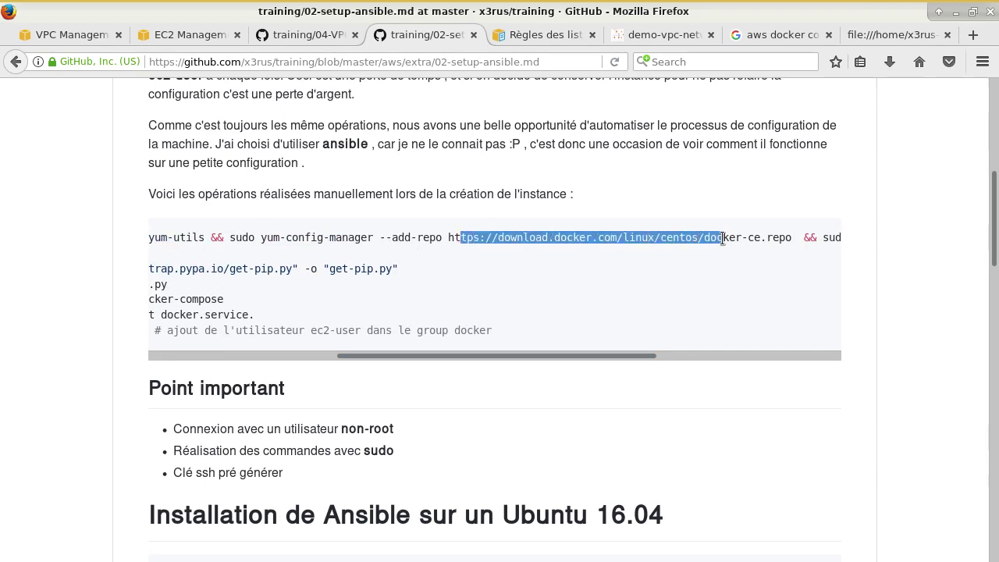